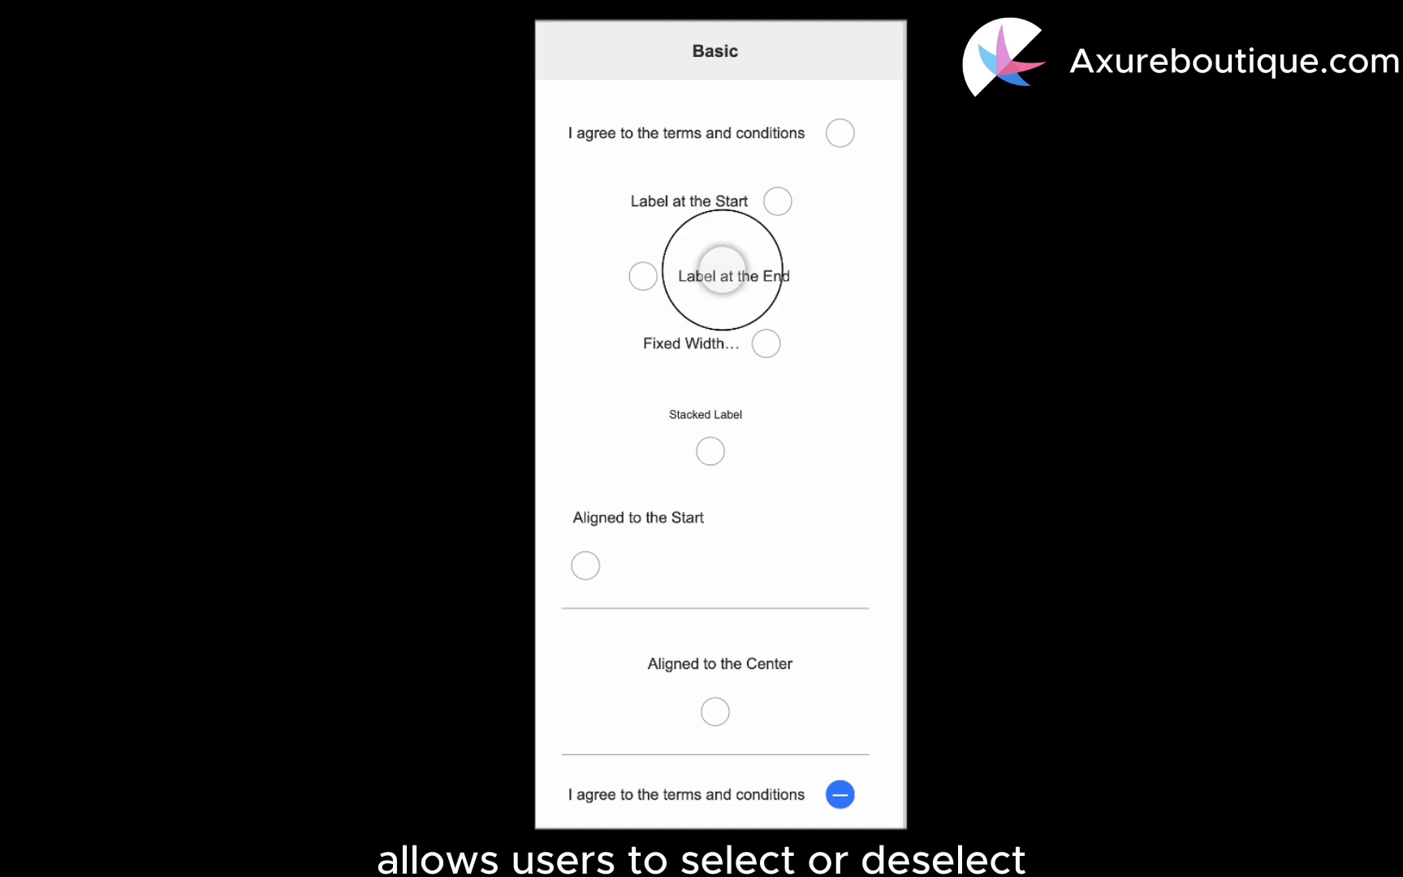
Test the Label at the End, Fixed Width, Stacked Label, Aligned to the Start and Aligned to the Center checkboxes in the prototype
click(720, 271)
click(720, 340)
click(712, 446)
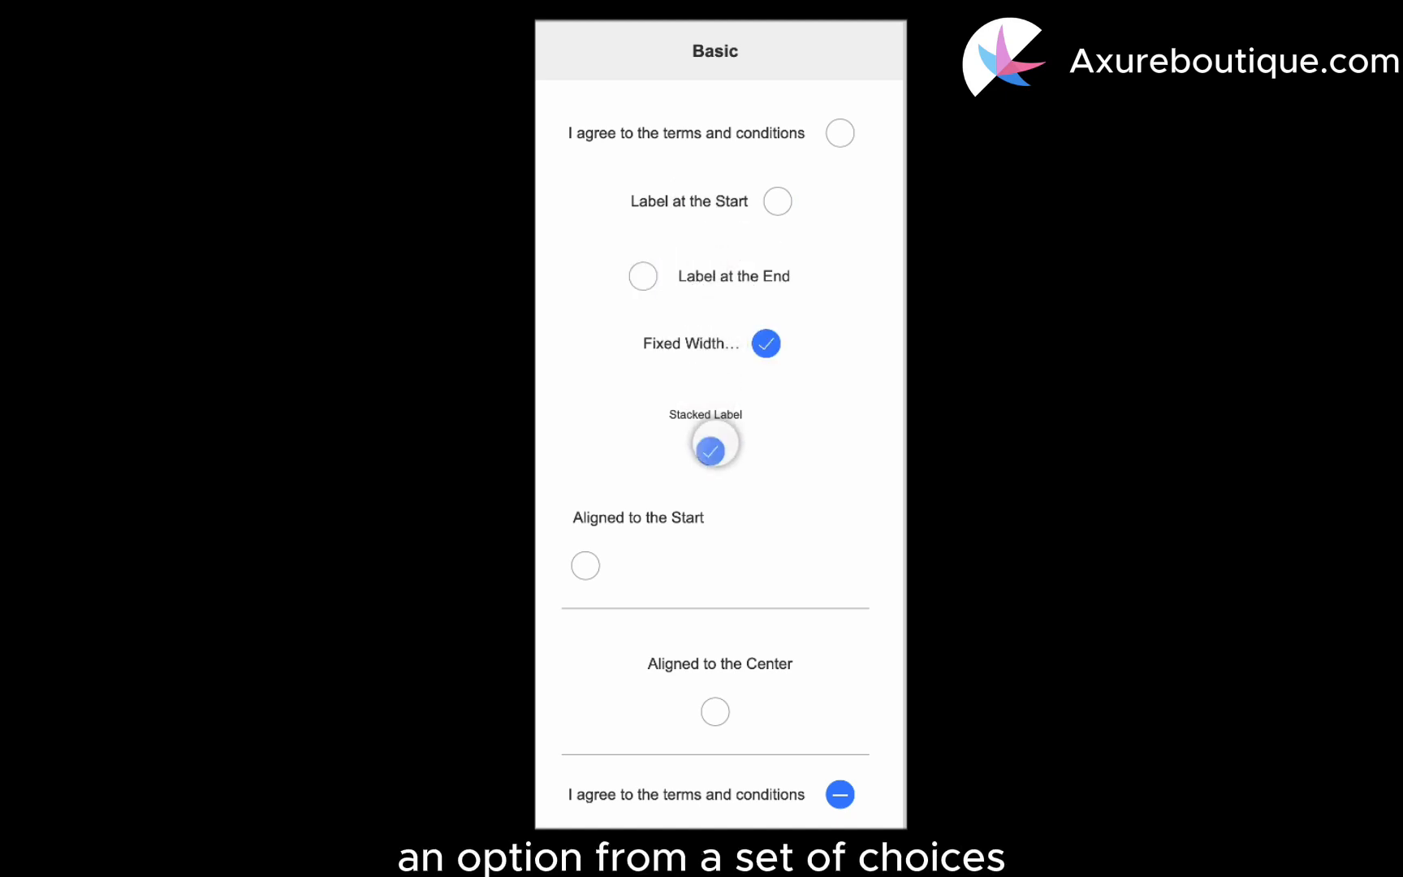
click(679, 563)
click(680, 565)
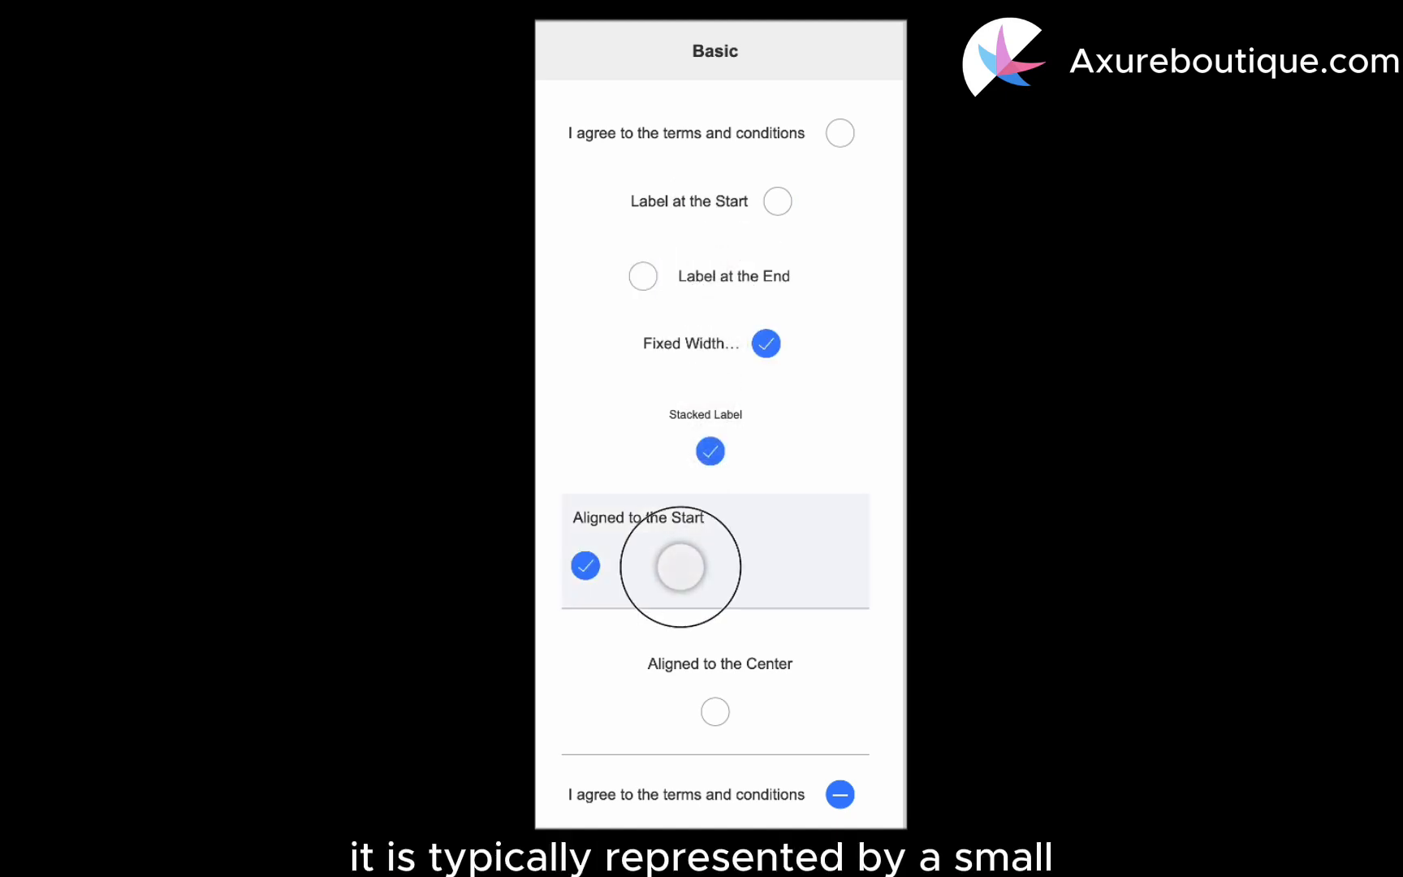
click(822, 700)
click(821, 700)
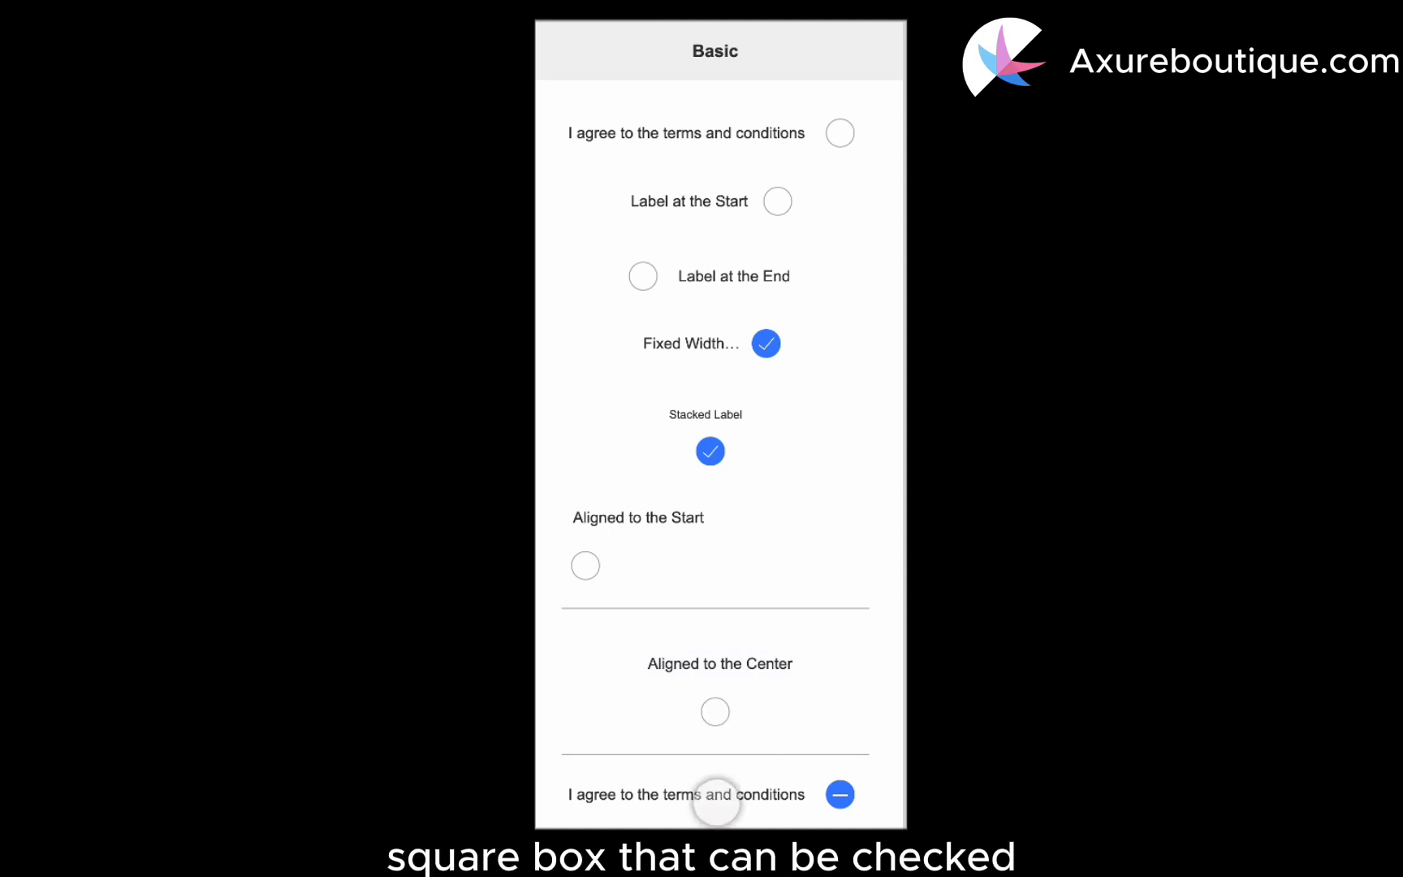
Toggle the indeterminate "I agree to the terms and conditions" checkbox at the end of the list through its states
click(717, 795)
click(716, 791)
click(718, 796)
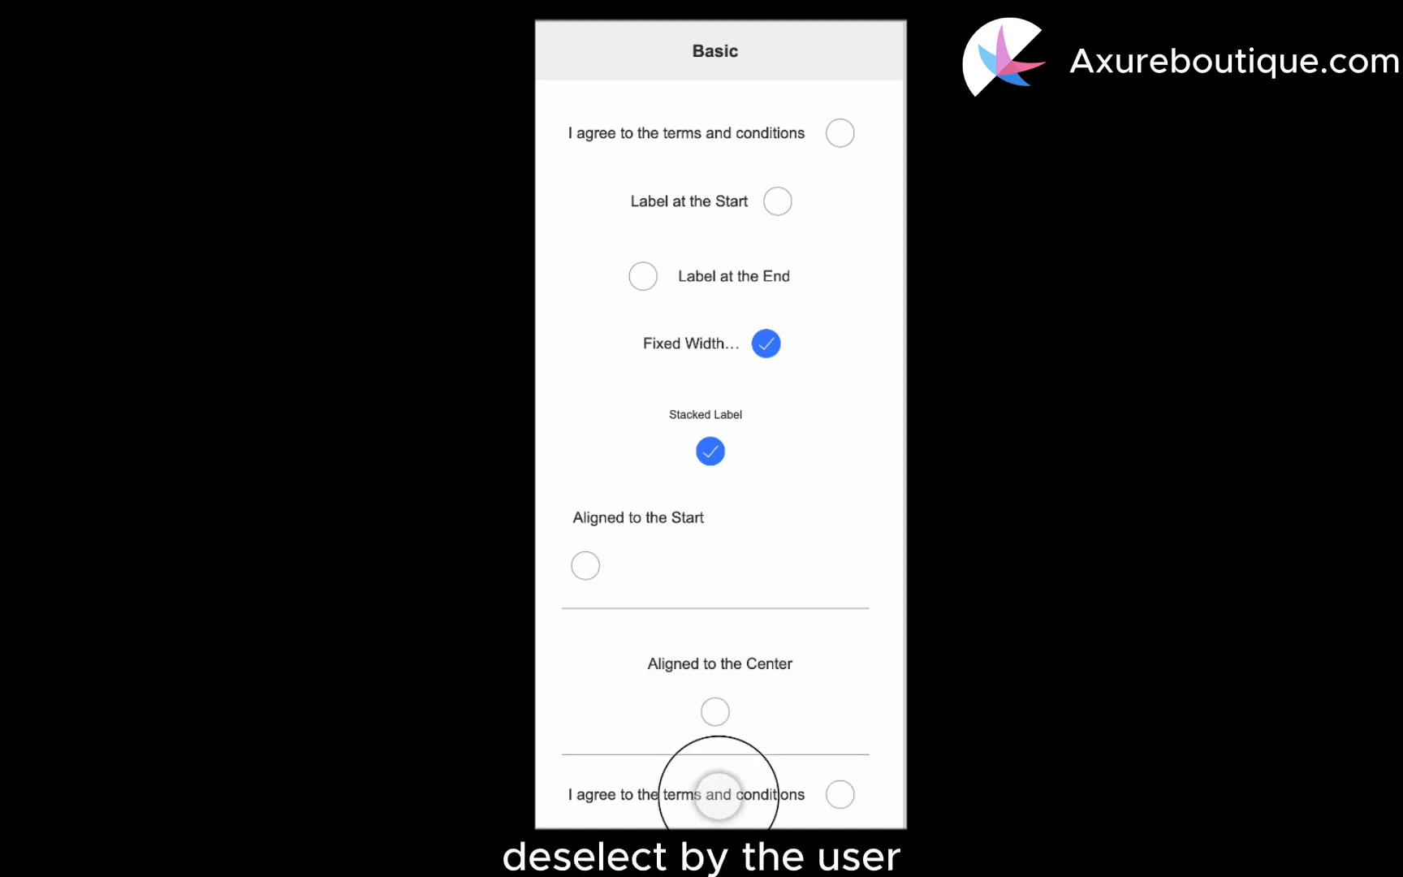
click(718, 795)
Check the remaining items from Aligned to the Center up to the first terms checkbox, and toggle the last terms checkbox
click(717, 732)
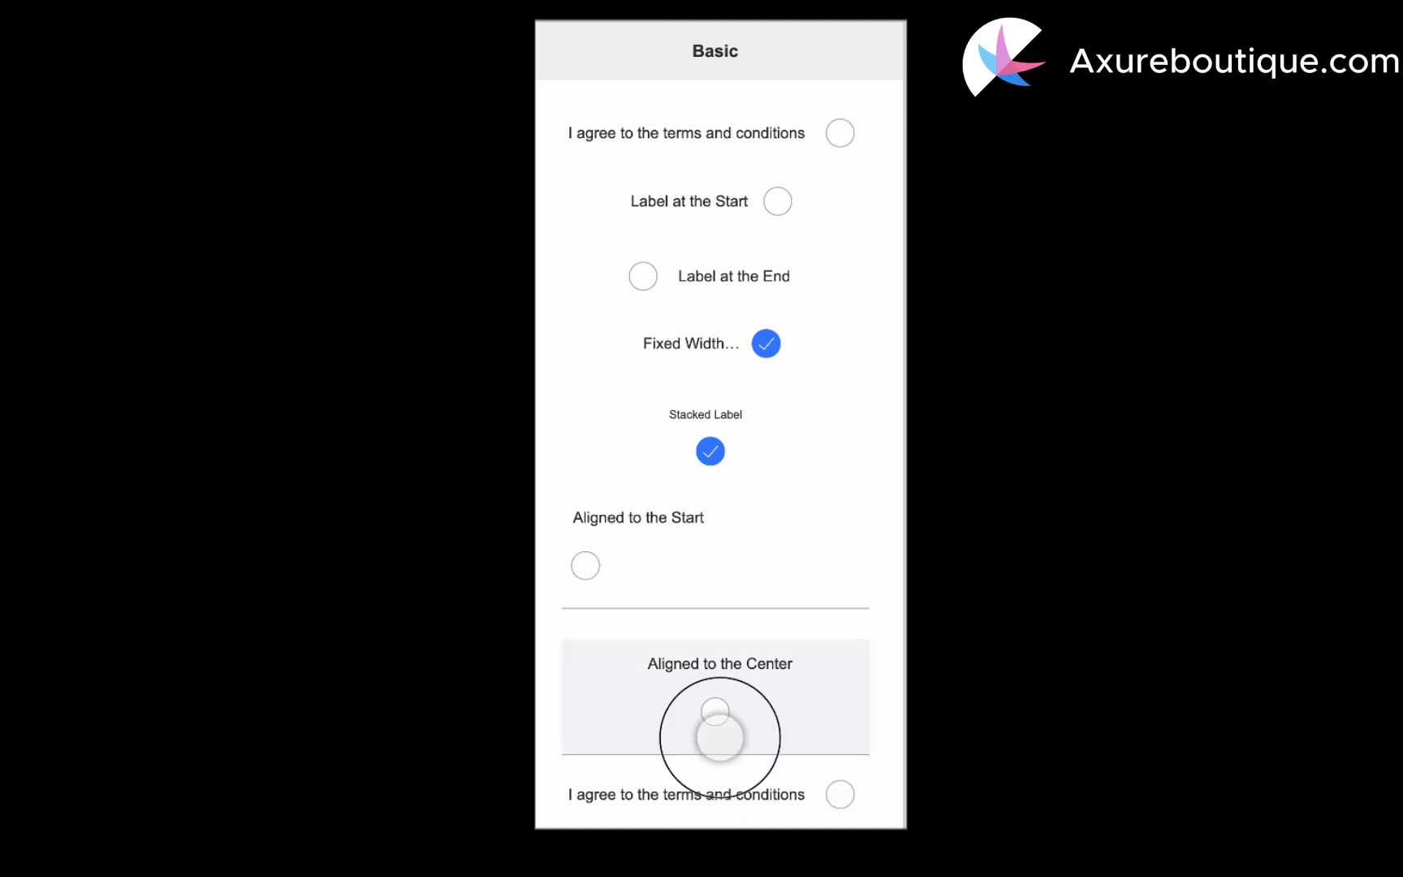
click(733, 573)
click(691, 275)
click(729, 198)
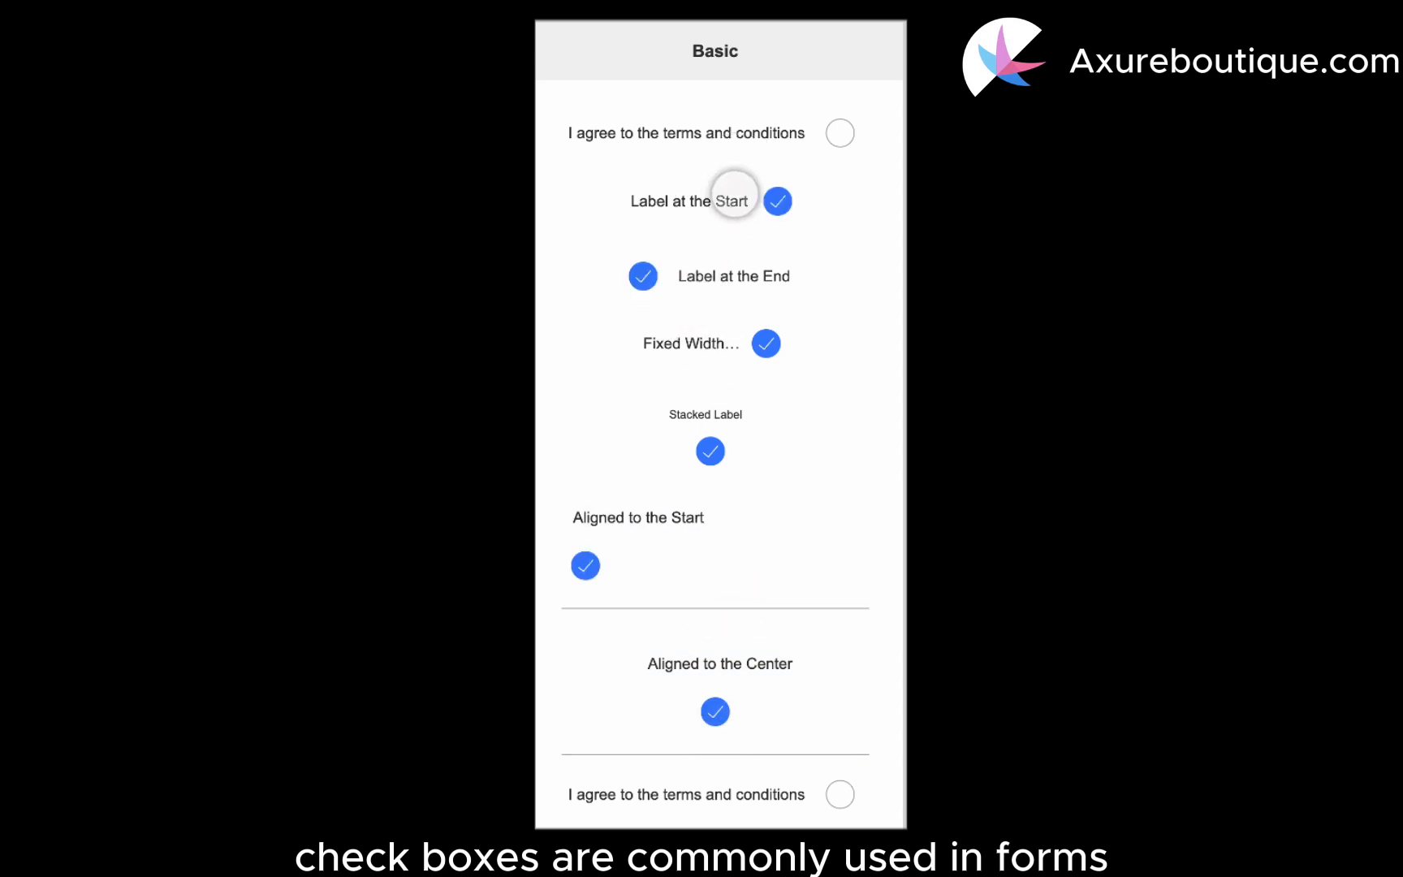
click(763, 136)
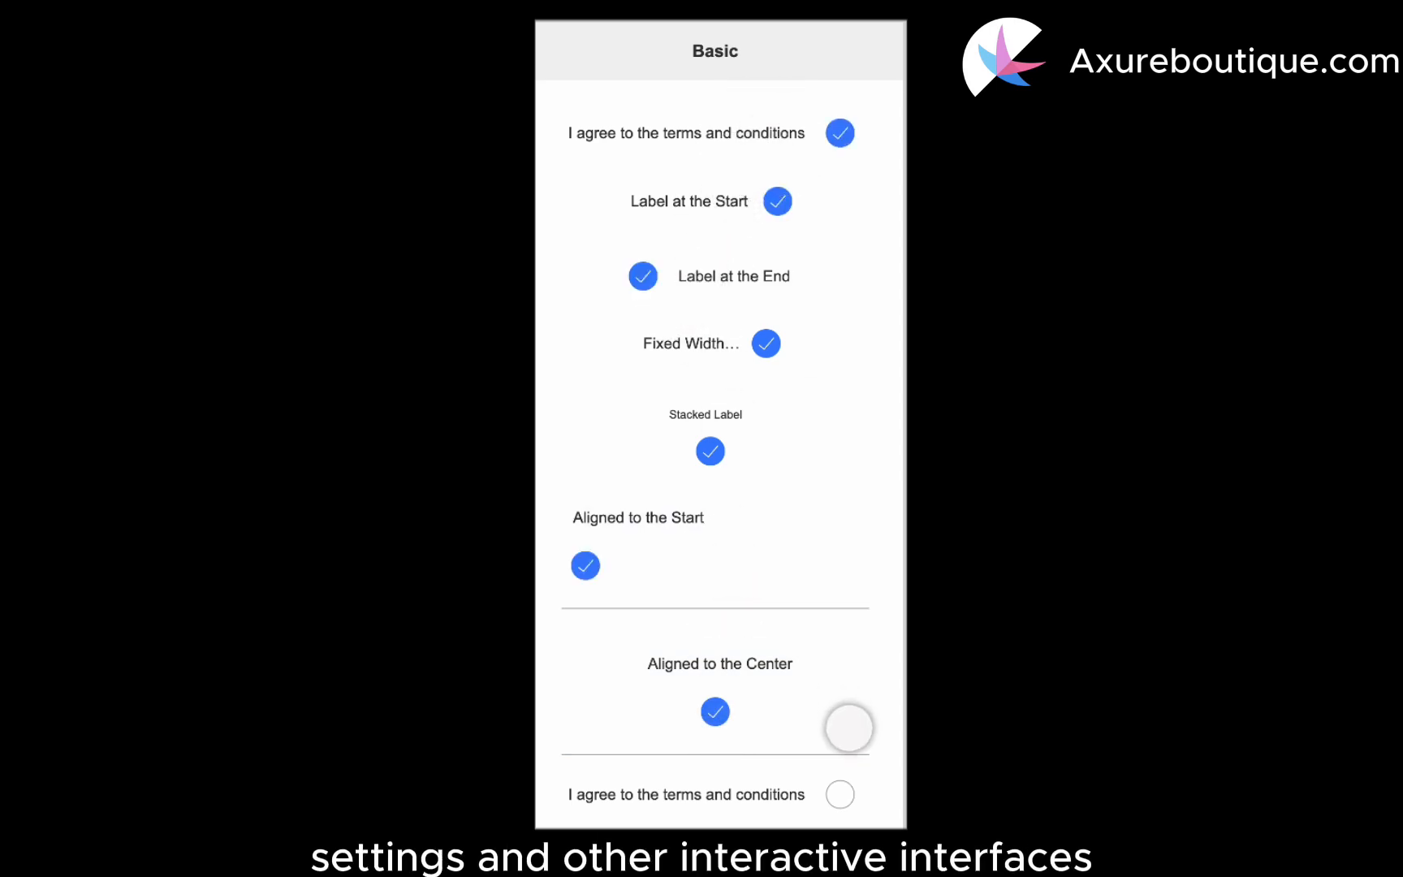
click(820, 800)
click(836, 796)
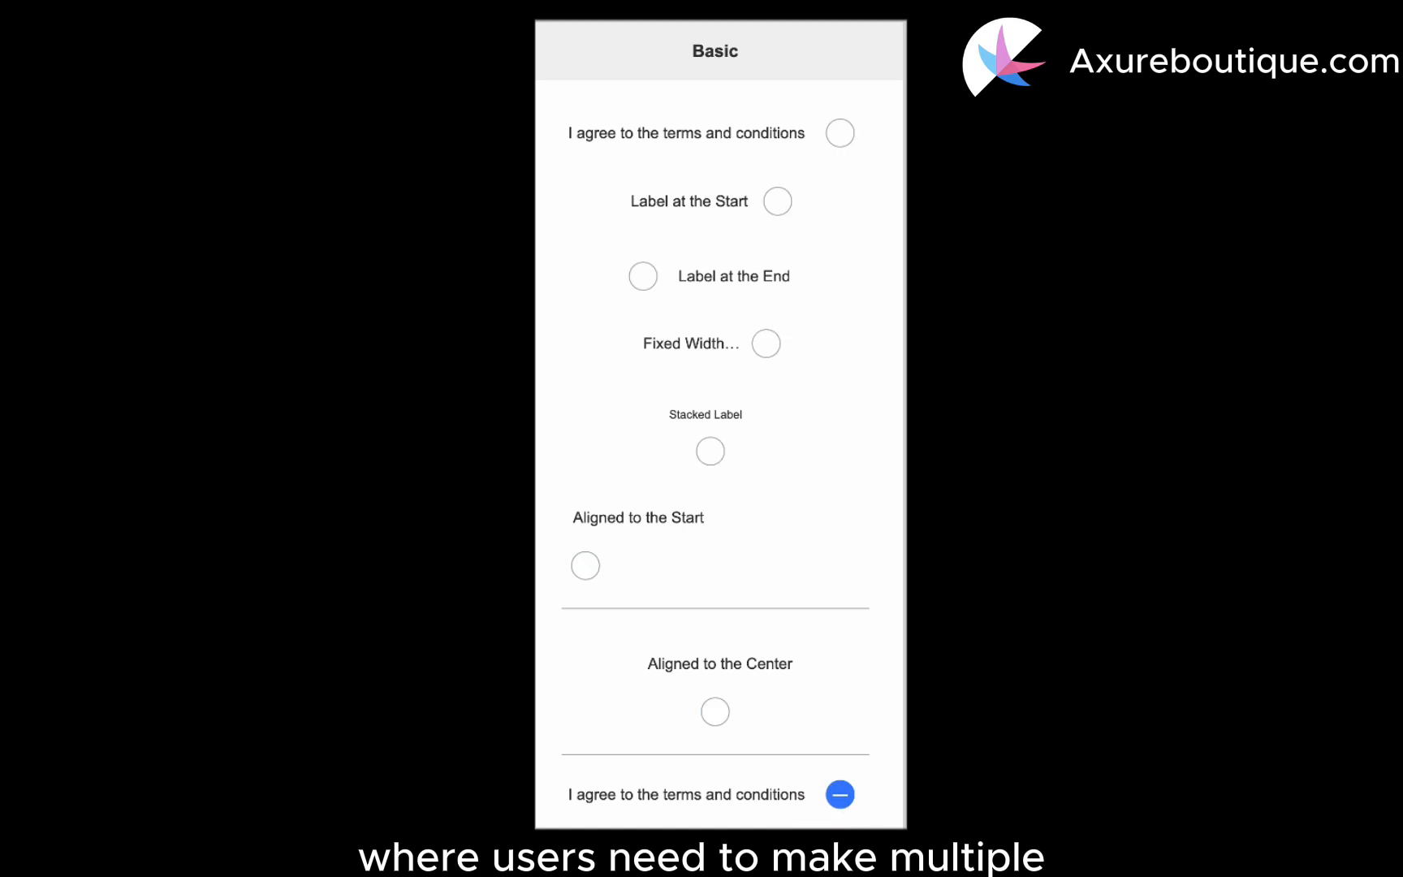
Toggle the first terms checkbox, Label at the Start and Label at the End on and off
click(836, 134)
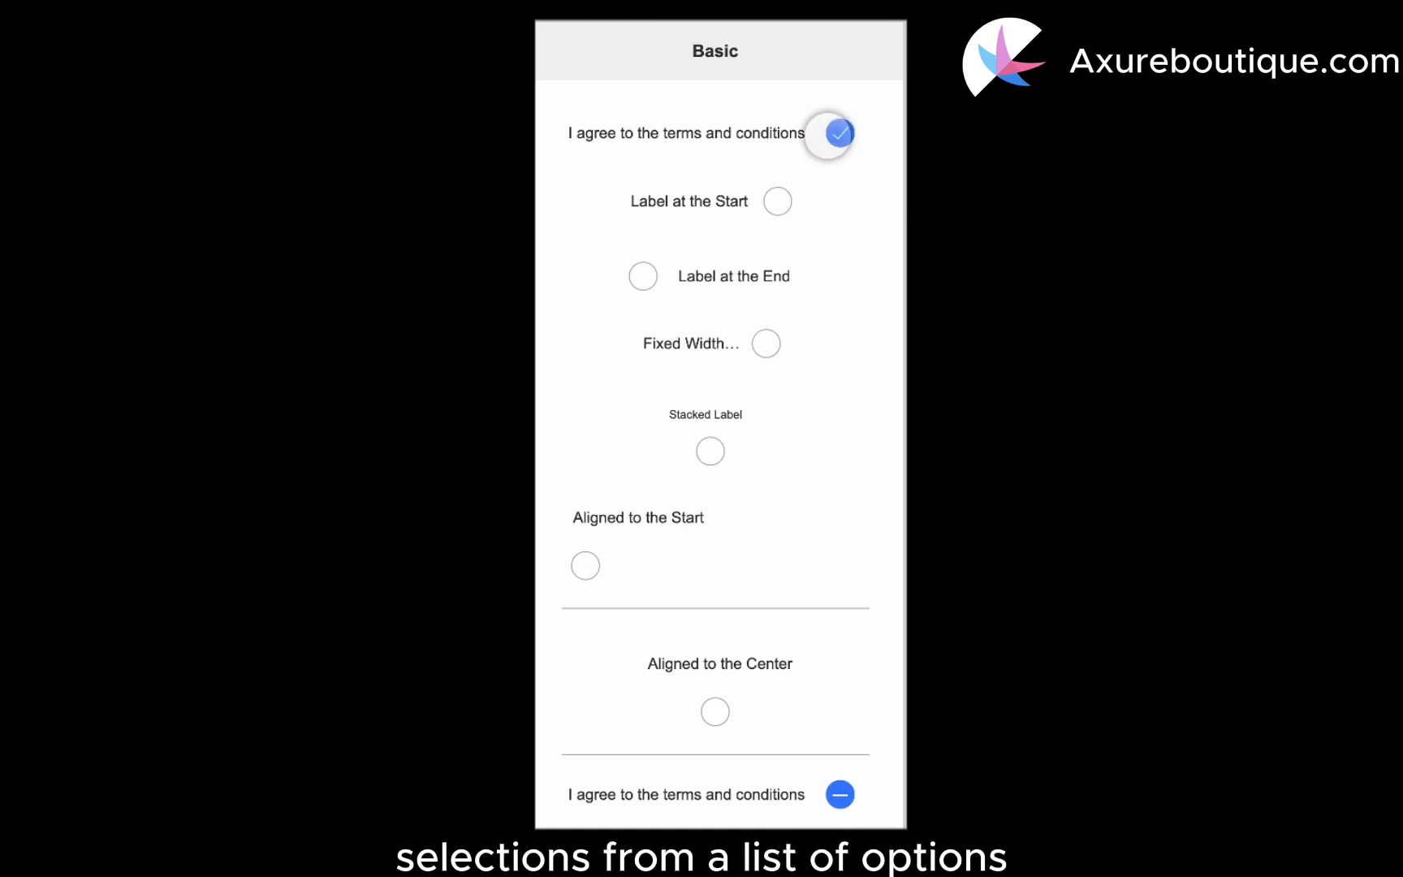
click(828, 134)
click(694, 201)
click(695, 200)
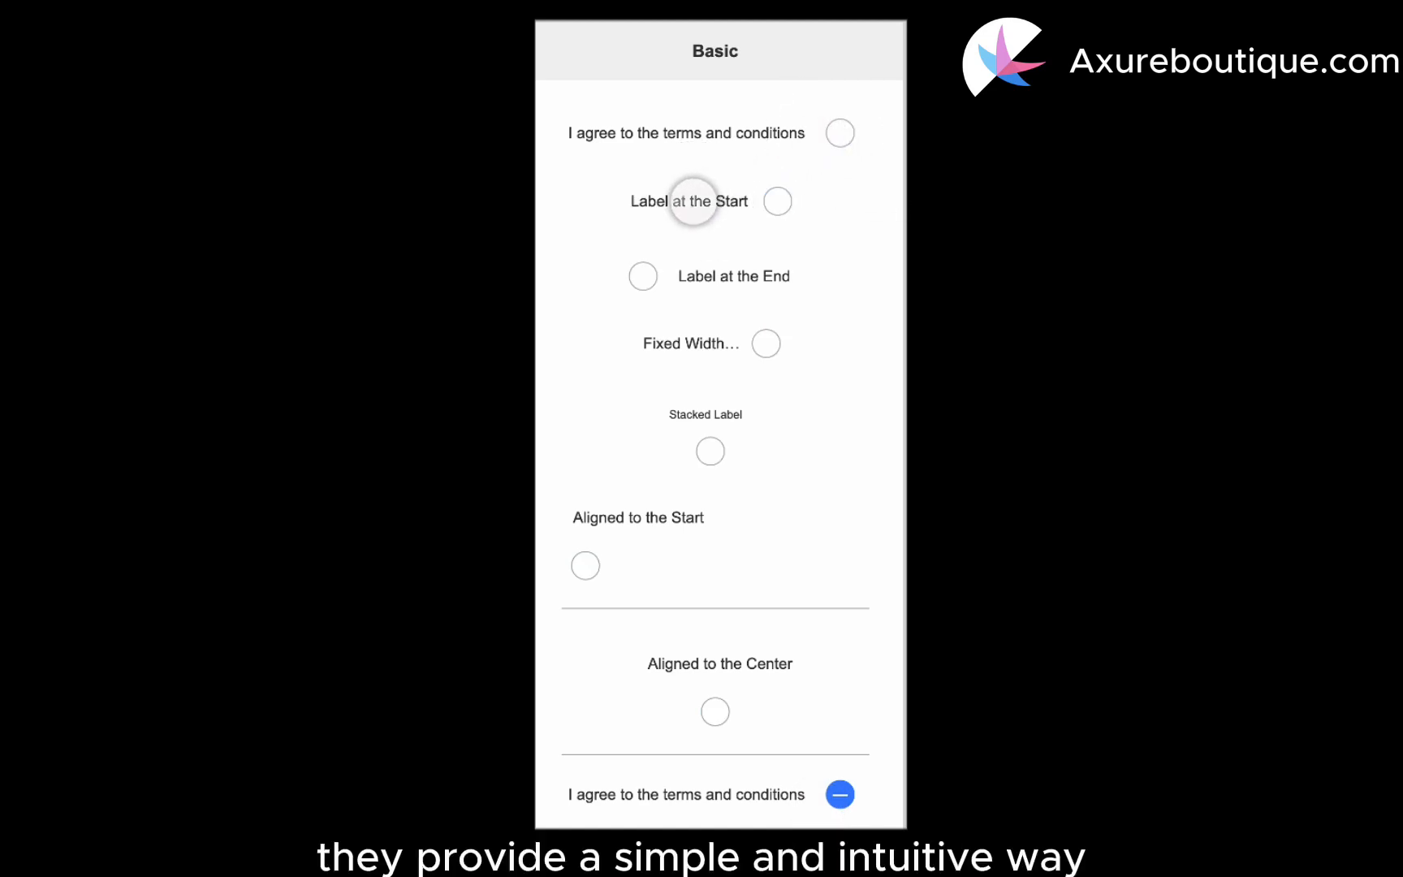
click(722, 272)
click(721, 272)
Check Fixed Width and Stacked Label, and toggle Aligned to the Start and Aligned to the Center on and off
click(719, 341)
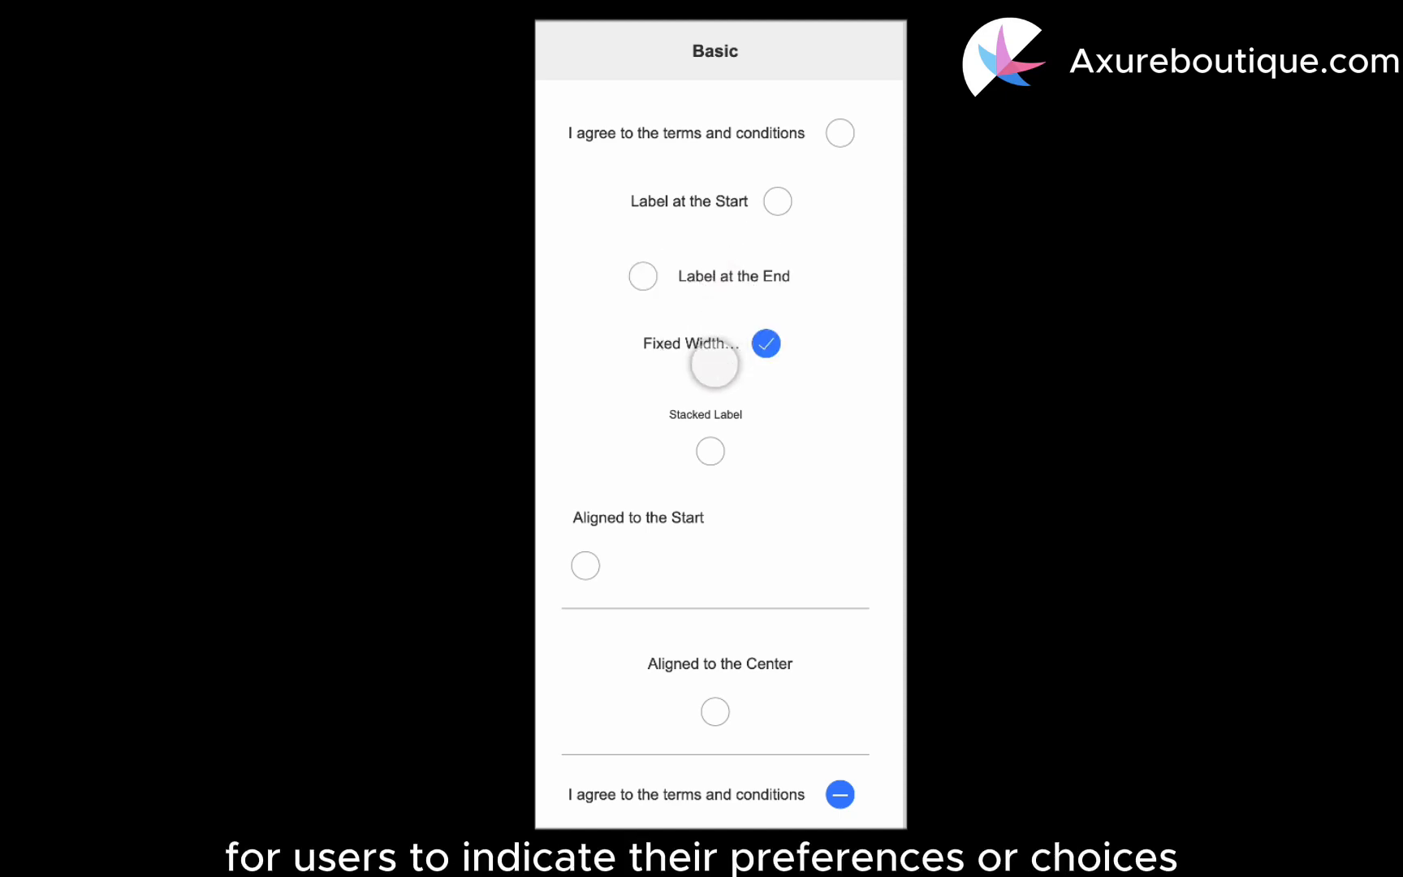
click(714, 446)
click(680, 565)
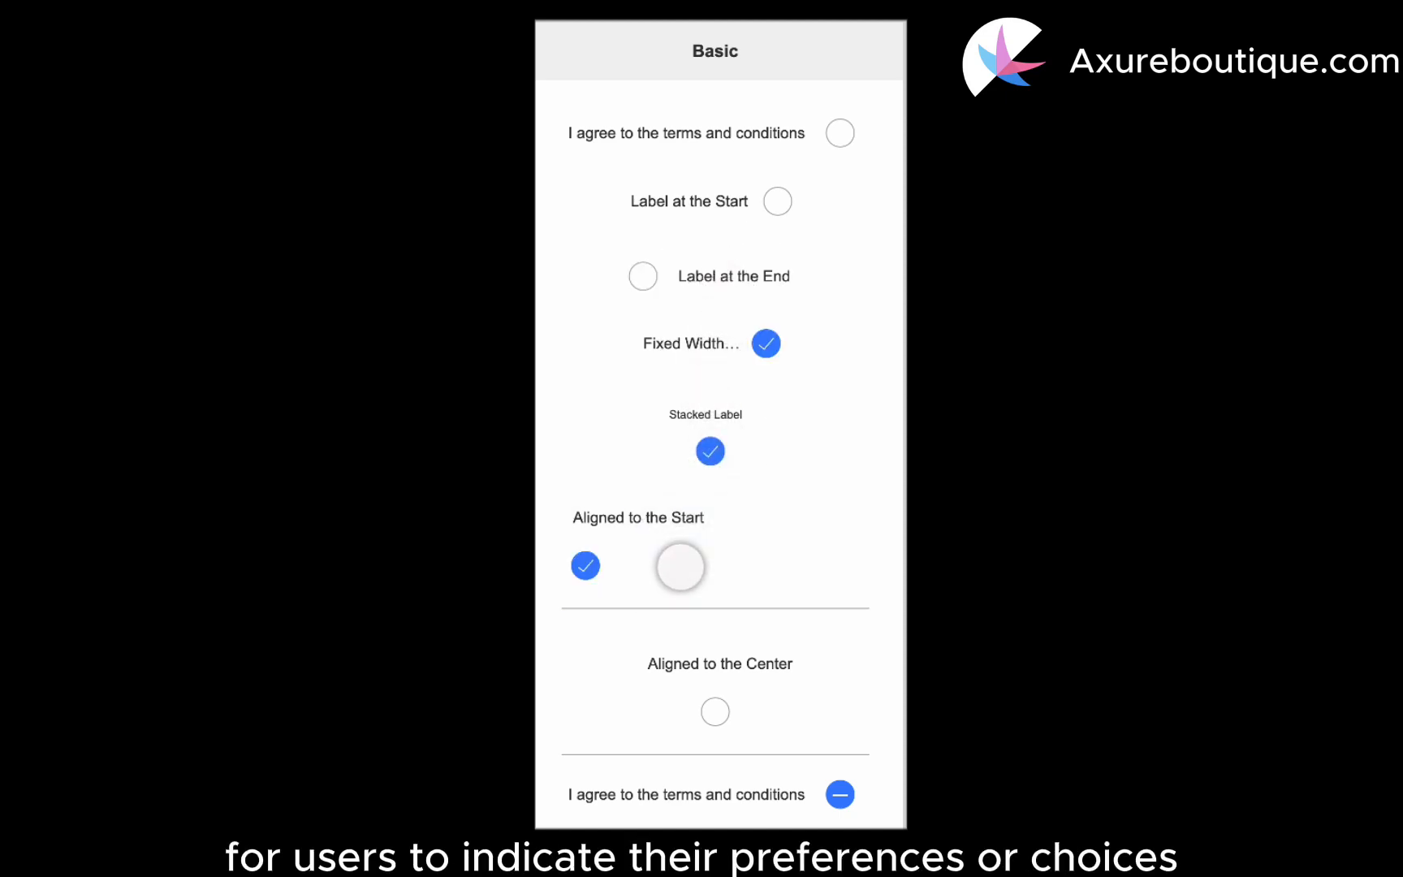
click(681, 566)
click(821, 700)
click(822, 699)
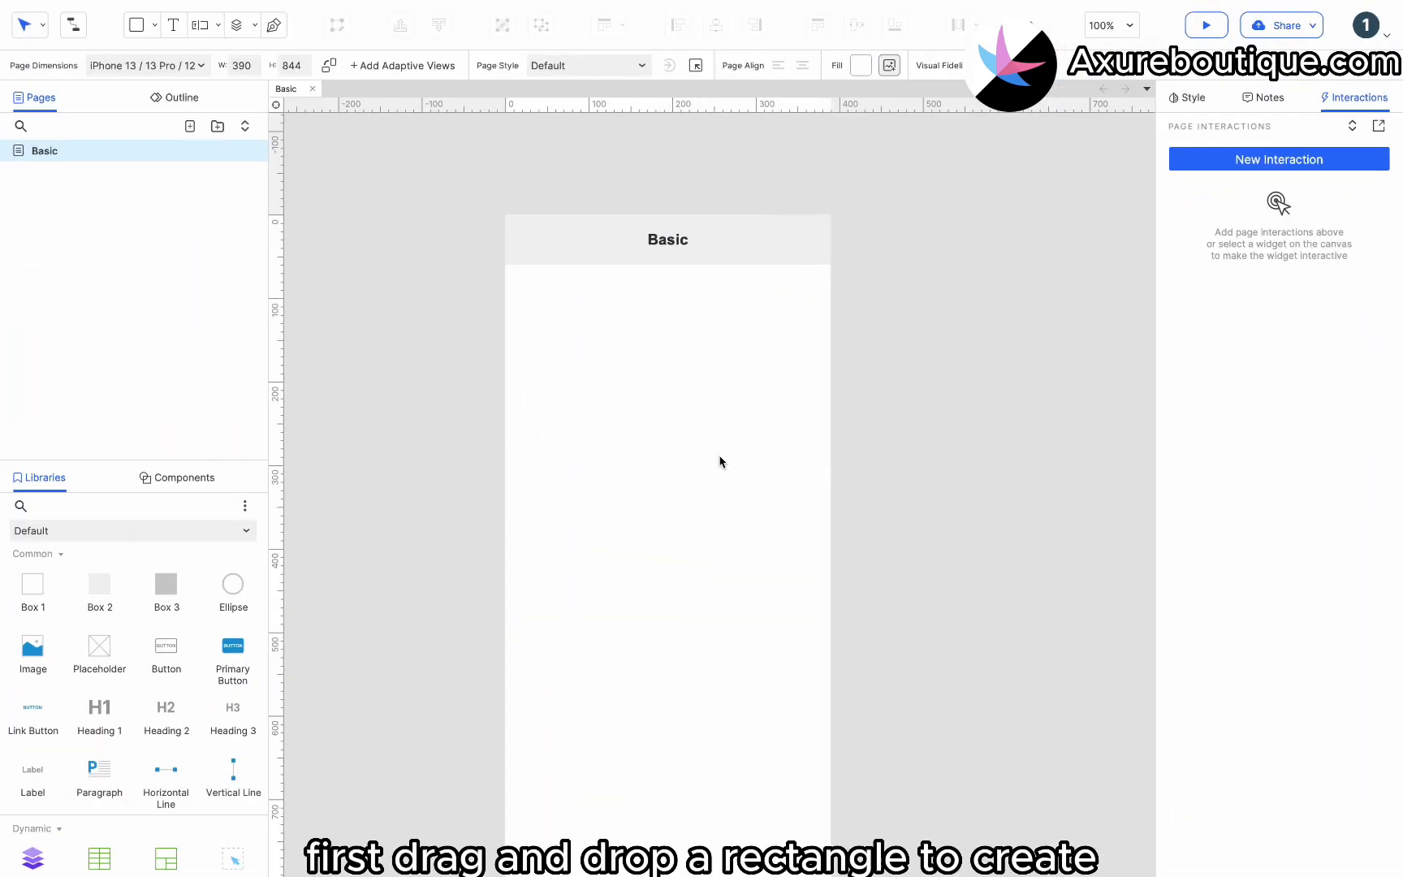
Place a 300 × 46 Box 2 rectangle below the Basic header and give it the text "I agree to the terms and conditions"
drag(100, 585, 542, 301)
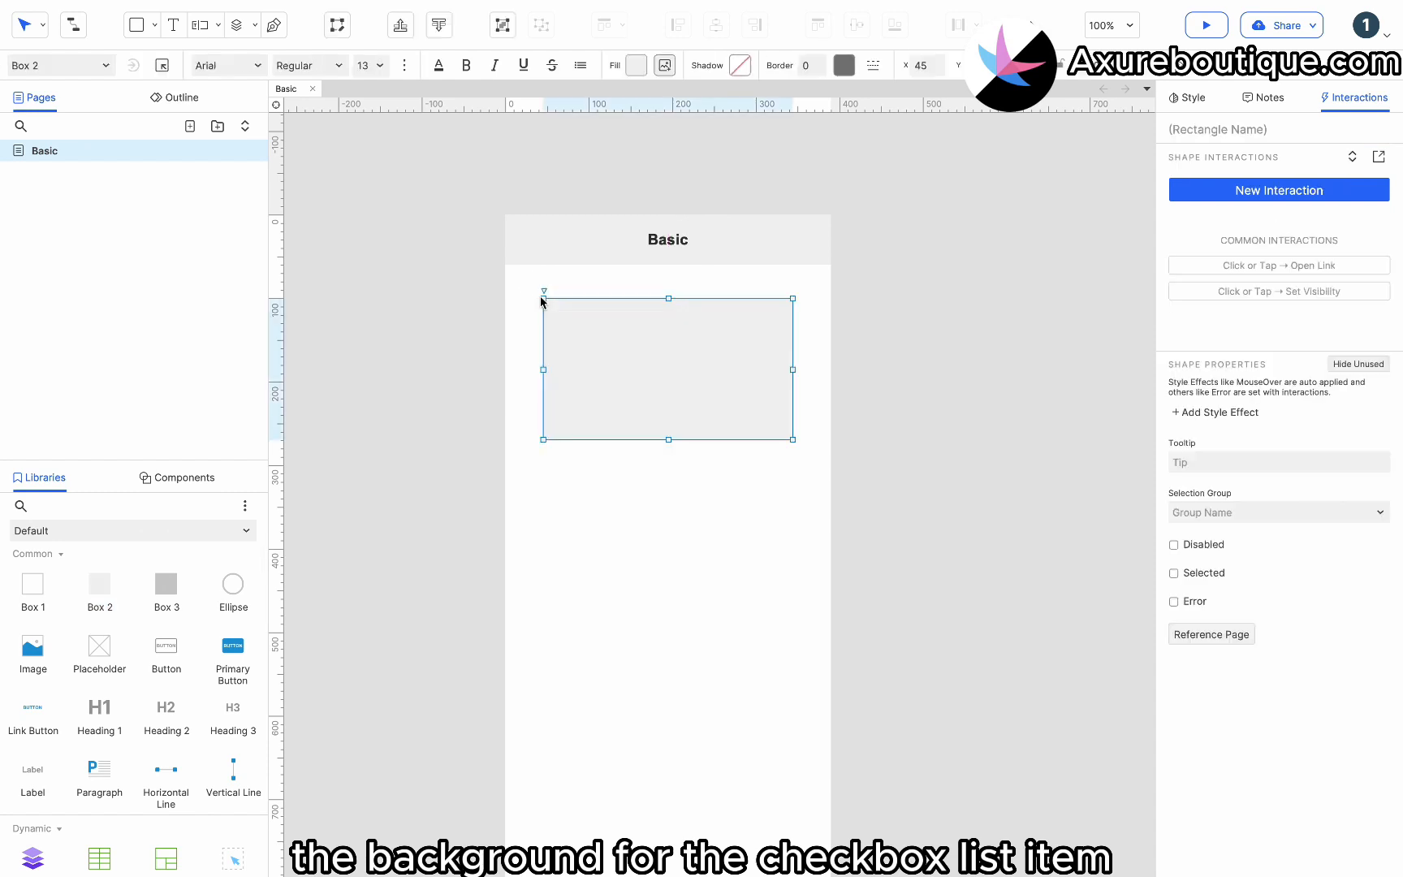
drag(668, 439, 674, 336)
double_click(637, 320)
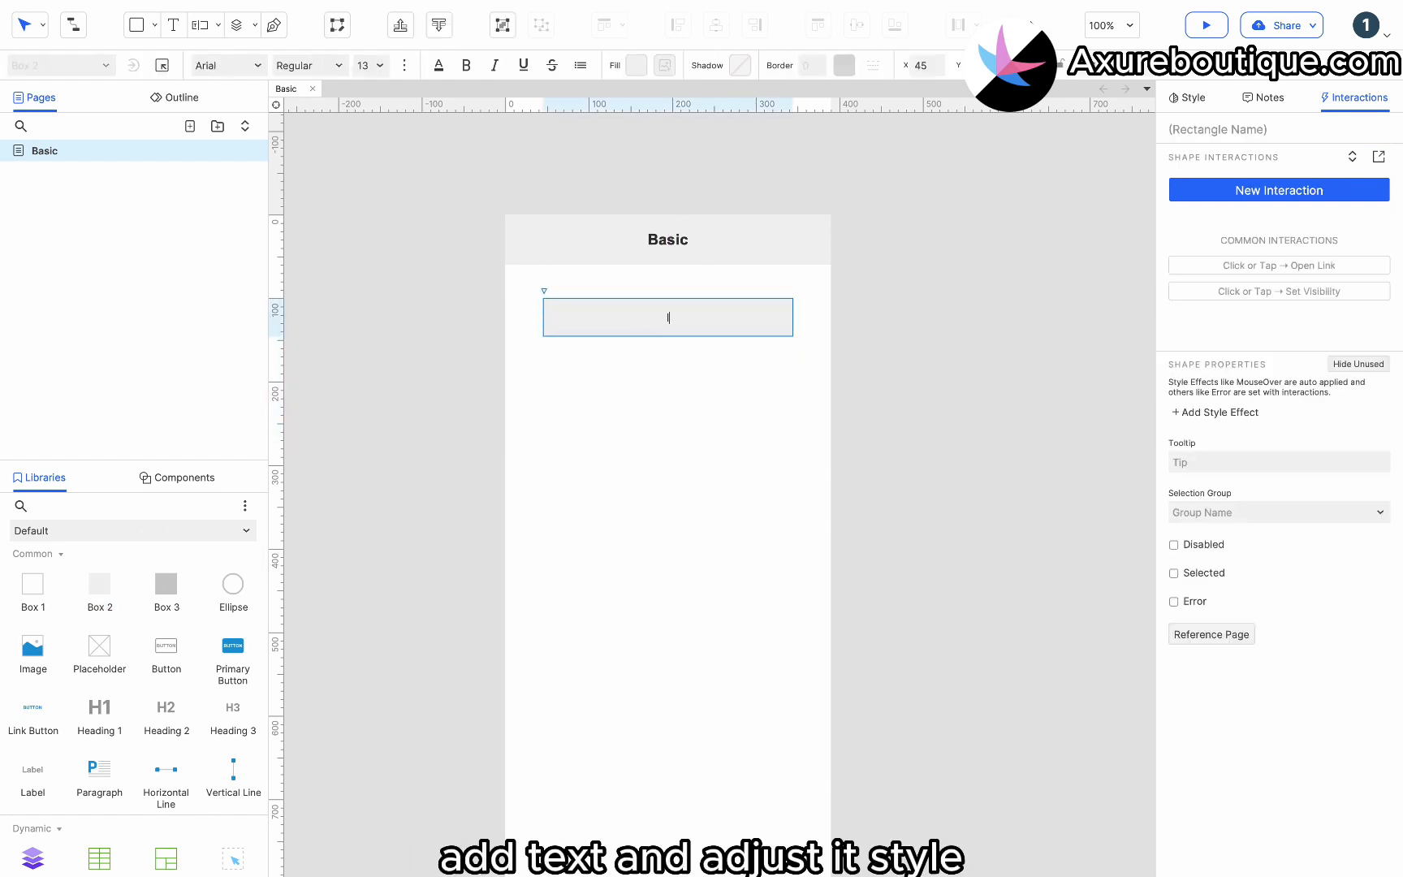
text(I agree to the terms and conditions)
key(Escape)
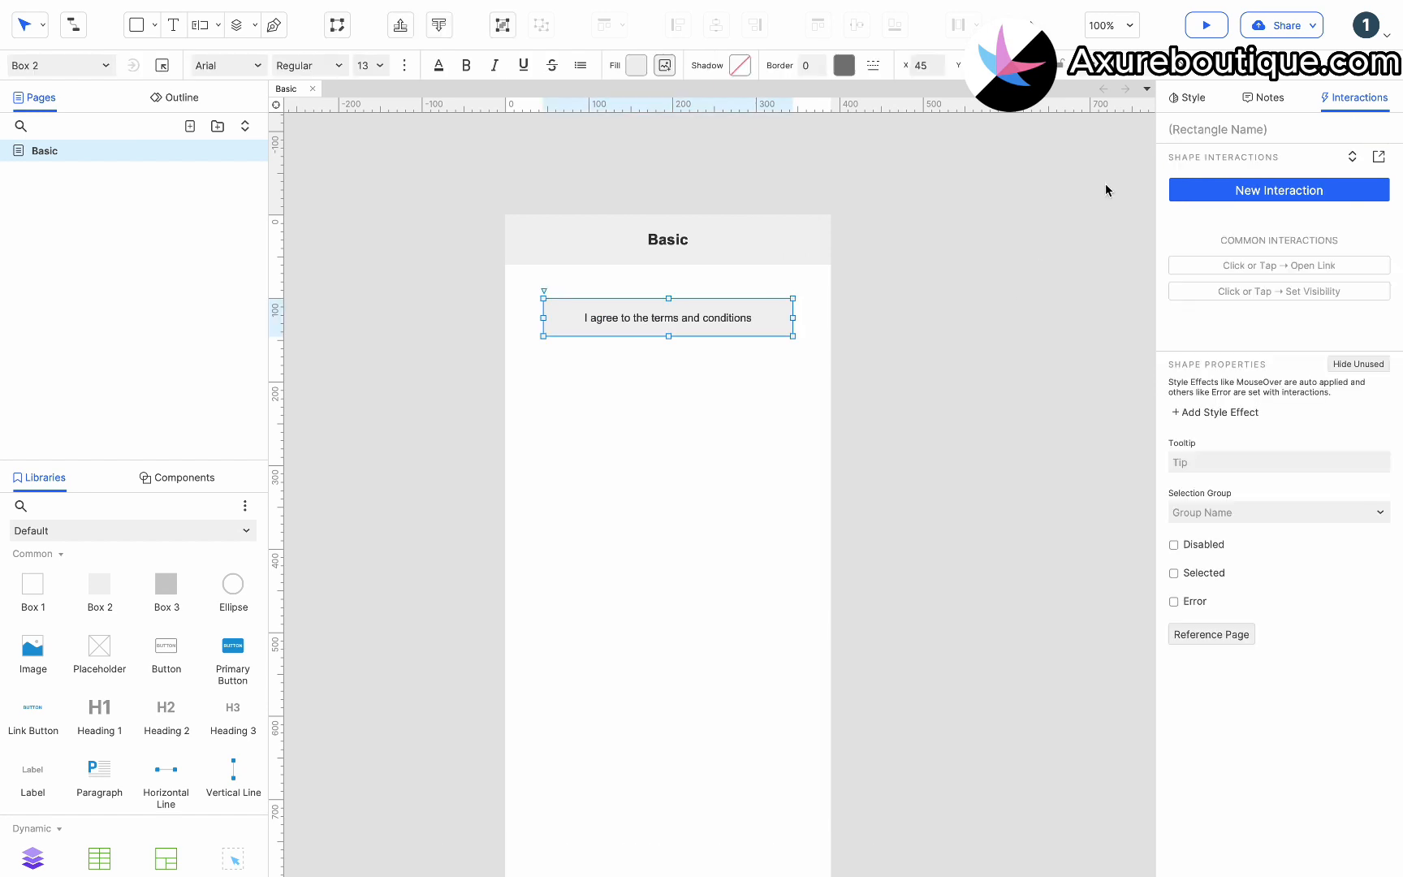
Give the rectangle's text a left padding of 12, left alignment and a font size of 16
click(1187, 99)
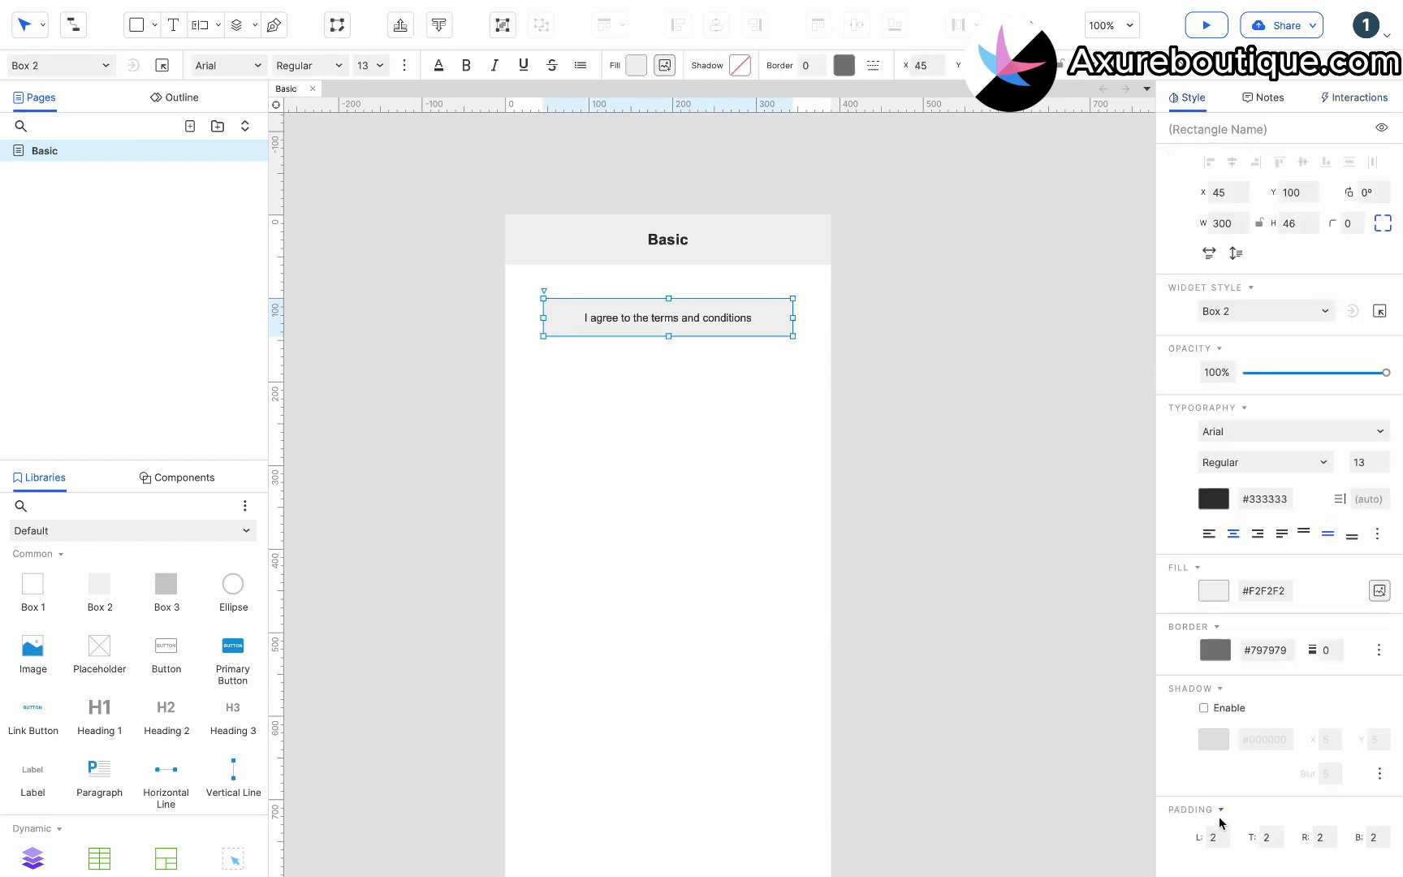
text(12)
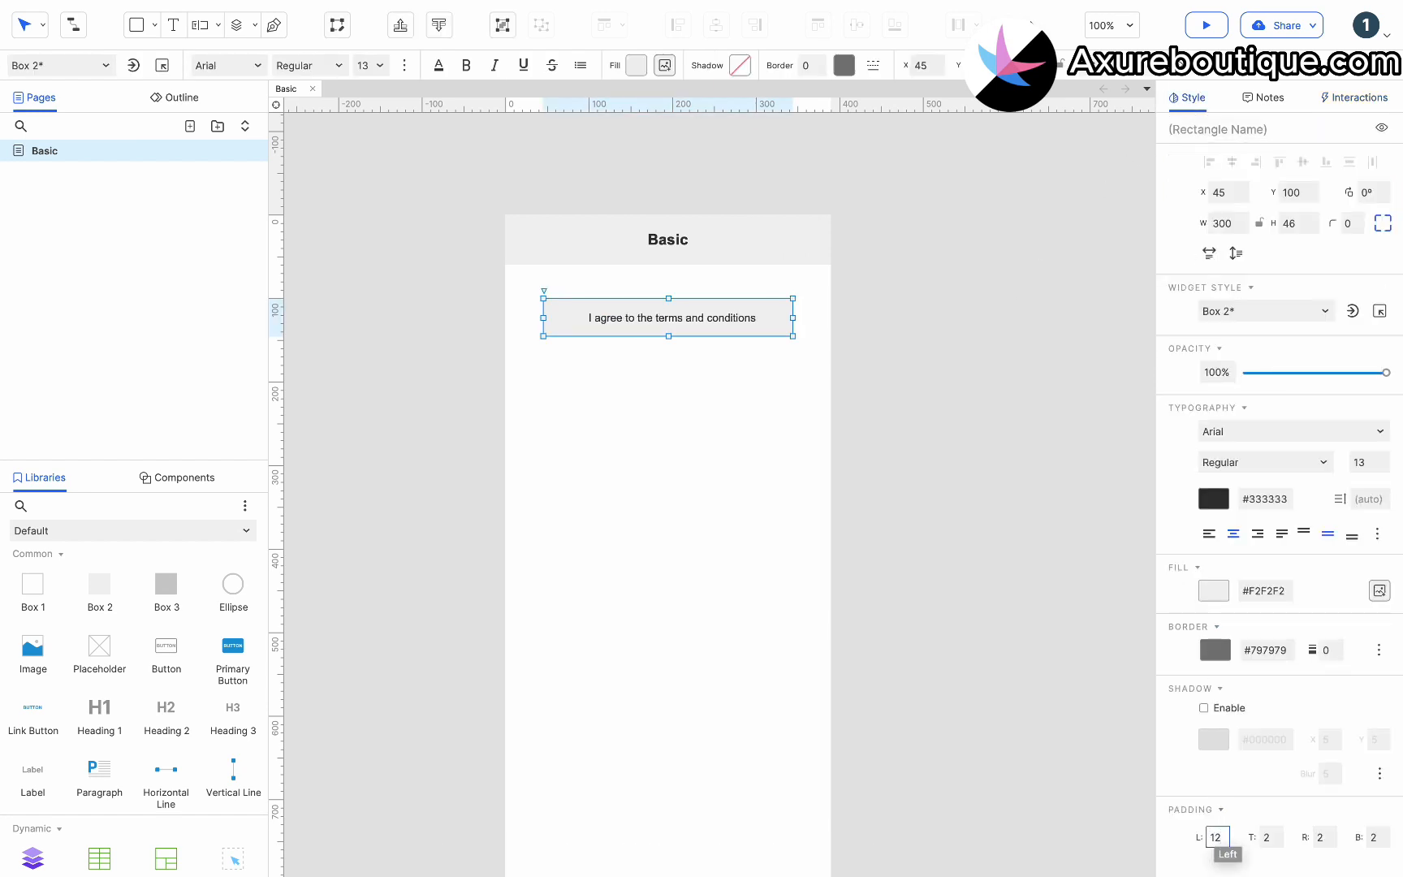
click(1208, 533)
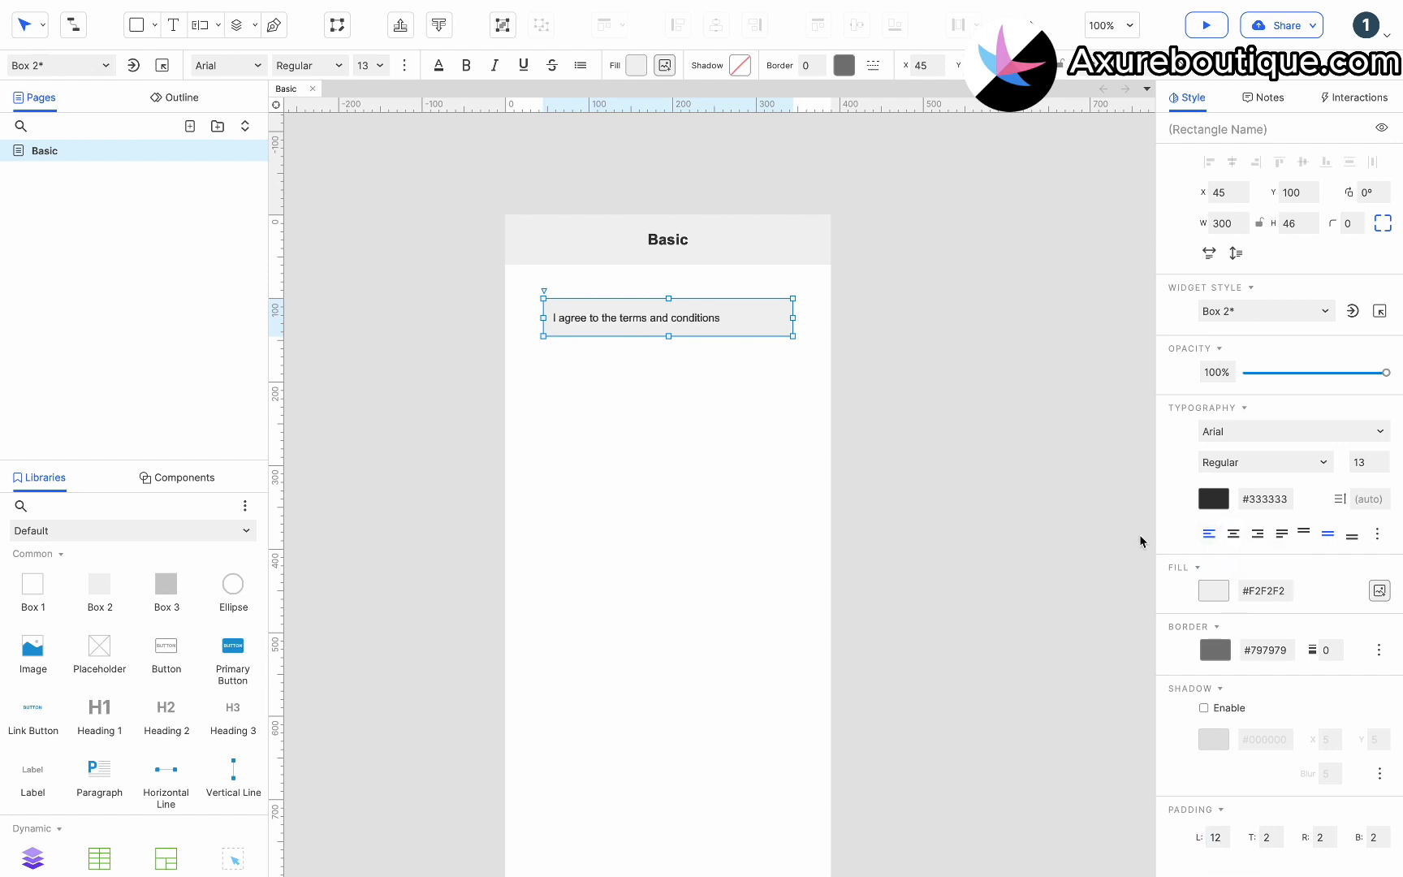
click(1385, 457)
click(1385, 457)
click(1385, 456)
Move the text rectangle to X 30 and widen it to 320
click(745, 354)
click(715, 322)
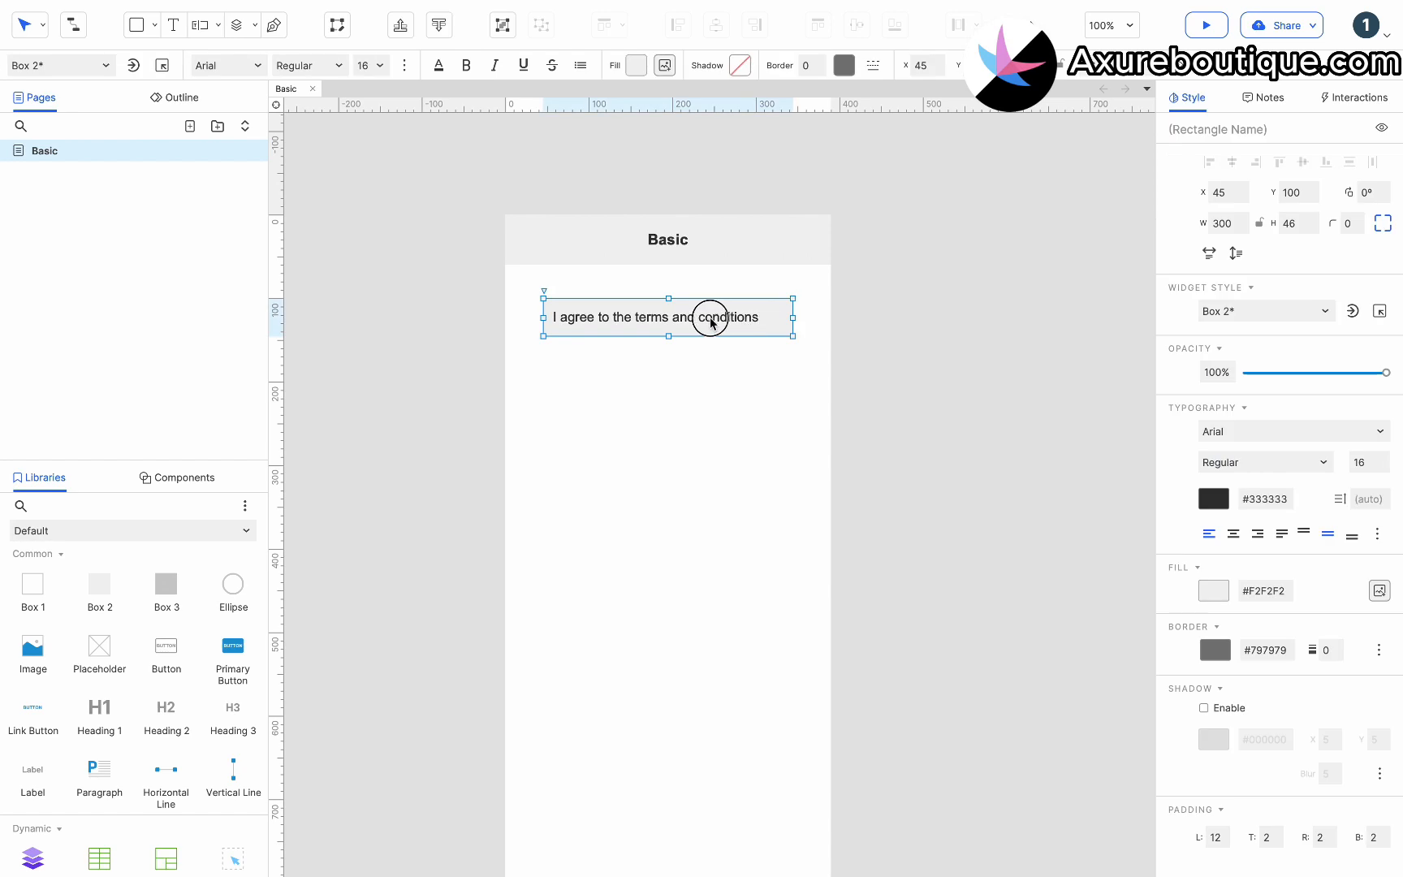
drag(710, 322, 797, 318)
Add a 30 × 30 ellipse at X 310, Y 108 inside the rectangle's right end, with border color #AAAAAA
drag(233, 588, 771, 320)
drag(914, 458, 788, 319)
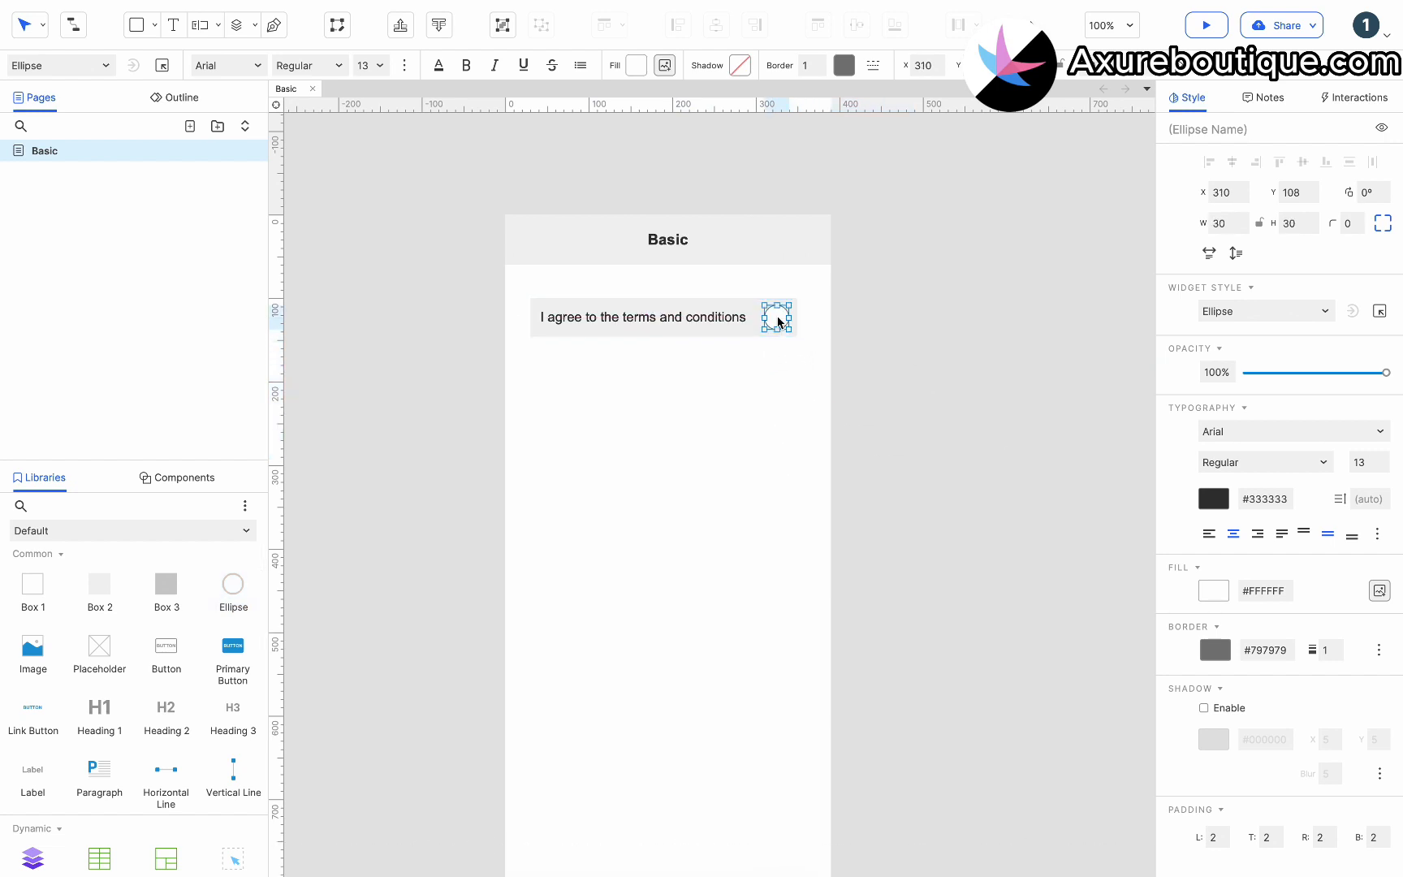
click(844, 65)
click(941, 198)
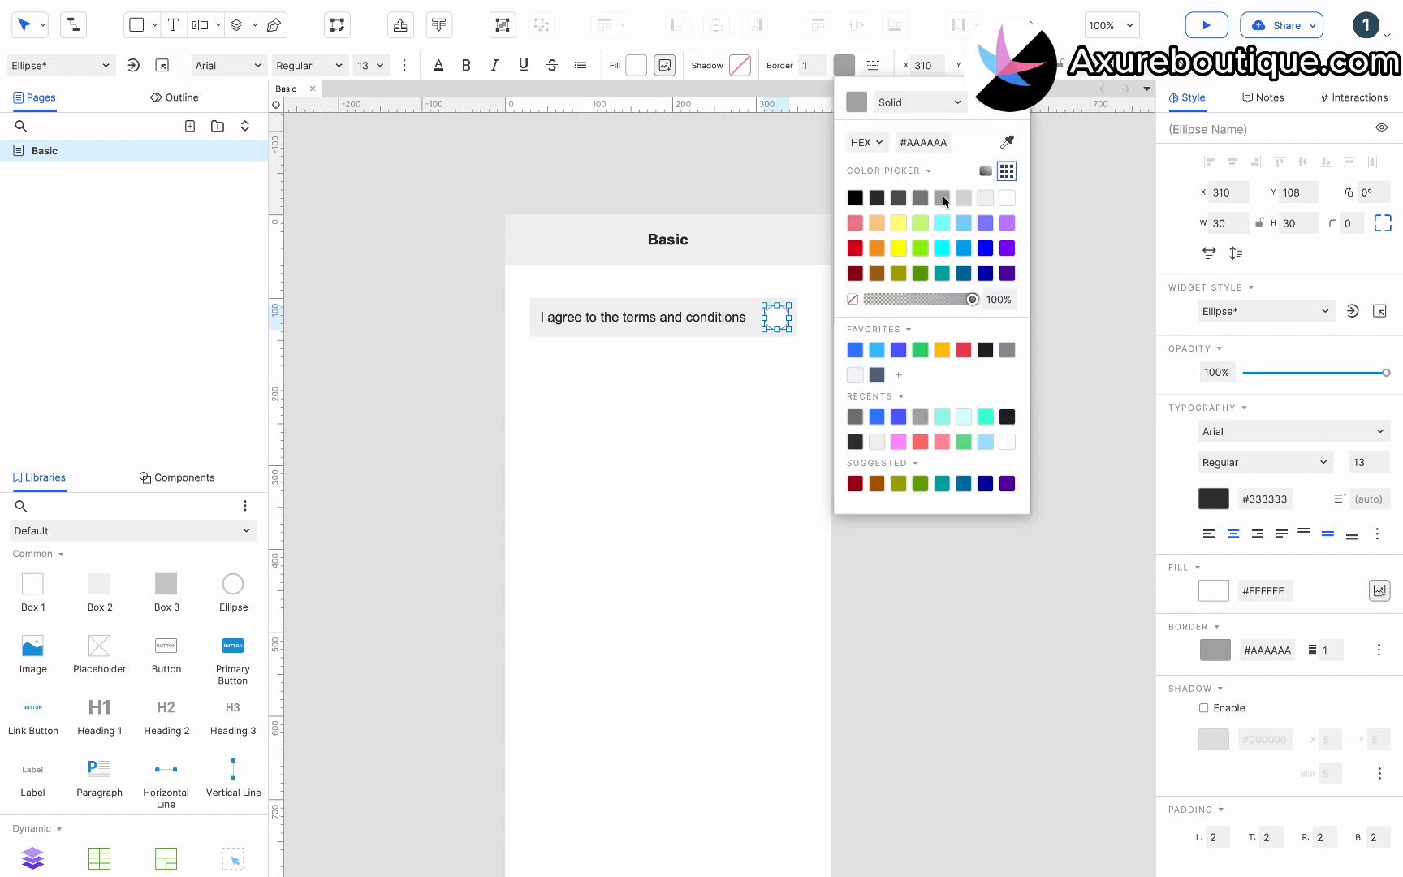
Remove the fill color of the rectangle behind the terms text
click(713, 322)
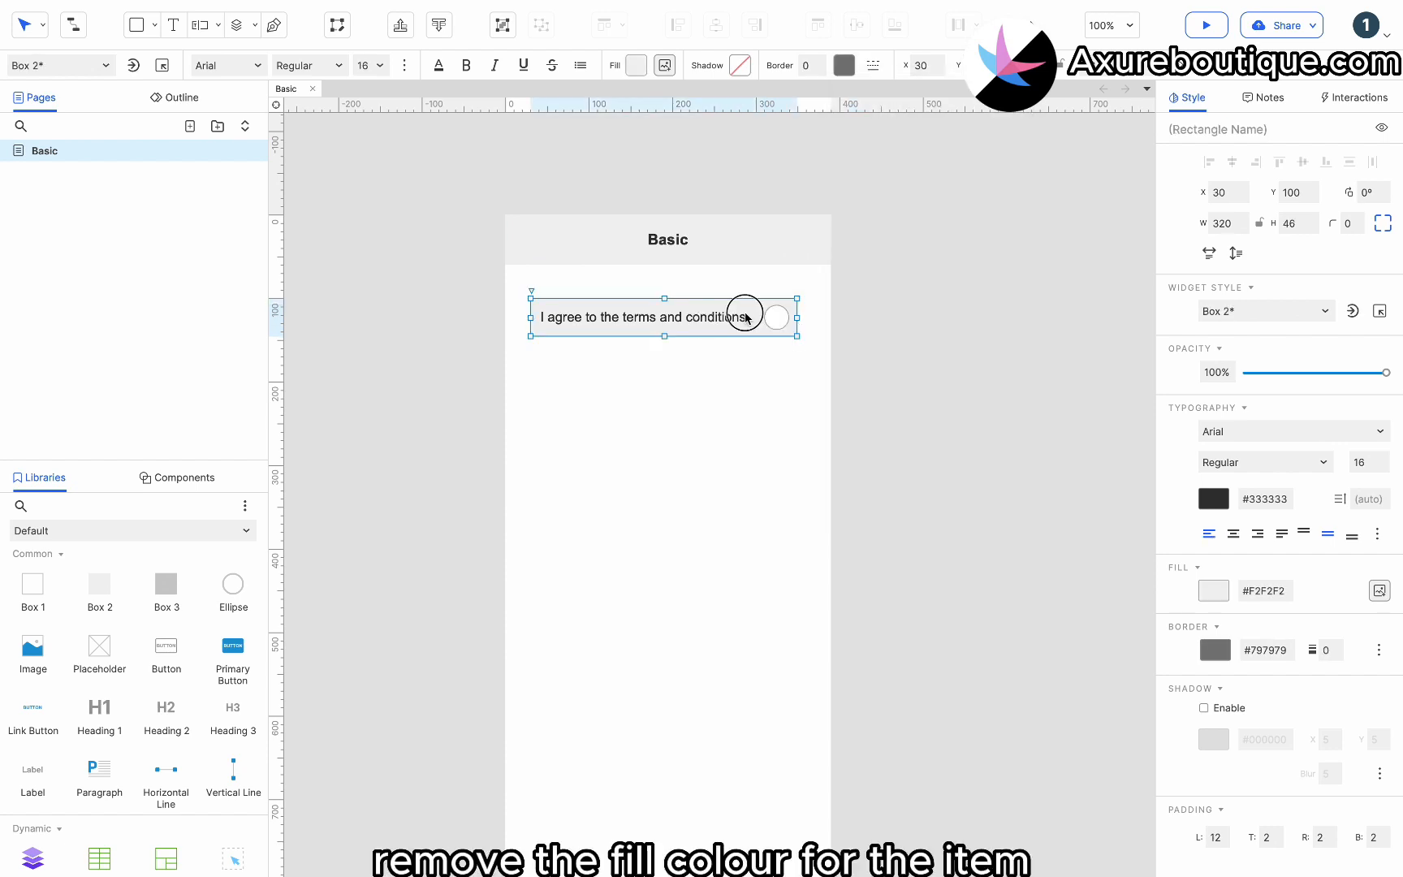
click(636, 68)
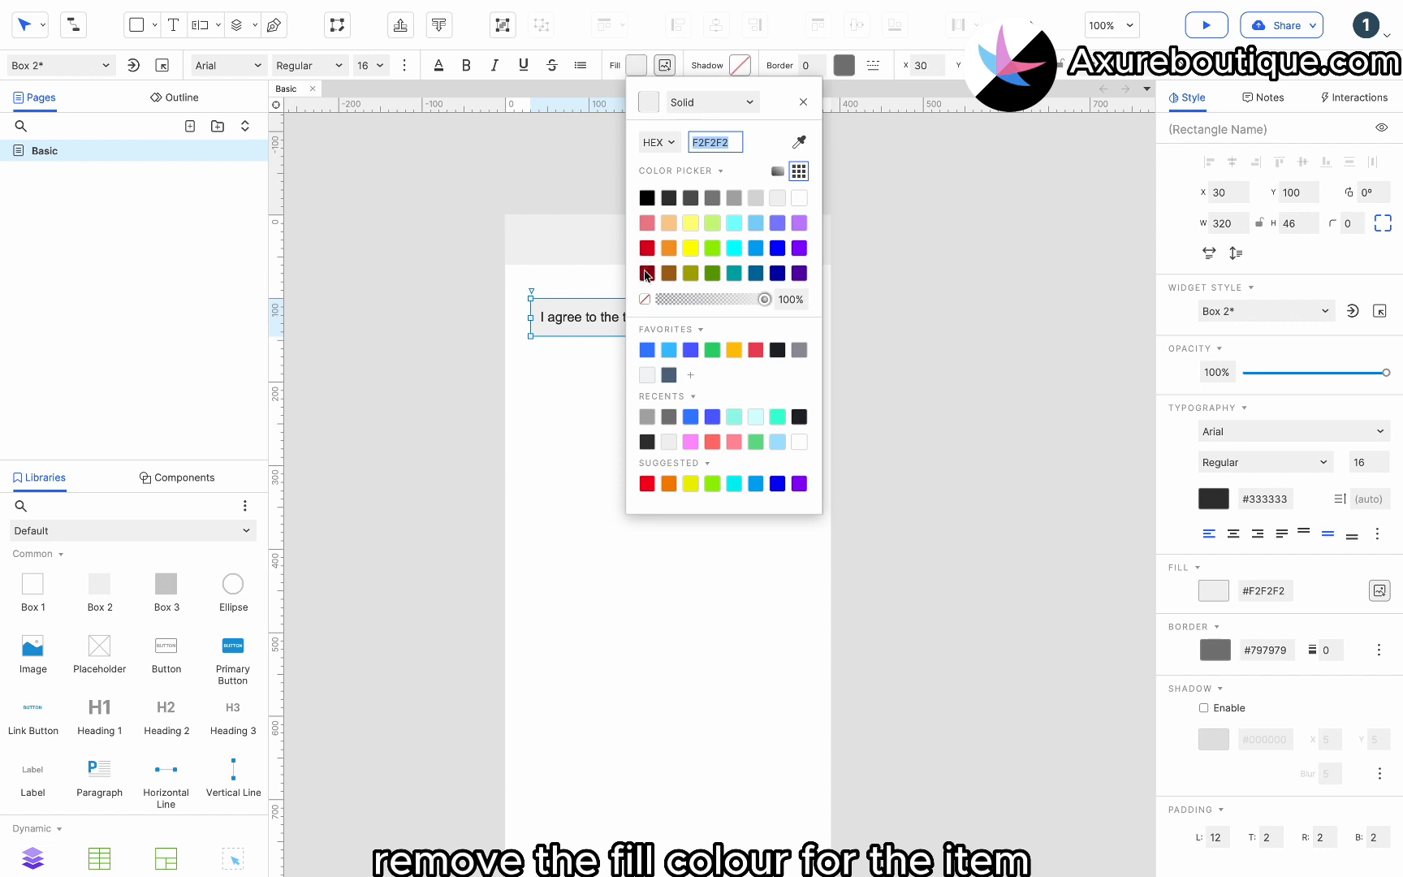
click(644, 298)
Draw a check mark about 16 × 12 inside the checkbox circle with the Pen tool
click(777, 318)
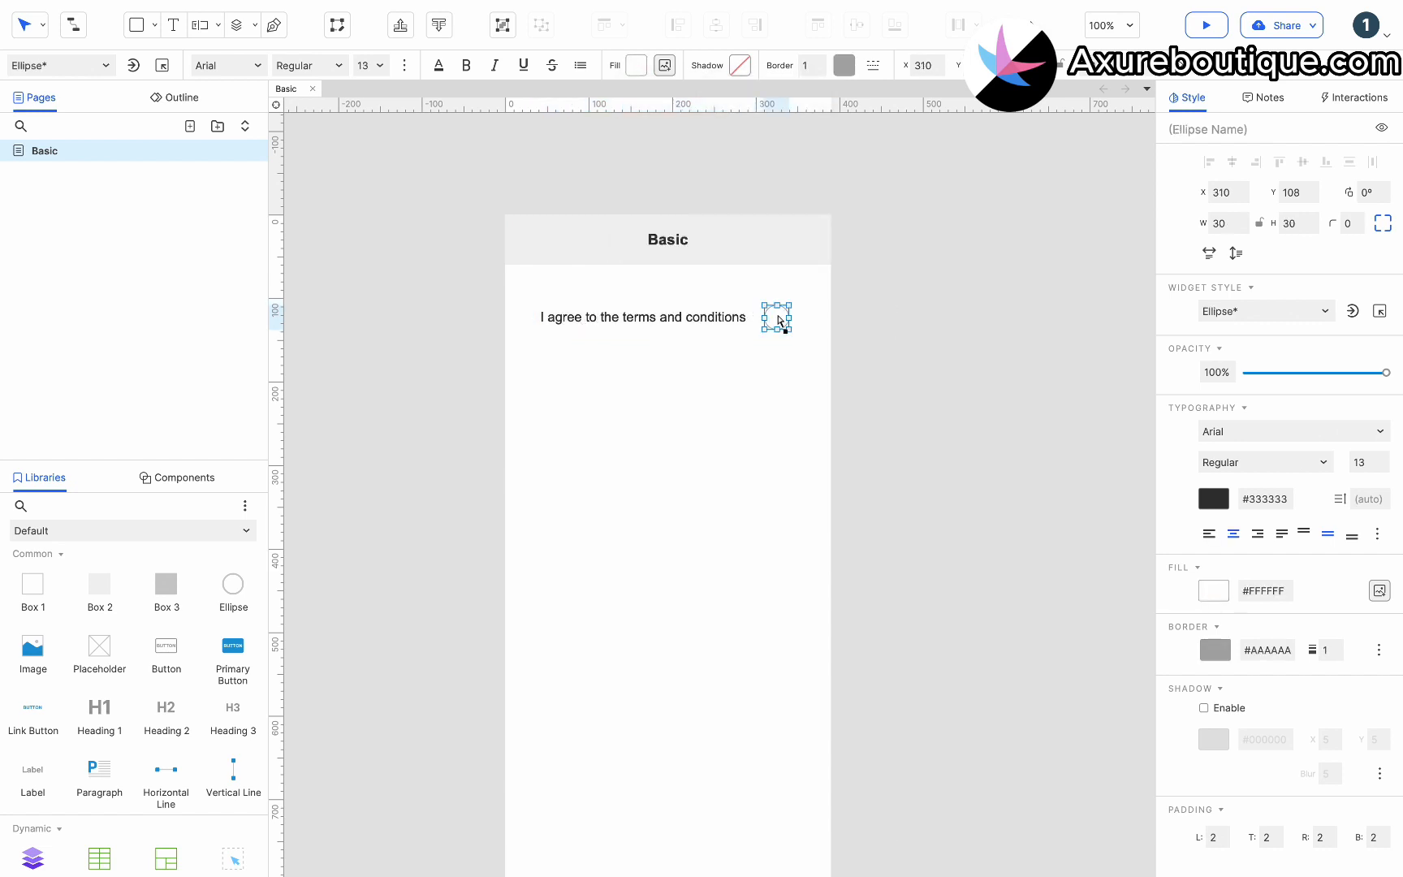
scroll(777, 319, up, 5)
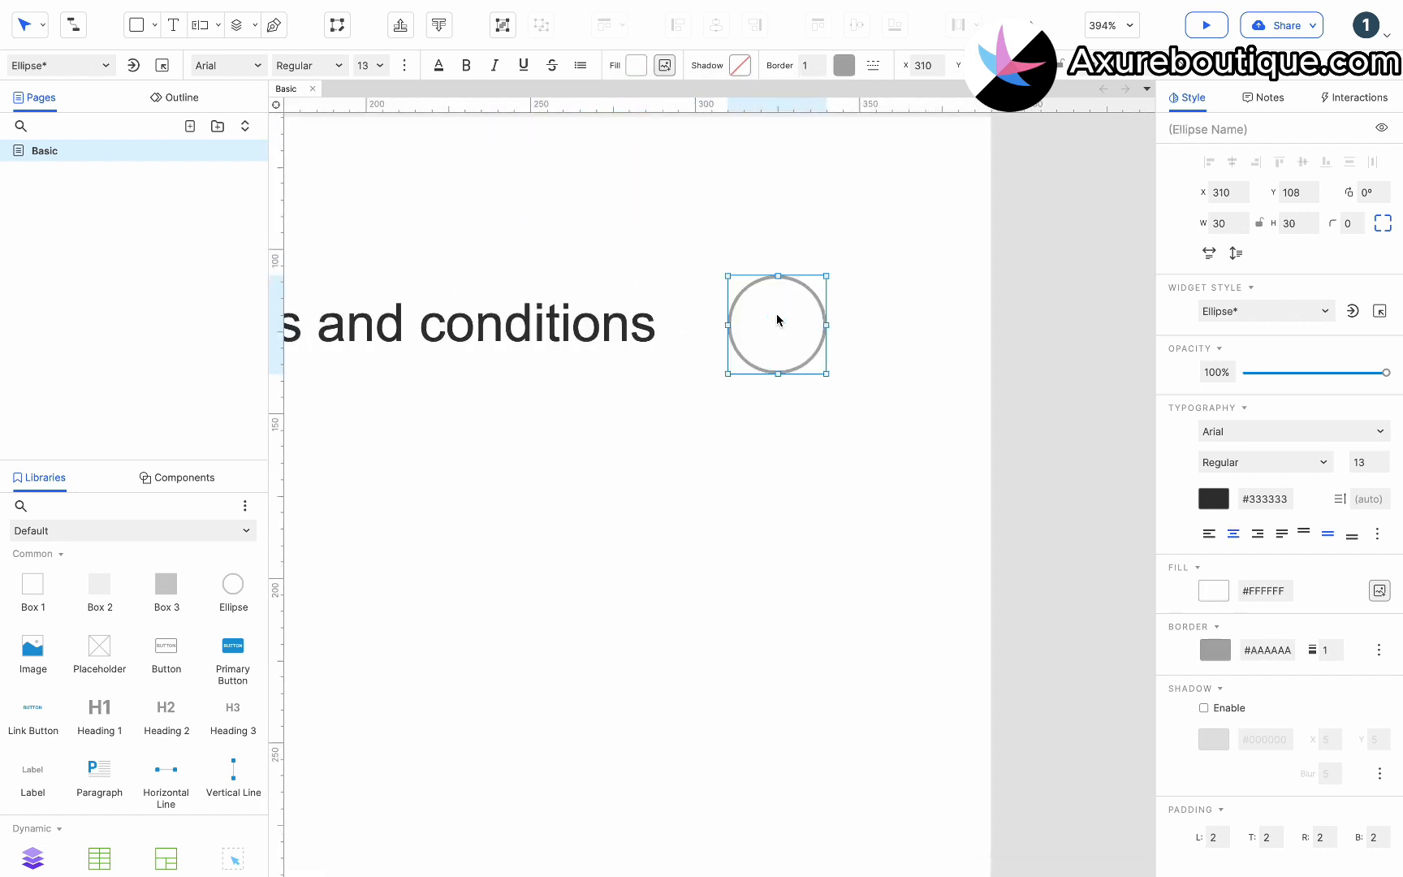
click(273, 25)
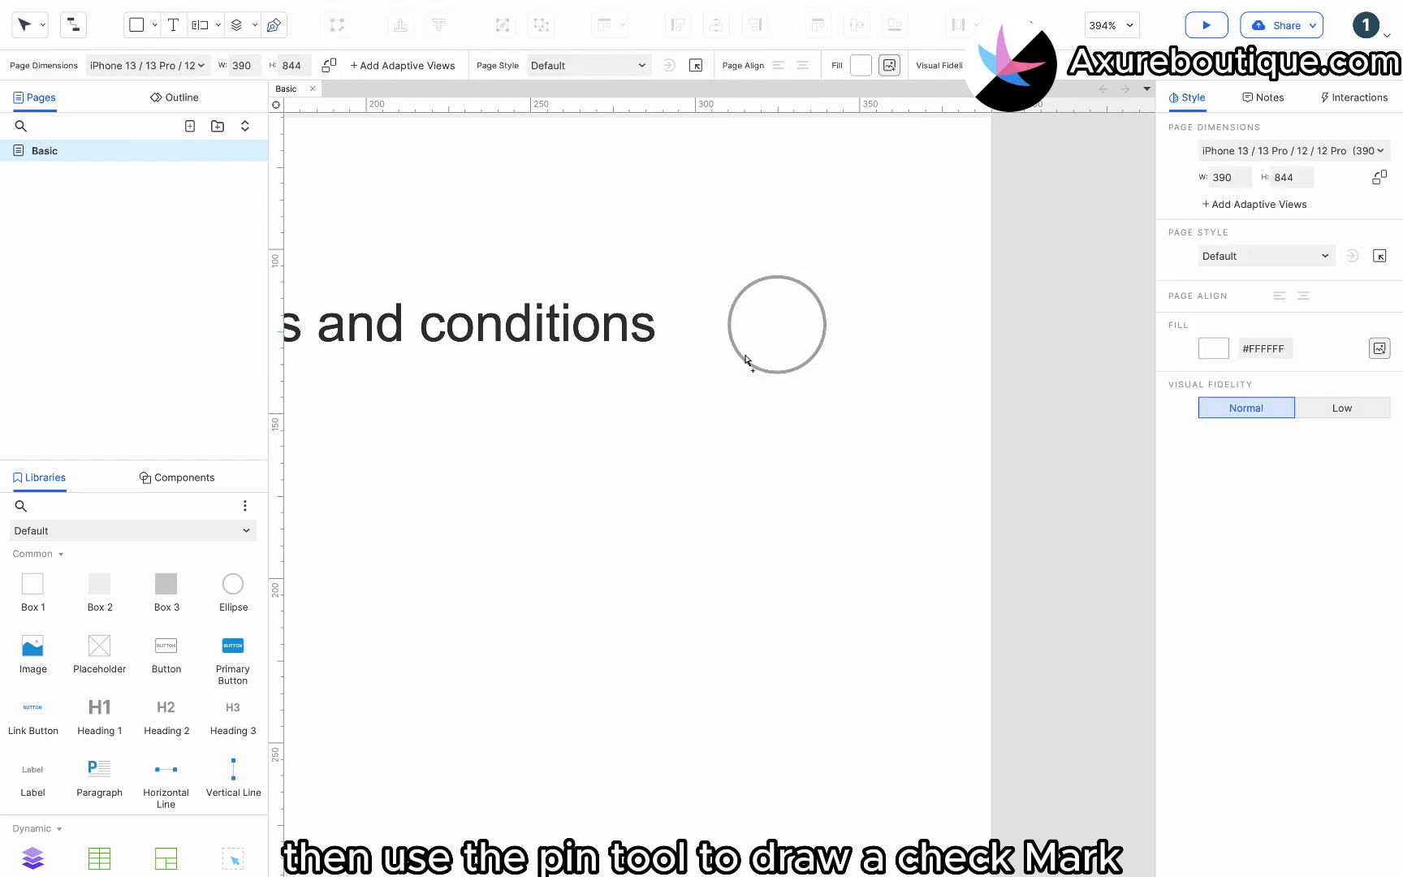
click(745, 334)
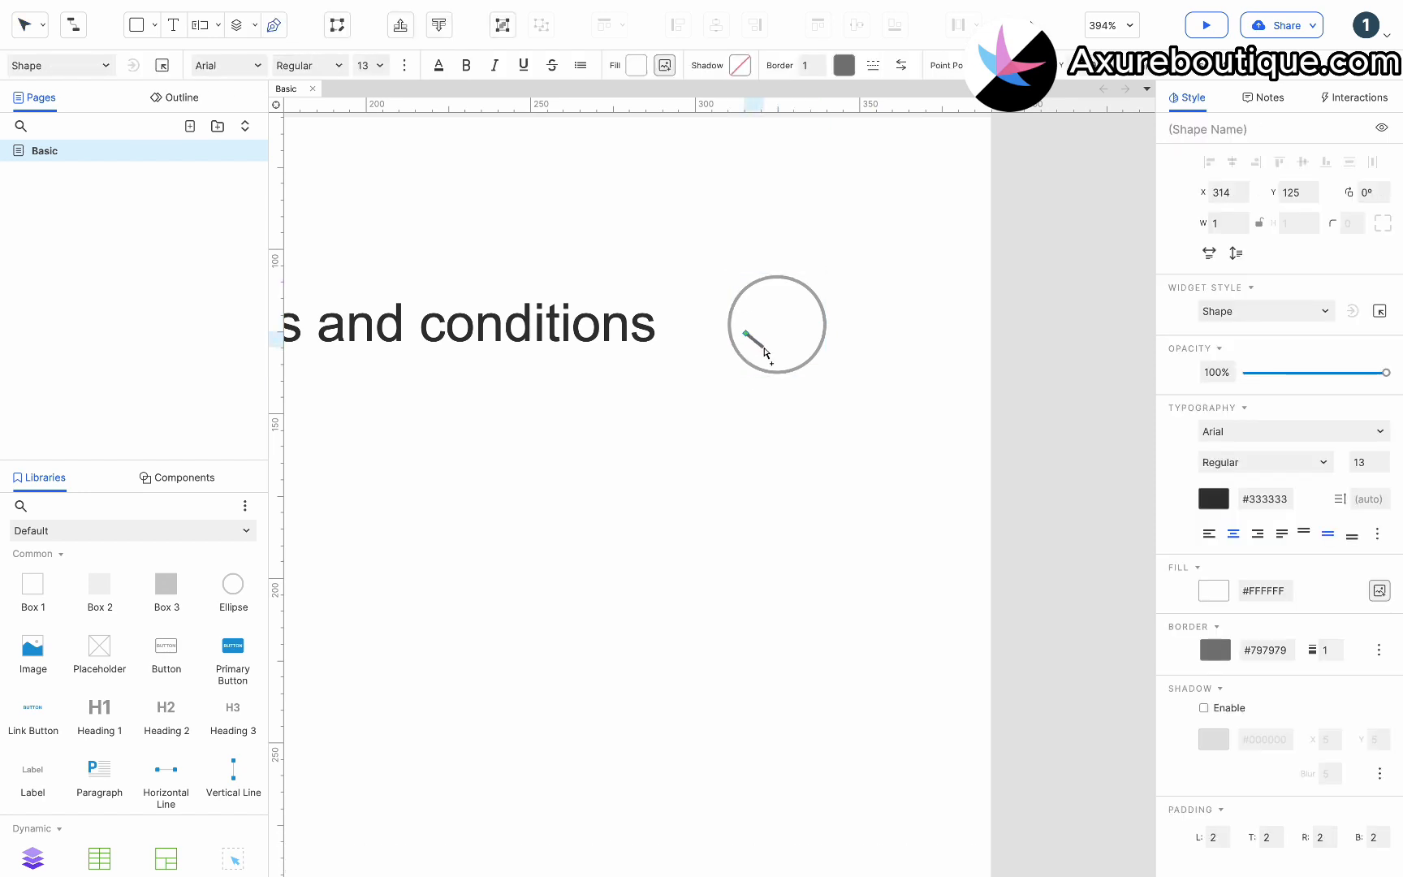
click(763, 348)
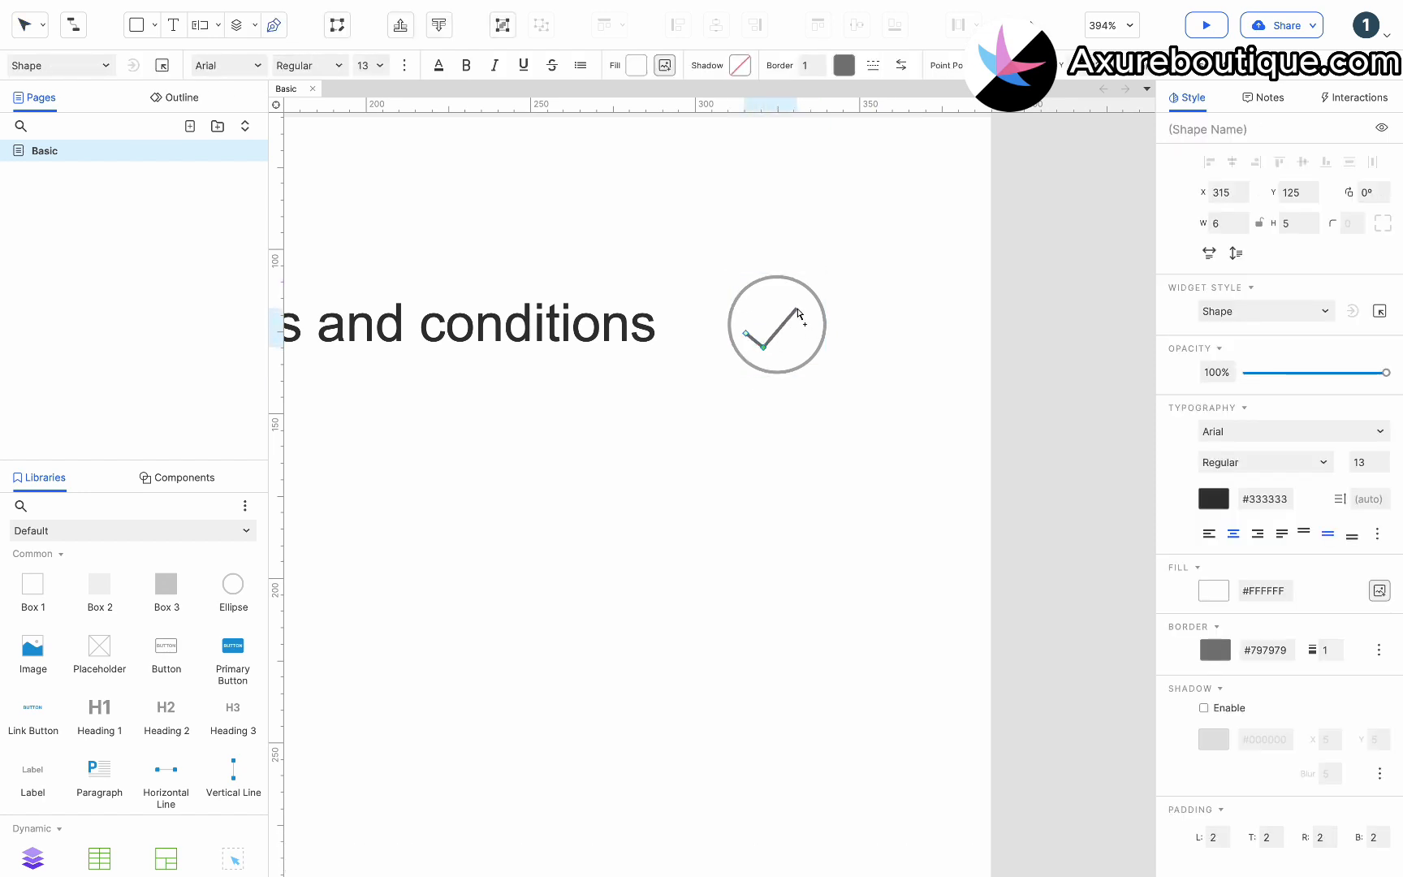
double_click(797, 308)
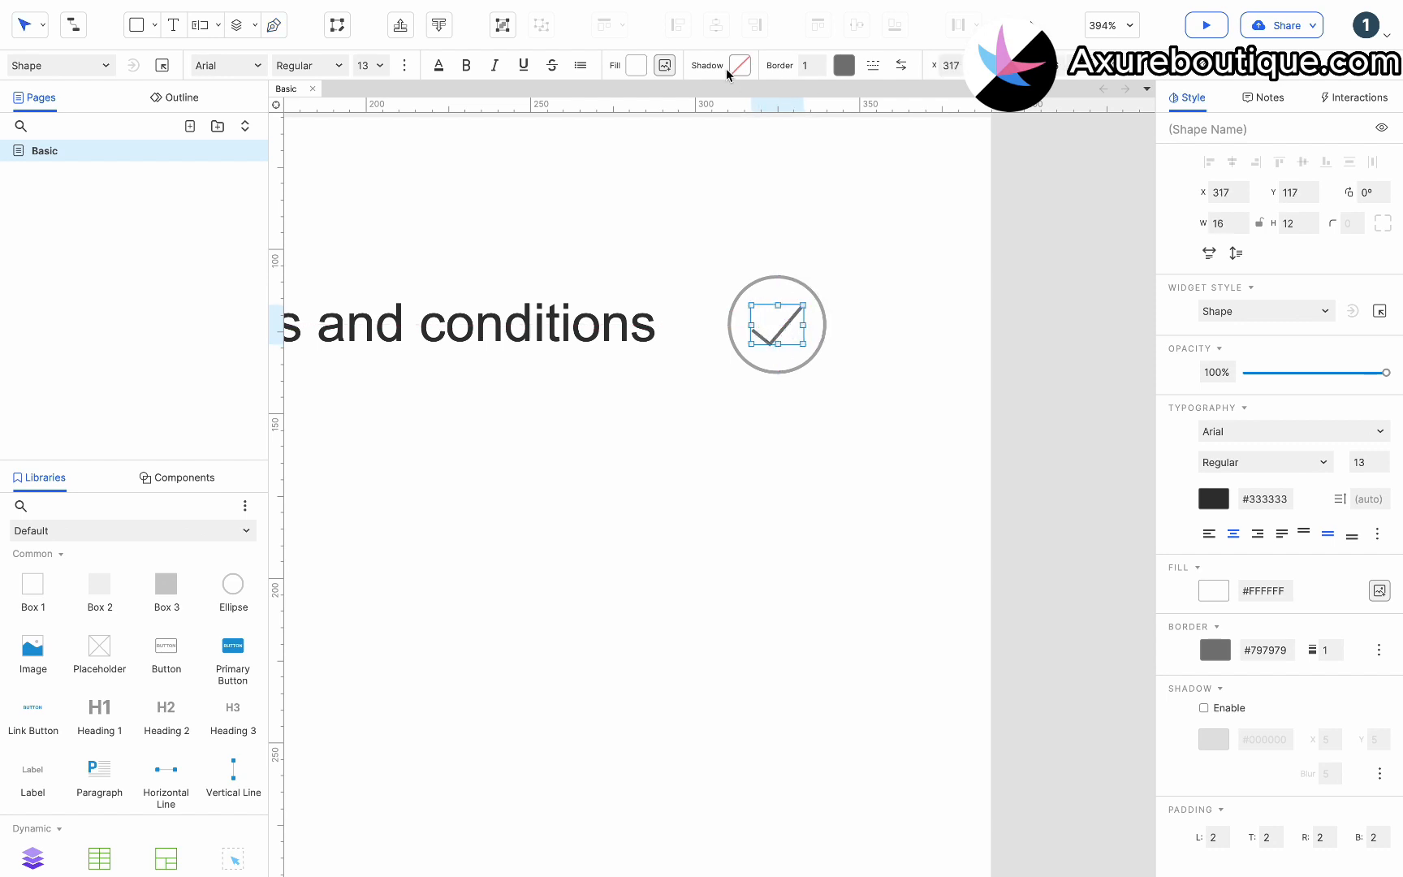
Remove the check mark's fill and set its border color to white (#FFFFFF)
click(636, 65)
click(646, 299)
click(842, 77)
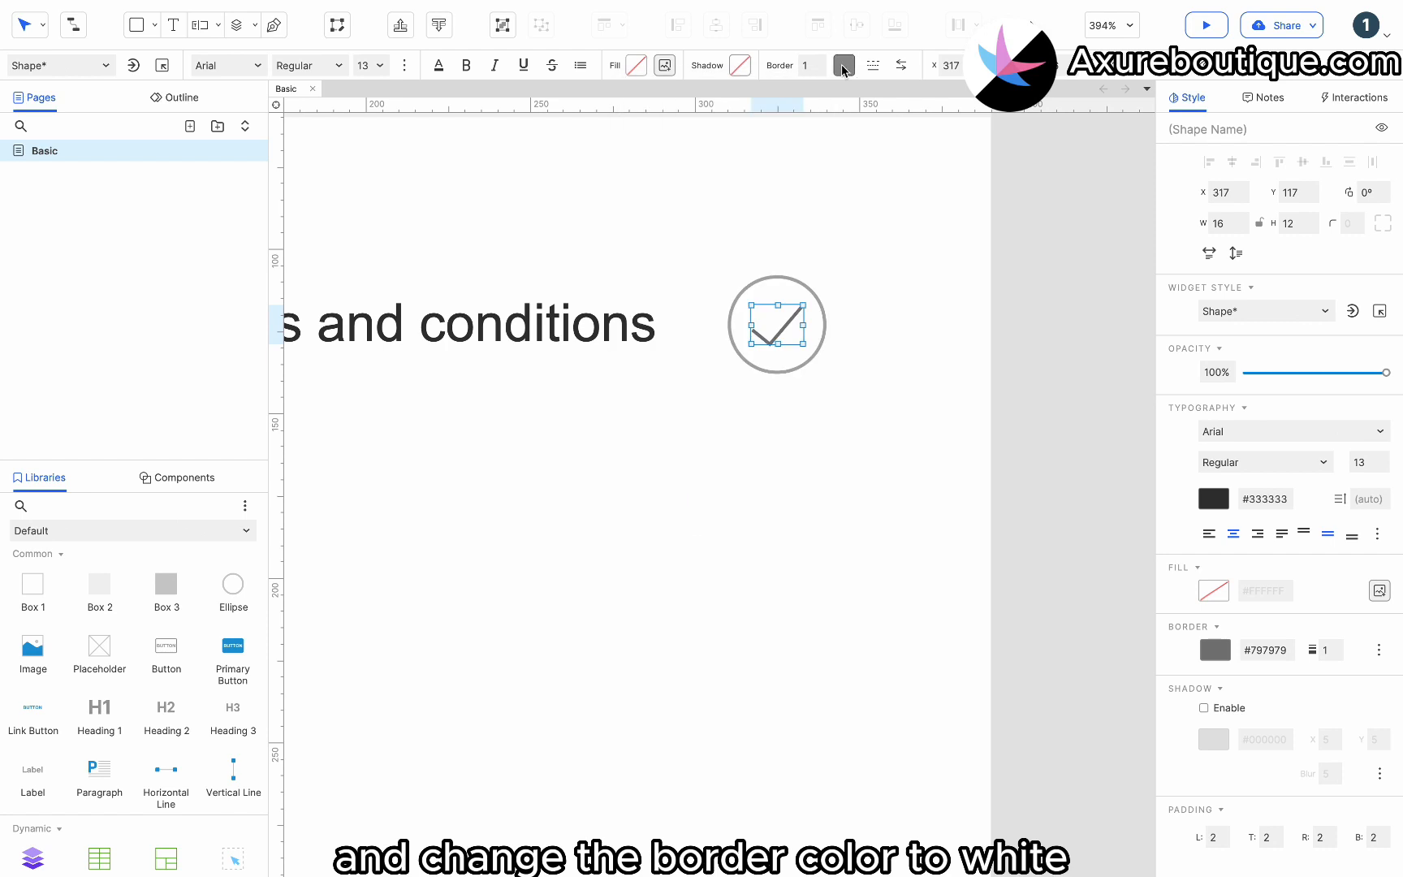
click(844, 67)
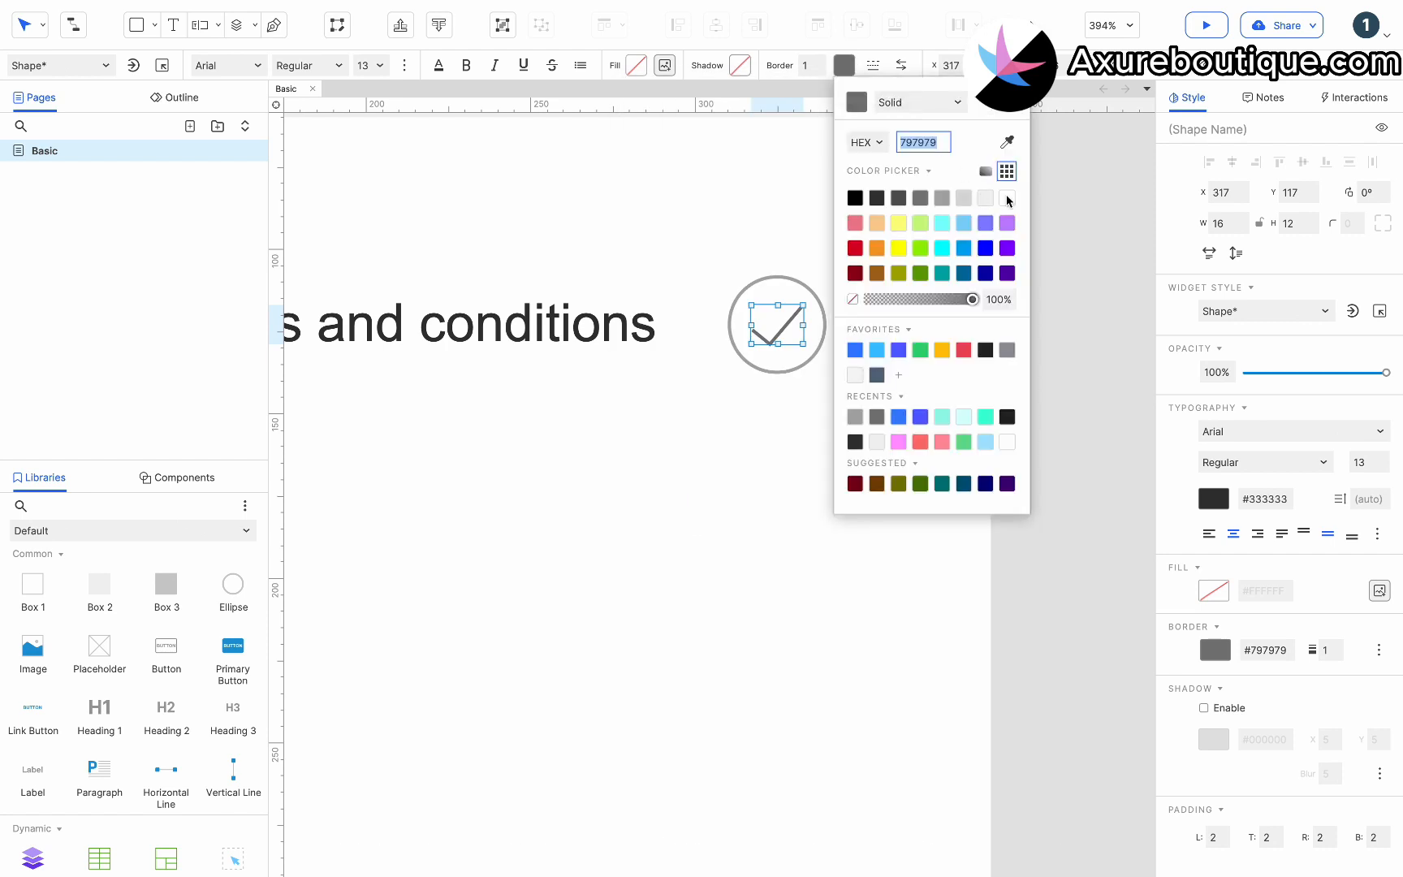
click(1007, 198)
Group the check mark with its circle, and group that checkbox with the terms text rectangle
shift+click(780, 288)
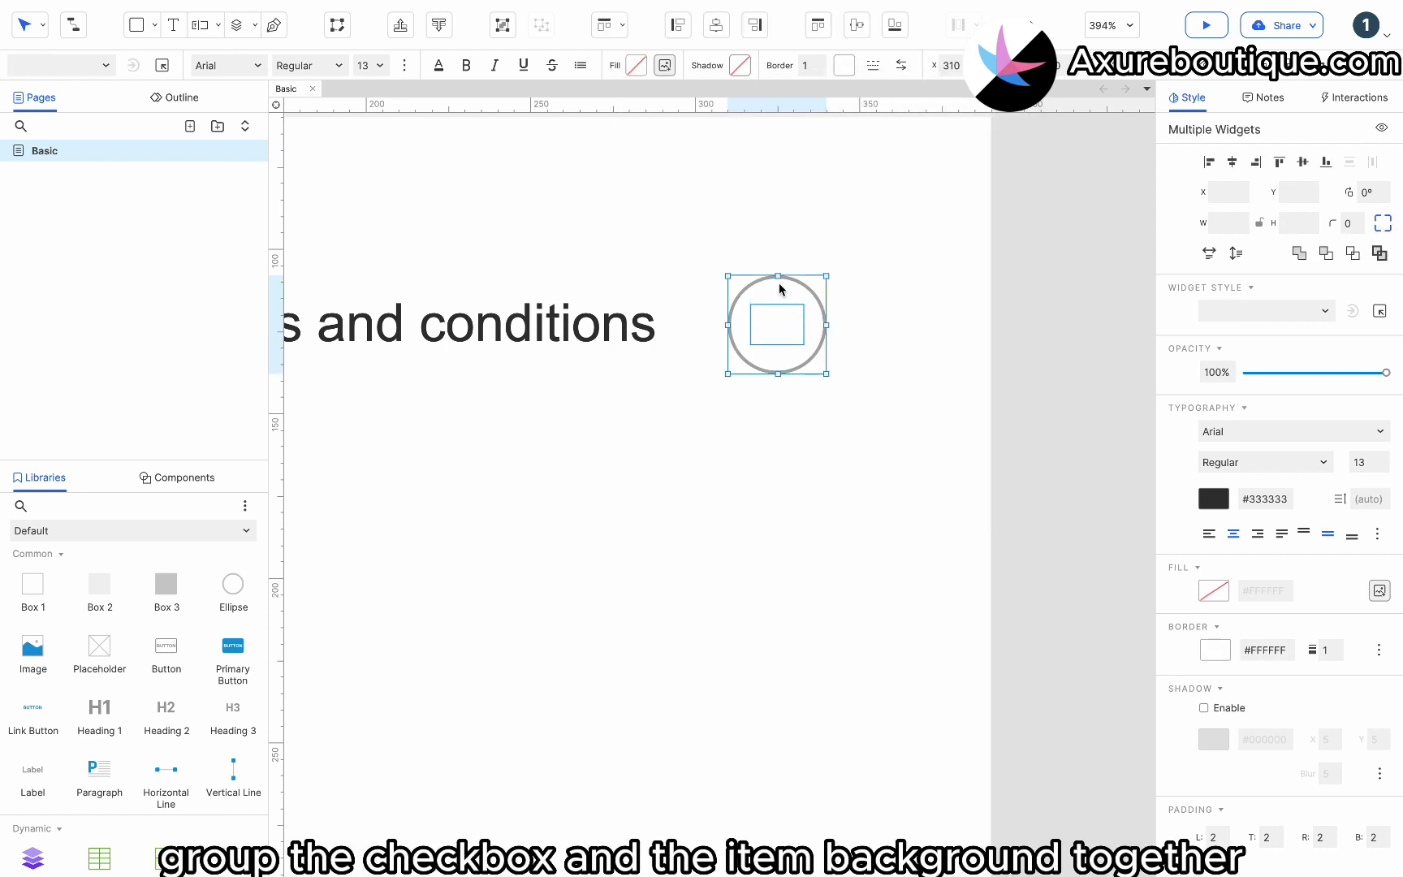
key(ctrl+g)
scroll(751, 360, down, 3)
shift+click(653, 341)
scroll(653, 341, down, 3)
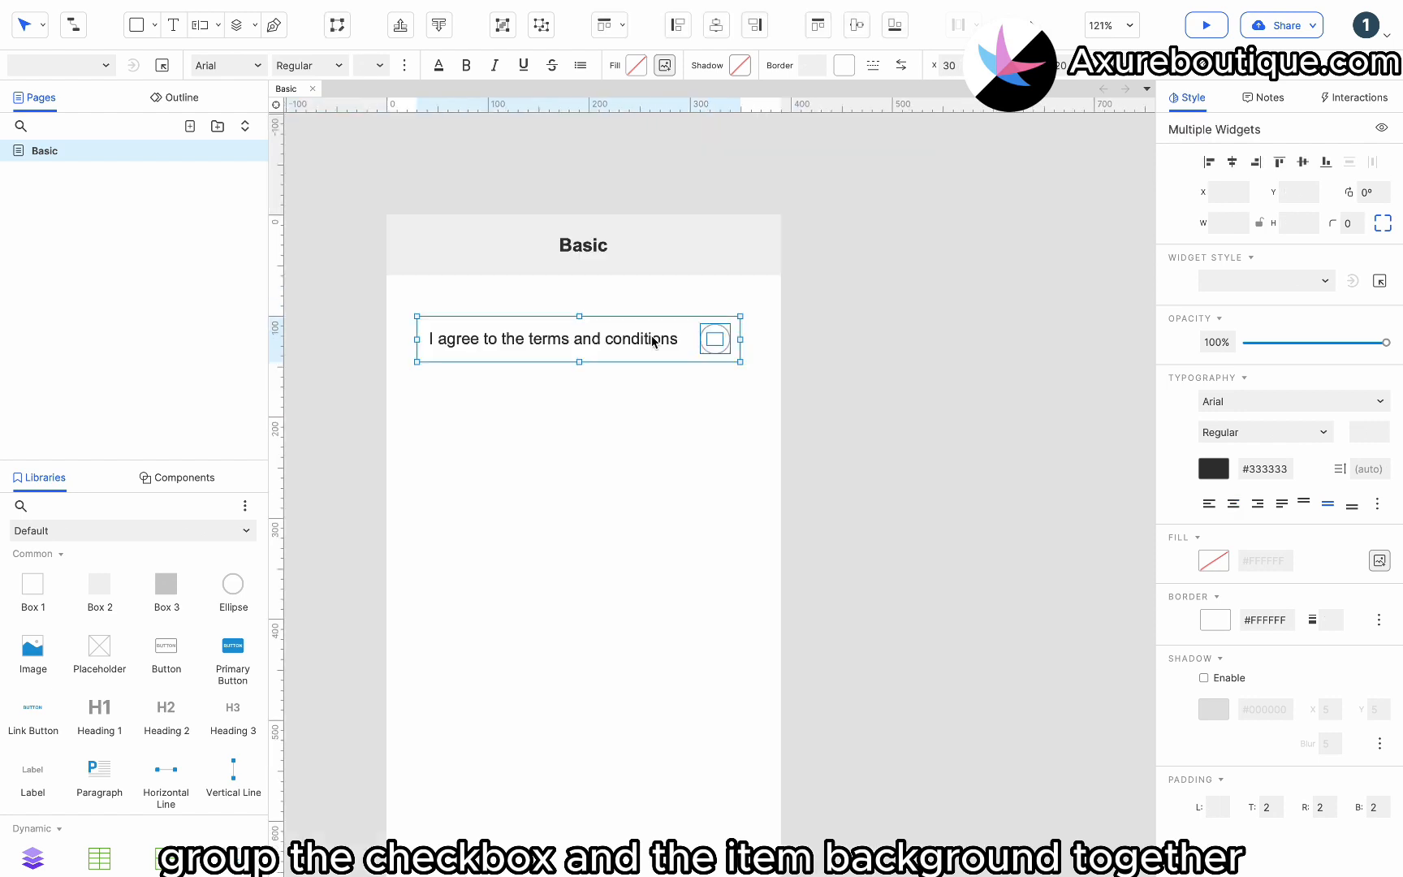
key(ctrl+g)
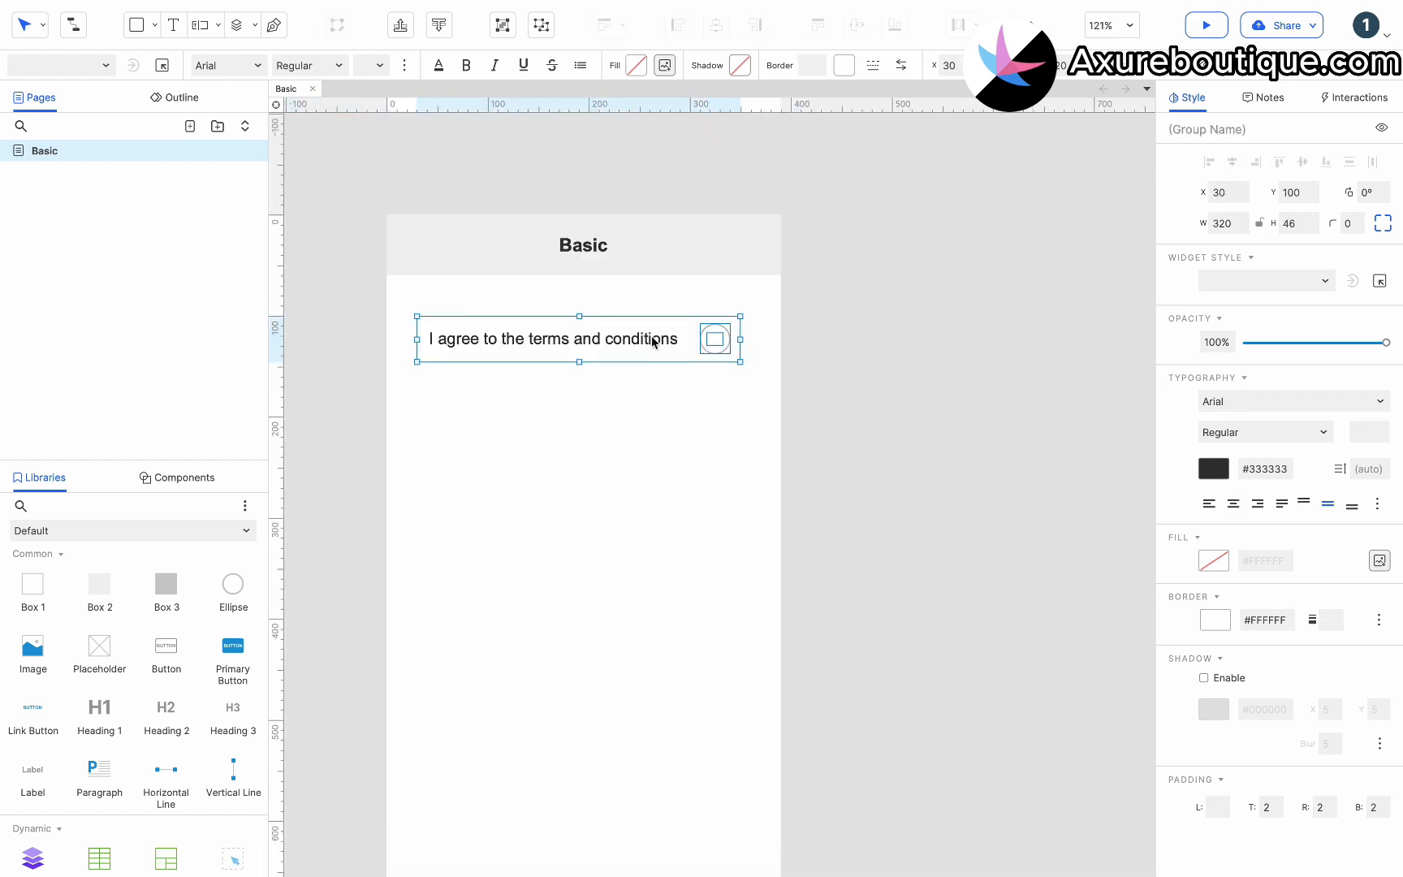
Add a Selected Style effect to the checkbox circle with a blue fill color
click(709, 339)
click(706, 339)
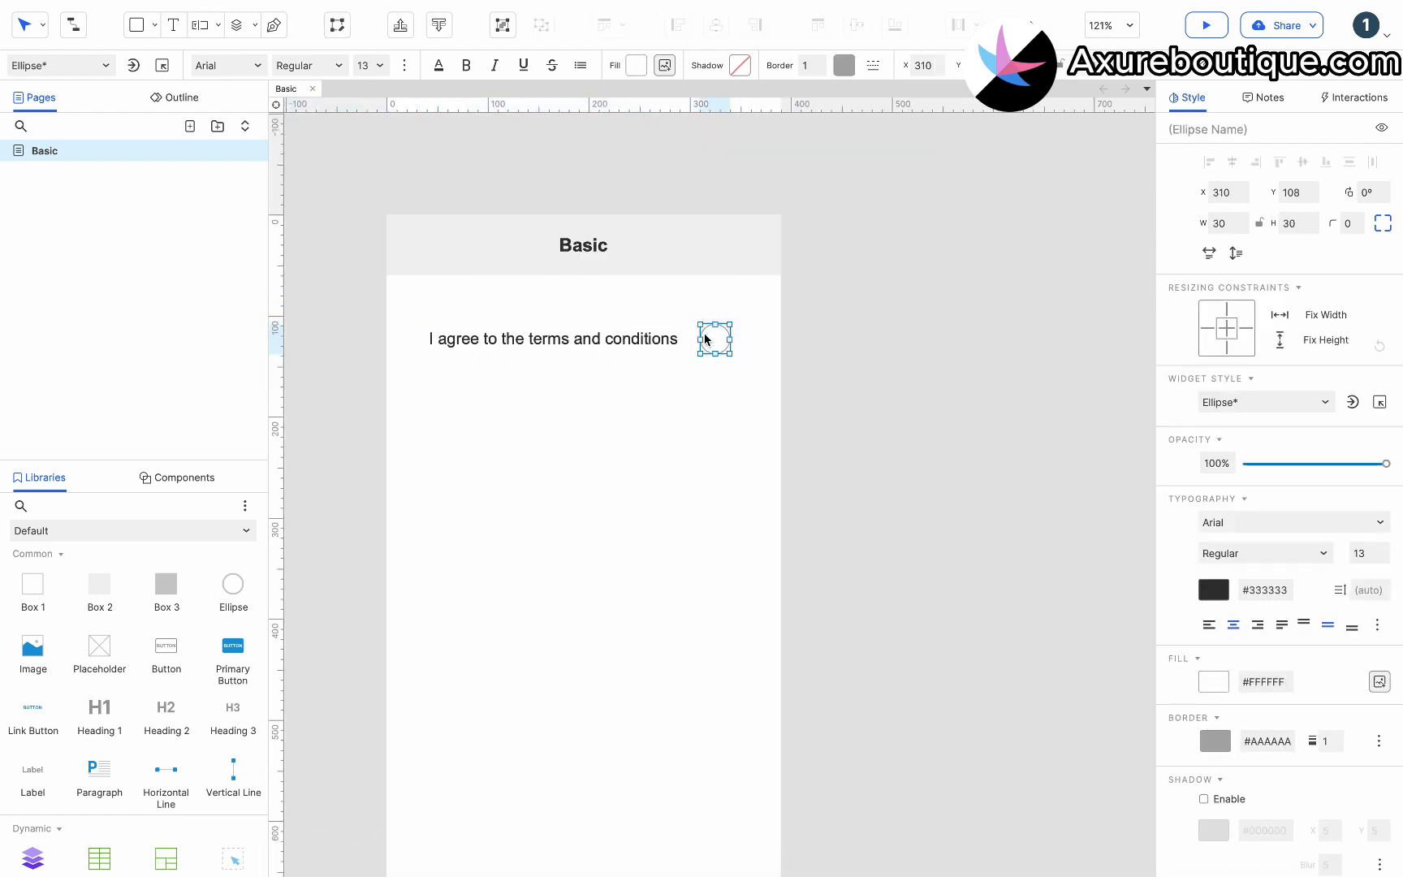
click(1354, 98)
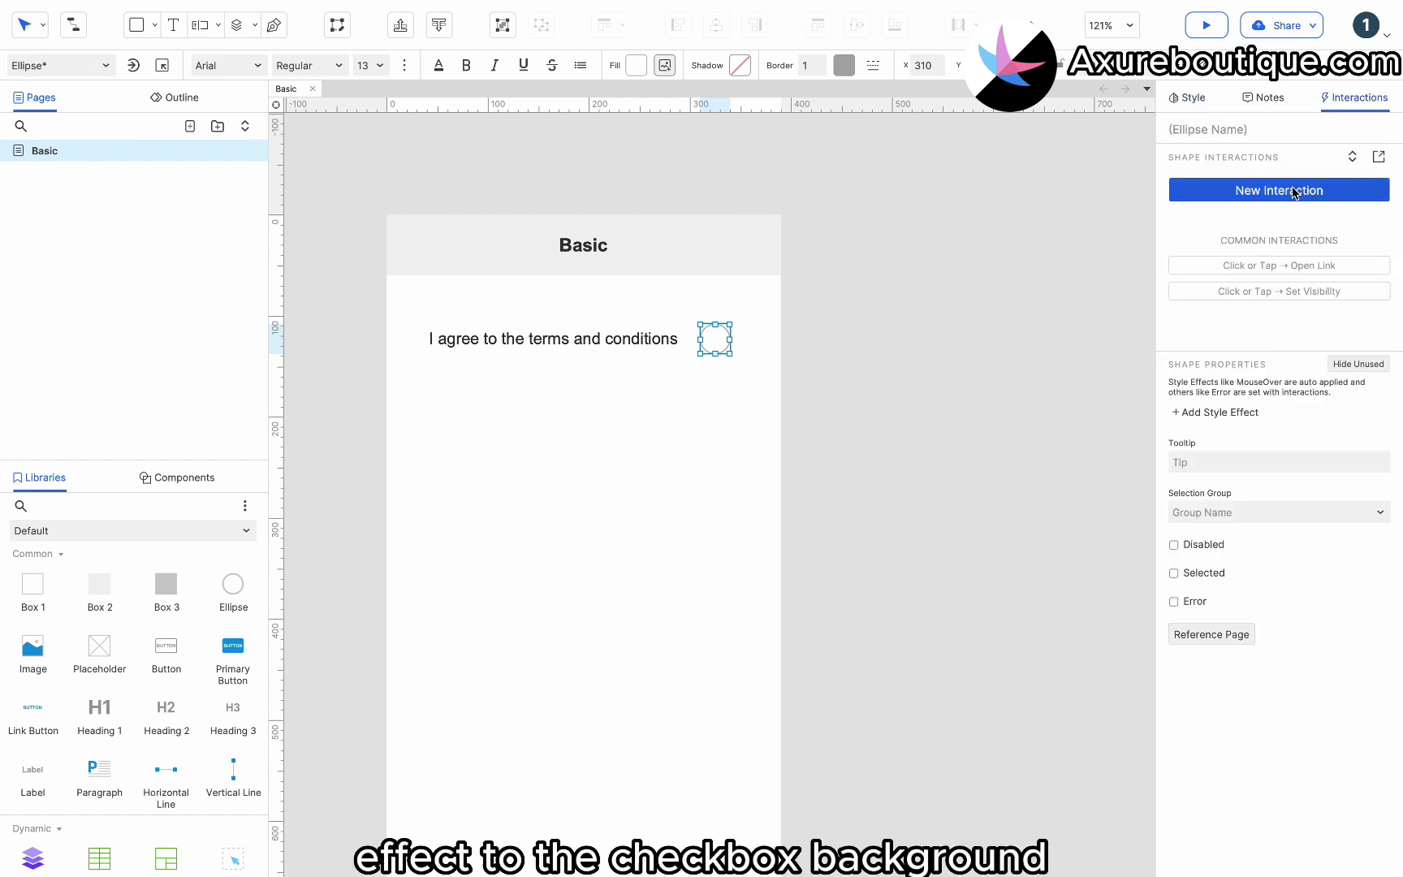
click(1234, 411)
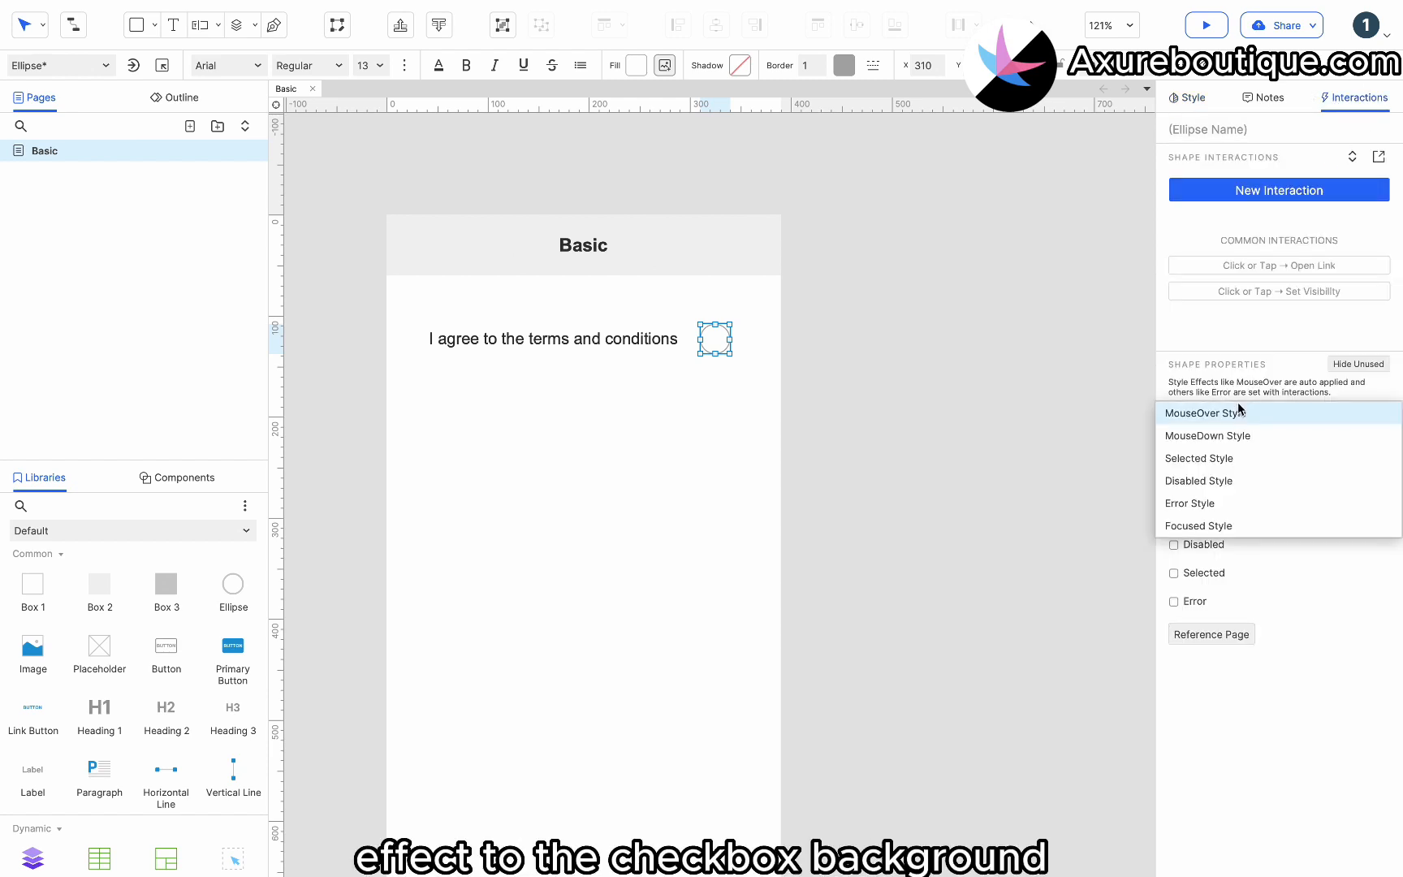
click(1216, 461)
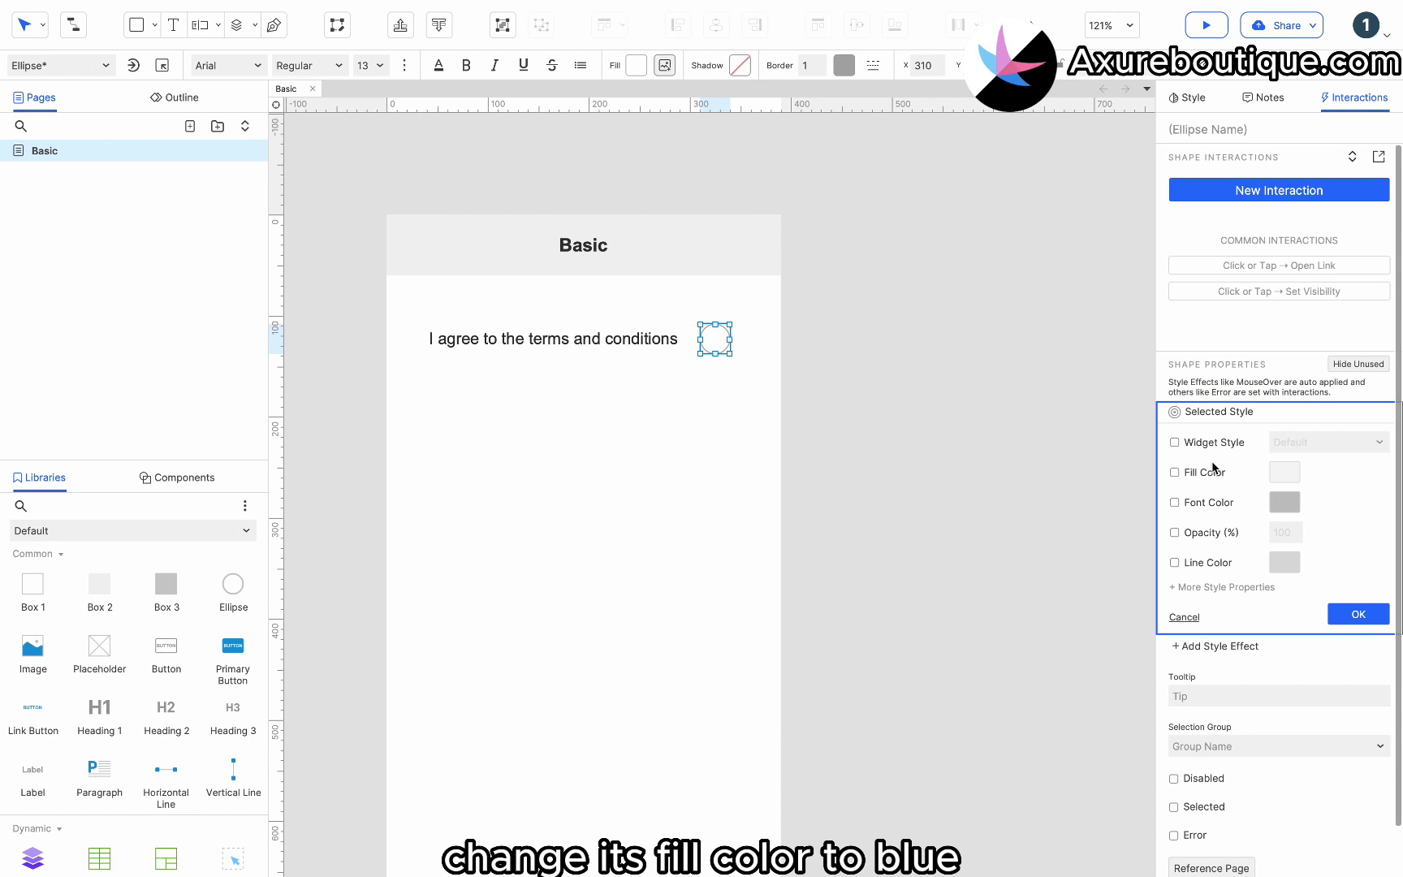
click(1213, 470)
click(1293, 475)
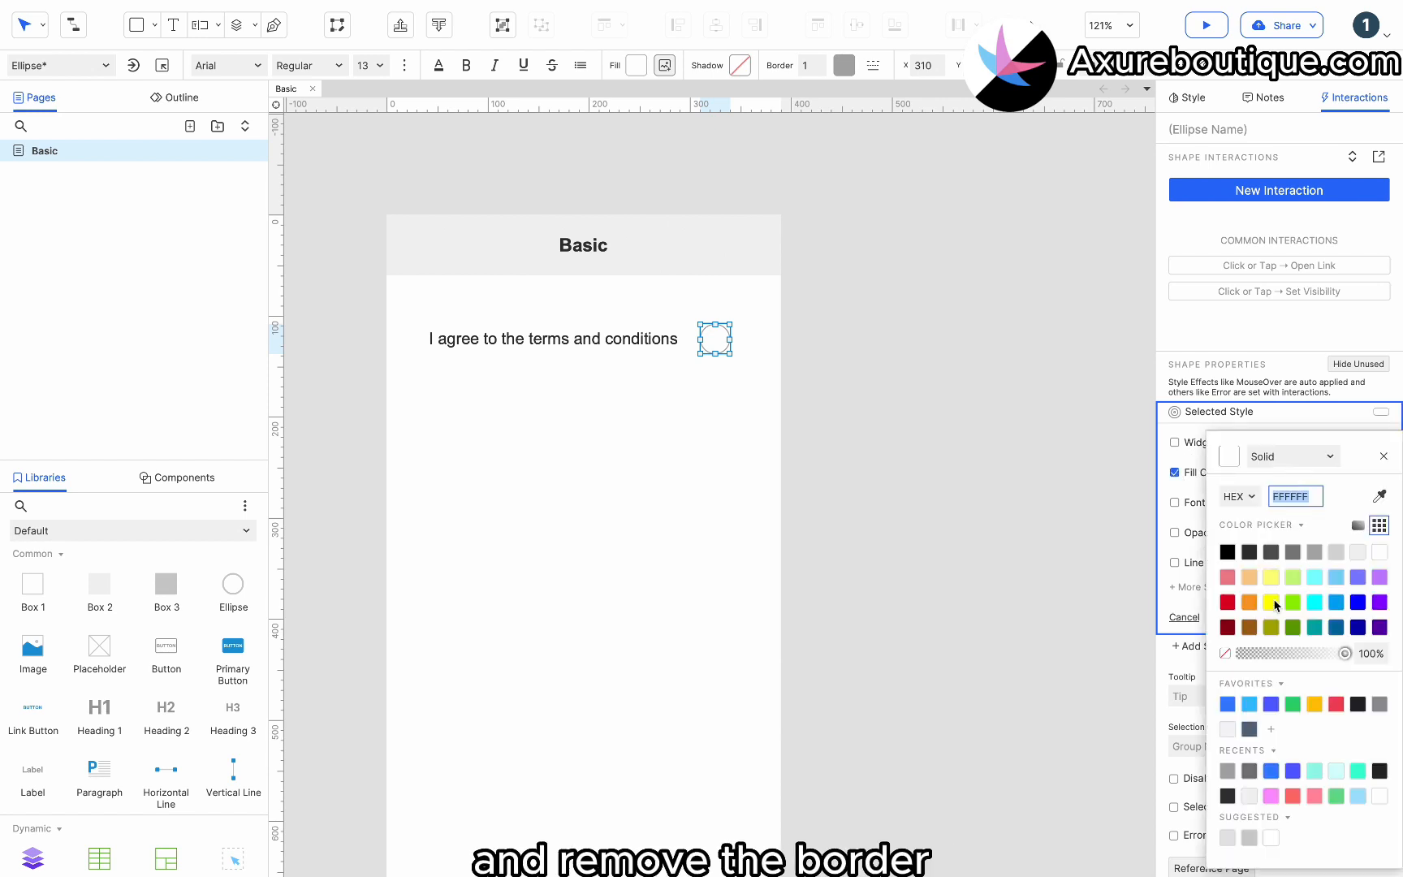
click(1228, 701)
click(1383, 456)
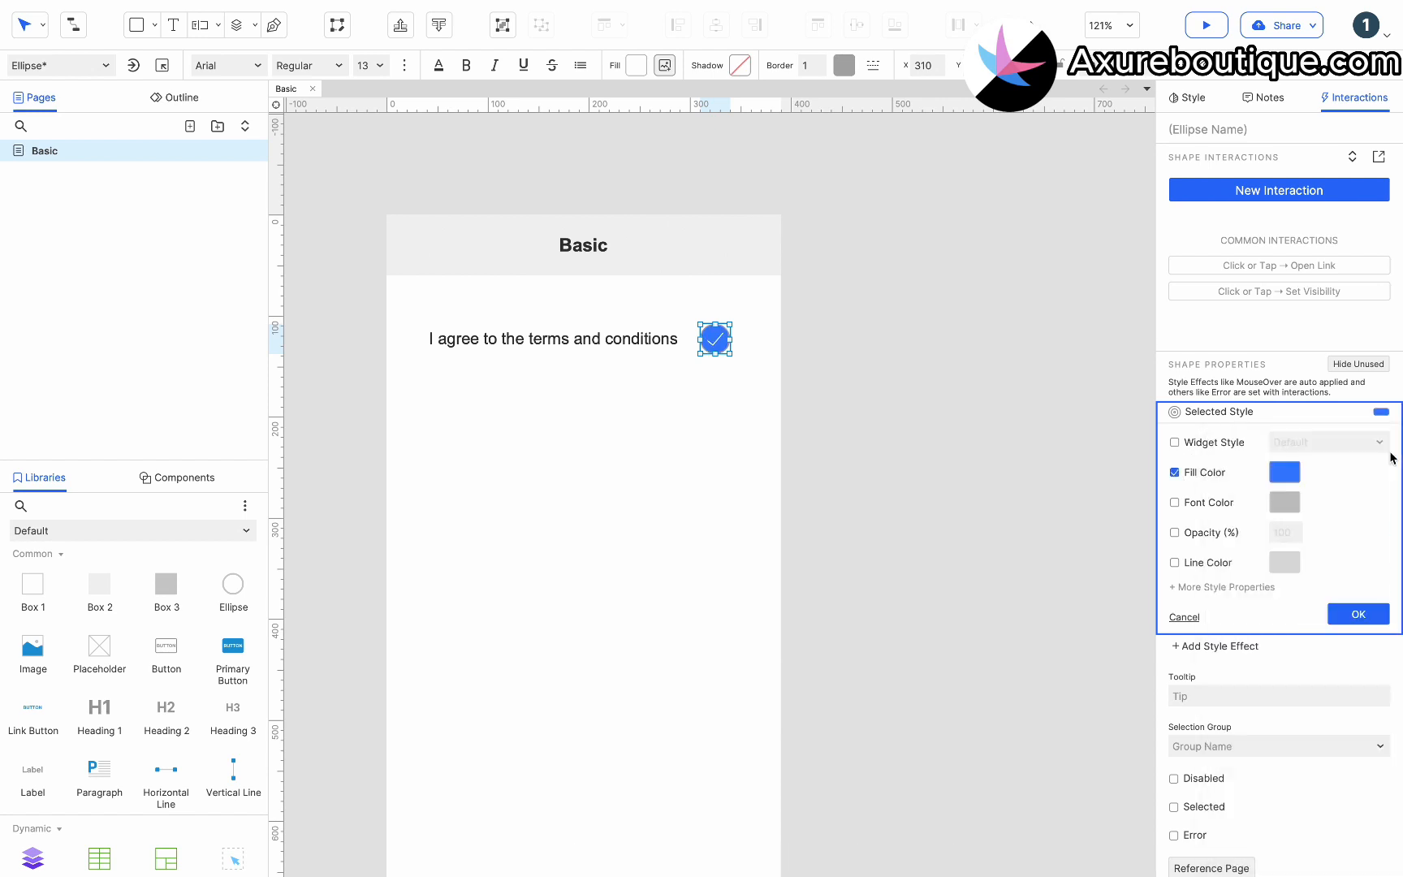
Add a border thickness of 0 to the circle's Selected Style and apply the effect
click(1200, 586)
scroll(870, 366, down, 2)
click(949, 224)
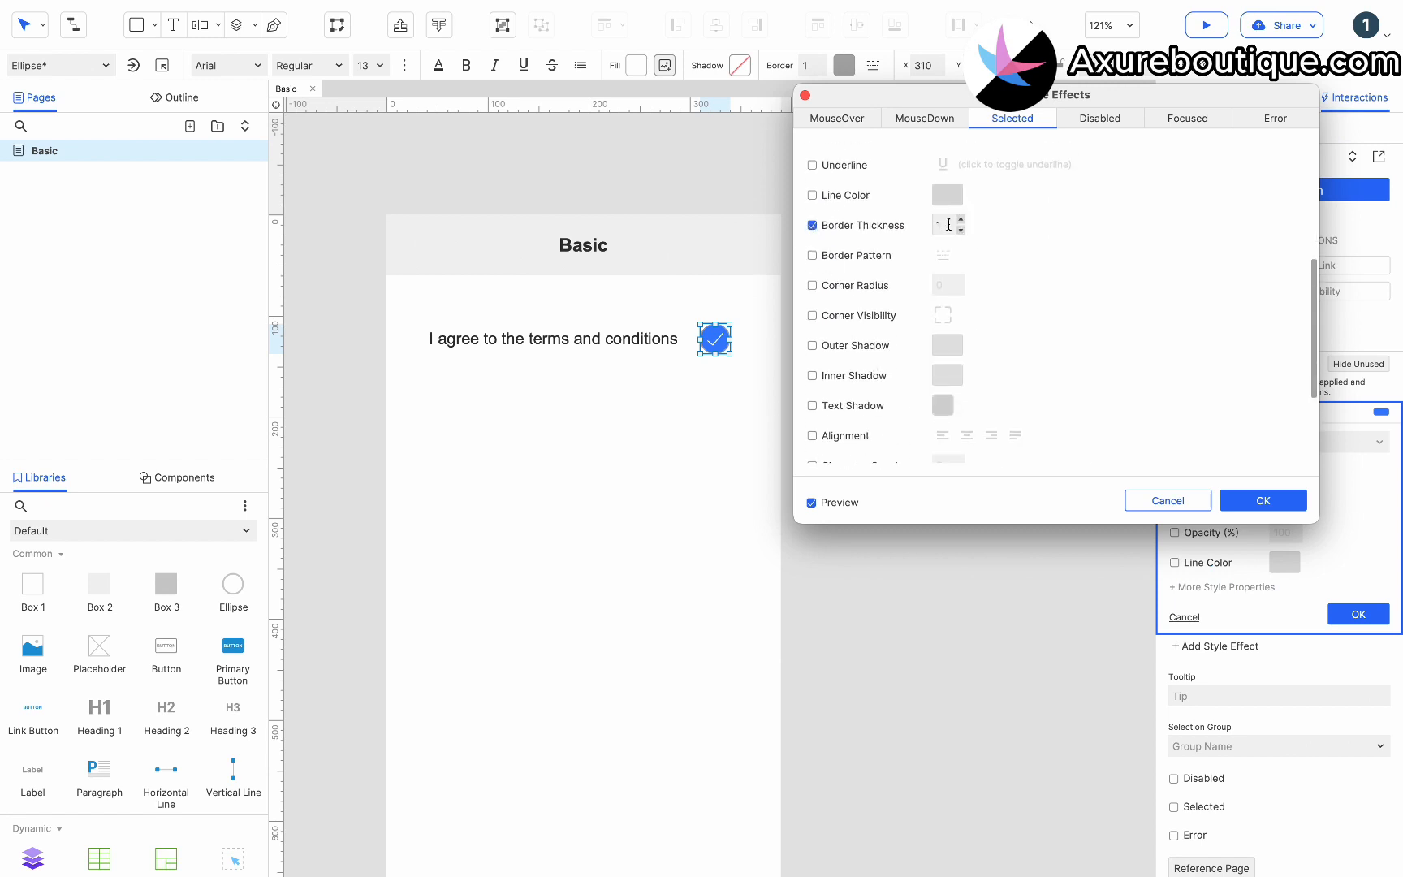
click(1242, 499)
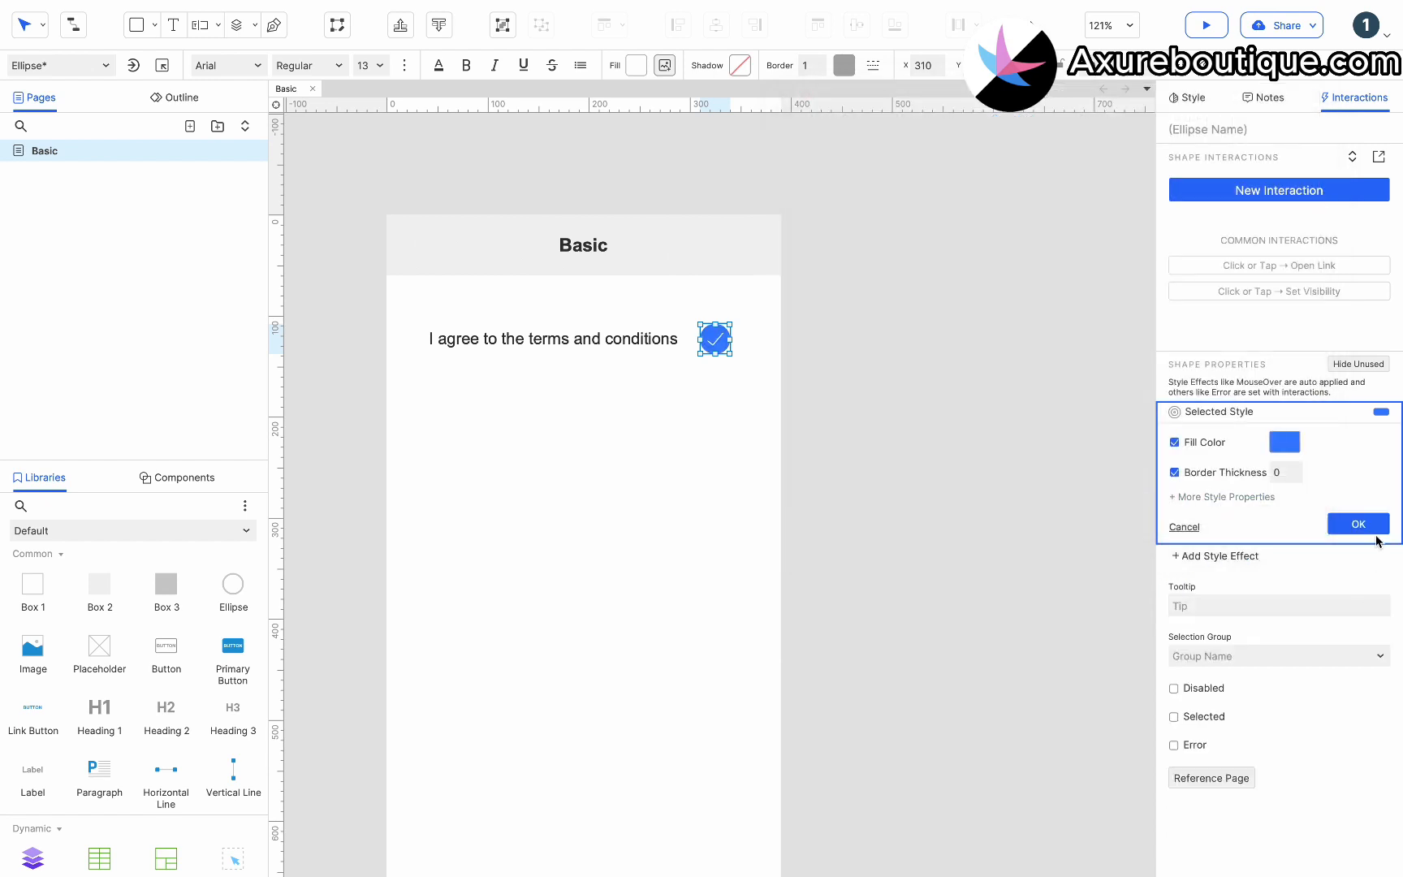
click(1372, 526)
Add a Selected Style effect to the check mark with its line color set to white (#FFFFFF)
click(715, 343)
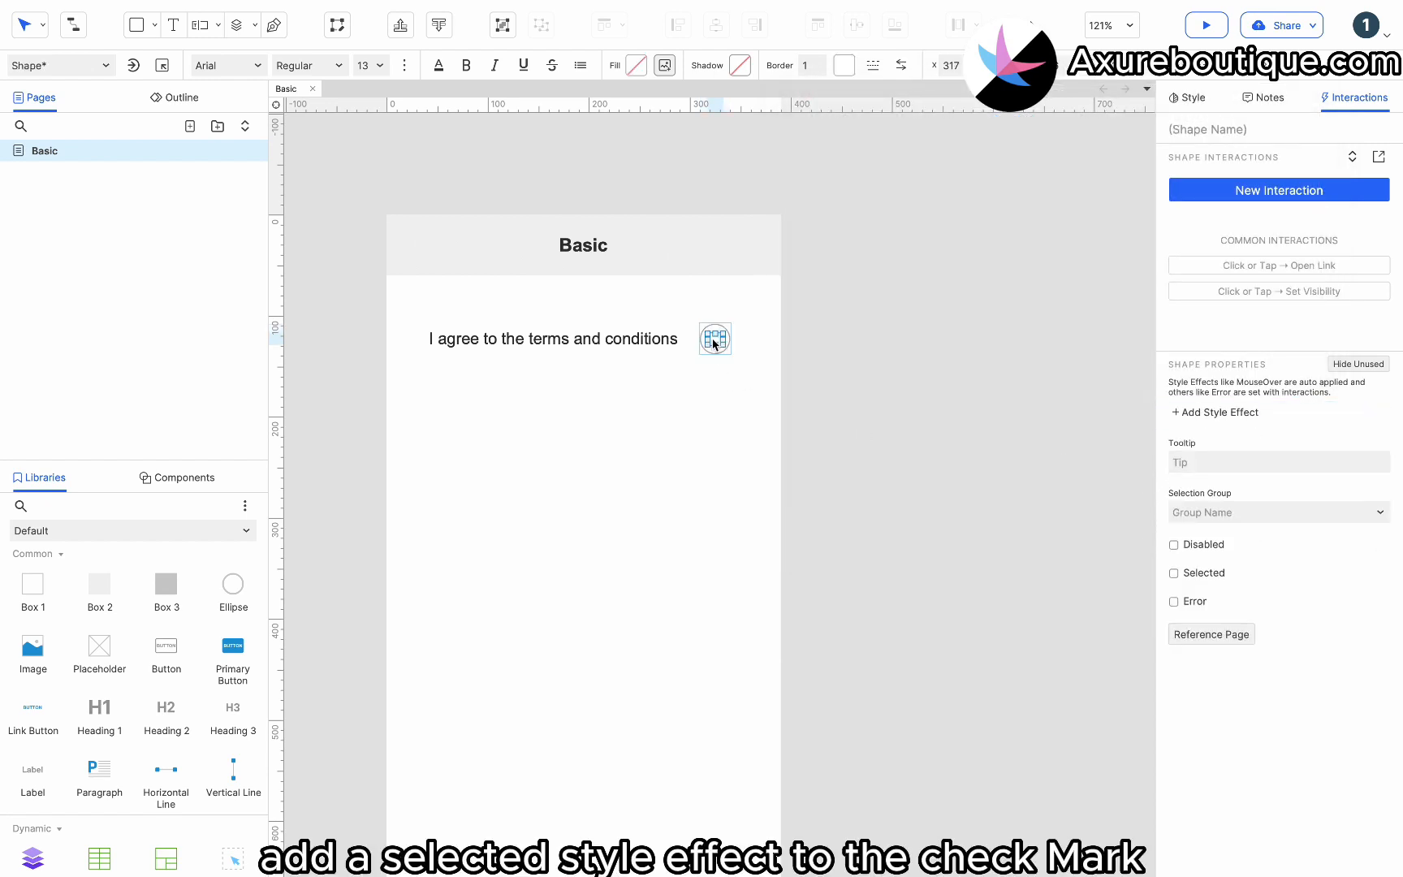
click(1233, 414)
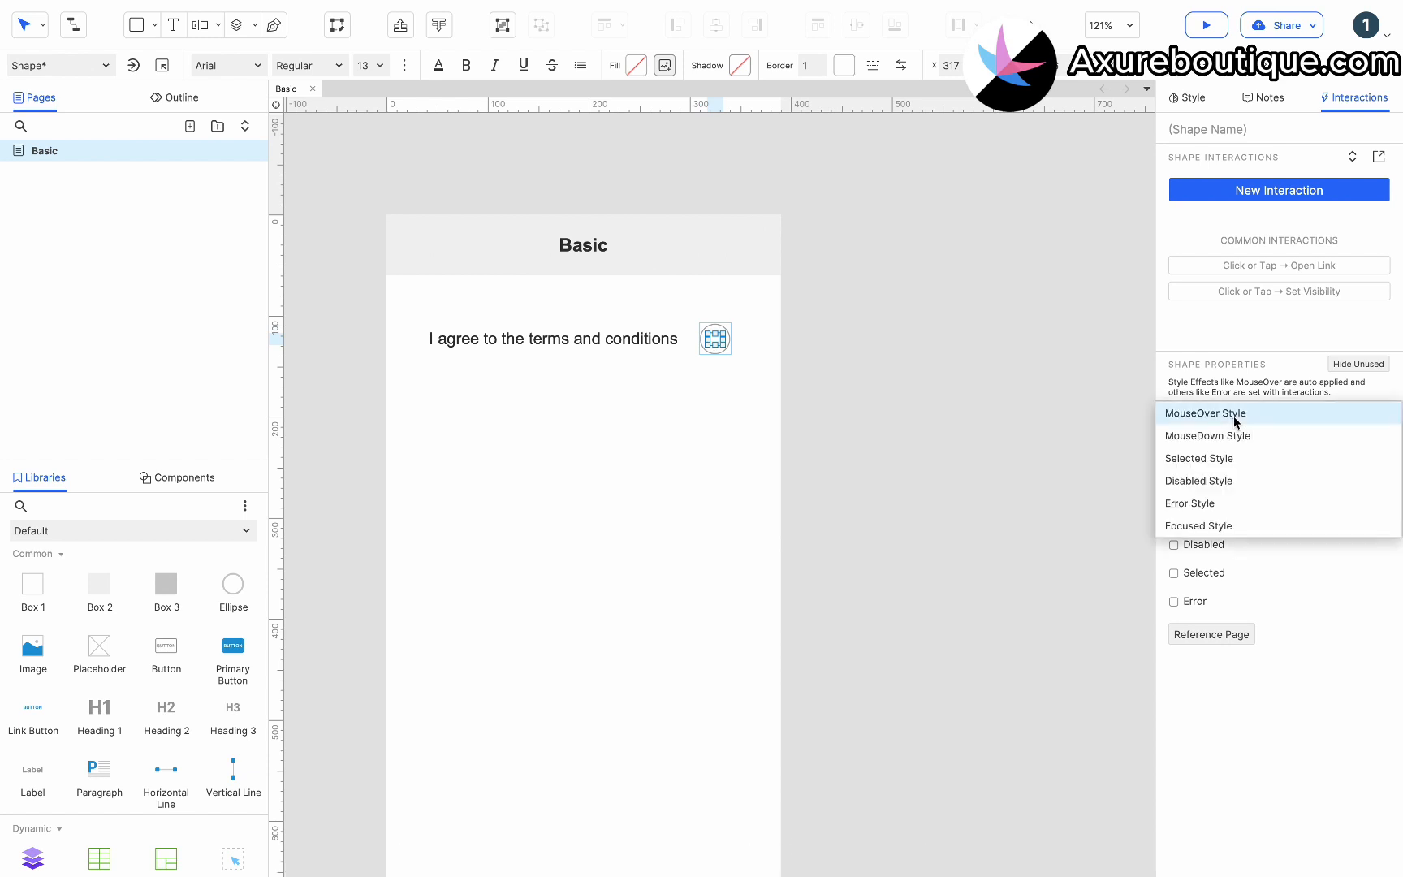
click(1222, 459)
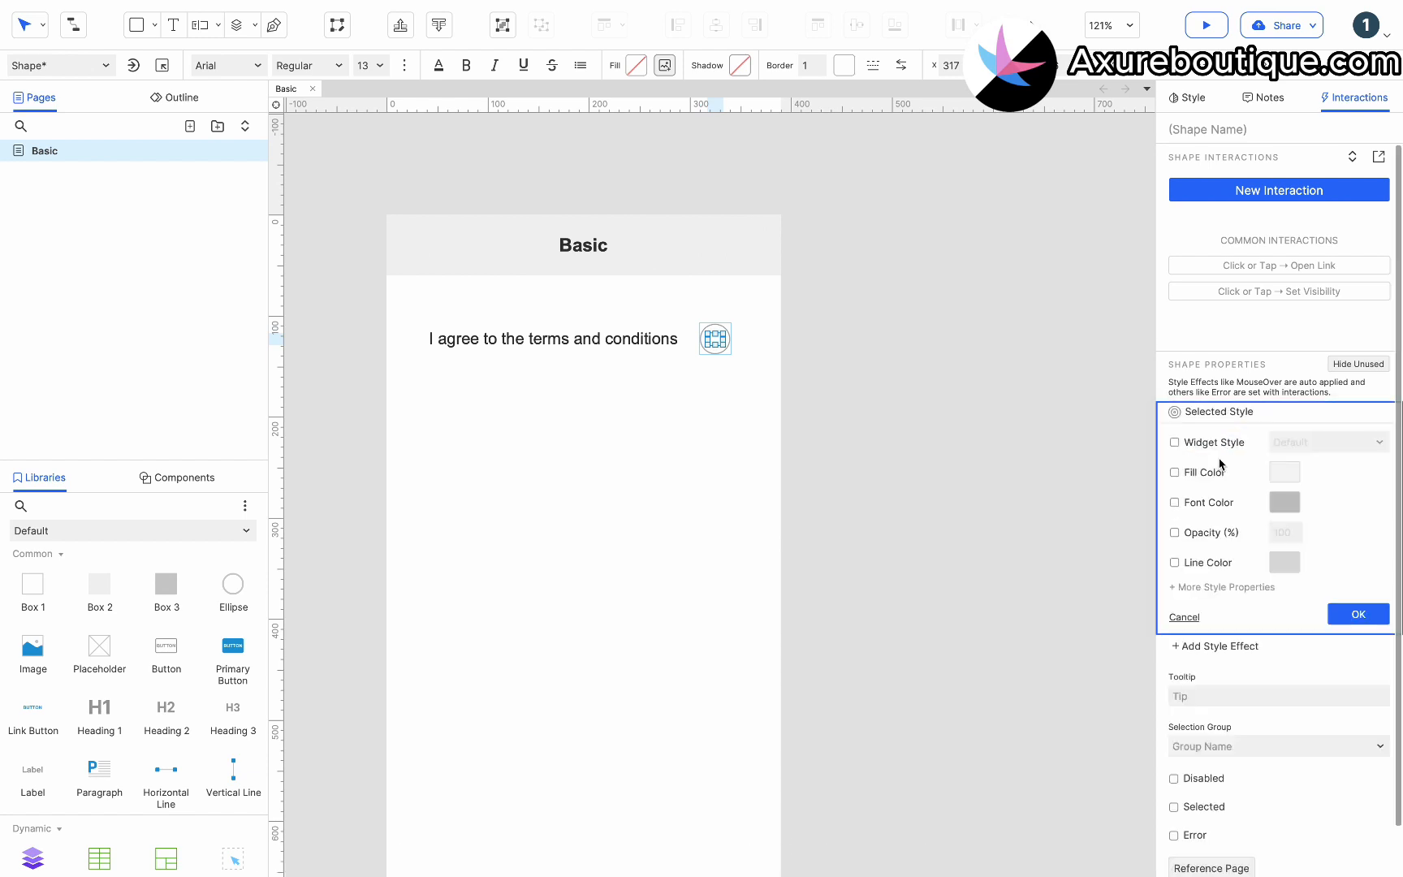
click(1174, 561)
click(1284, 562)
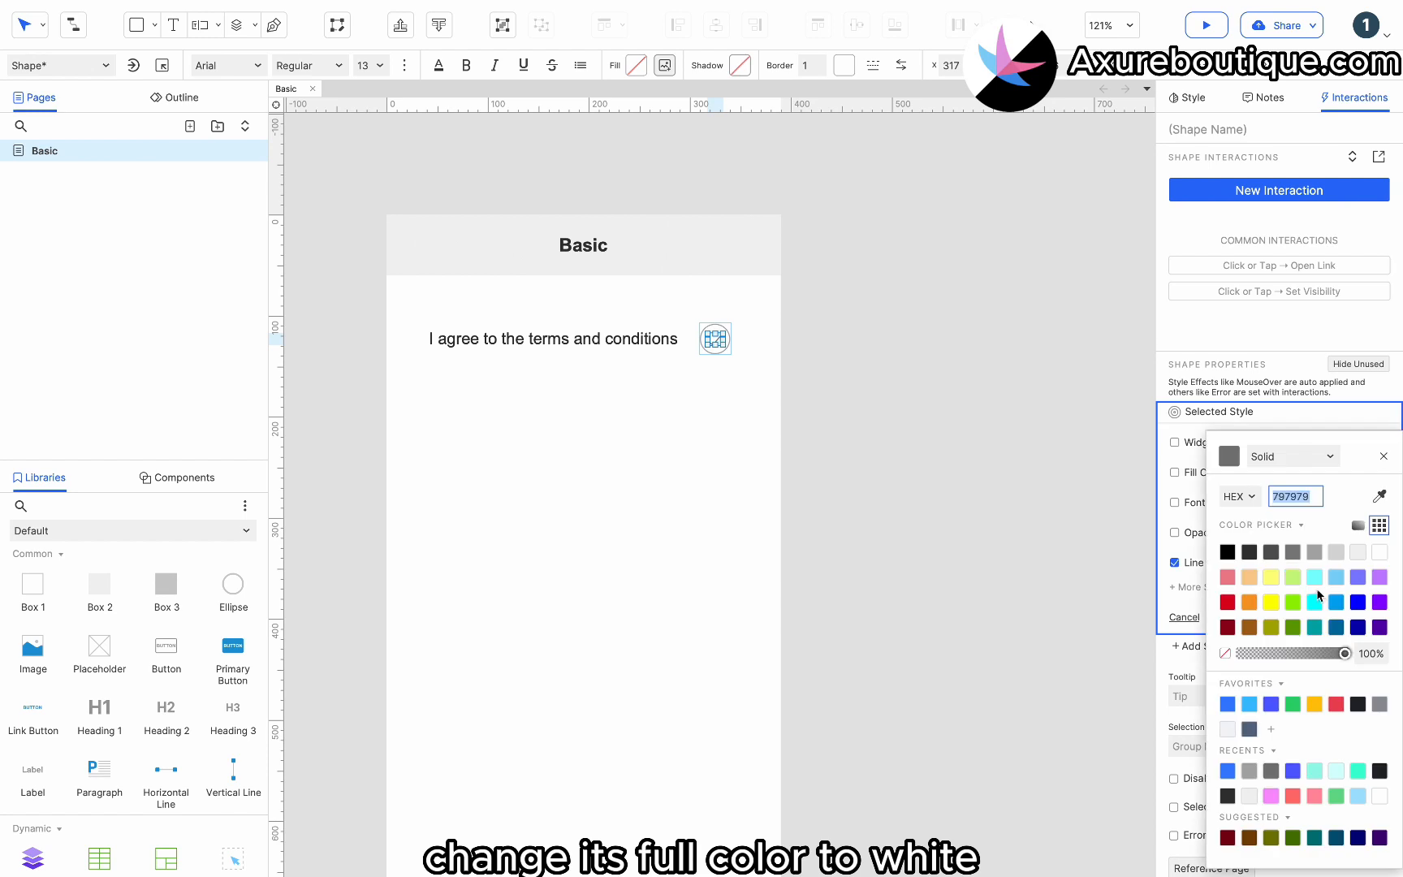
click(1377, 553)
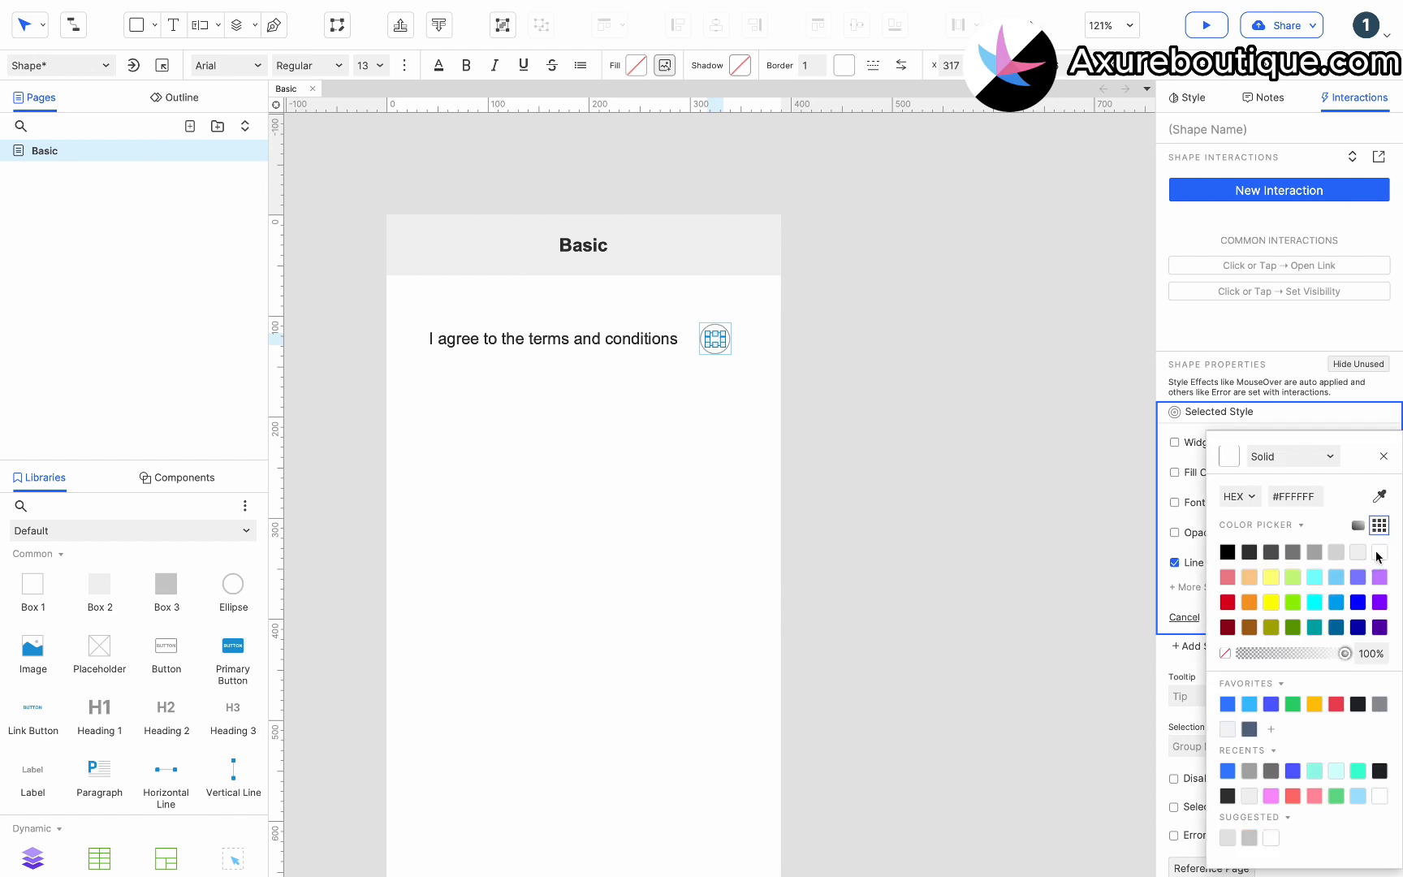
click(1196, 556)
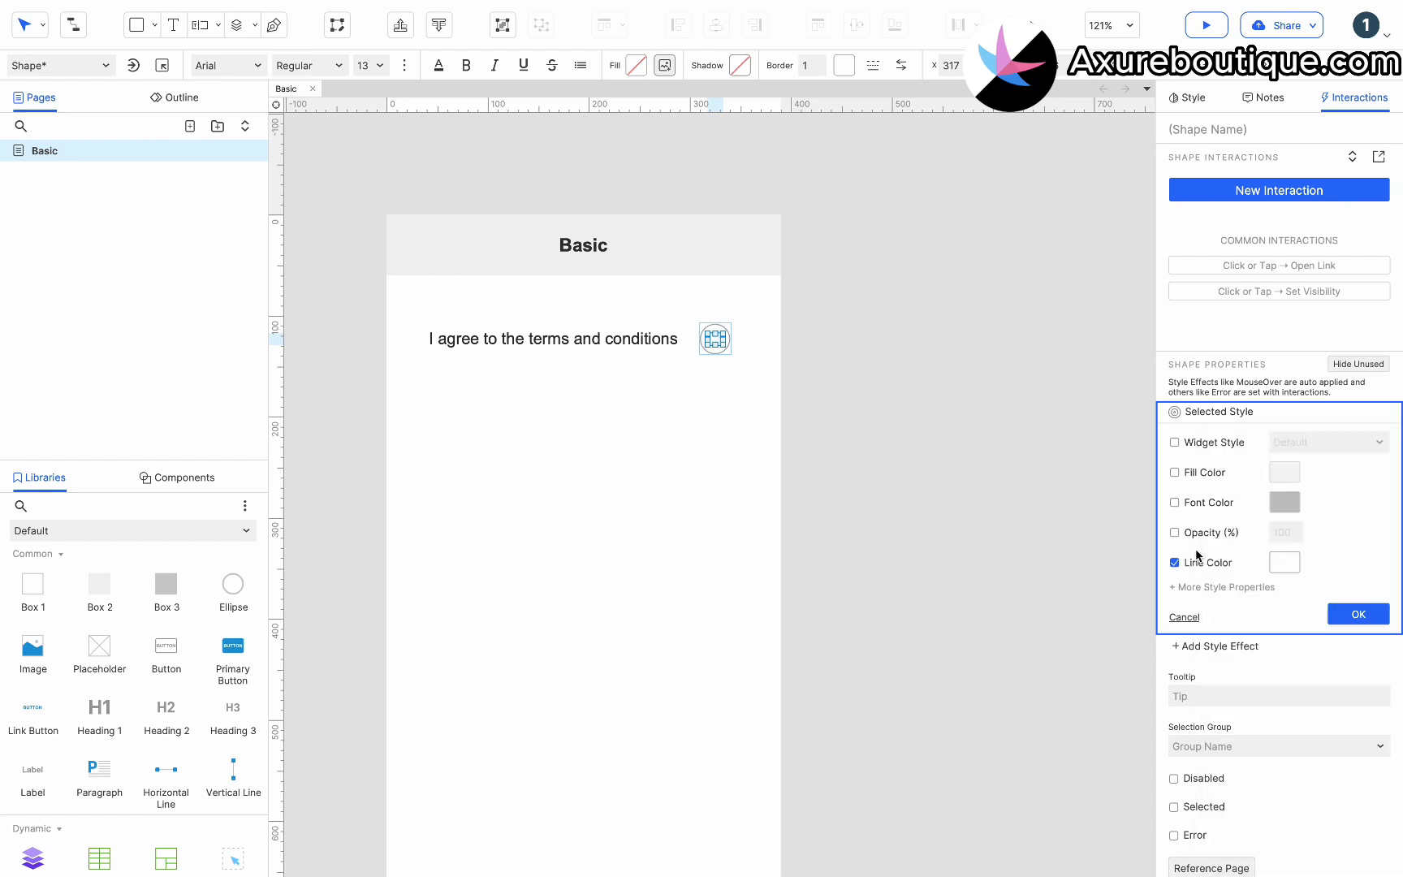
click(1372, 617)
click(762, 334)
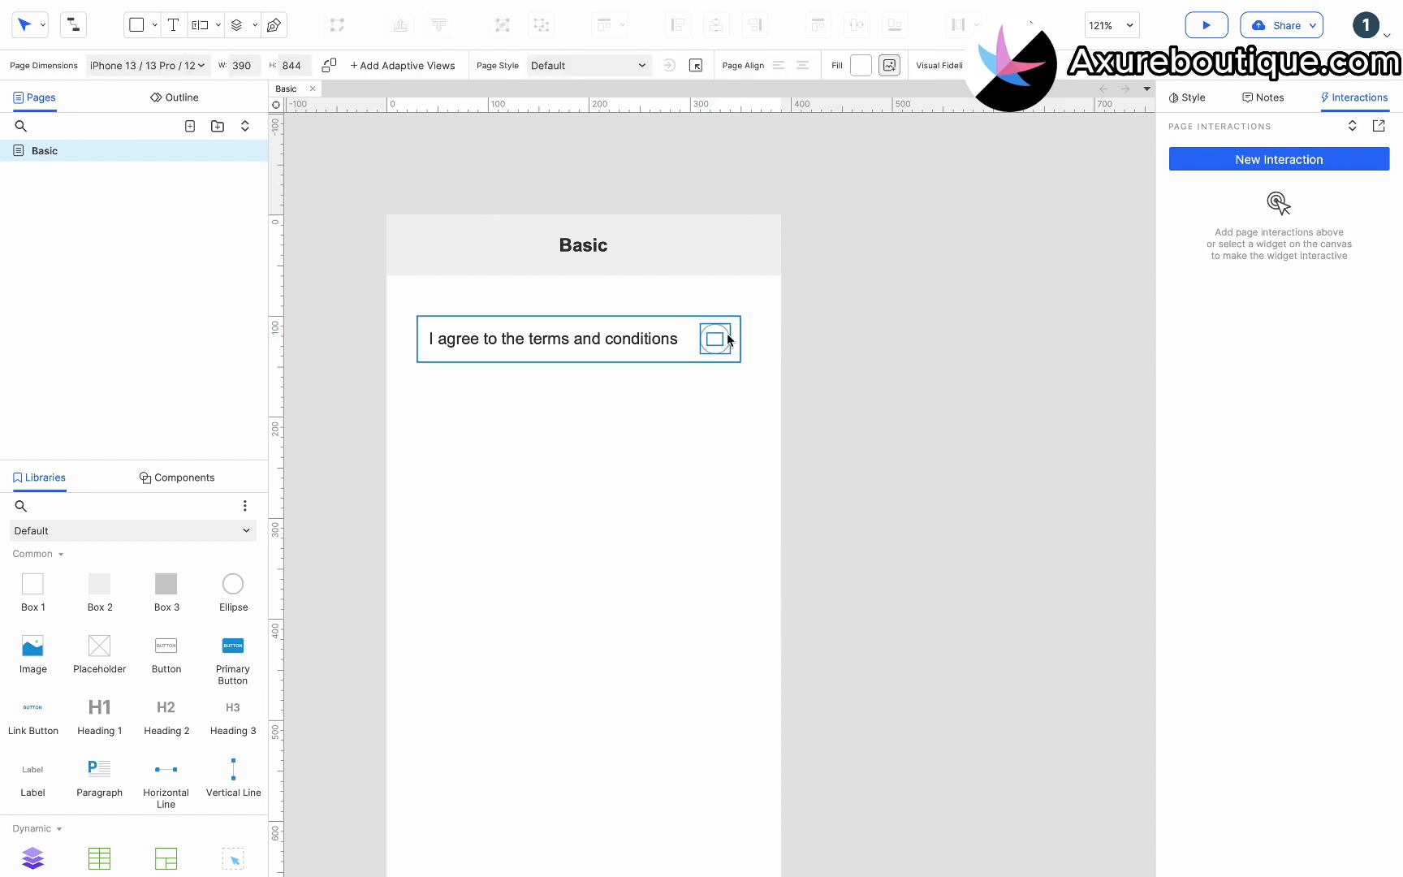
Give the whole checkbox item group a Click or Tap interaction that sets Selected/Checked on This to toggle
click(725, 339)
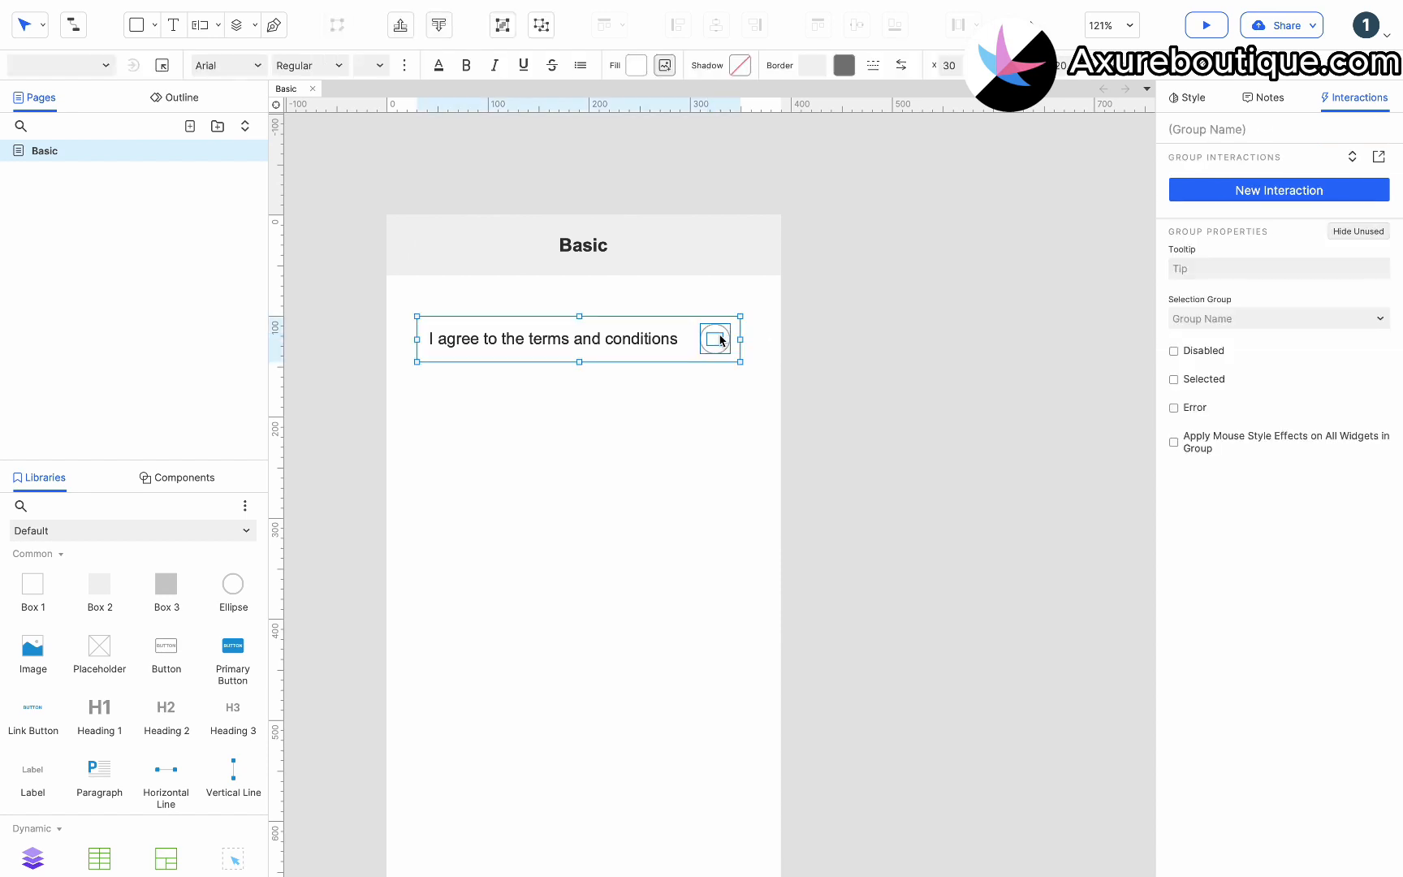
click(1254, 189)
click(1234, 233)
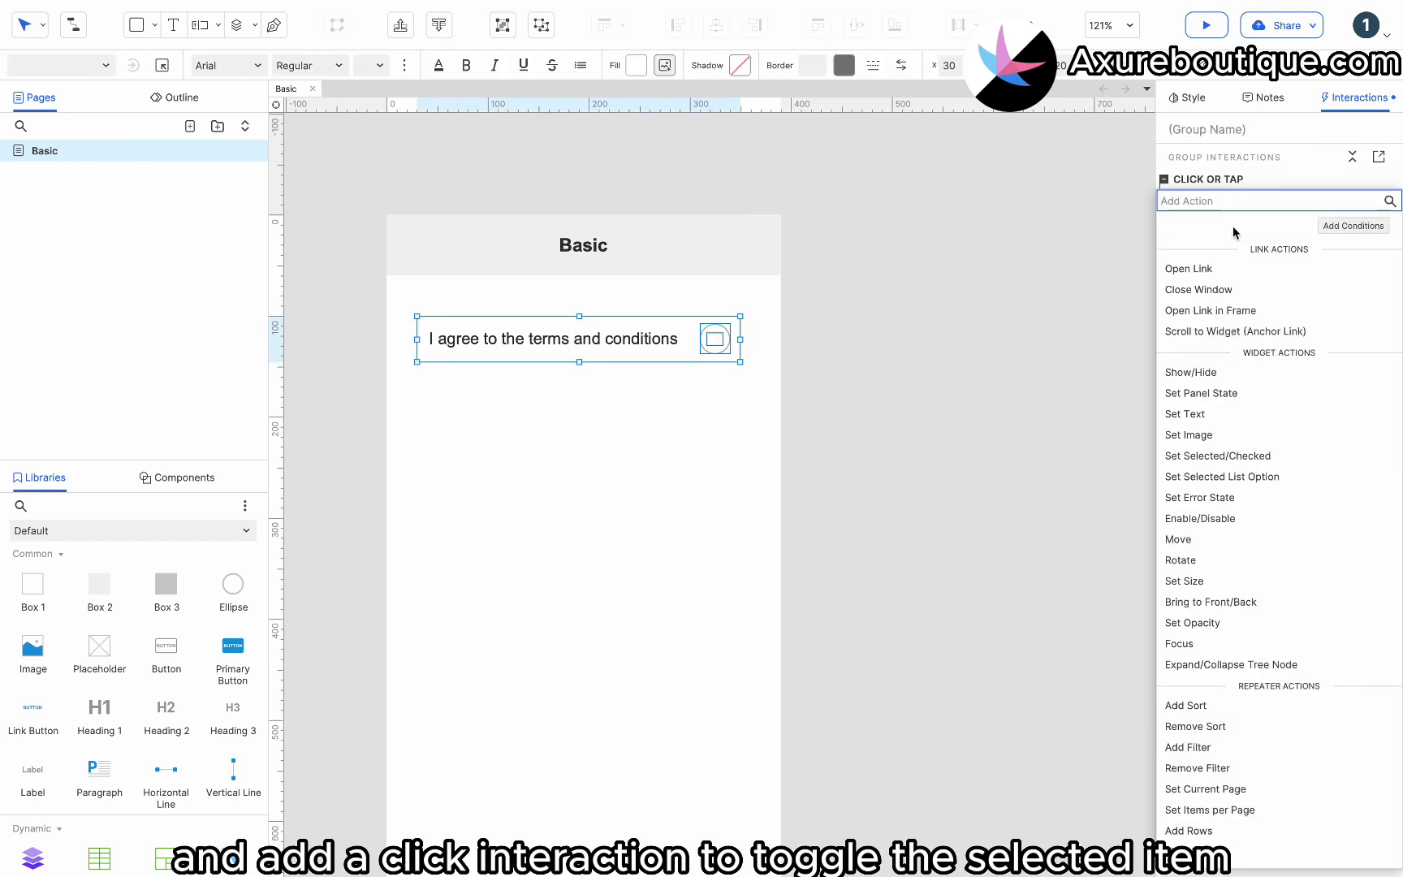
click(1219, 460)
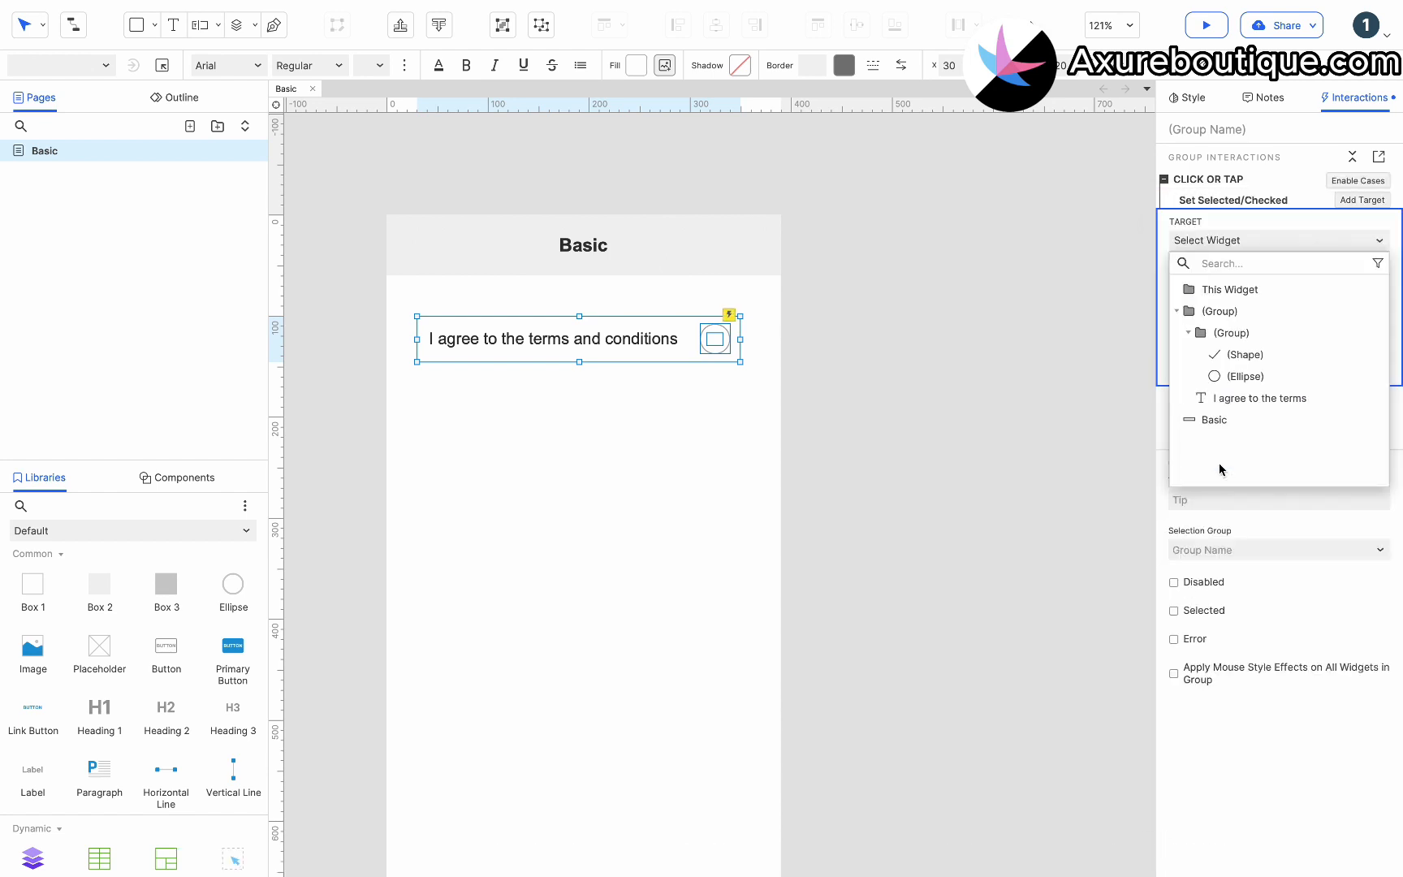
click(1238, 290)
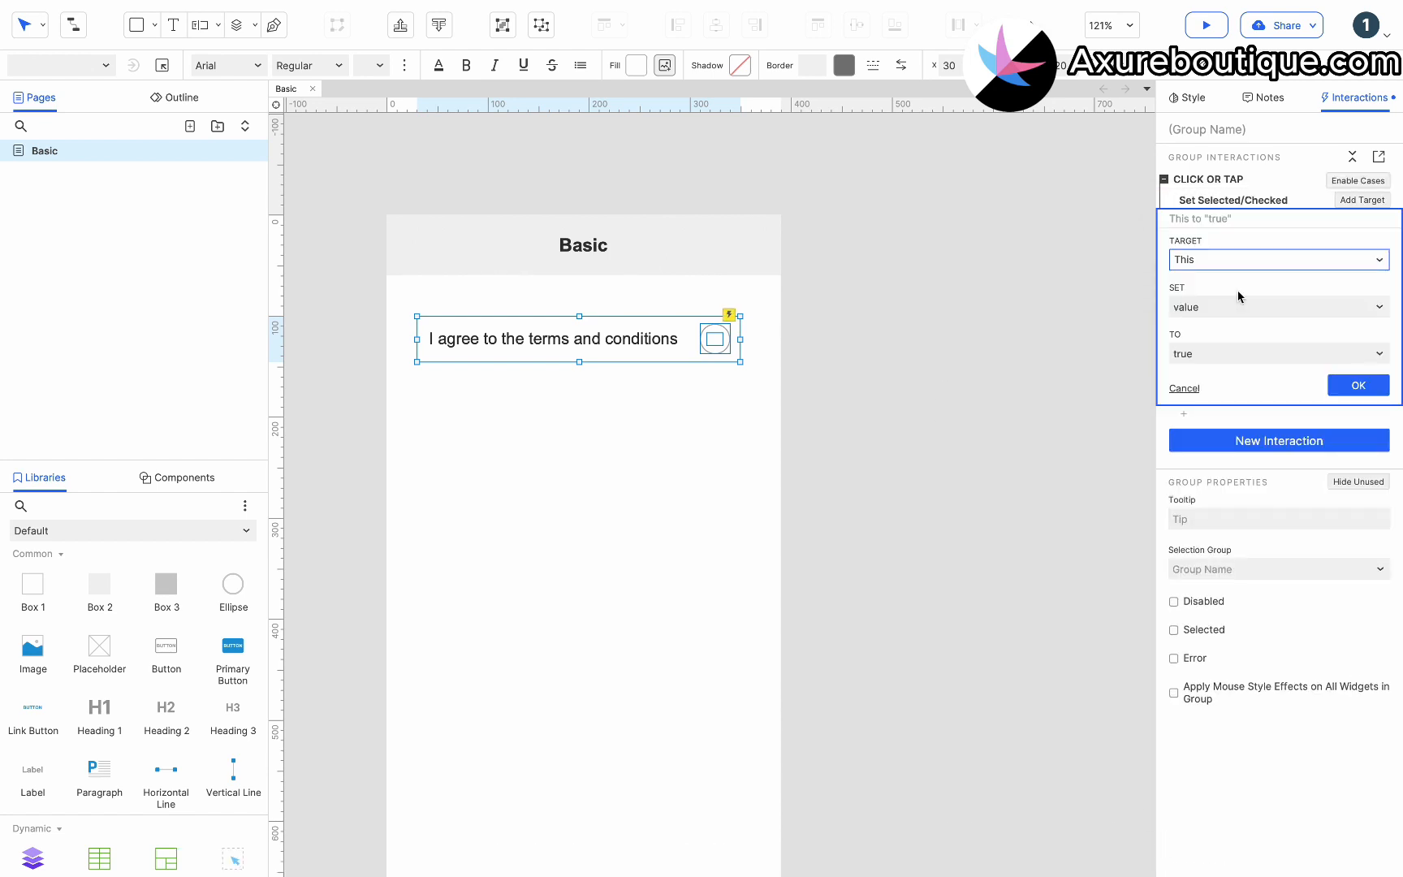
click(1221, 358)
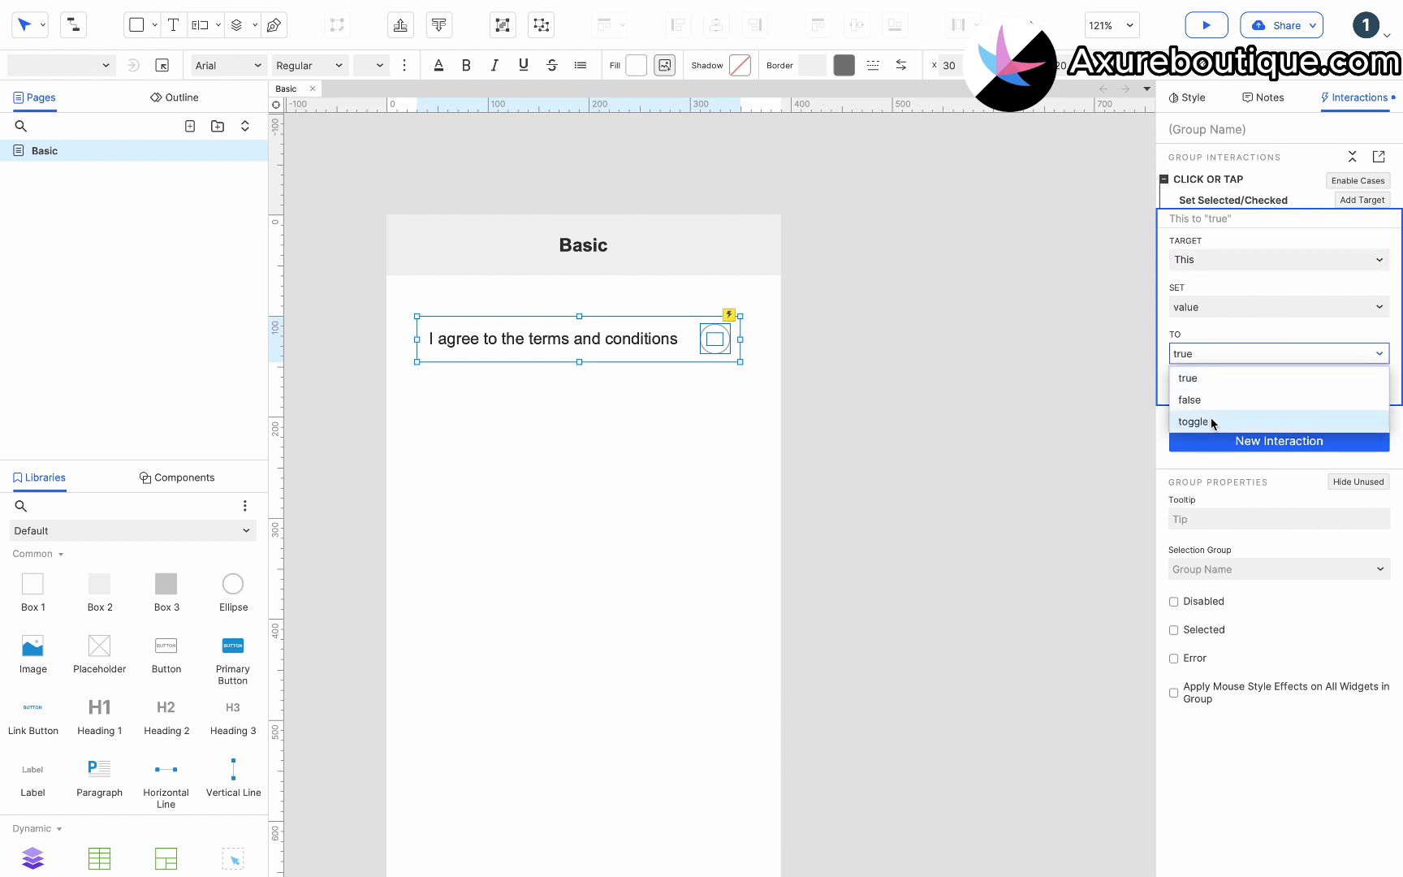
click(1212, 422)
click(1358, 383)
Preview the Basic page in the browser, test toggling the terms and conditions item, and return to the Axure RP editor
click(1018, 414)
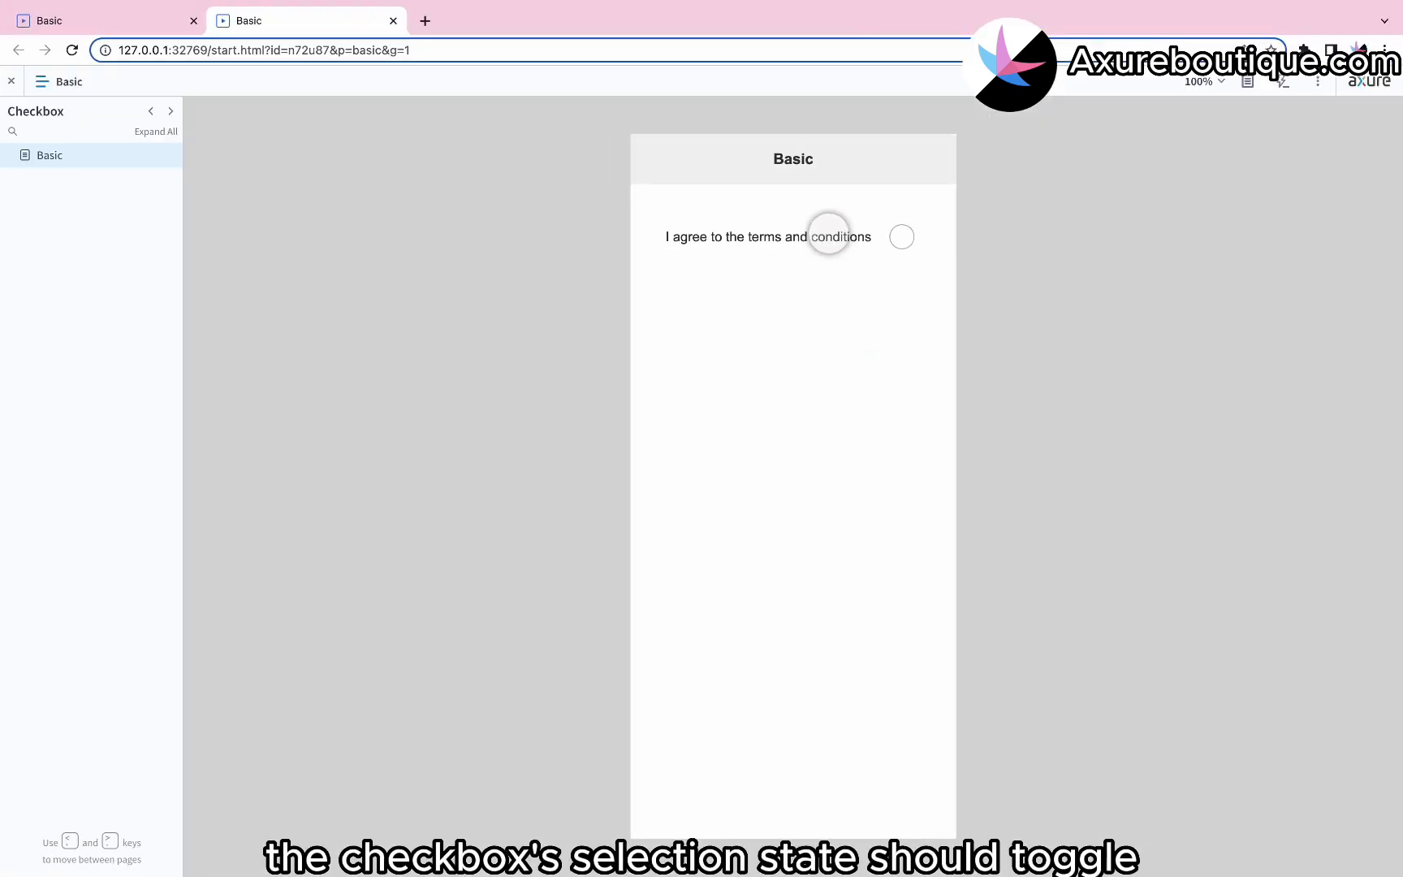
click(828, 232)
key(ctrl+Left)
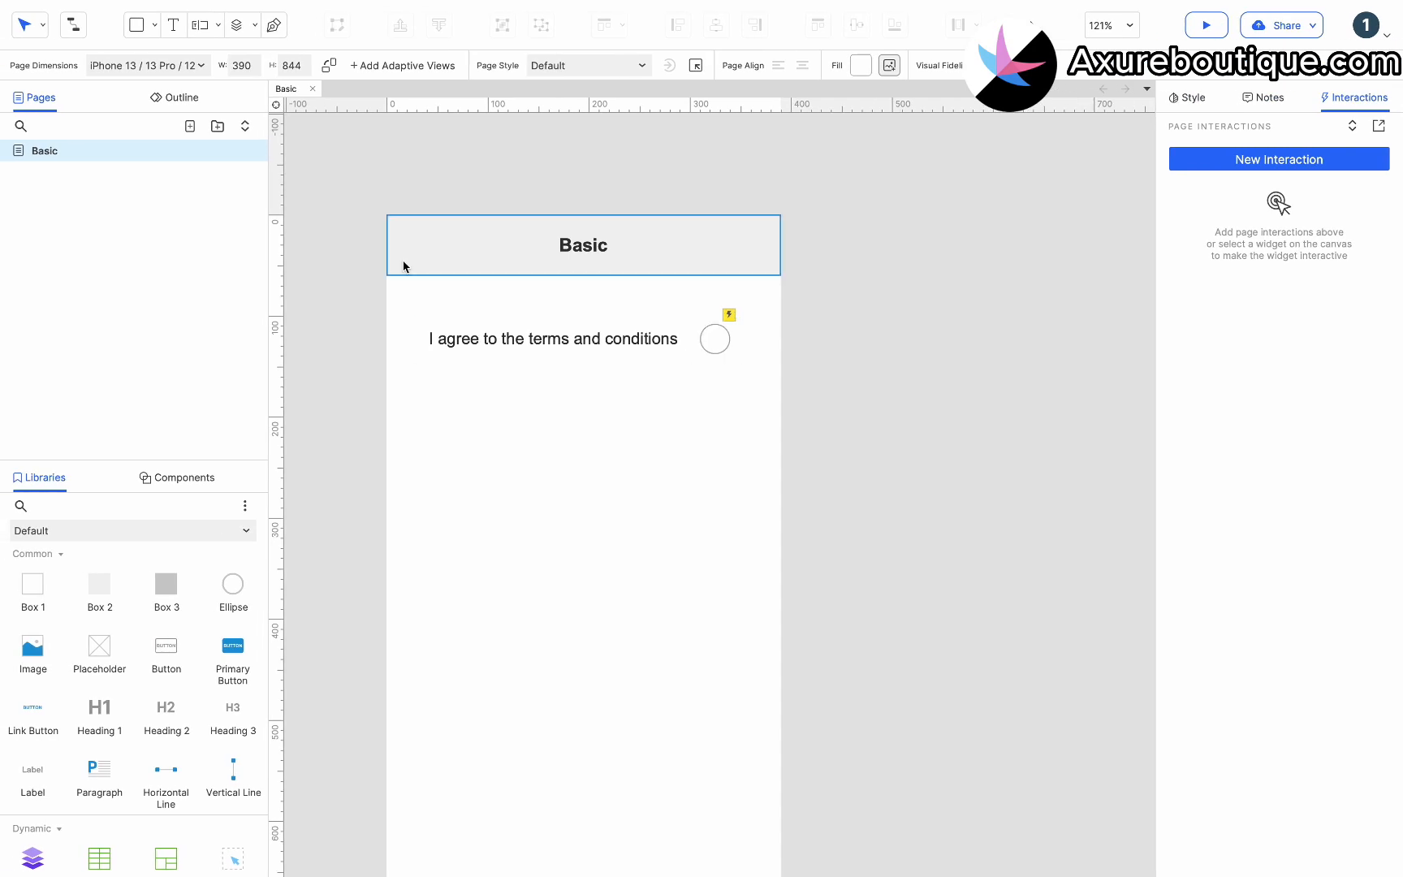
Duplicate the Basic page and name the copy "Label Placement"
right_click(144, 151)
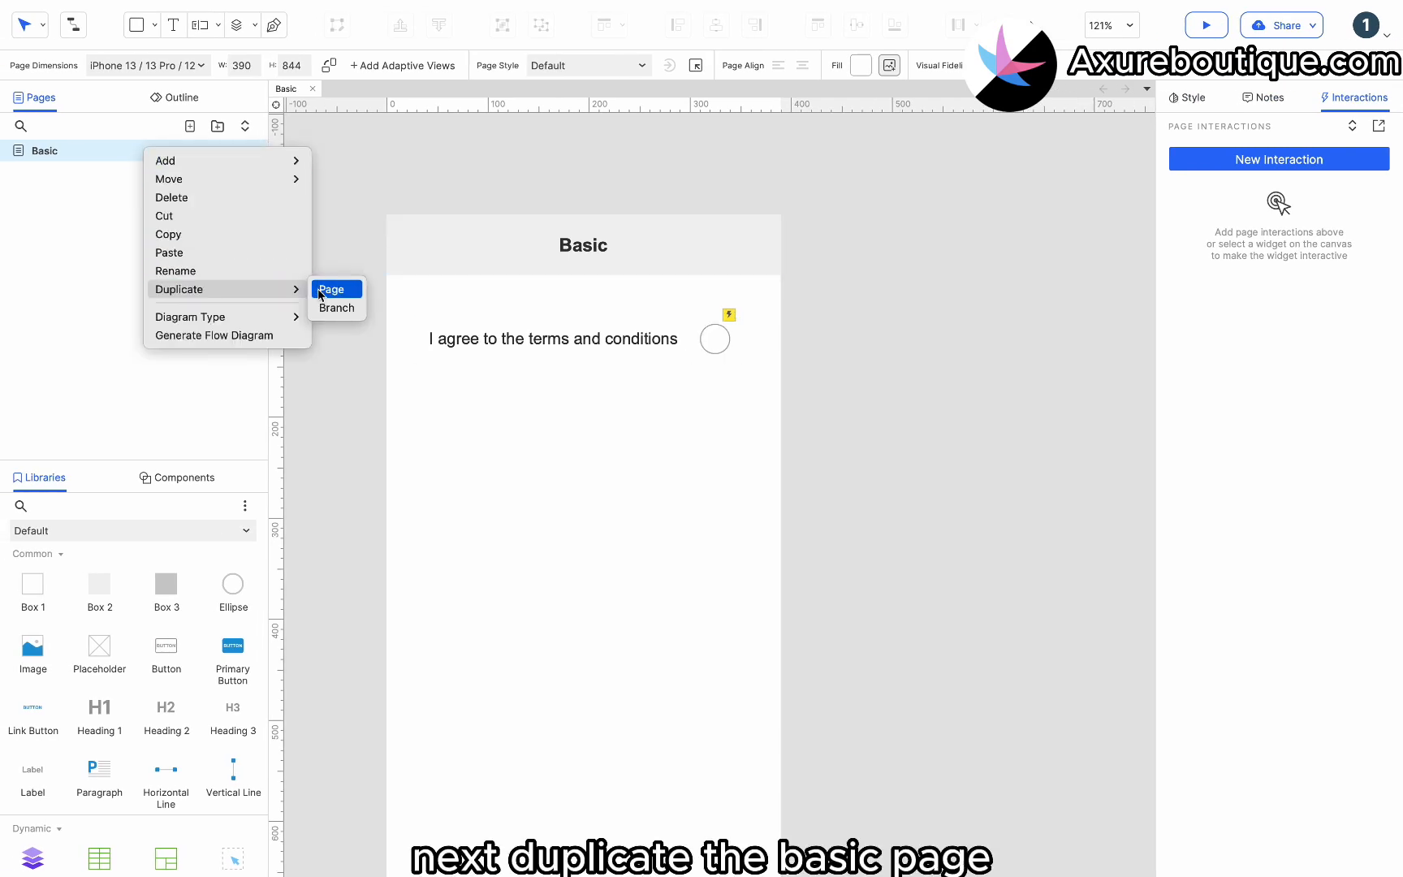
click(335, 289)
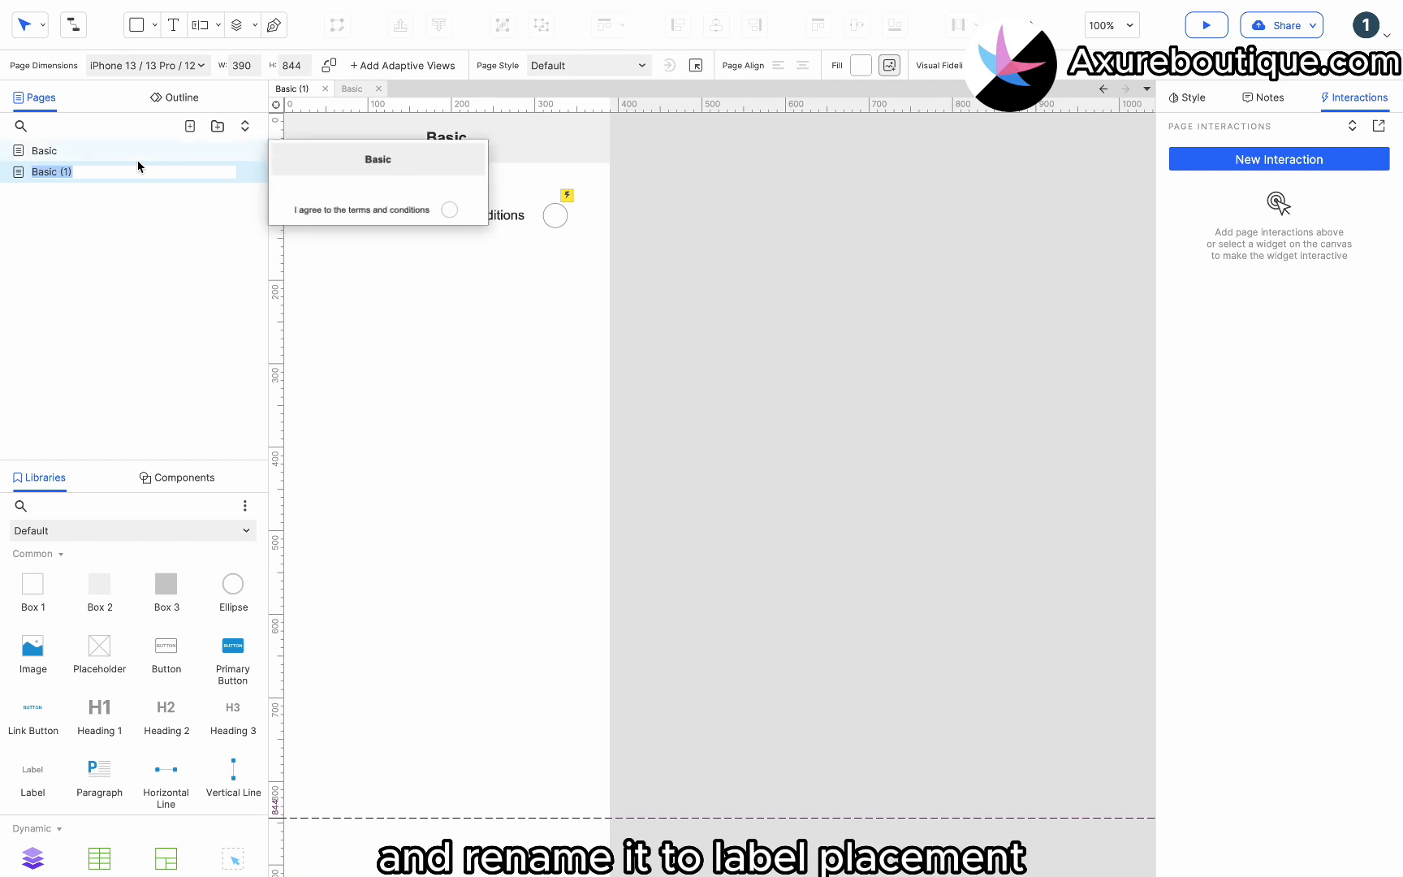
text(Label Placement)
key(Return)
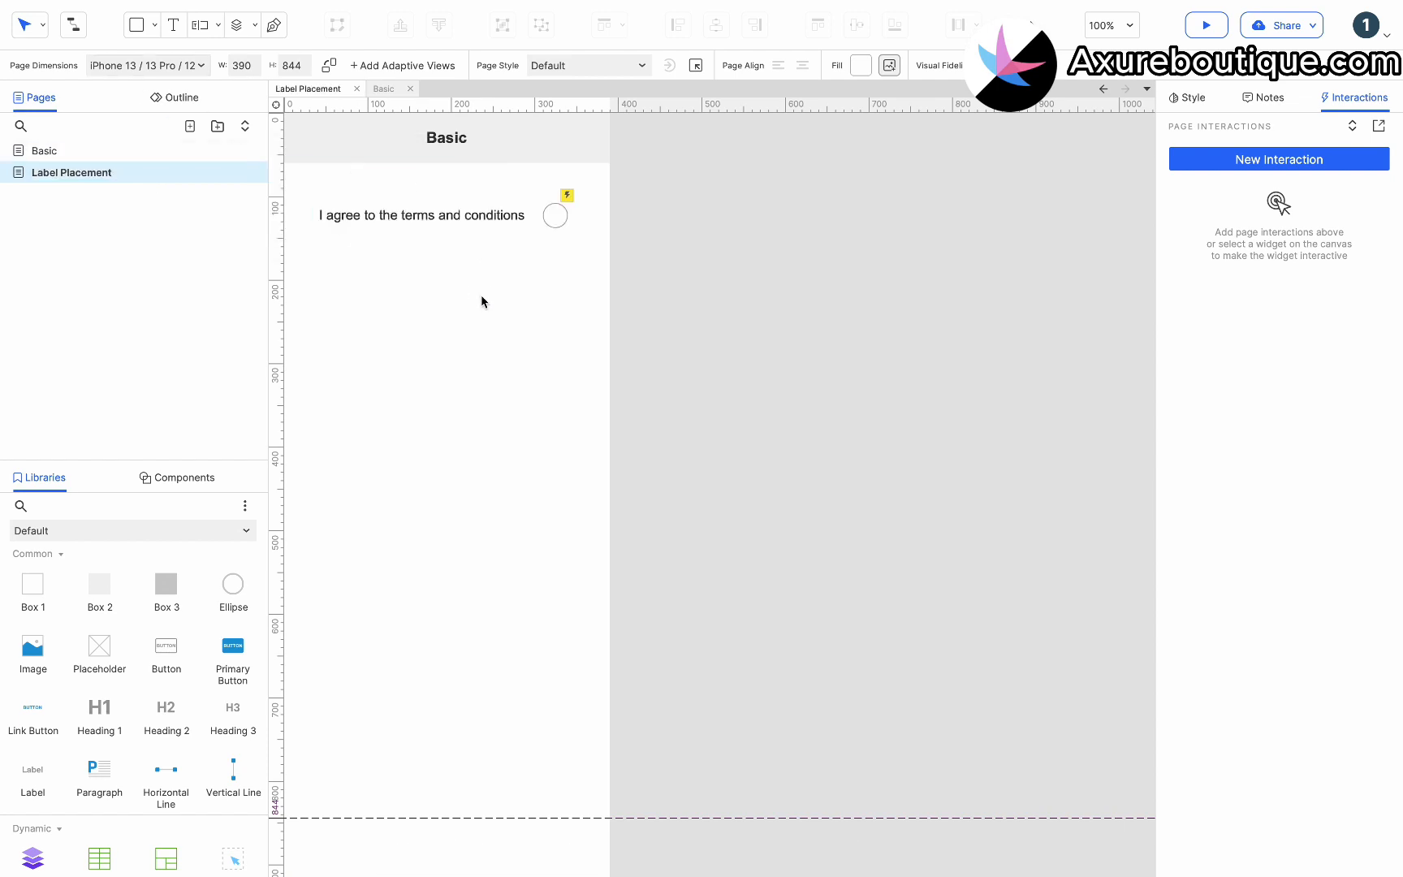
Change the checkbox item's text to "Label at the Start"
click(550, 236)
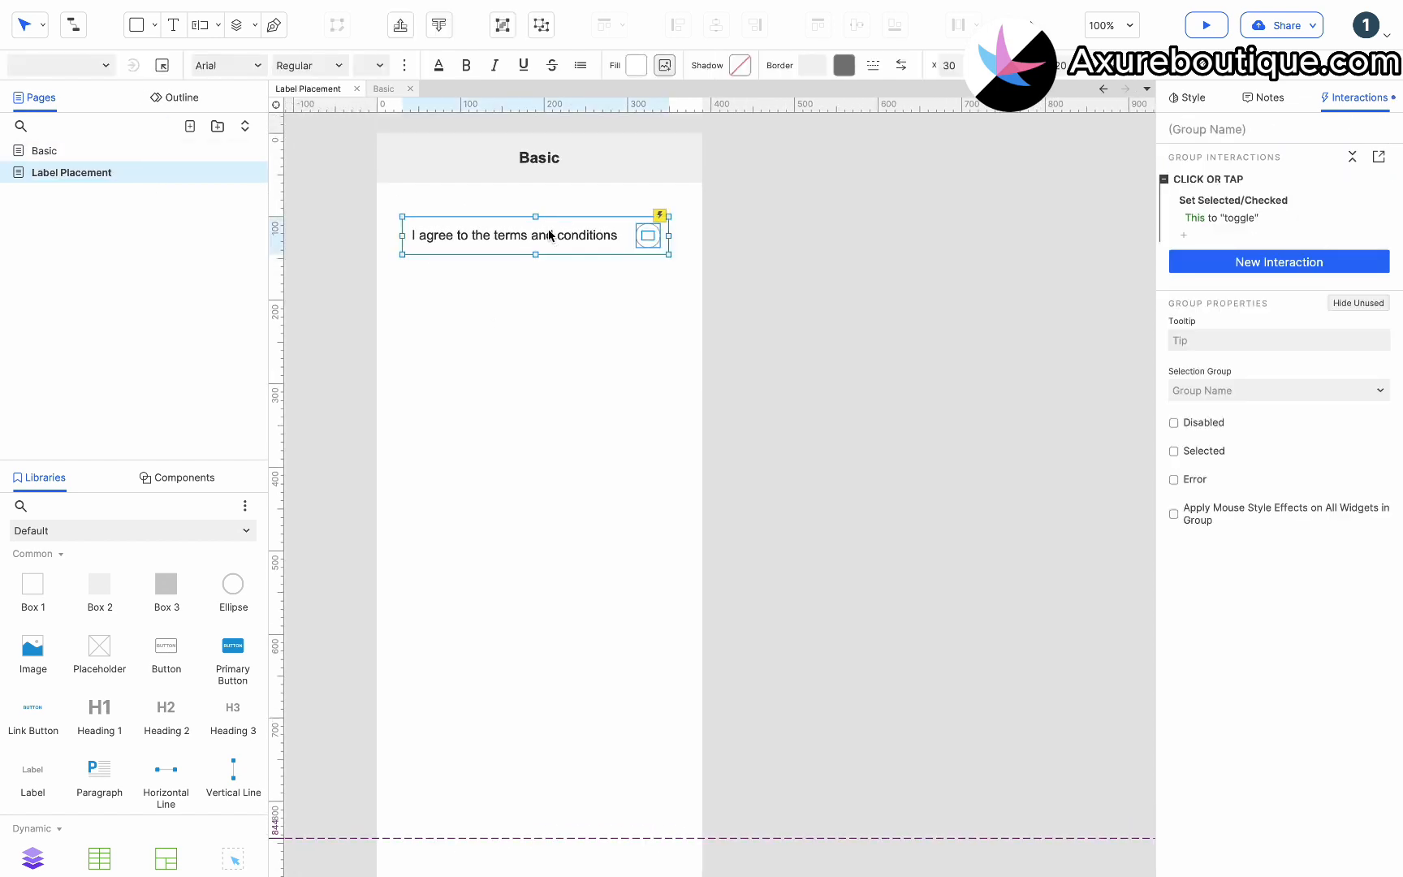
click(549, 238)
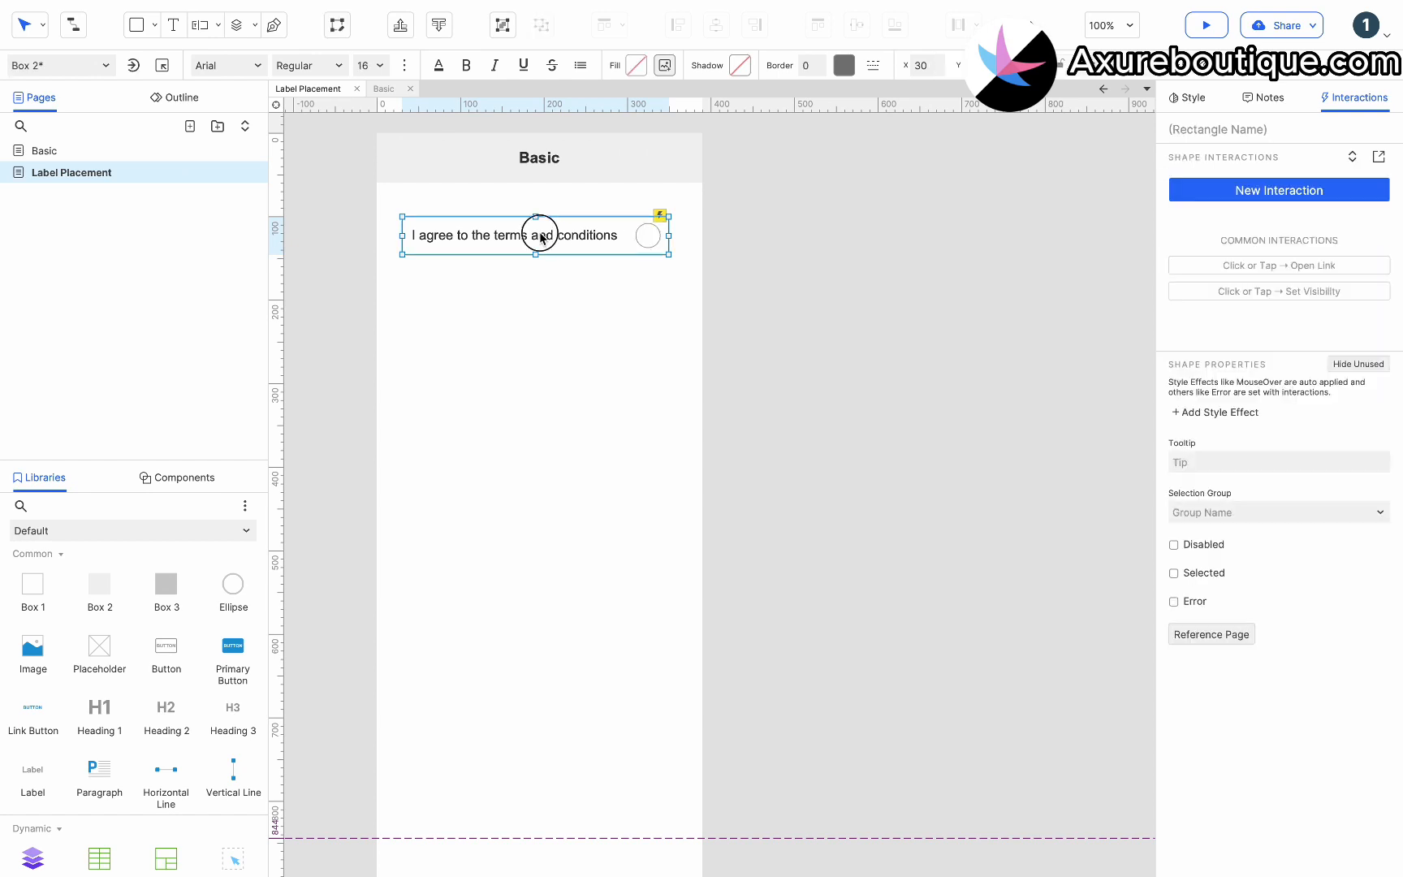
double_click(542, 238)
text(Label at the start)
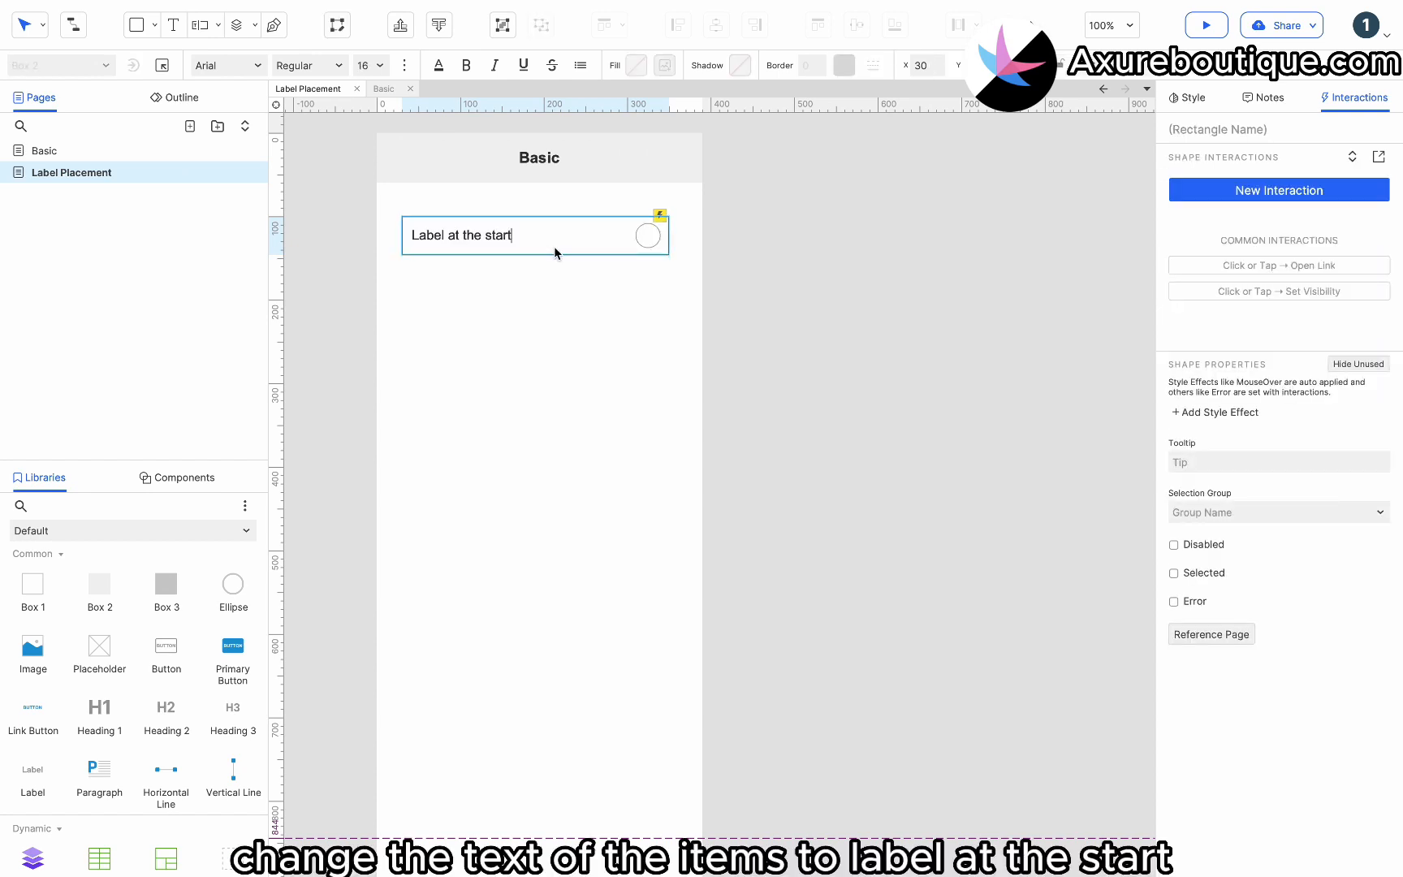
click(489, 280)
Narrow the item's background to 190 wide and place a copy below at Y 178 with its circle before the label
click(473, 238)
click(473, 238)
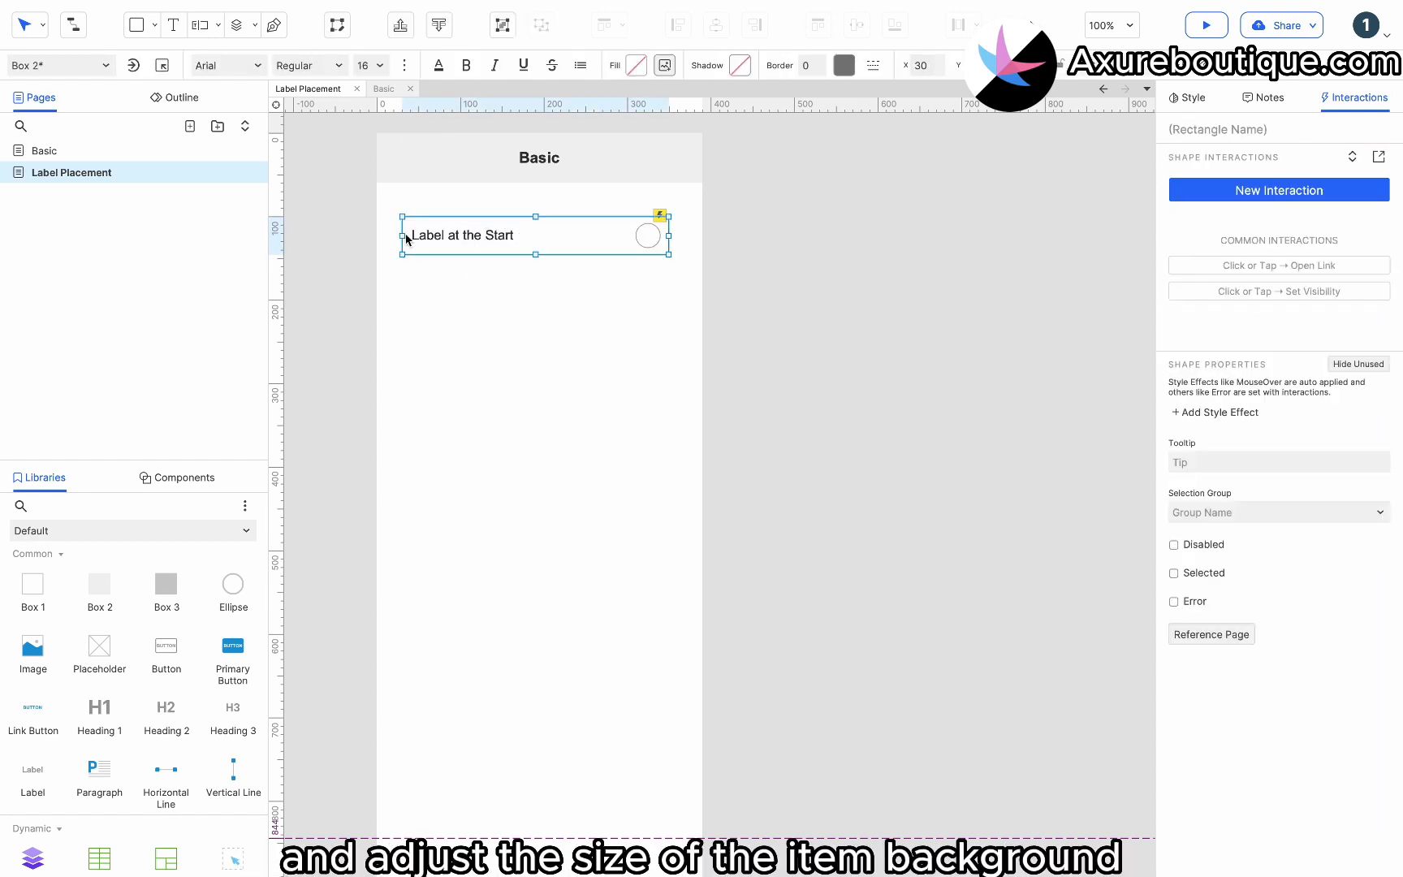
drag(403, 235, 486, 303)
click(657, 338)
click(512, 235)
Set the lower item's text rectangle padding to 2 on the left and 12 on the right
click(601, 305)
click(582, 299)
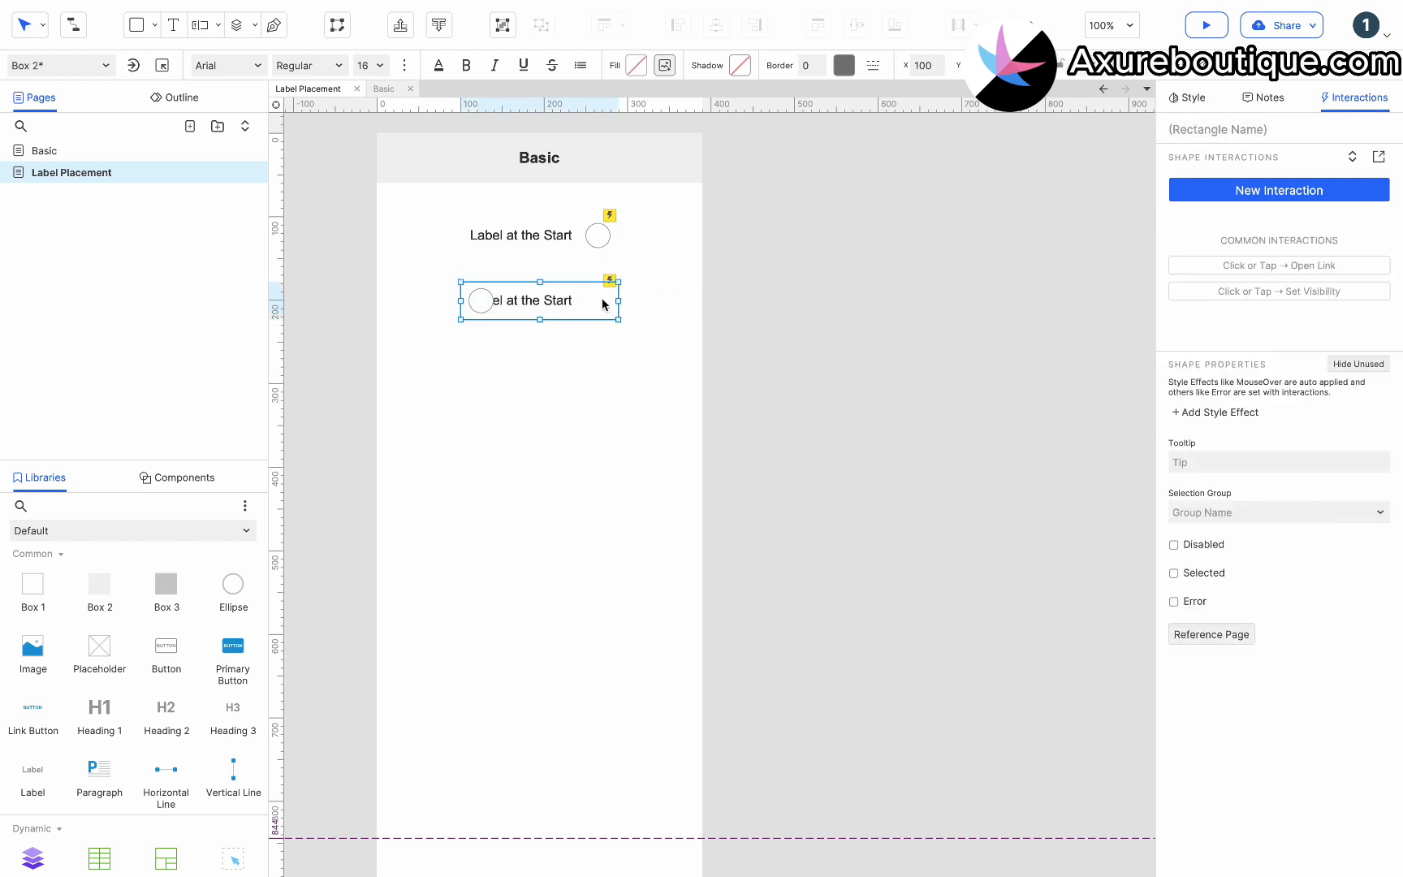
click(1185, 97)
scroll(1297, 642, down, 1)
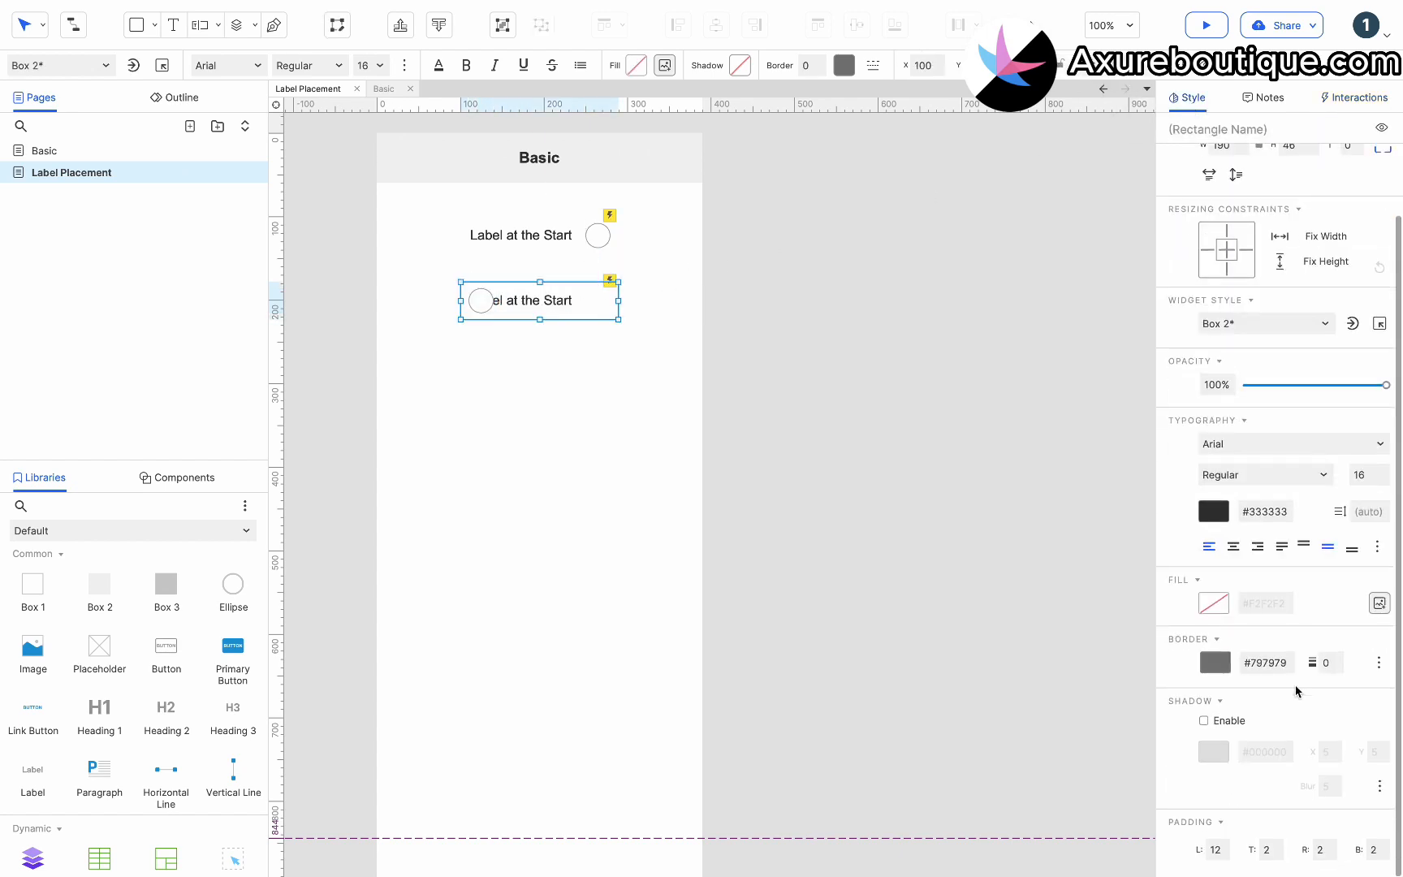
click(1216, 849)
text(2)
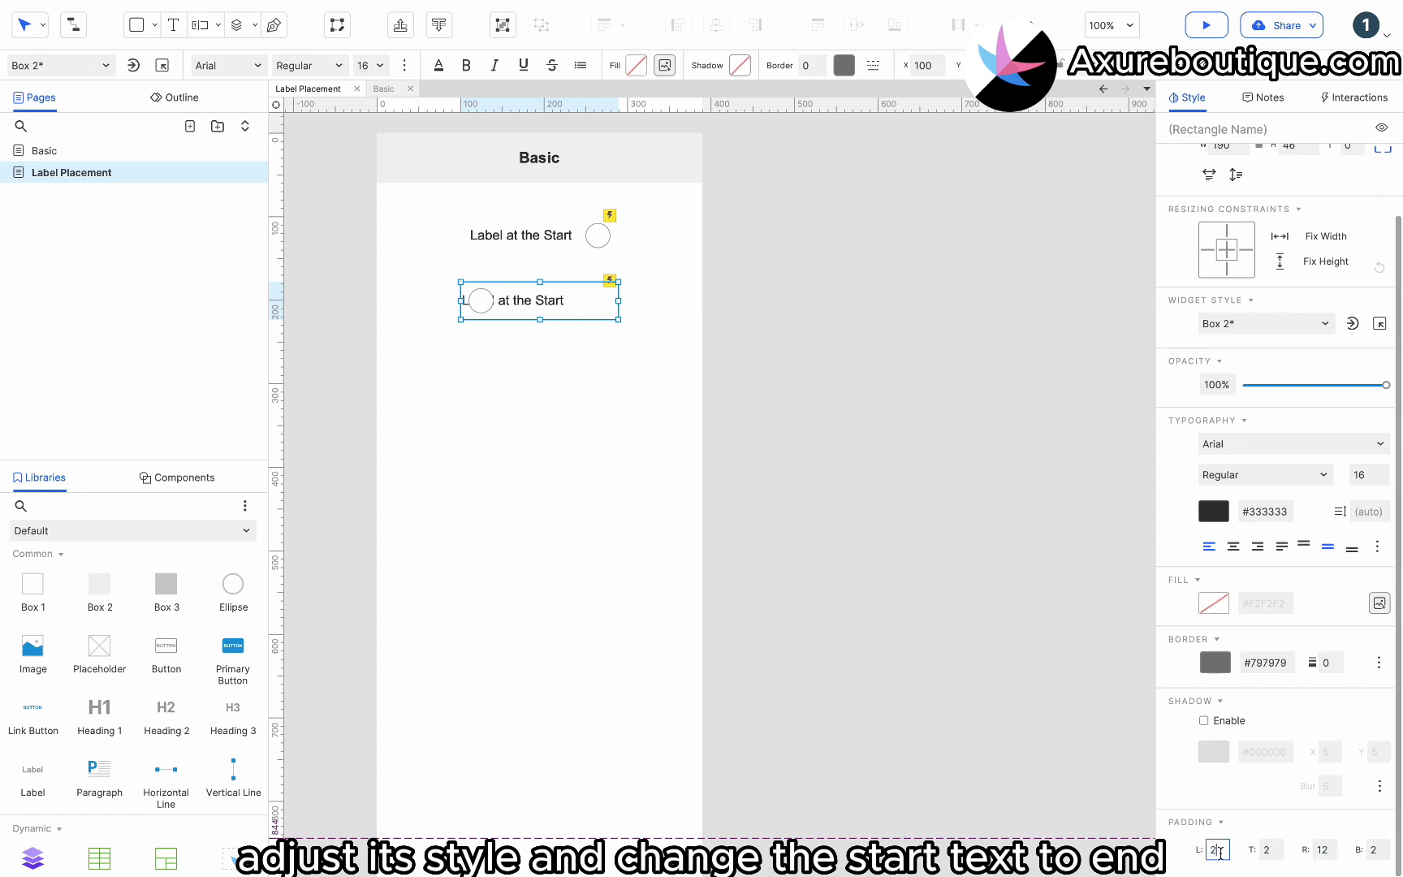
Right-align the lower item's label and change its text to "Label at the End"
click(615, 338)
click(562, 309)
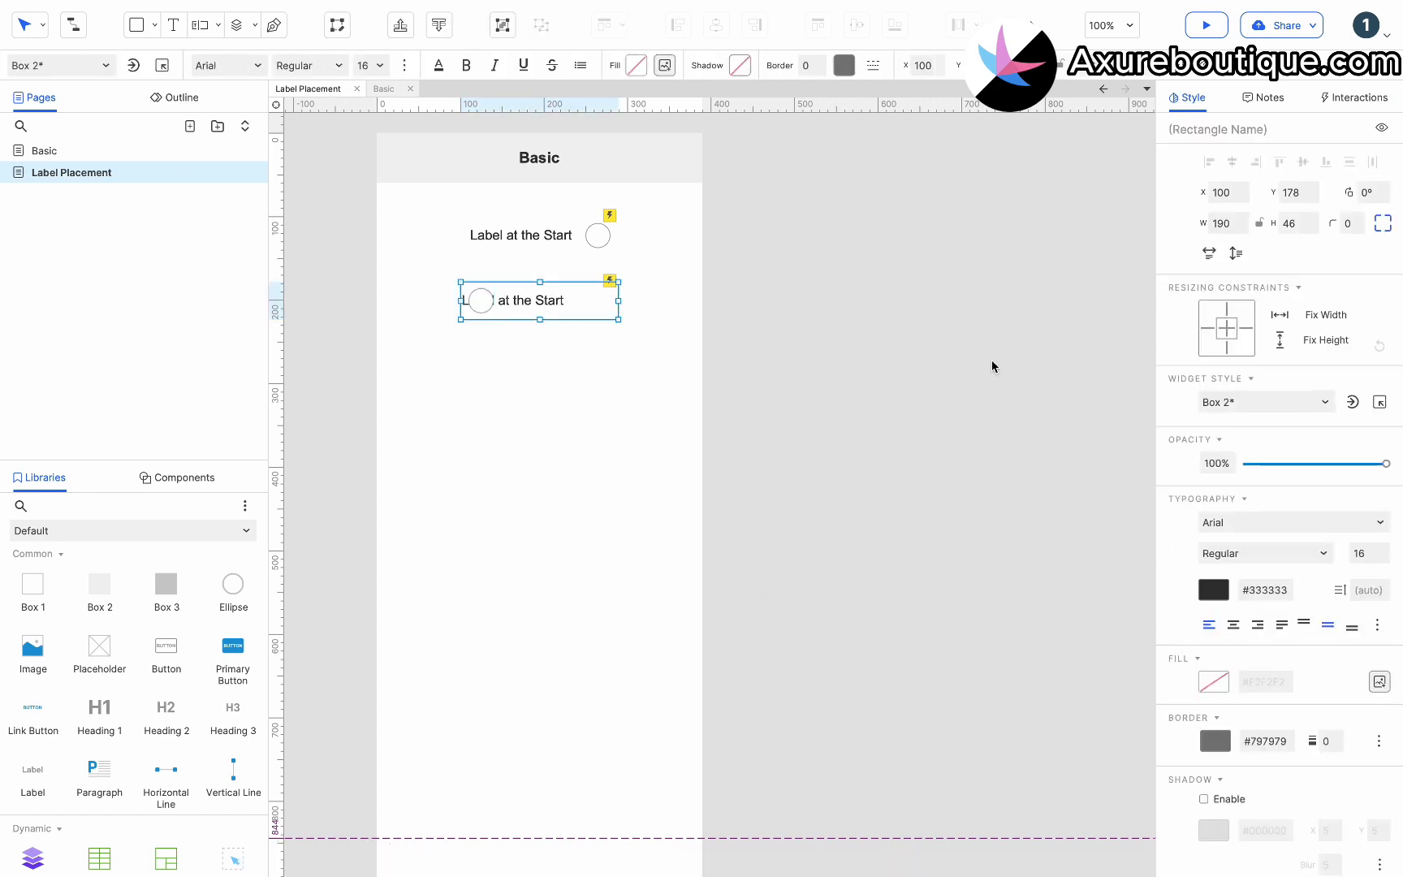
click(1258, 625)
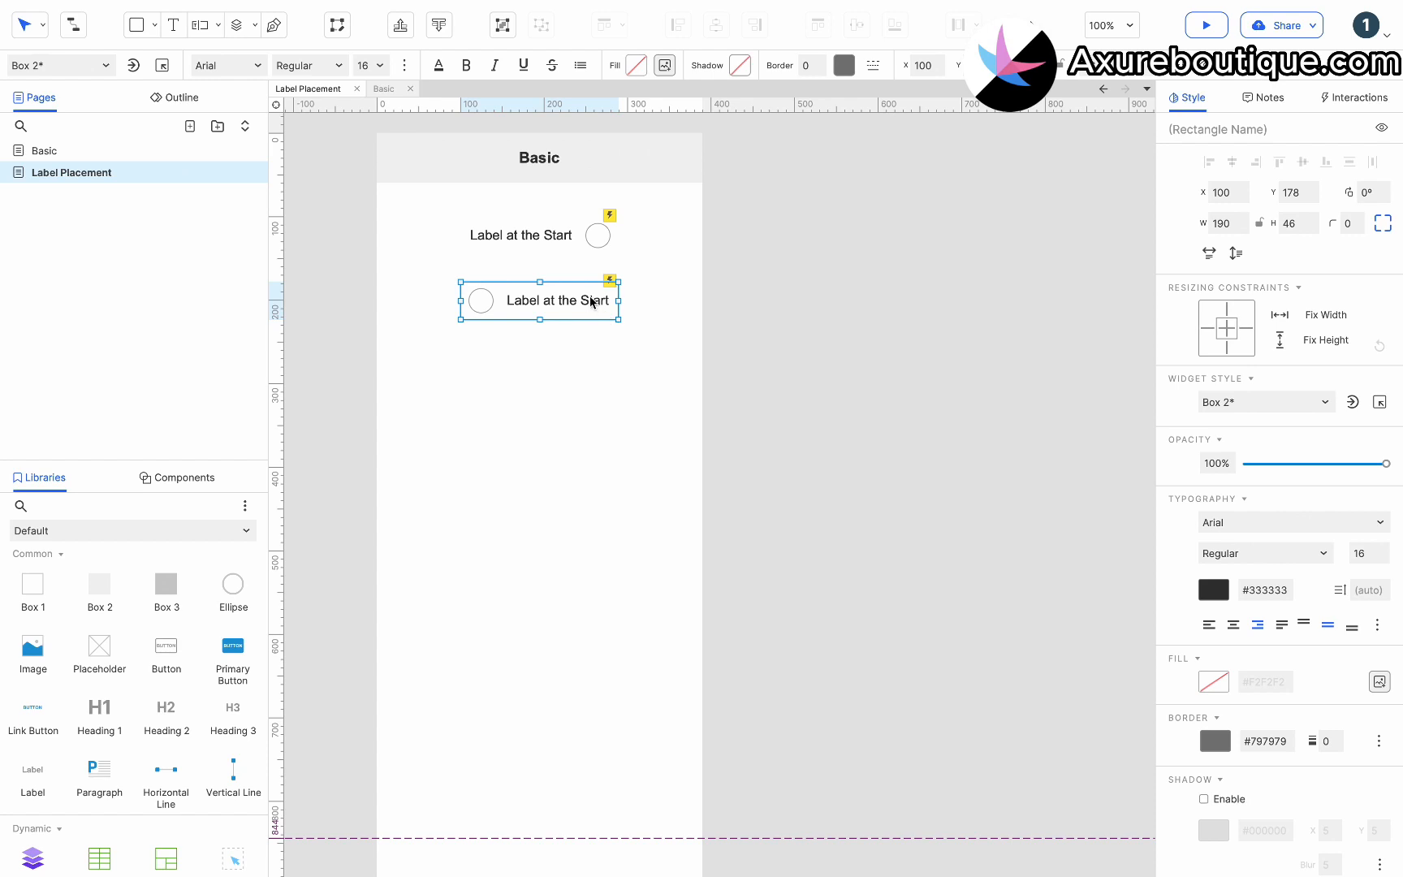
double_click(592, 302)
double_click(589, 299)
text(End)
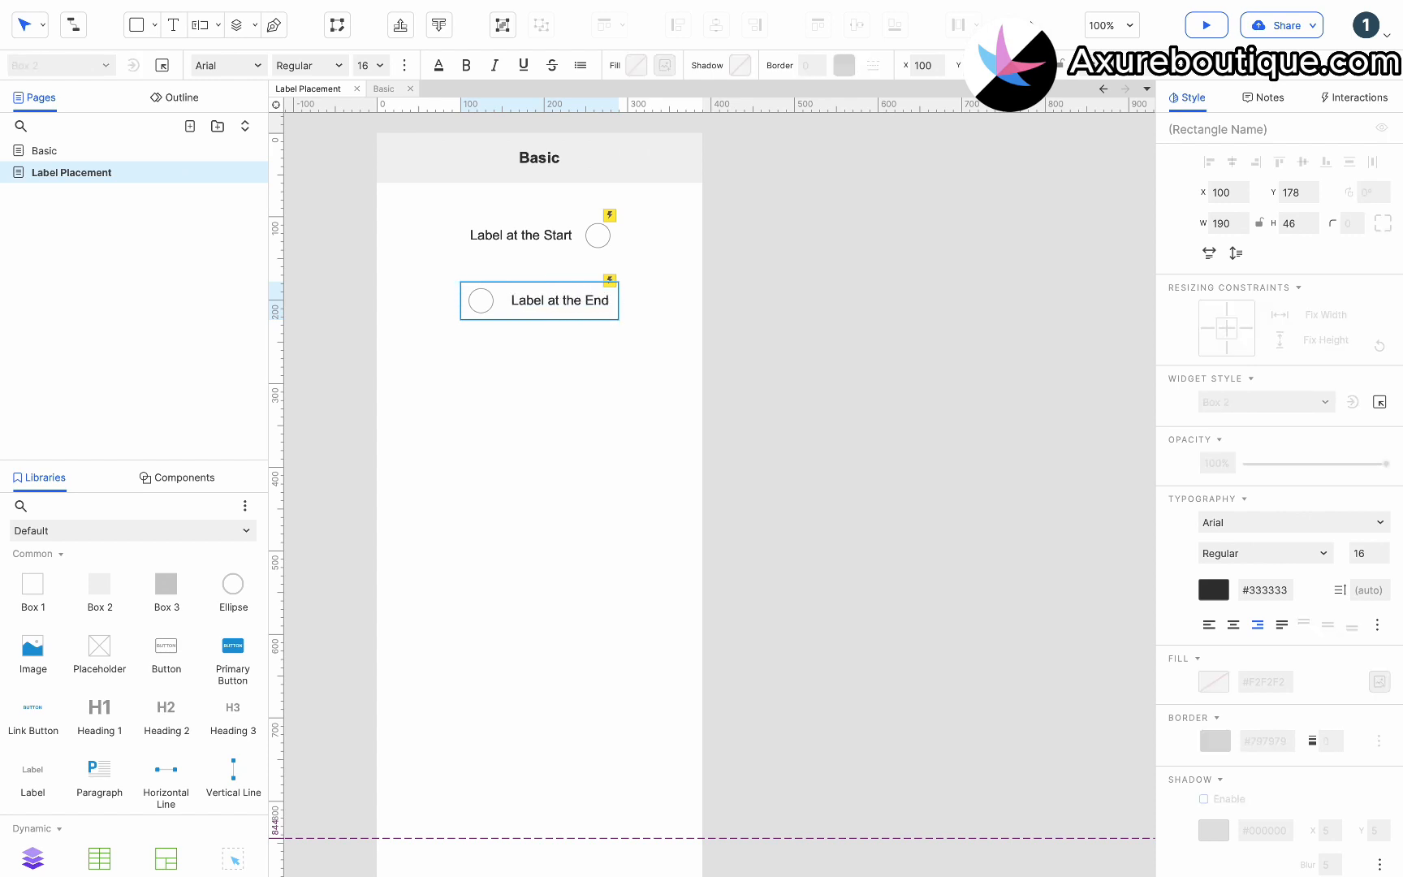
Place a copy of the "Label at the Start" item below the "Label at the End" item at Y 248
click(651, 354)
click(557, 300)
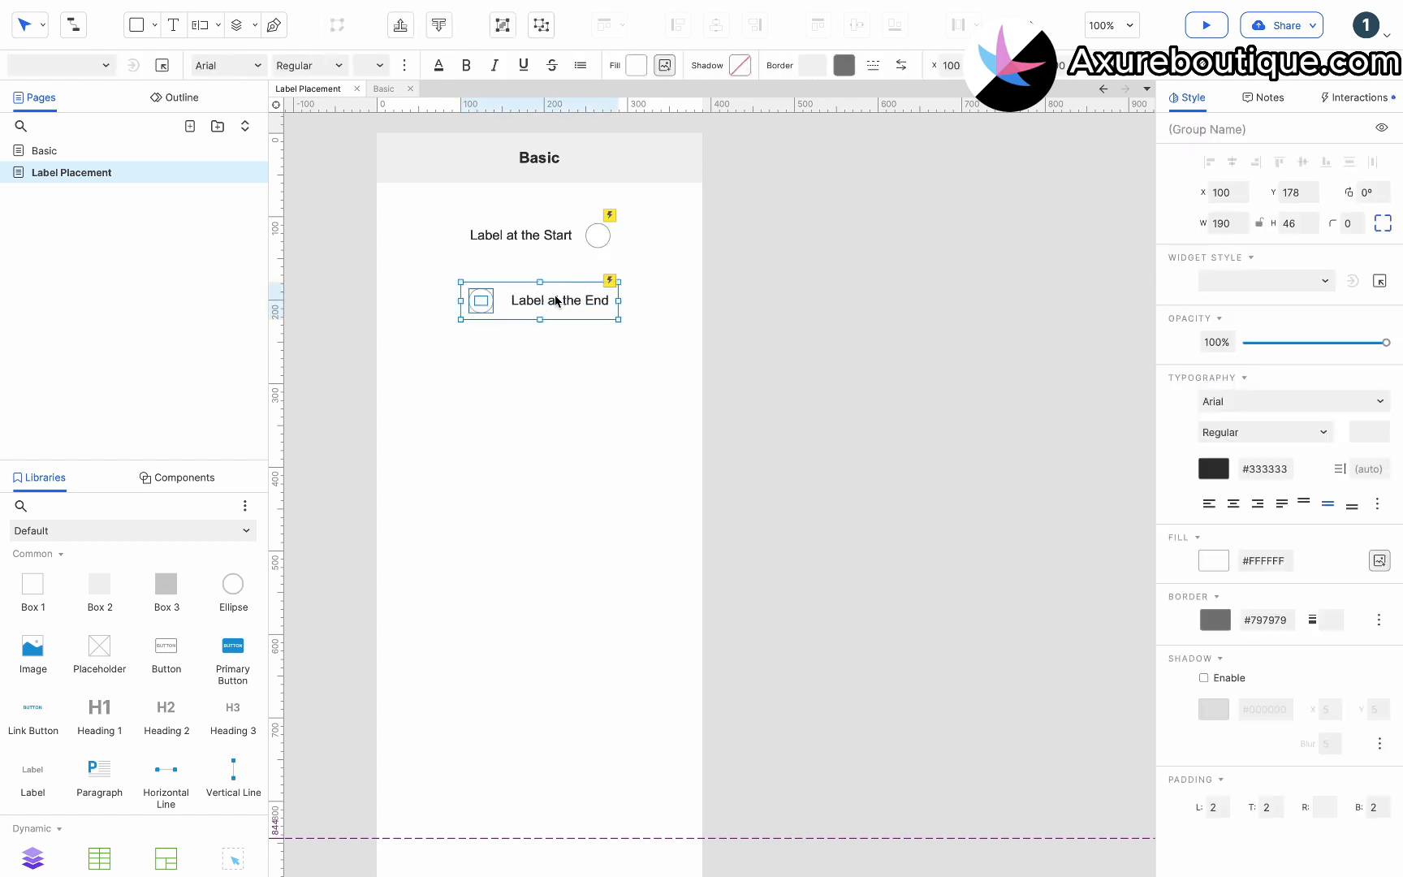
click(549, 235)
drag(549, 235, 554, 362)
click(554, 362)
Change the copied item's text to "Fixed Width..." and narrow the item around its label and circle
double_click(556, 362)
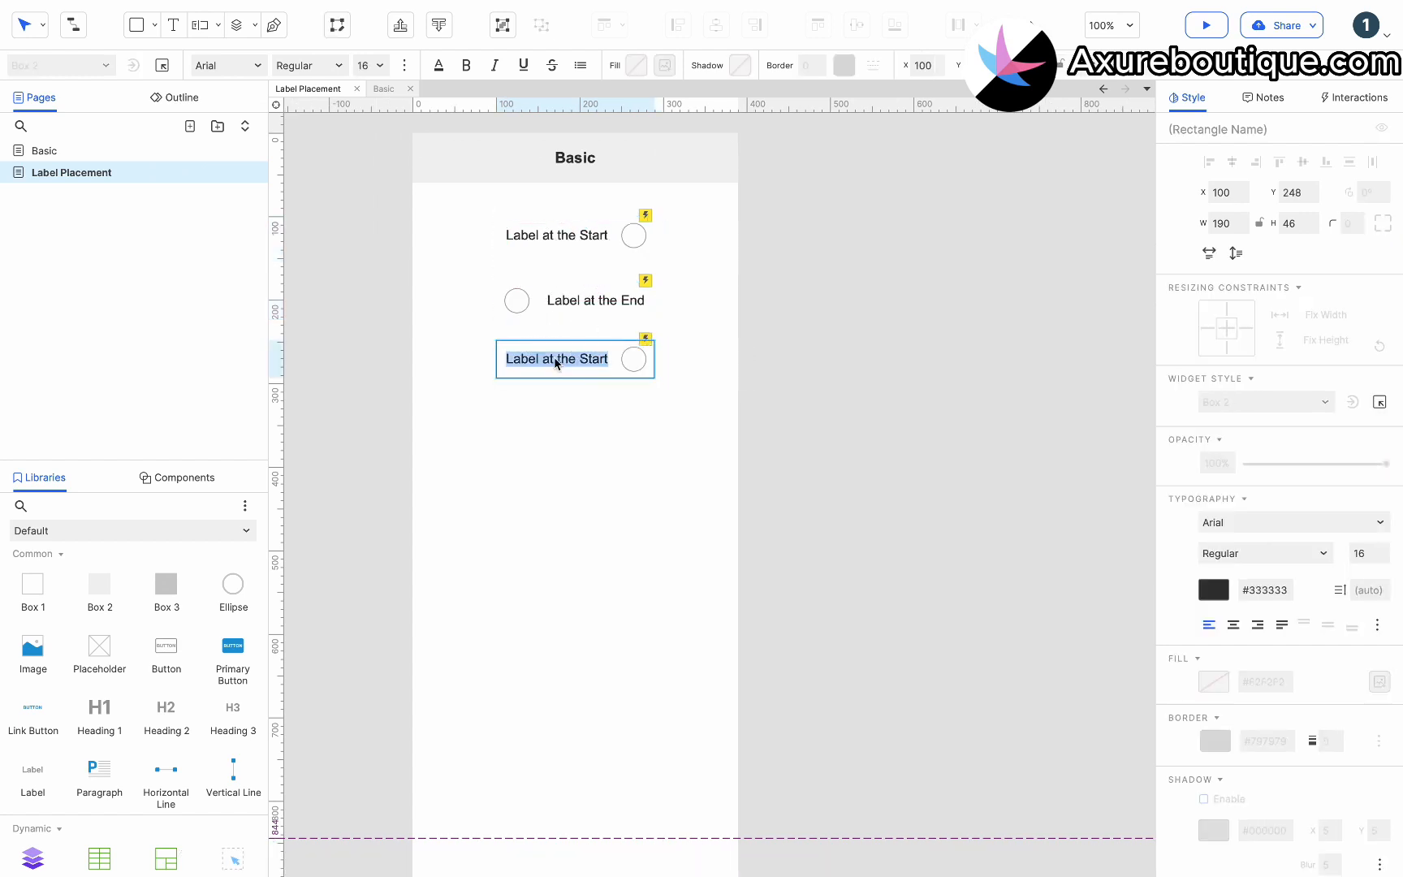
text(Fixed Width...)
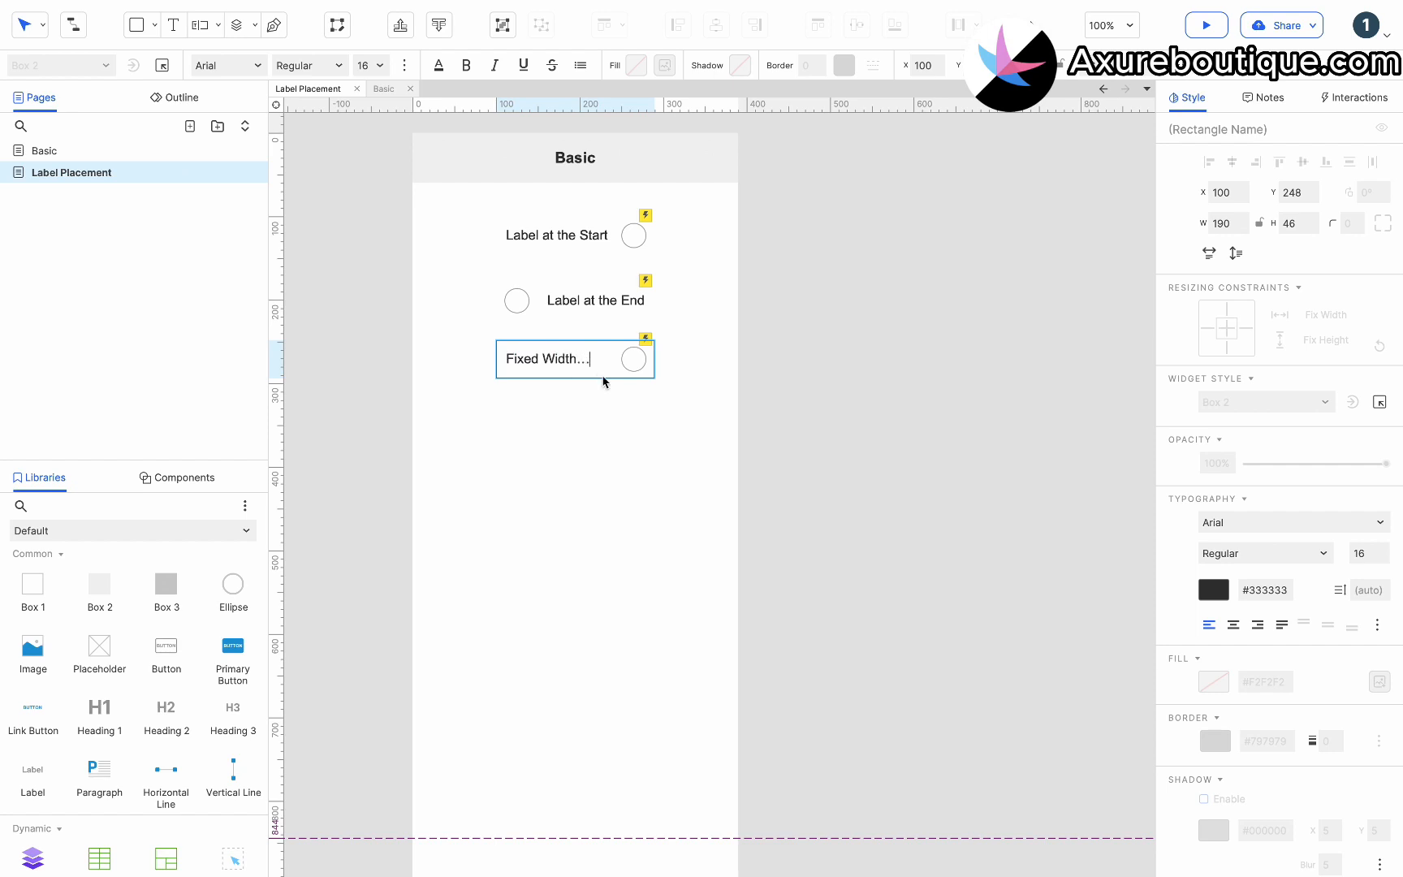
key(Escape)
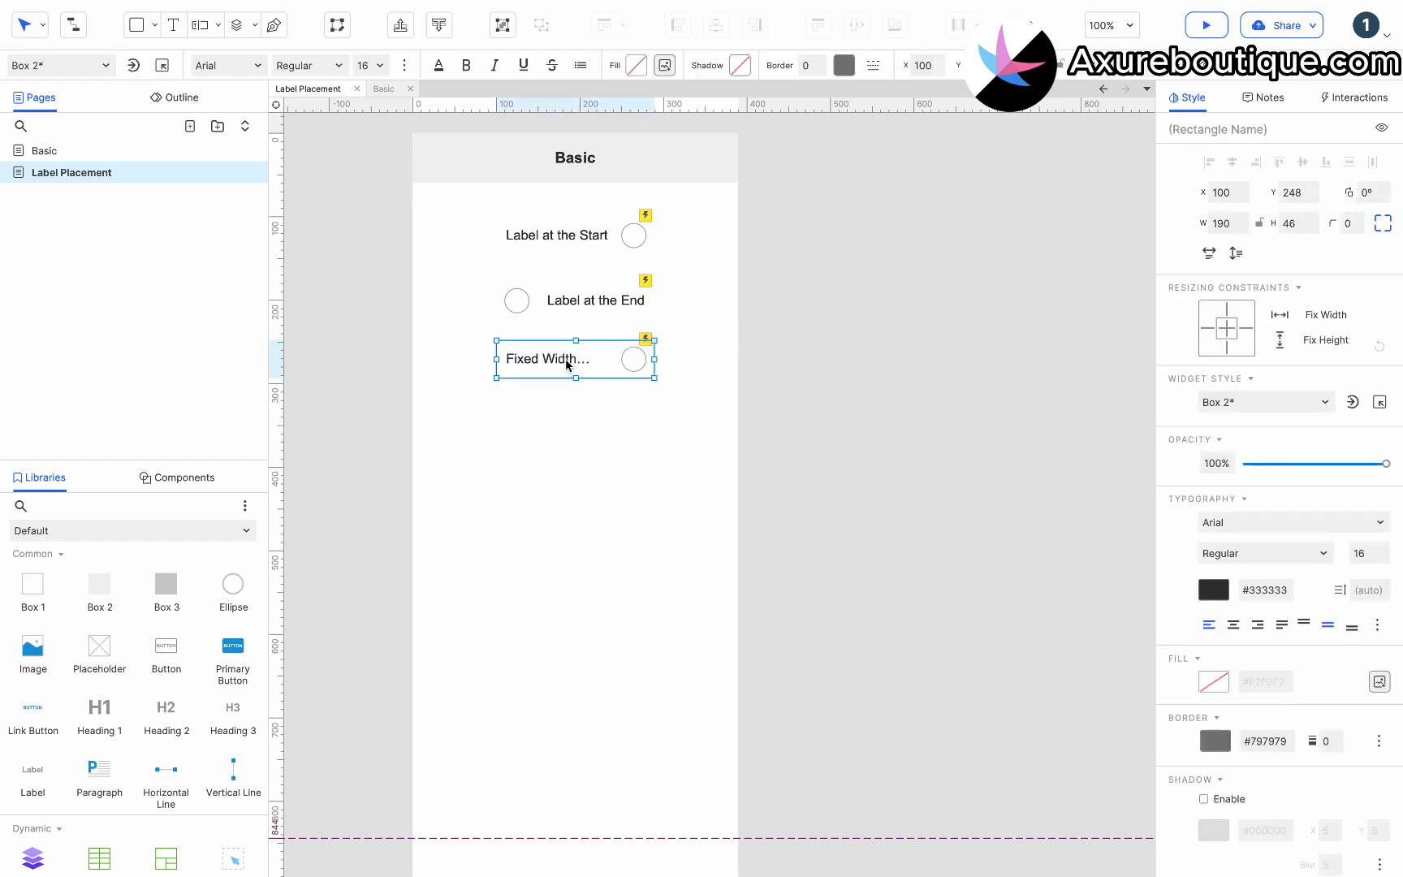
drag(497, 360, 547, 424)
click(593, 396)
Place a copy of the "Label at the End" item at Y 326 and change its text to "Stacked Label"
click(584, 301)
key(super+d)
click(581, 426)
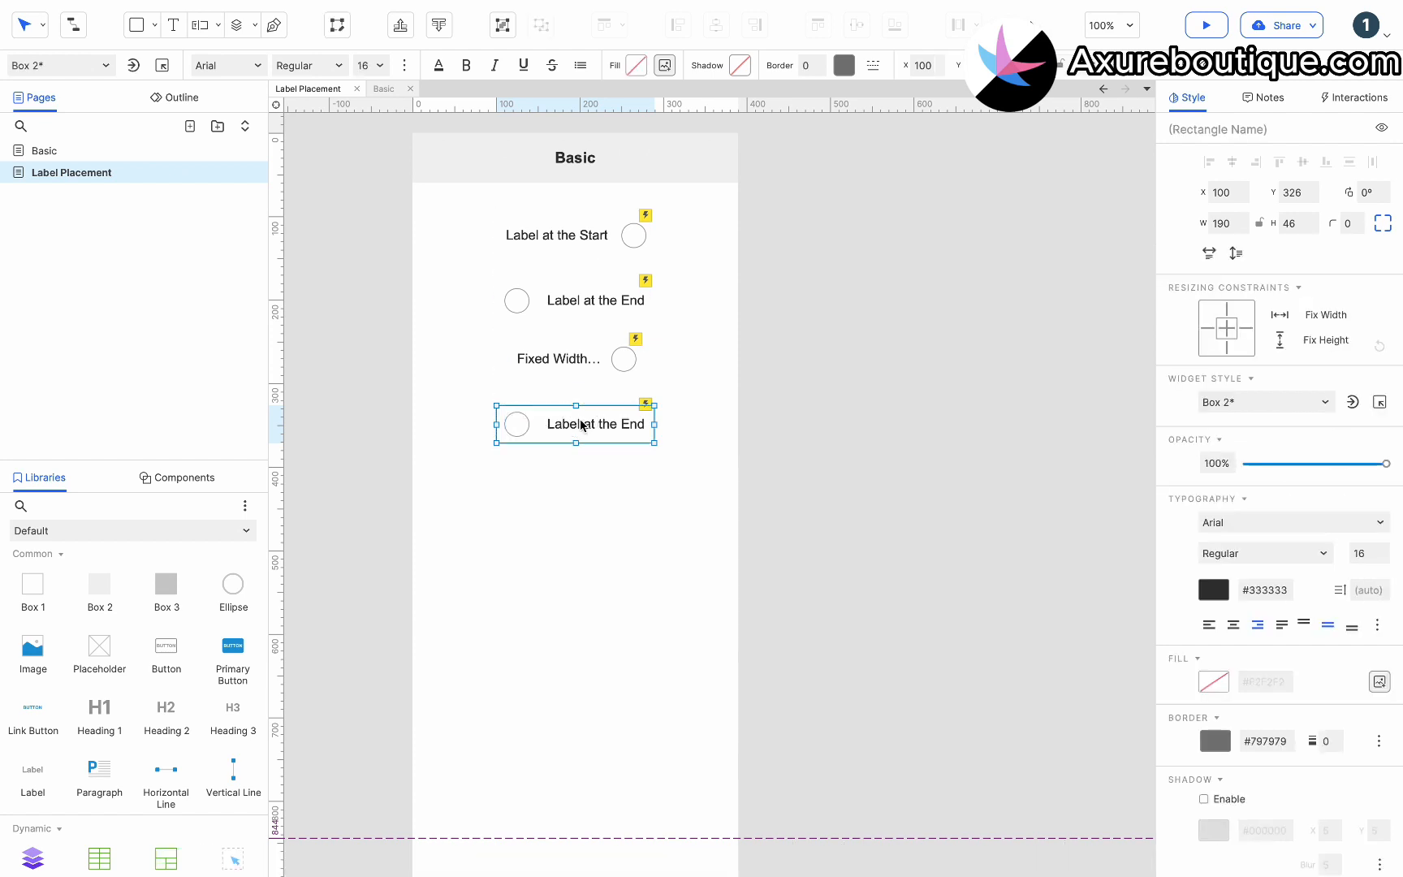
double_click(581, 424)
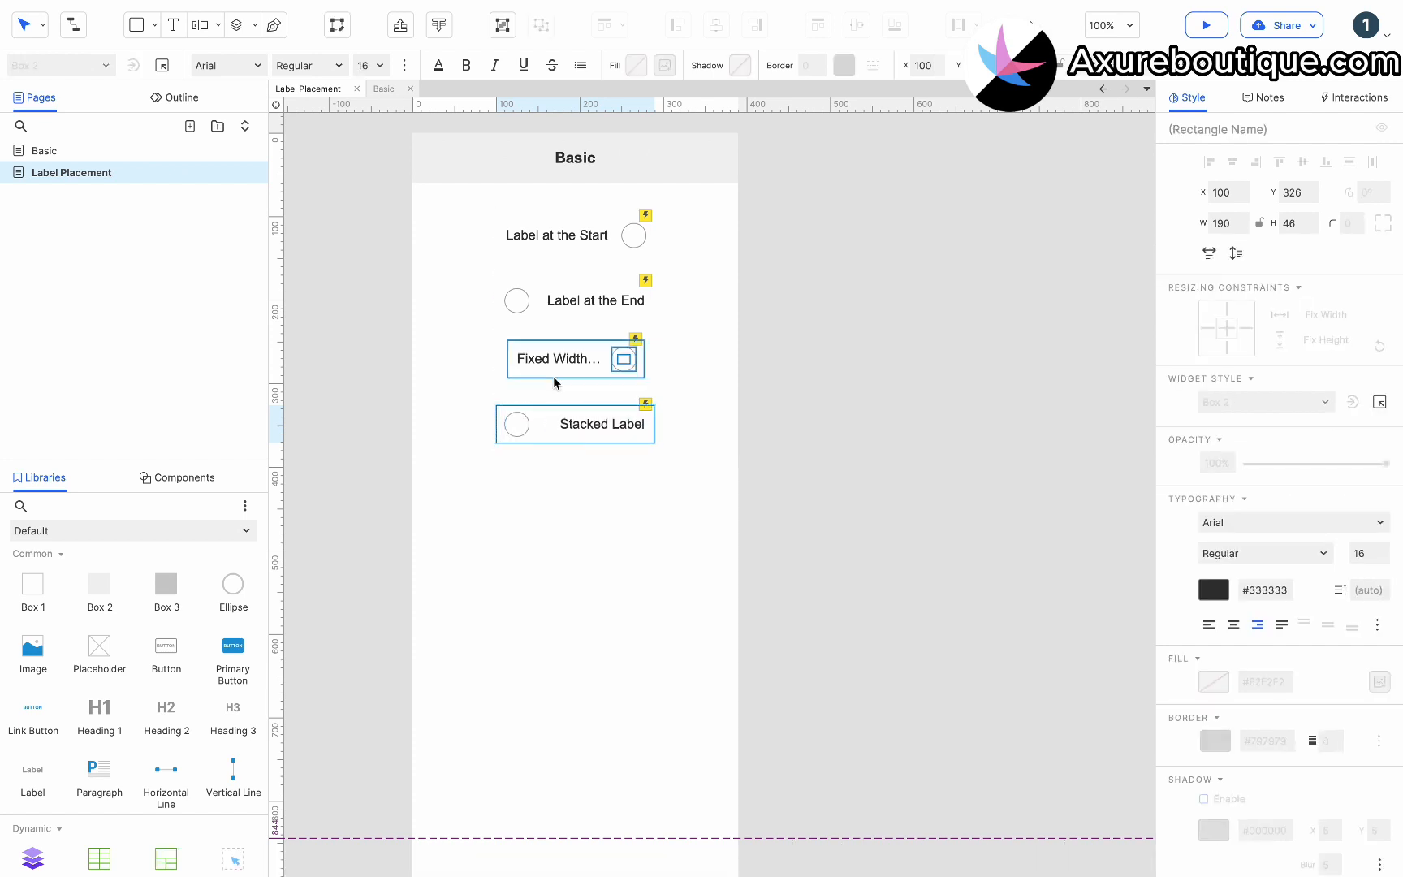
Center the "Stacked Label" text horizontally and move its circle to the middle beneath the text
click(557, 432)
click(568, 432)
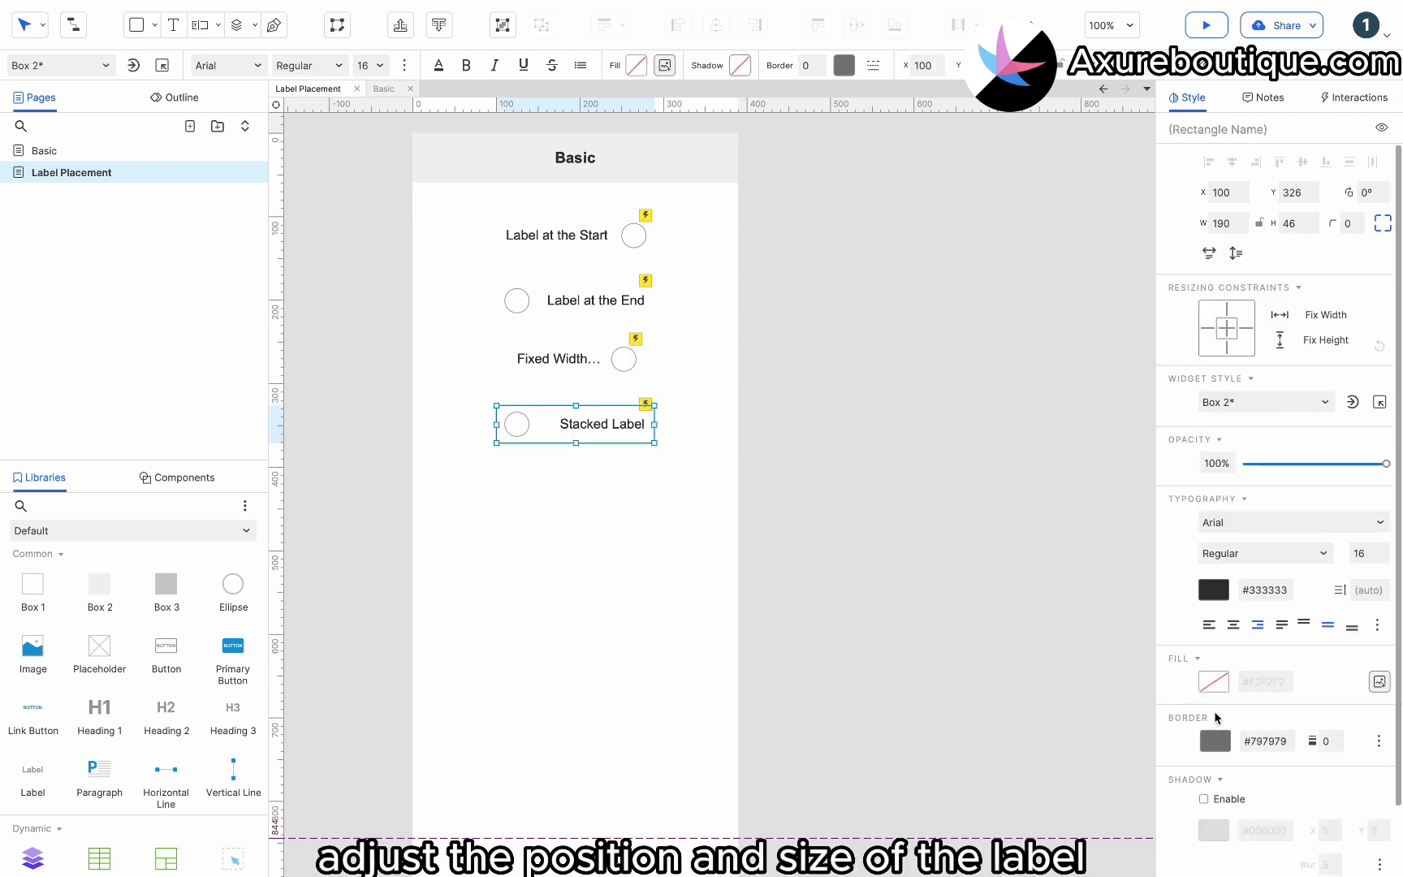
click(1233, 625)
click(517, 431)
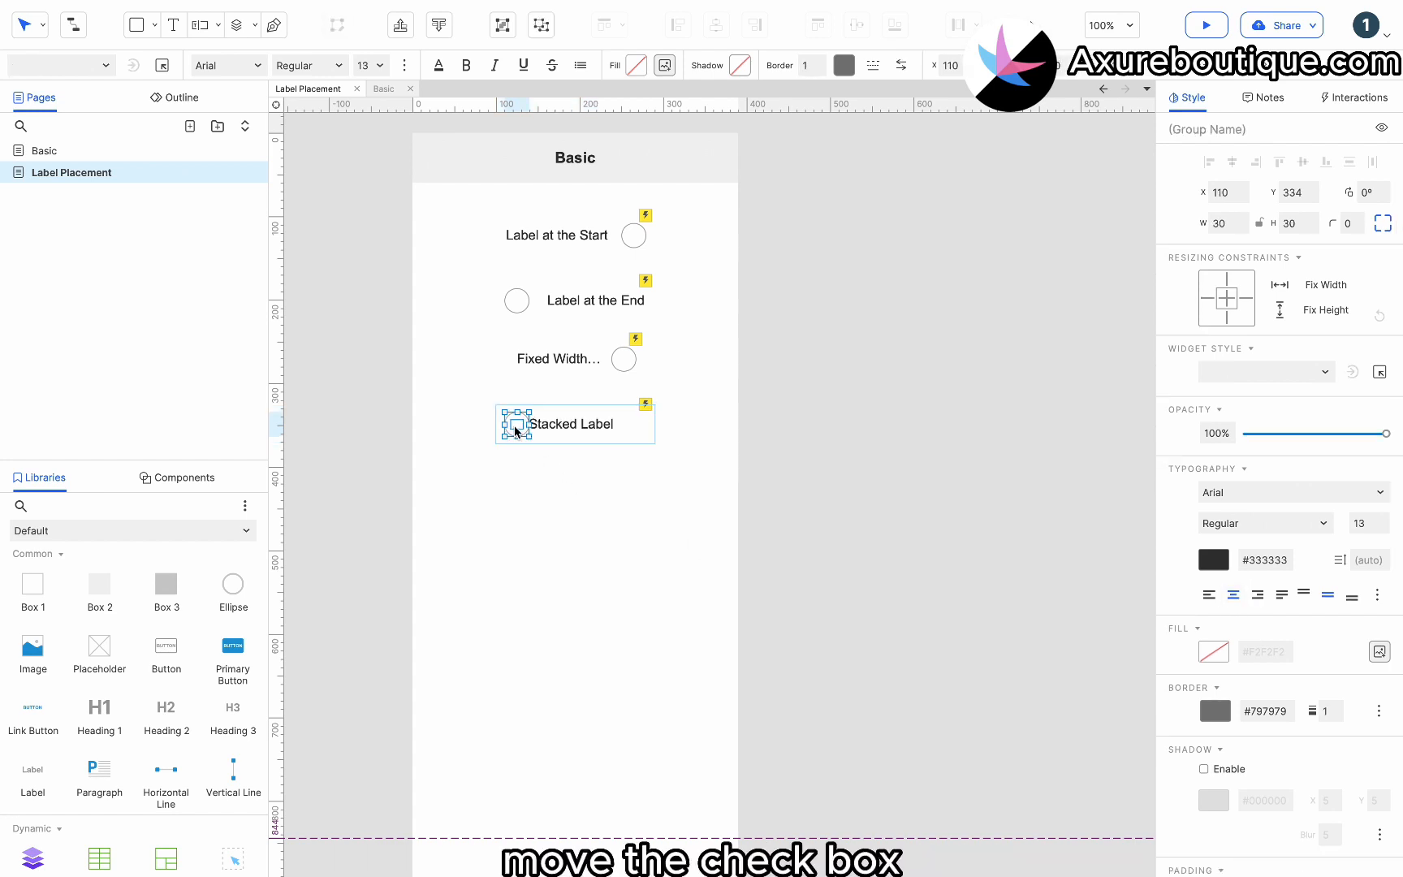
drag(516, 432, 576, 476)
Give the "Stacked Label" rectangle a font size of 12, a height of 84 and top-aligned text
click(370, 65)
click(369, 169)
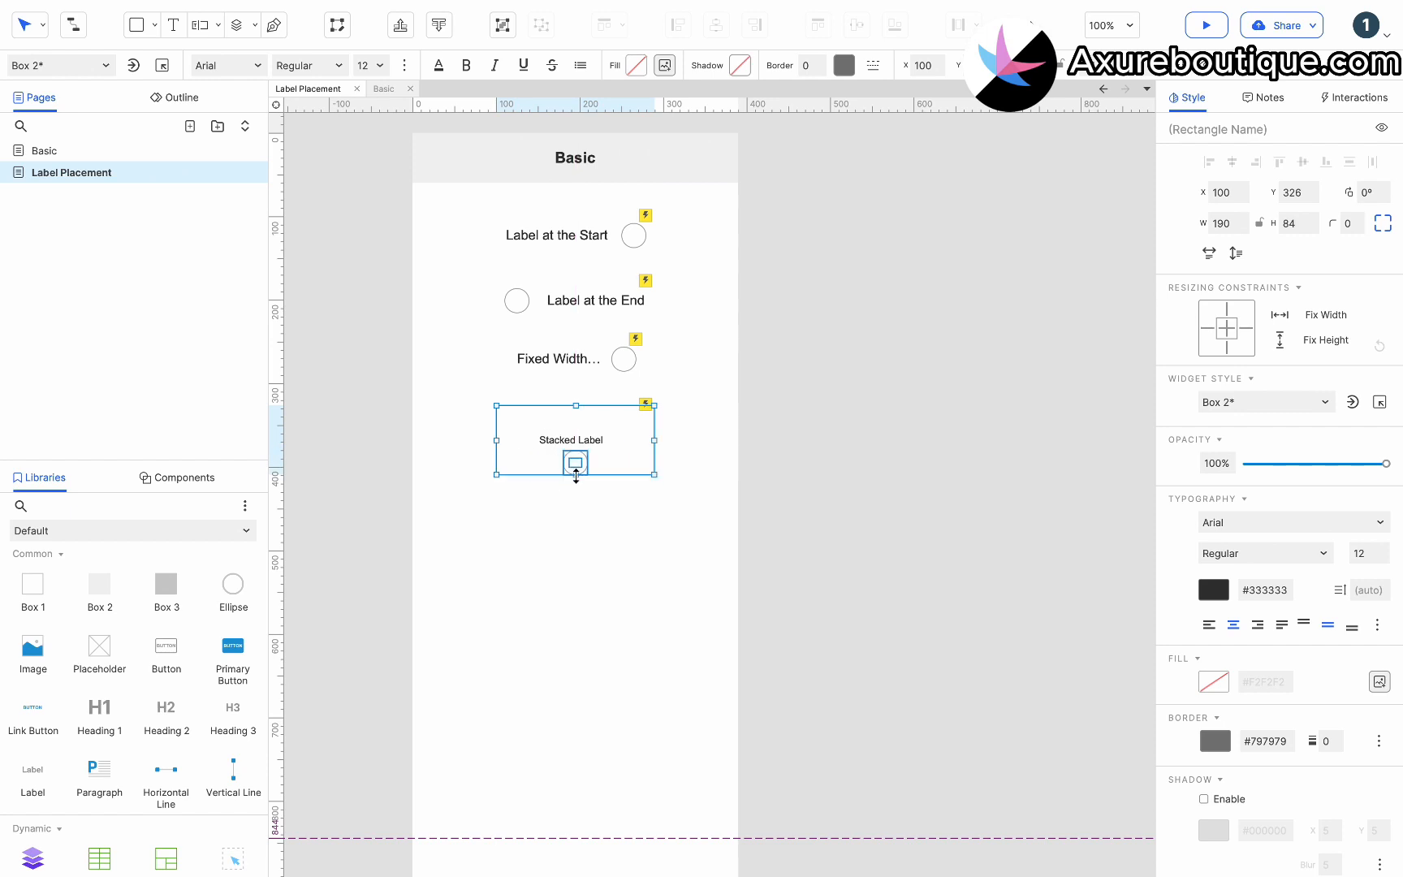
click(1304, 621)
scroll(1290, 730, down, 2)
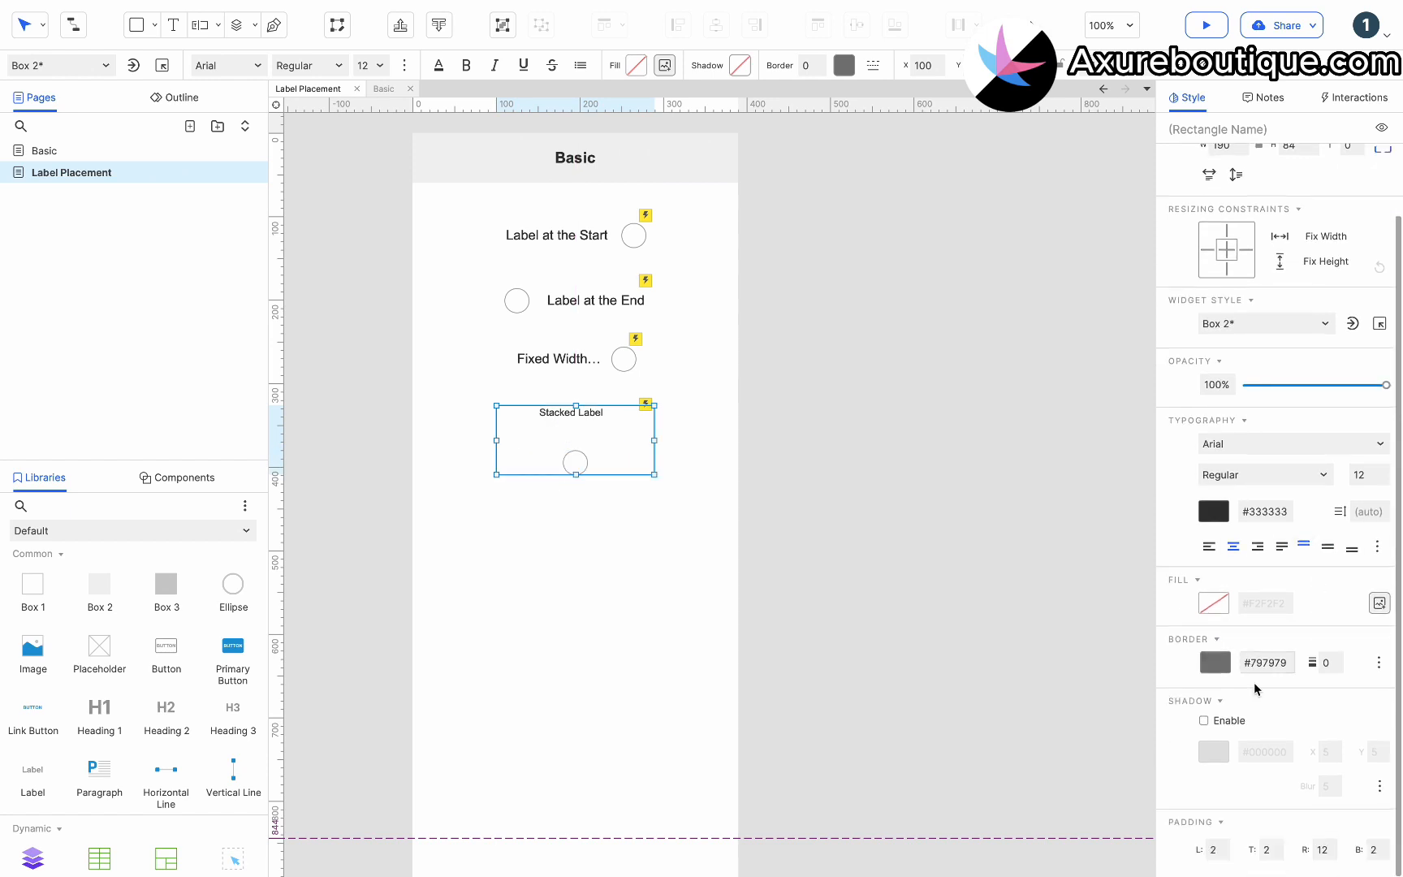
Increase the "Stacked Label" rectangle's top padding and move its circle up closer to the text
click(1278, 846)
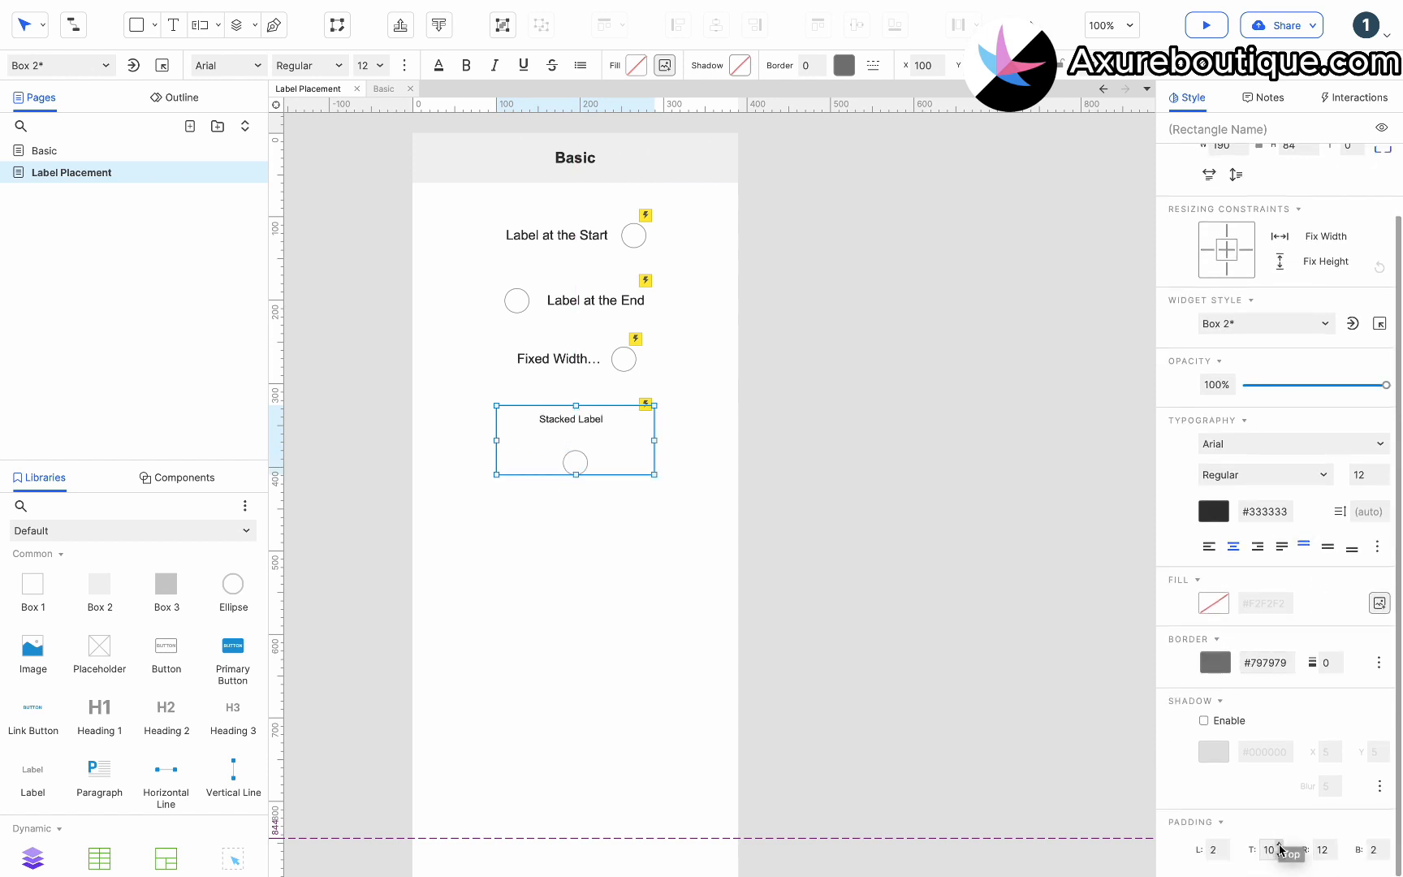
click(1279, 845)
click(573, 462)
drag(574, 468, 573, 458)
click(659, 516)
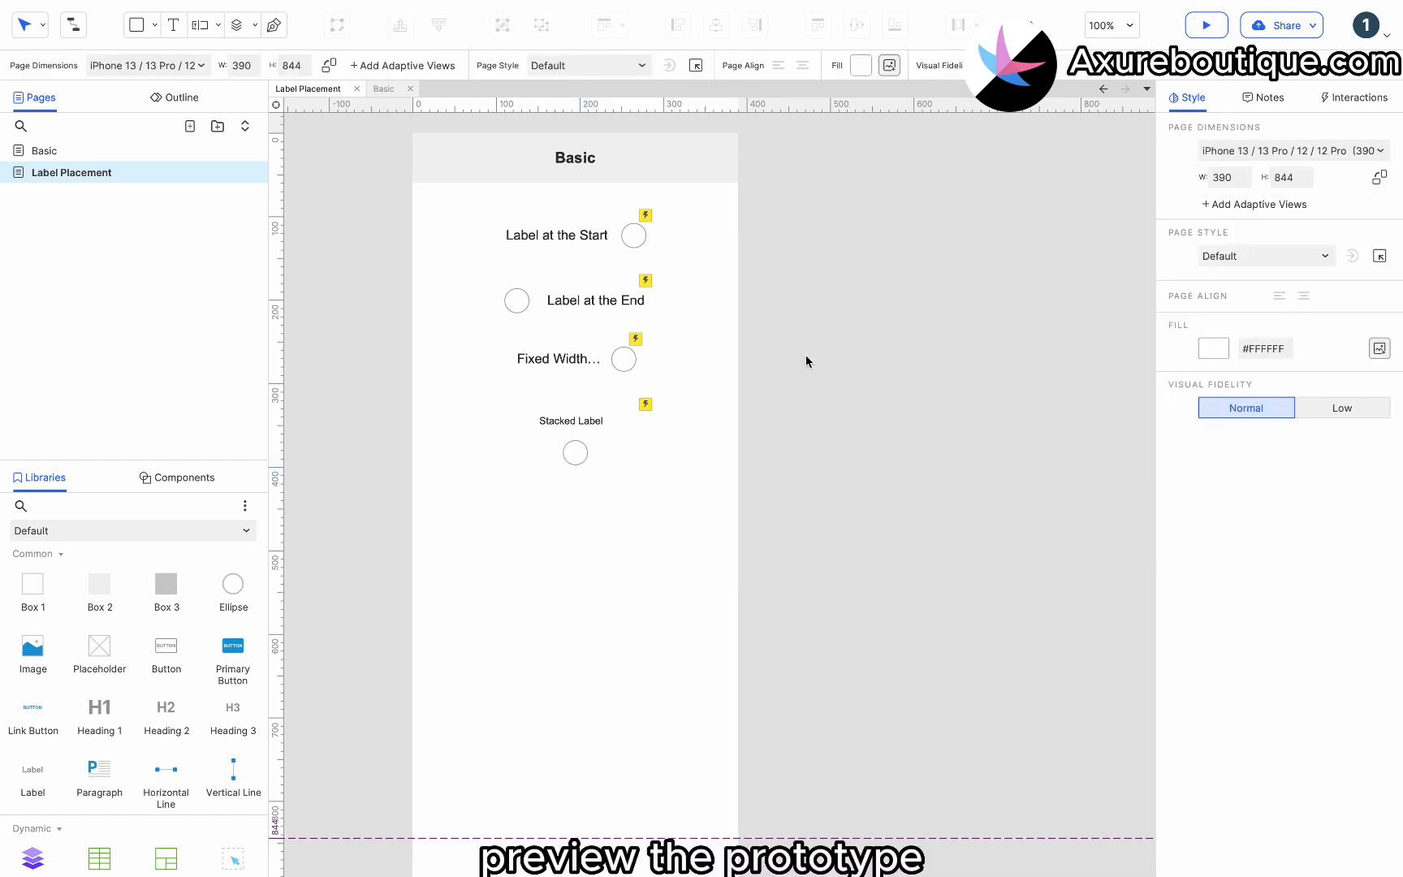
Preview the Label Placement page in the browser and toggle each of its four checkbox items
key(ctrl+period)
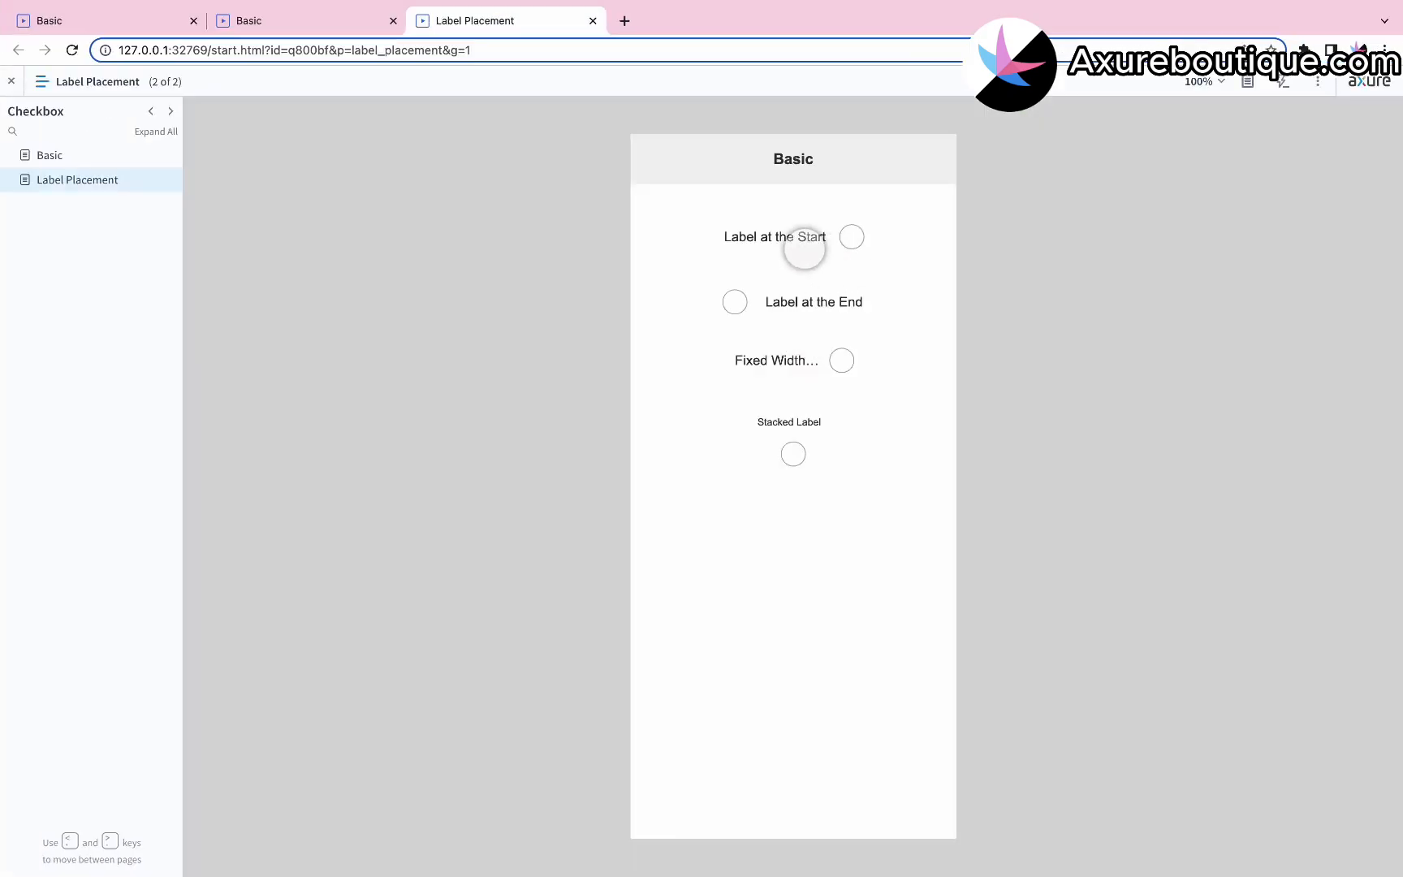
click(787, 238)
click(787, 237)
click(801, 307)
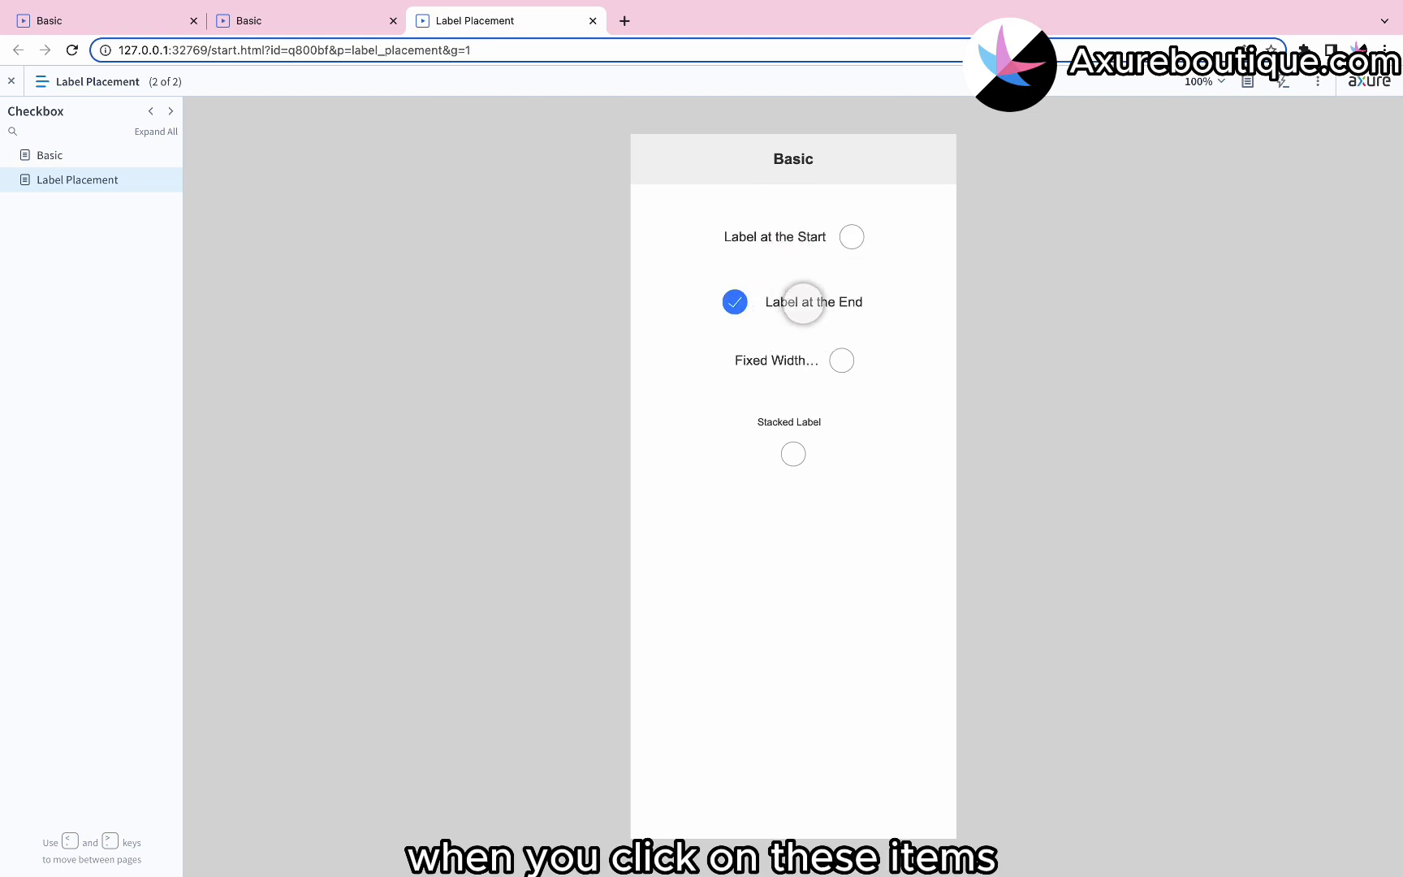
click(801, 301)
click(792, 360)
click(791, 361)
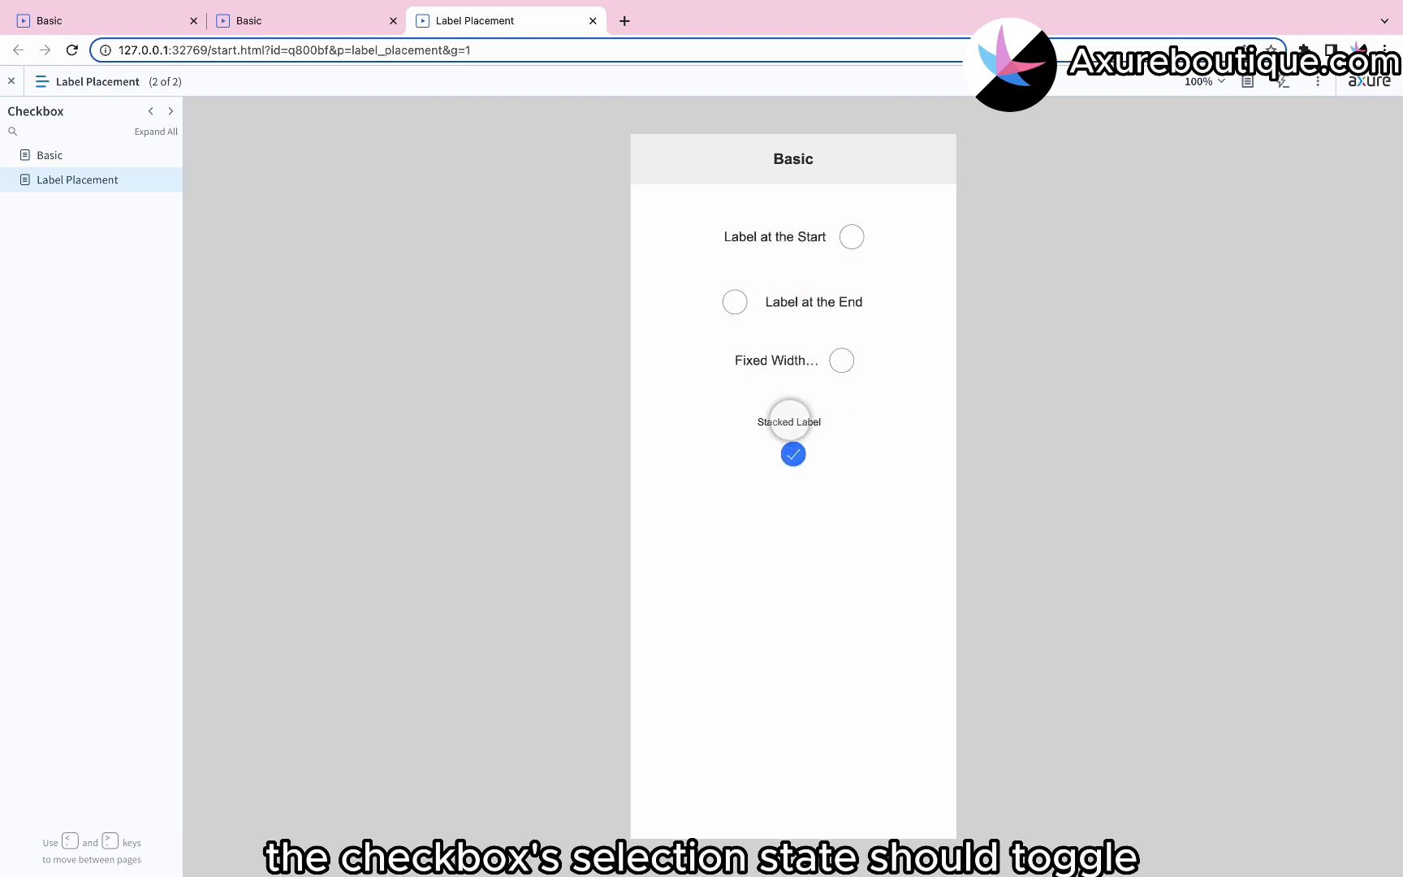
key(ctrl+Left)
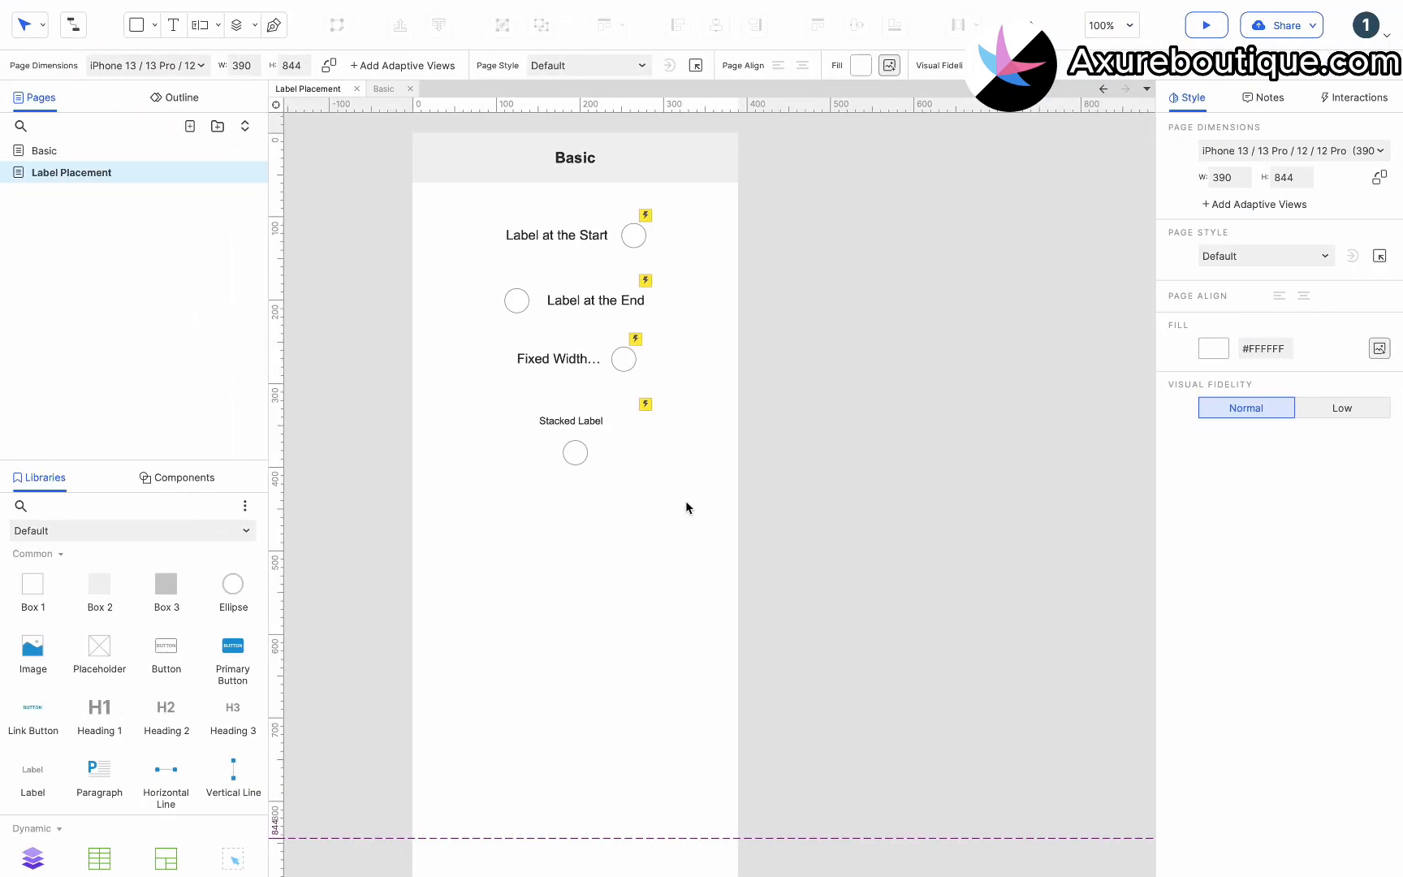
Duplicate the Basic page as a branch, name the copy "Alignment" and place it below Label Placement
click(175, 155)
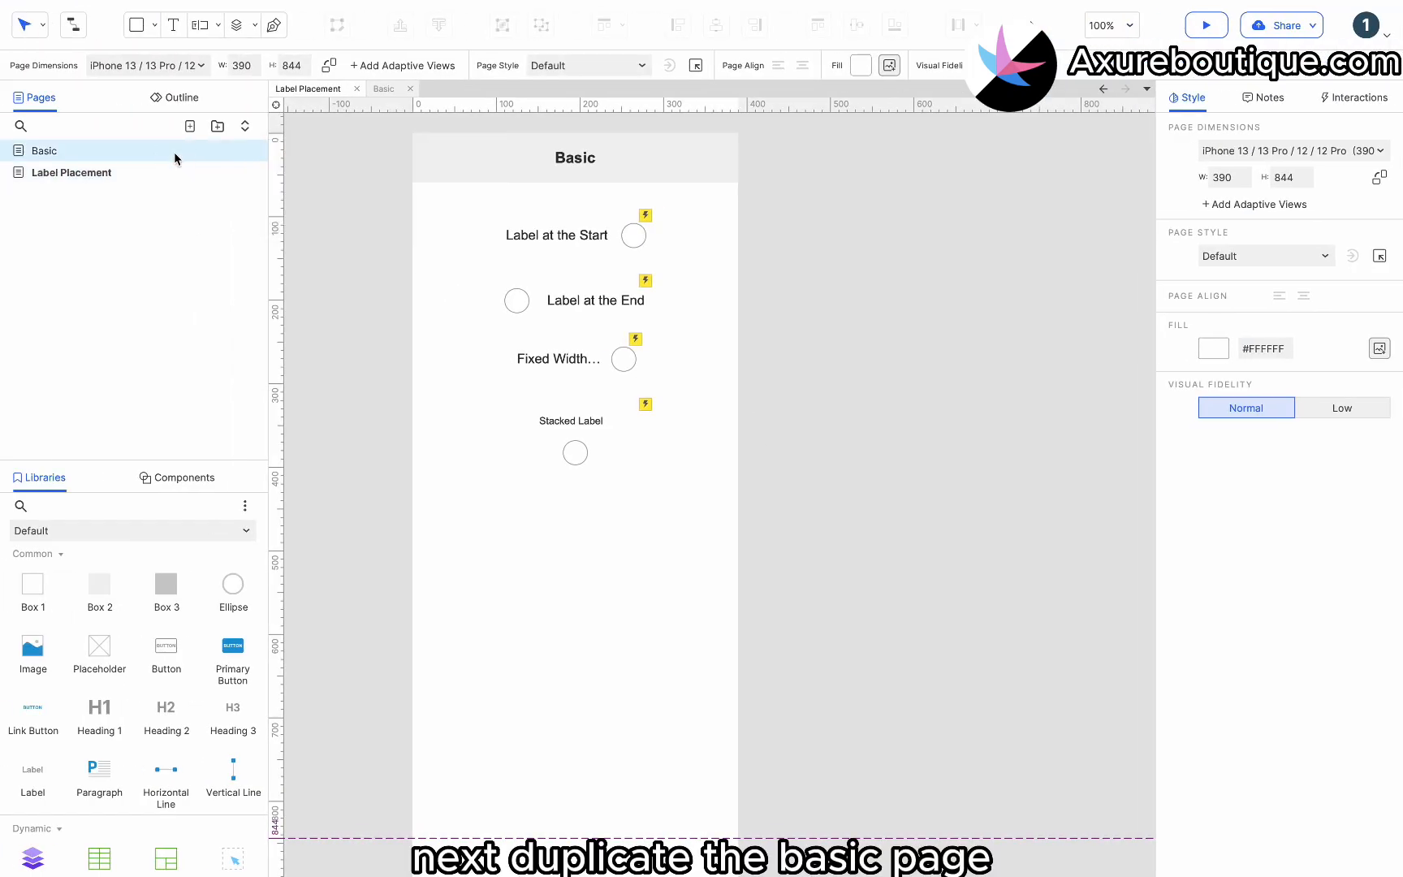
right_click(175, 154)
mouse_move(263, 291)
click(364, 310)
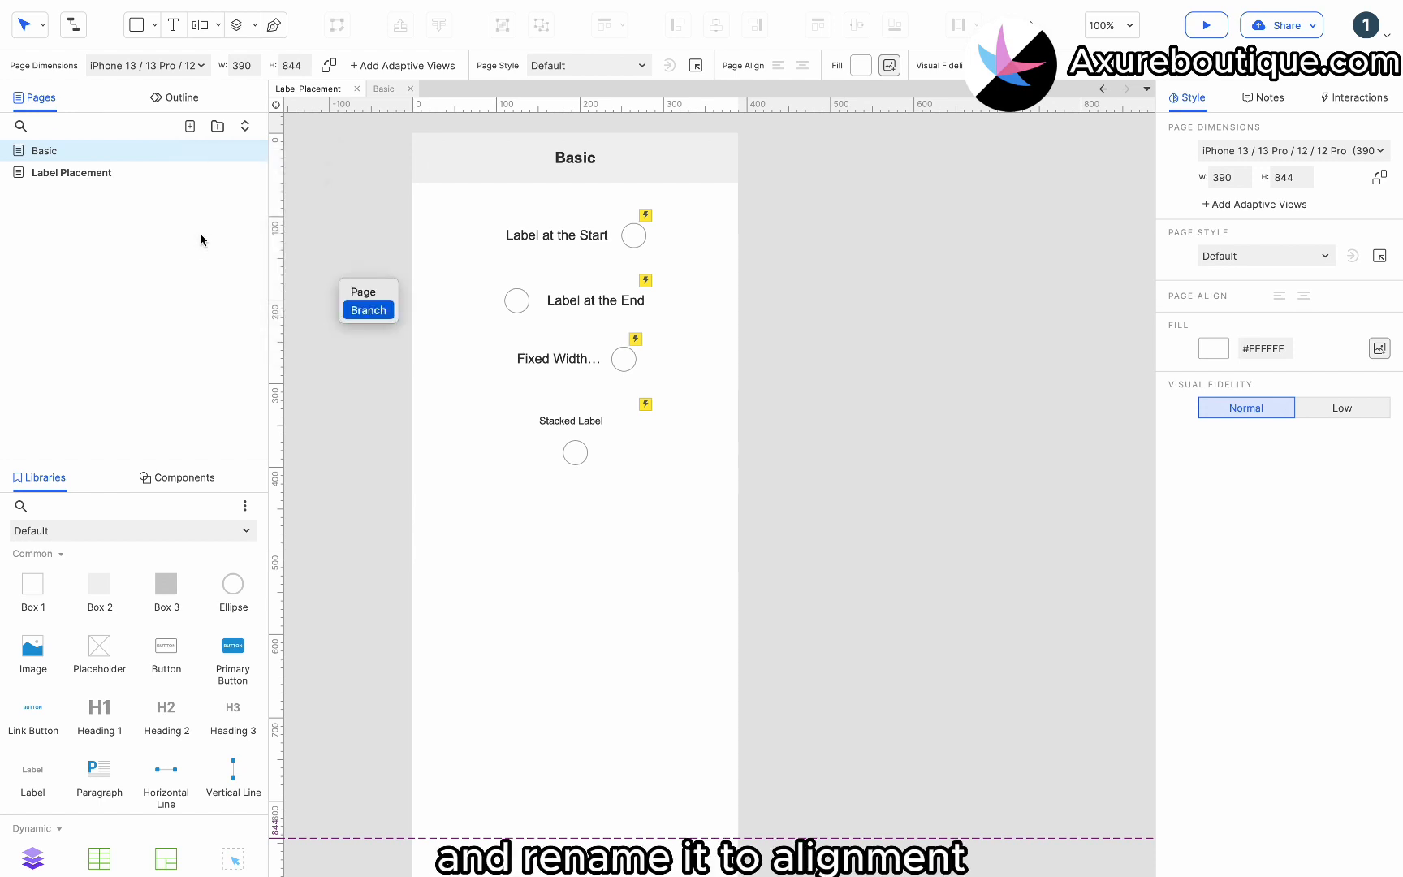
text(Ali)
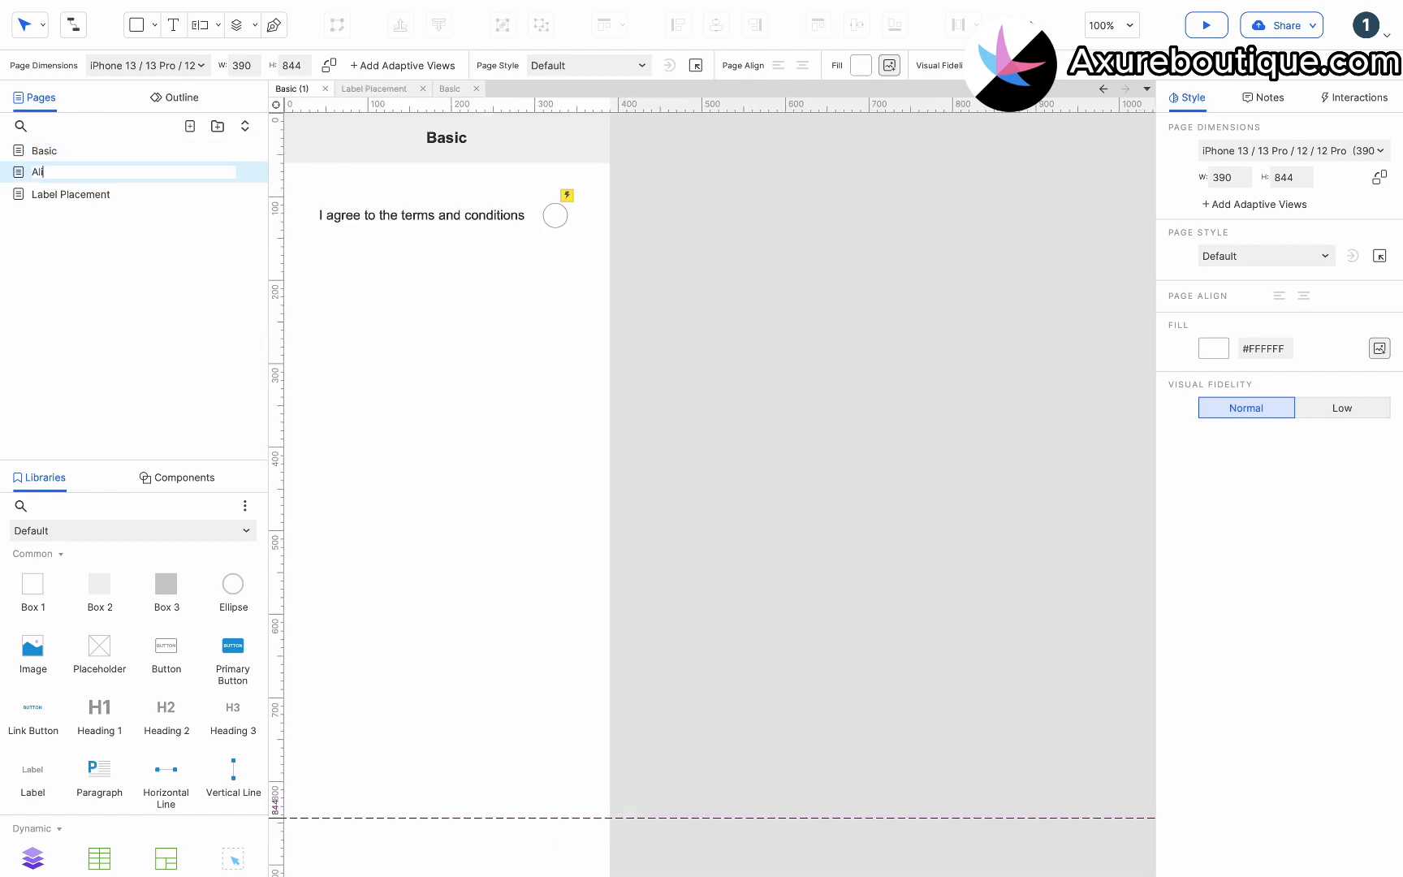
text(gnment)
key(Return)
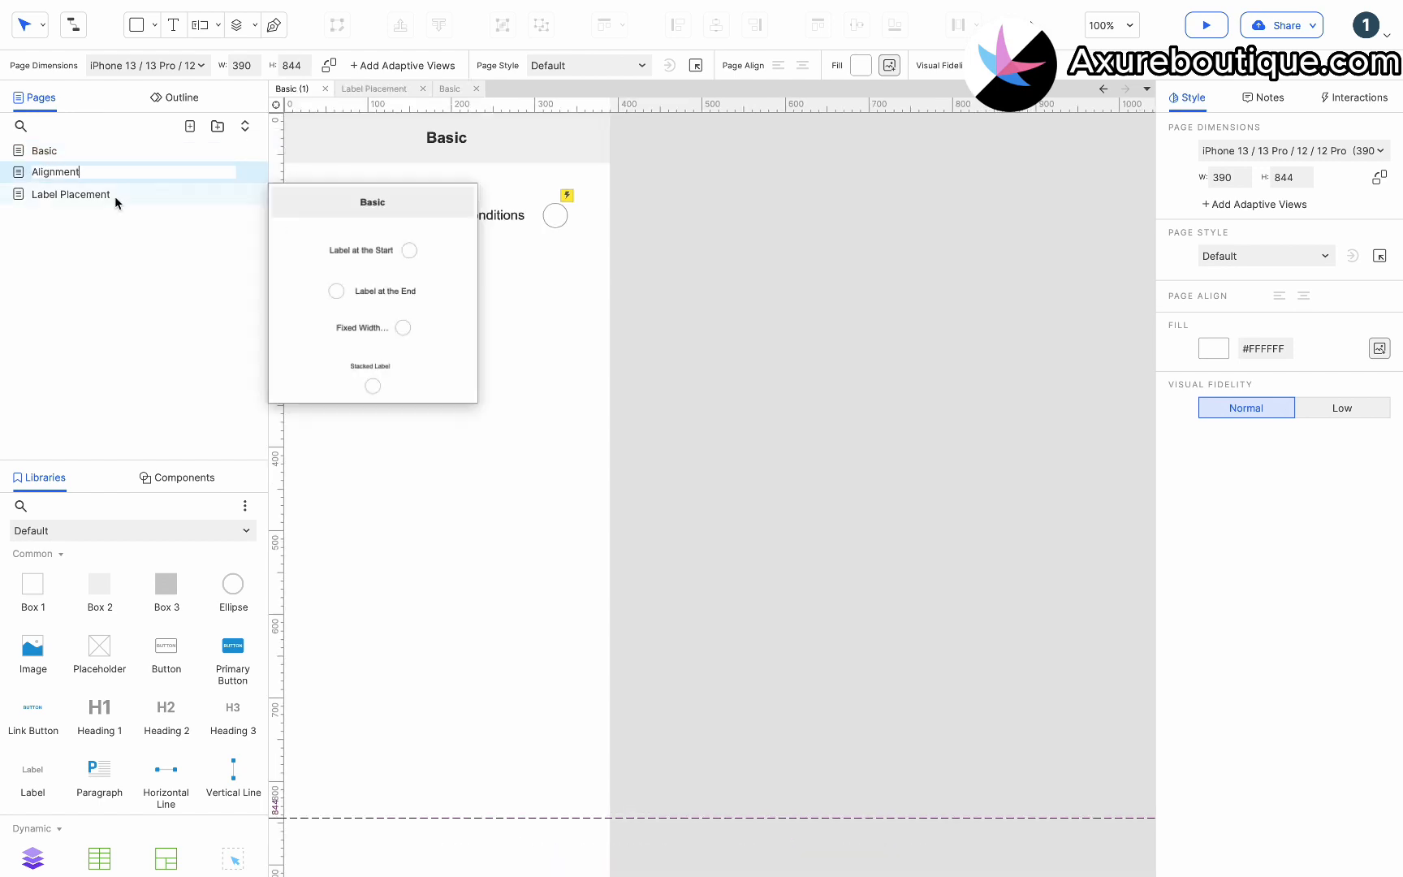
drag(32, 172, 18, 208)
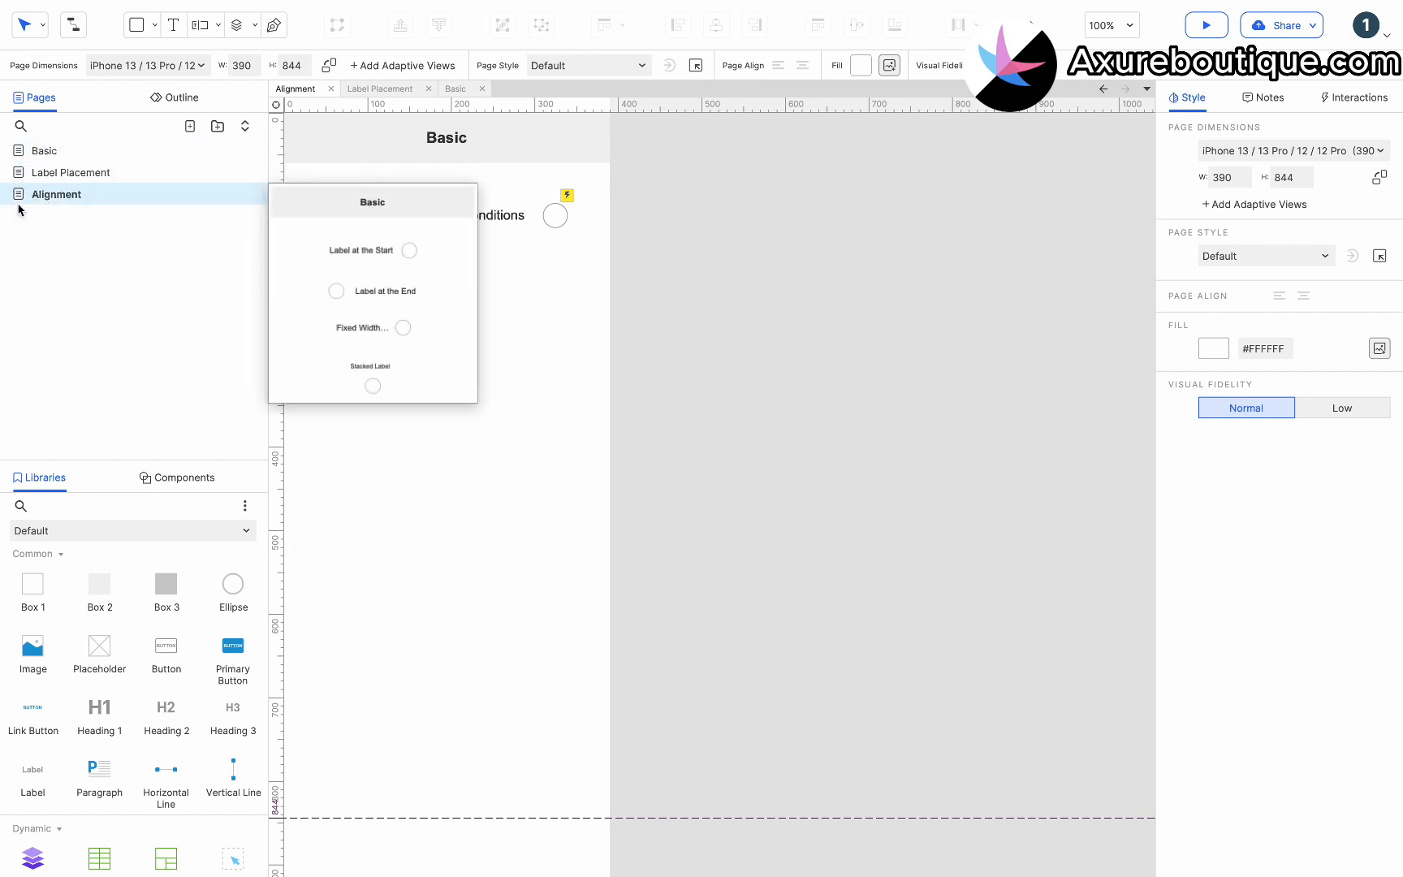
Extend the checkbox item's background on the Alignment page to a height of 120
click(348, 216)
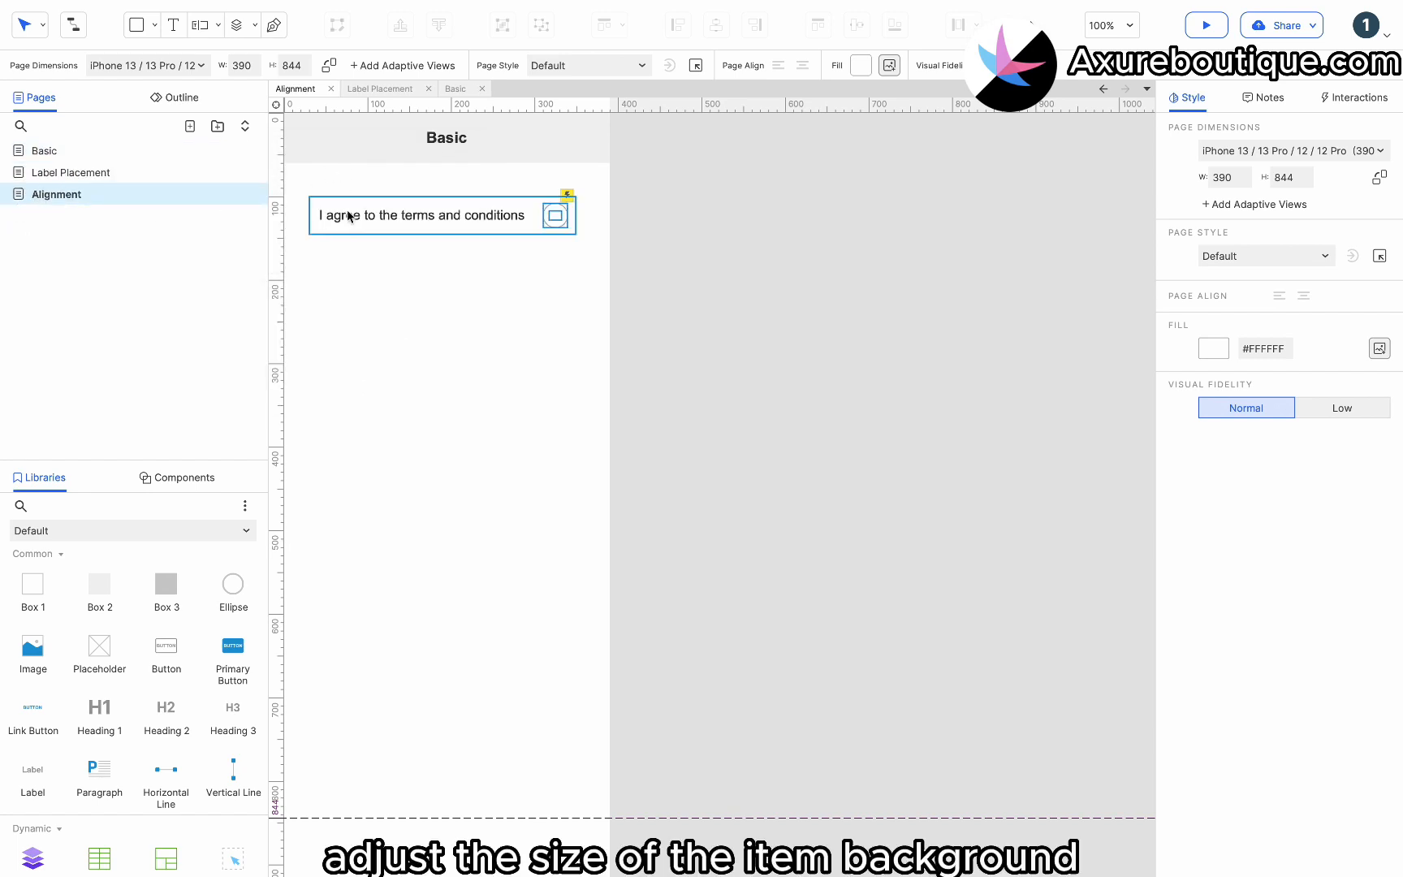
click(390, 225)
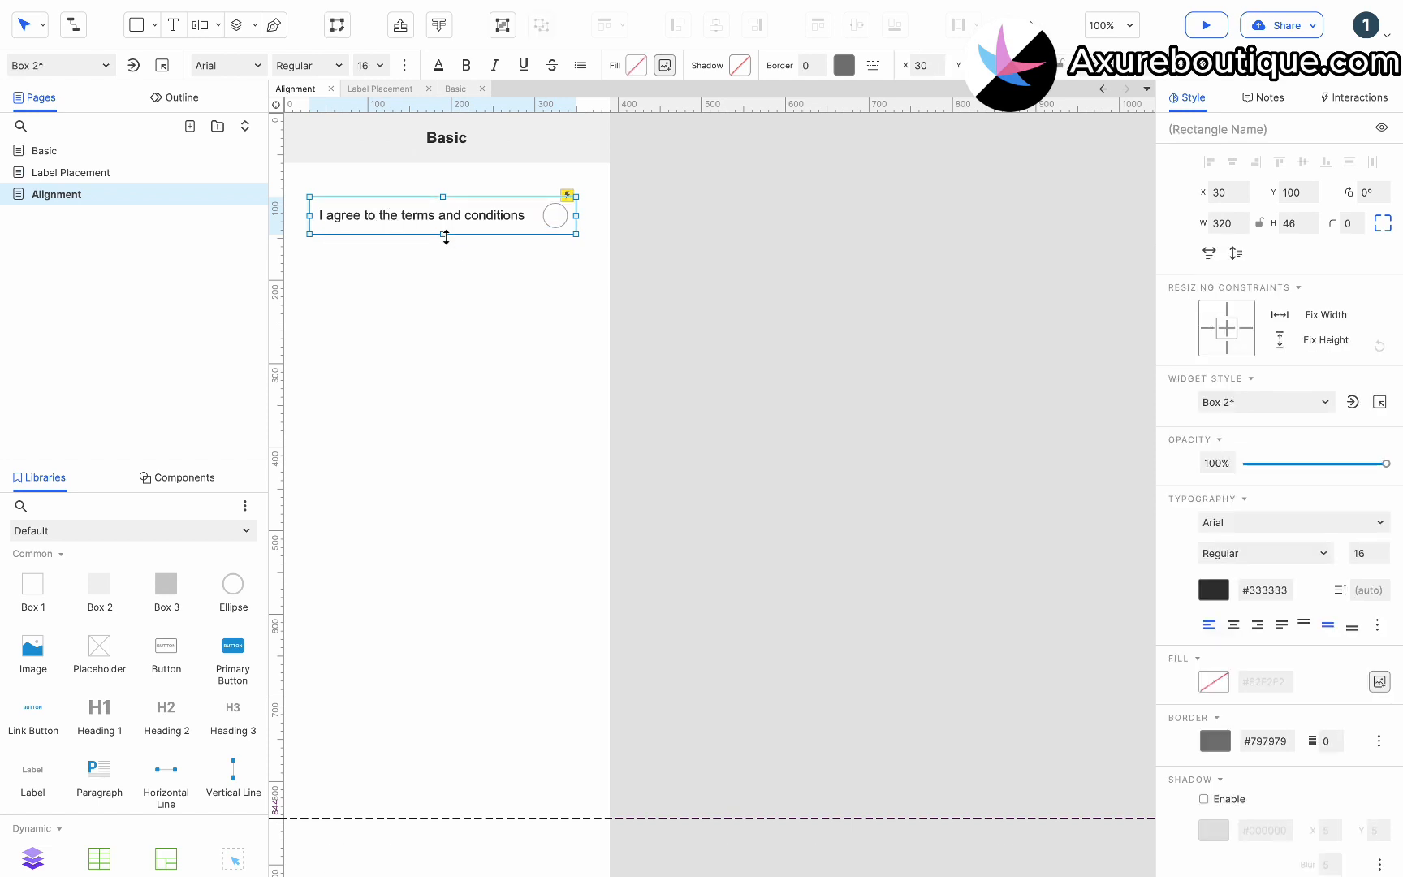
drag(446, 237, 446, 296)
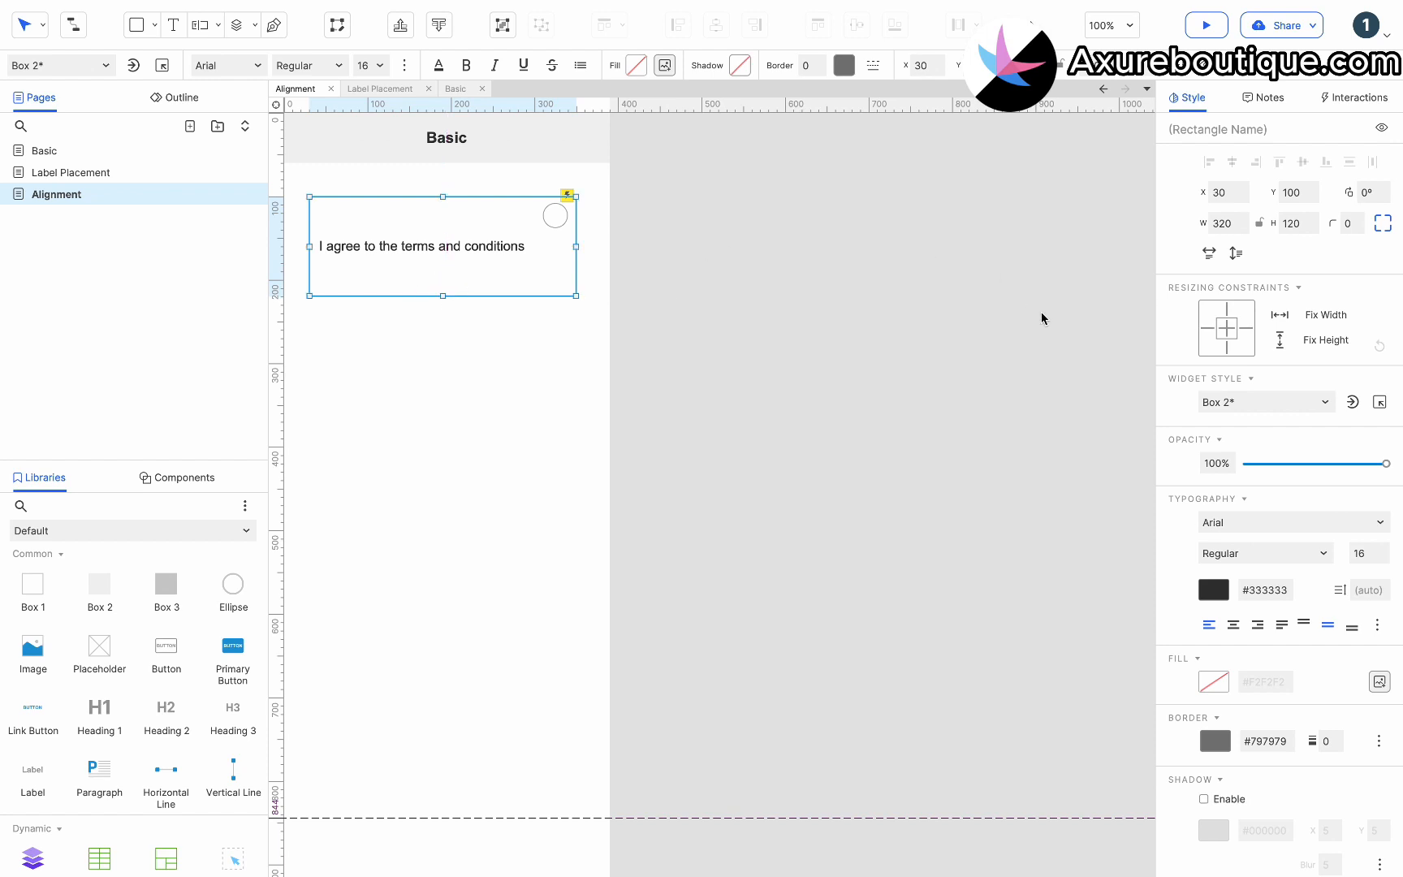
Align the item's text to the top with a top padding of 16 and place the circle beneath the start of the label
click(1304, 622)
scroll(1319, 753, down, 2)
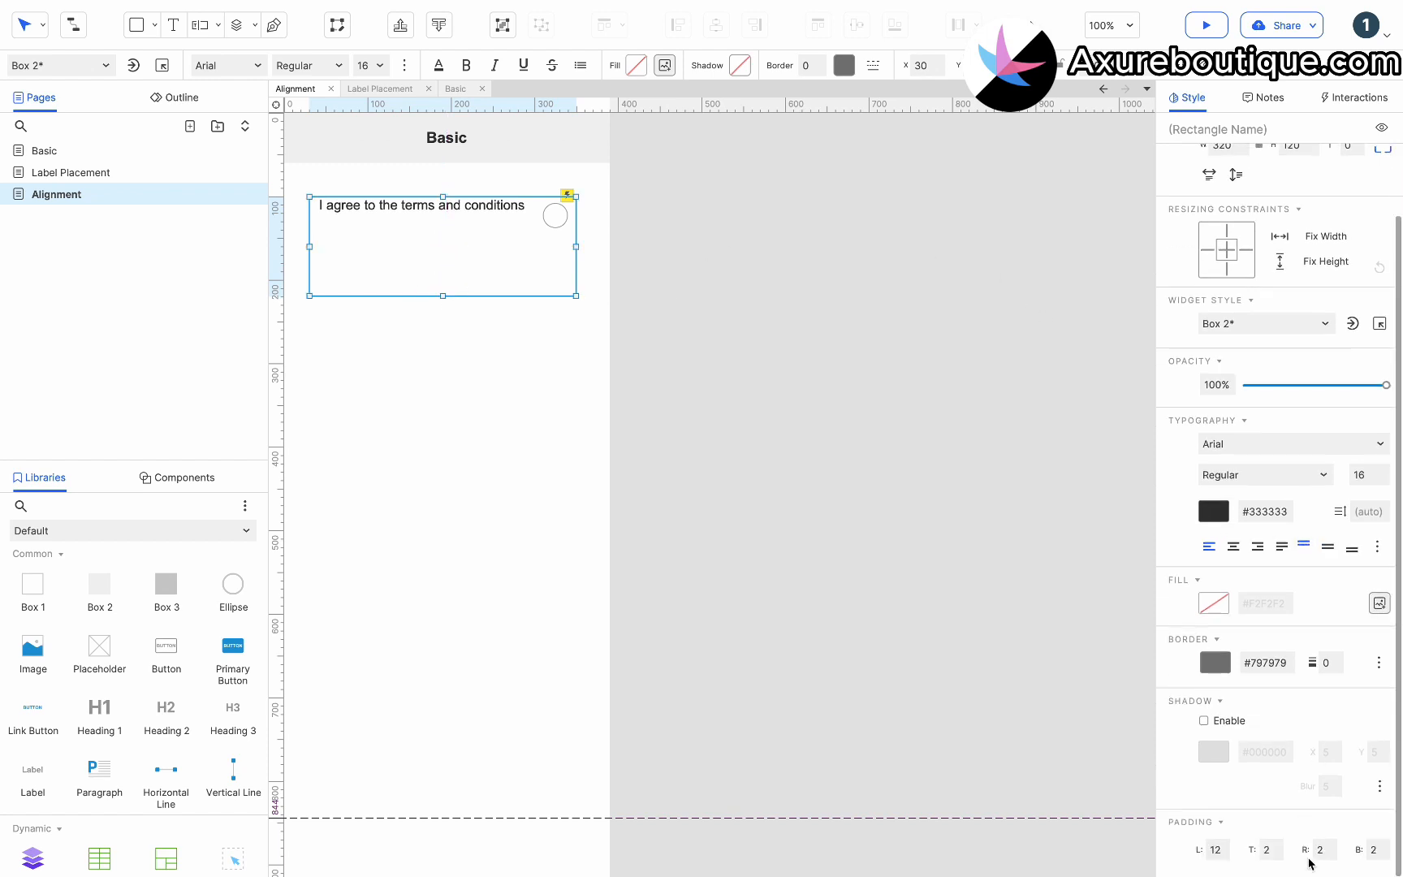
drag(1280, 847, 1281, 849)
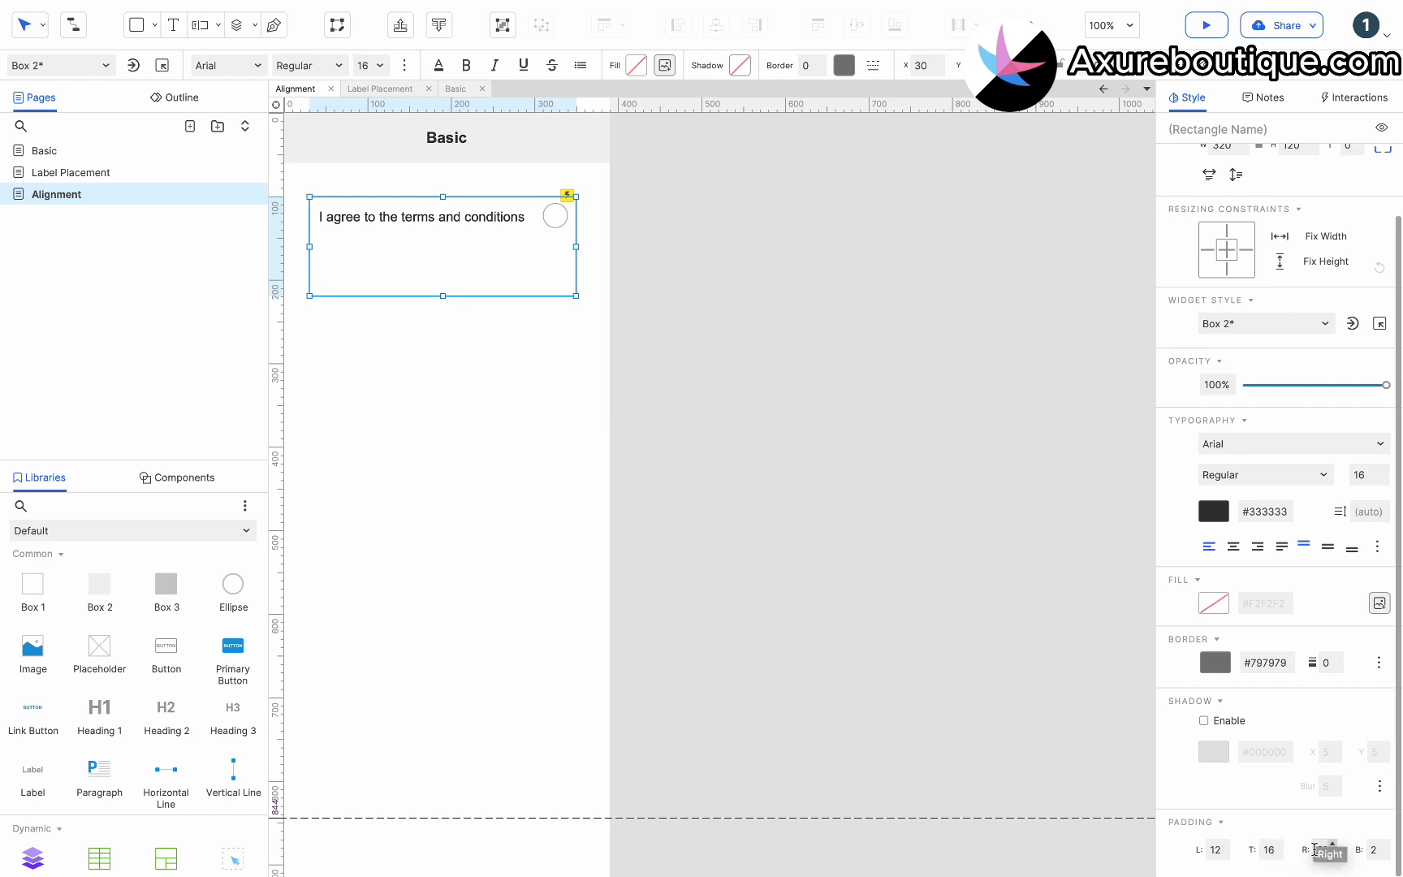
click(831, 737)
scroll(830, 738, left, 5)
scroll(830, 738, up, 2)
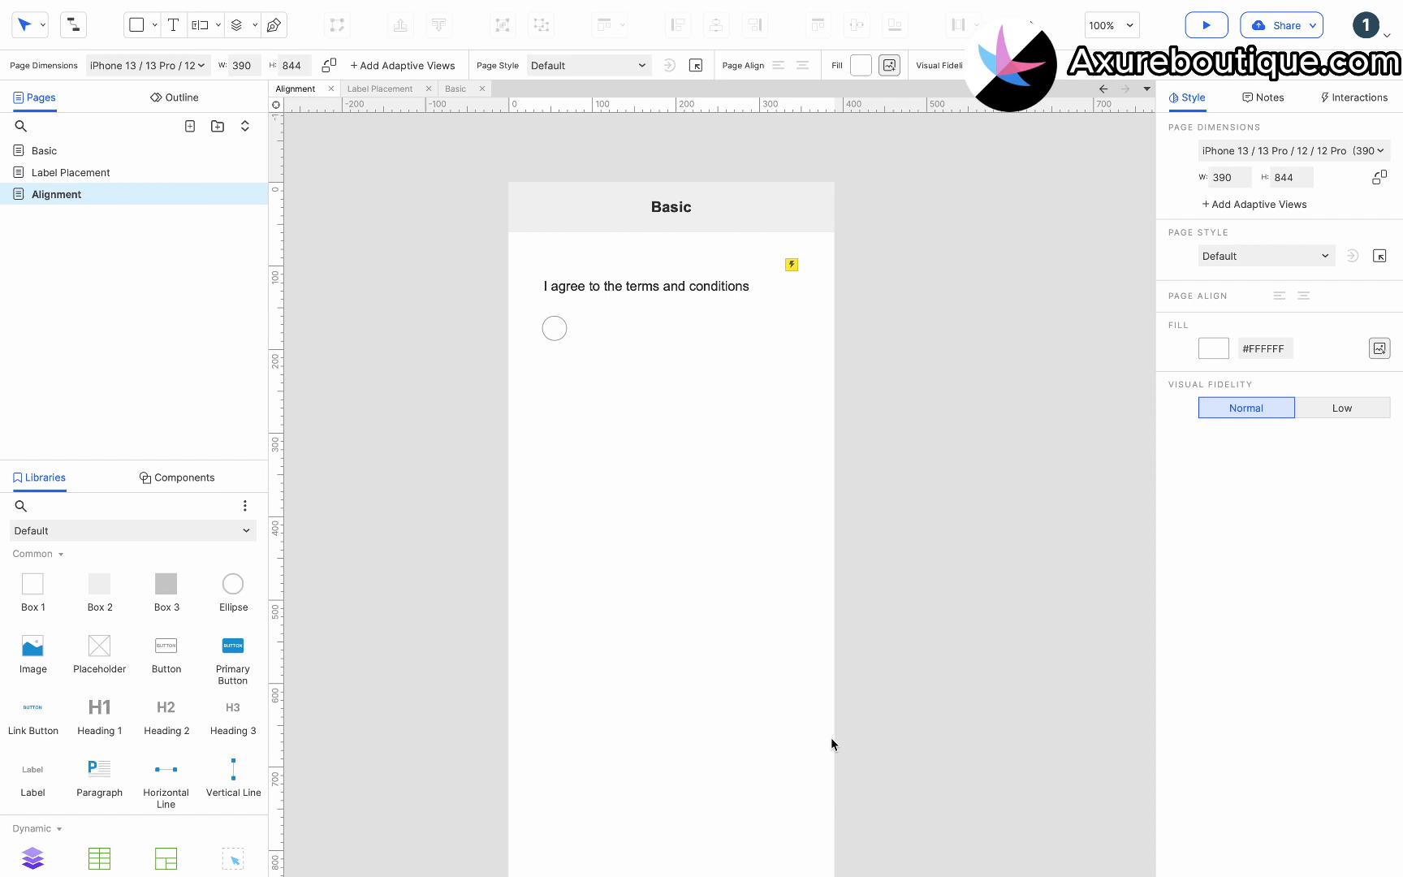
Give the item's background a 1-wide #AAAAAA border visible only on the bottom side
click(677, 302)
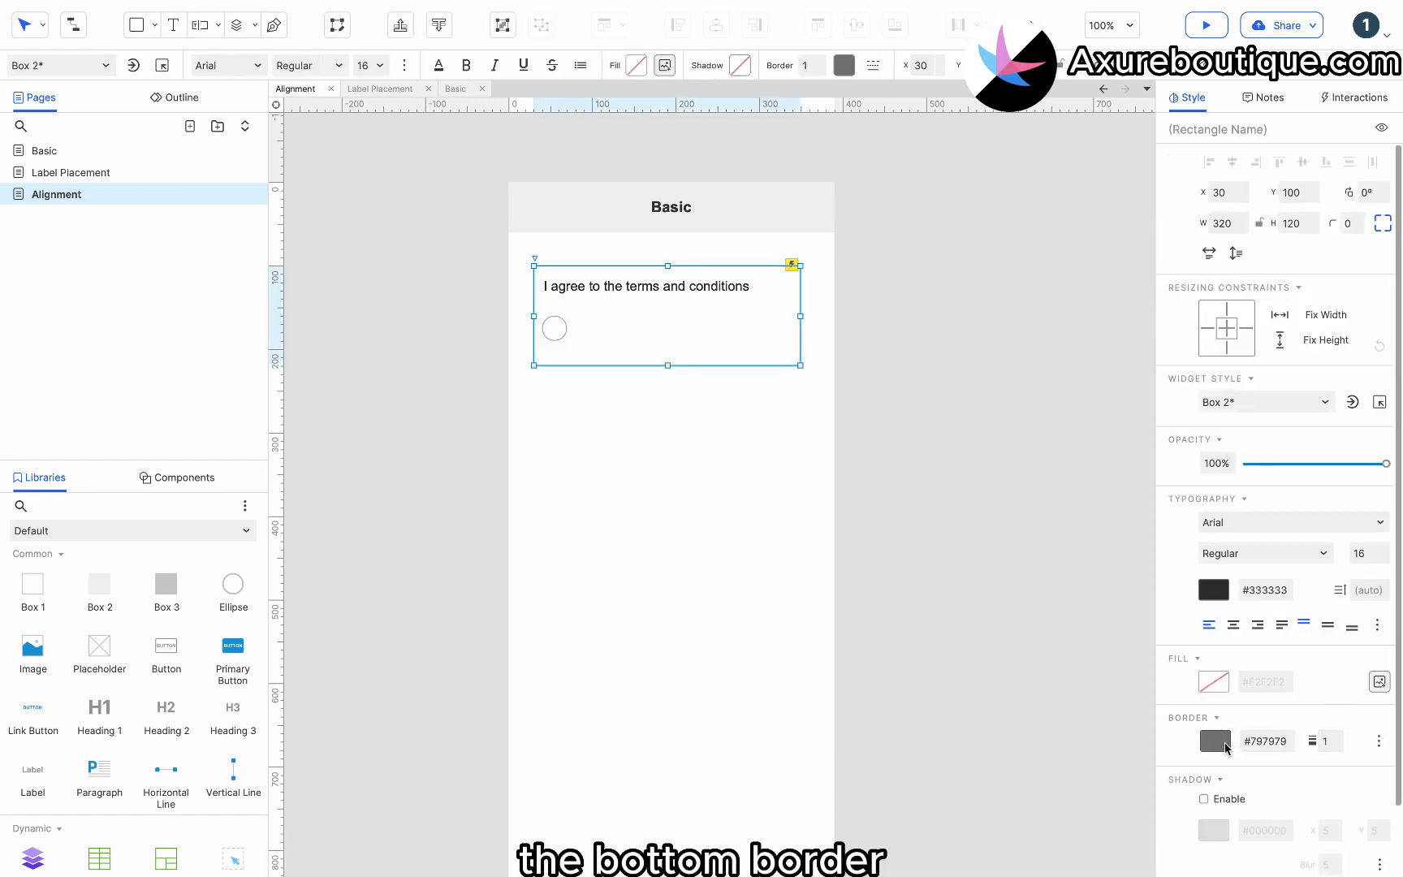
click(1226, 743)
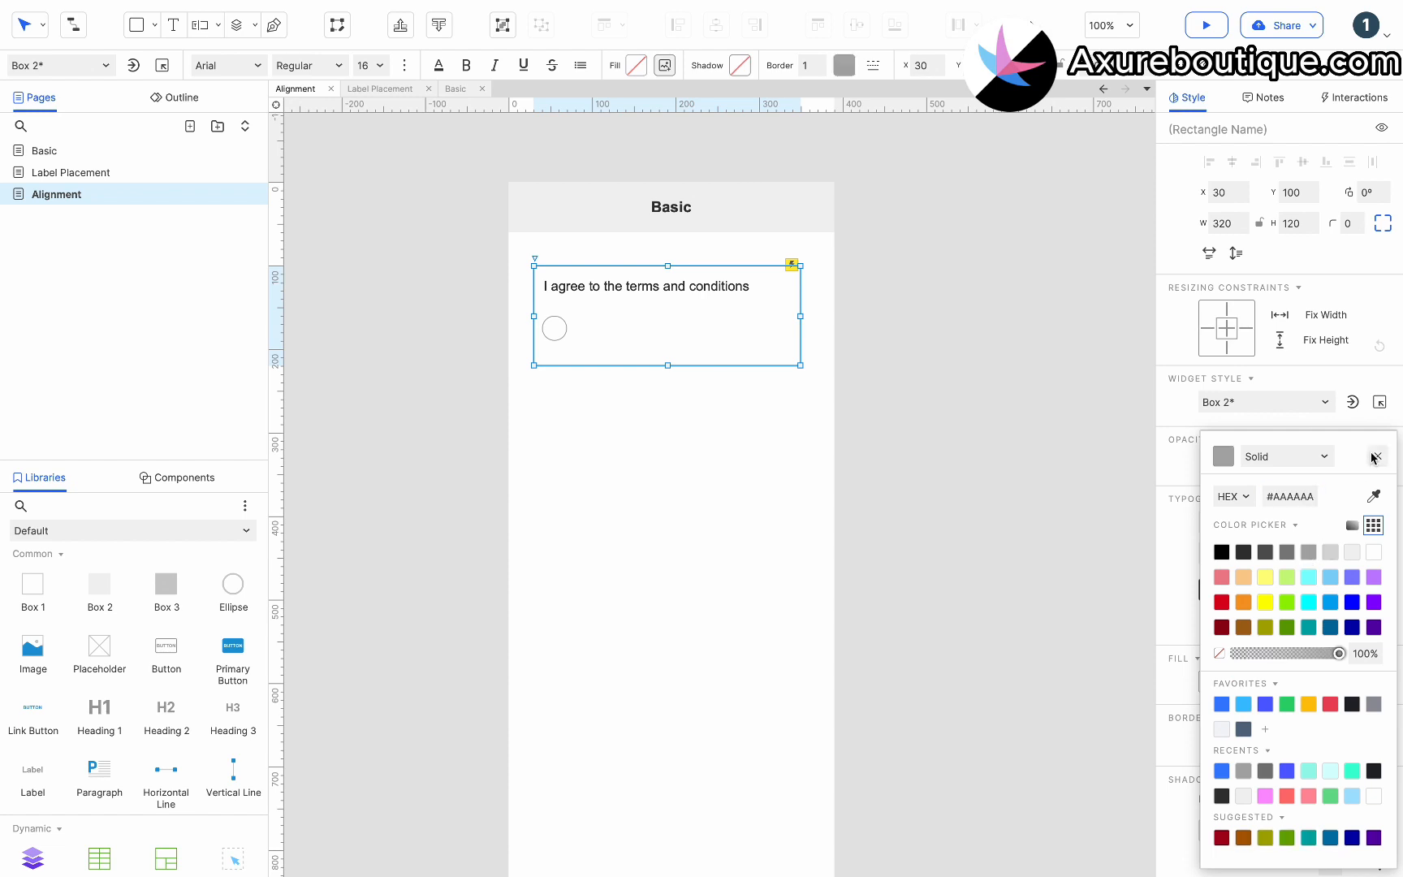
click(1377, 456)
click(1378, 741)
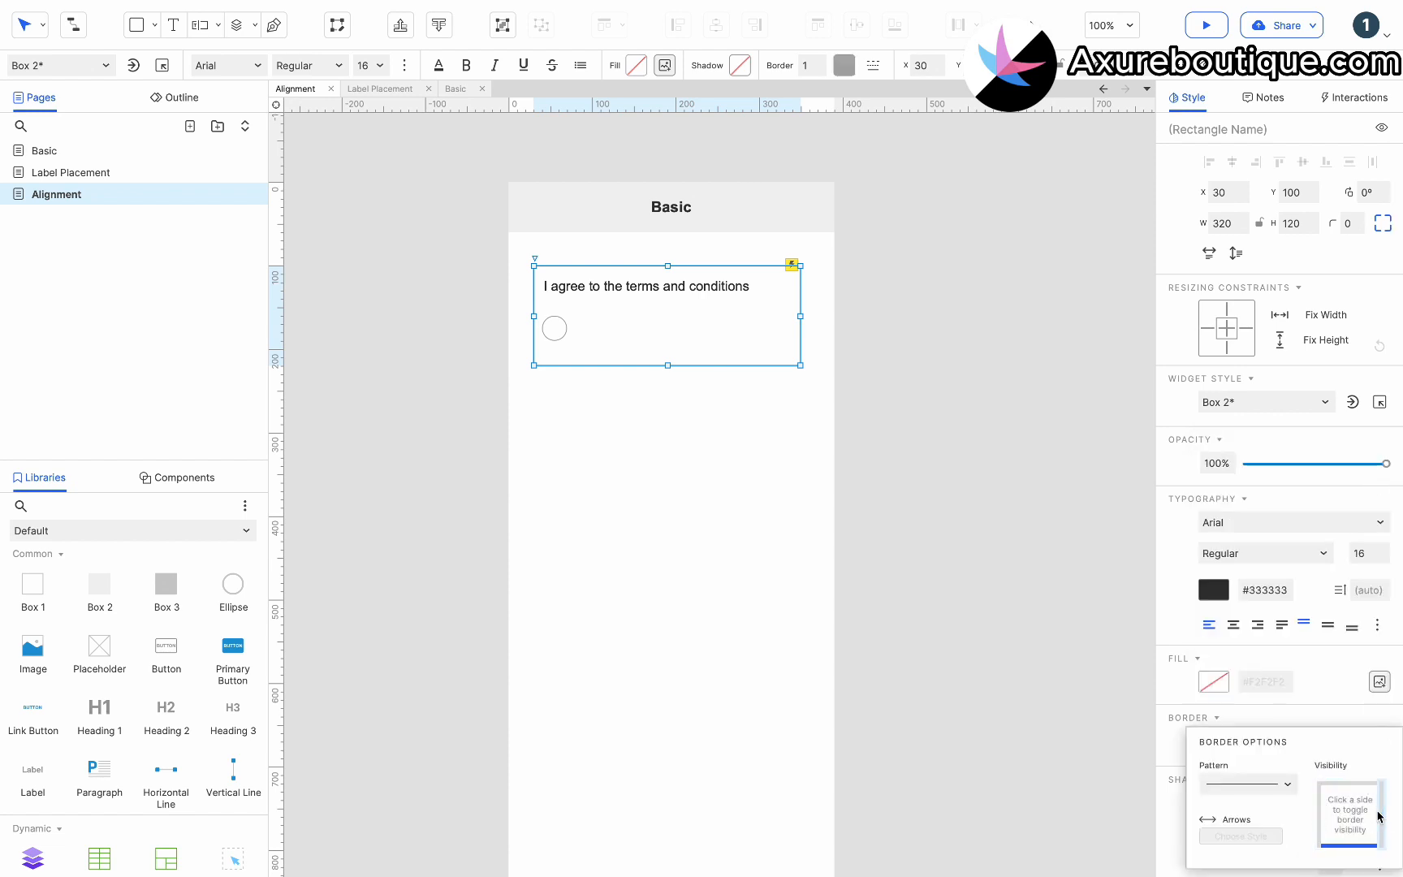
click(846, 625)
Place a copy of the item below at Y 280 and change its text to "Aligned to the Center"
click(696, 344)
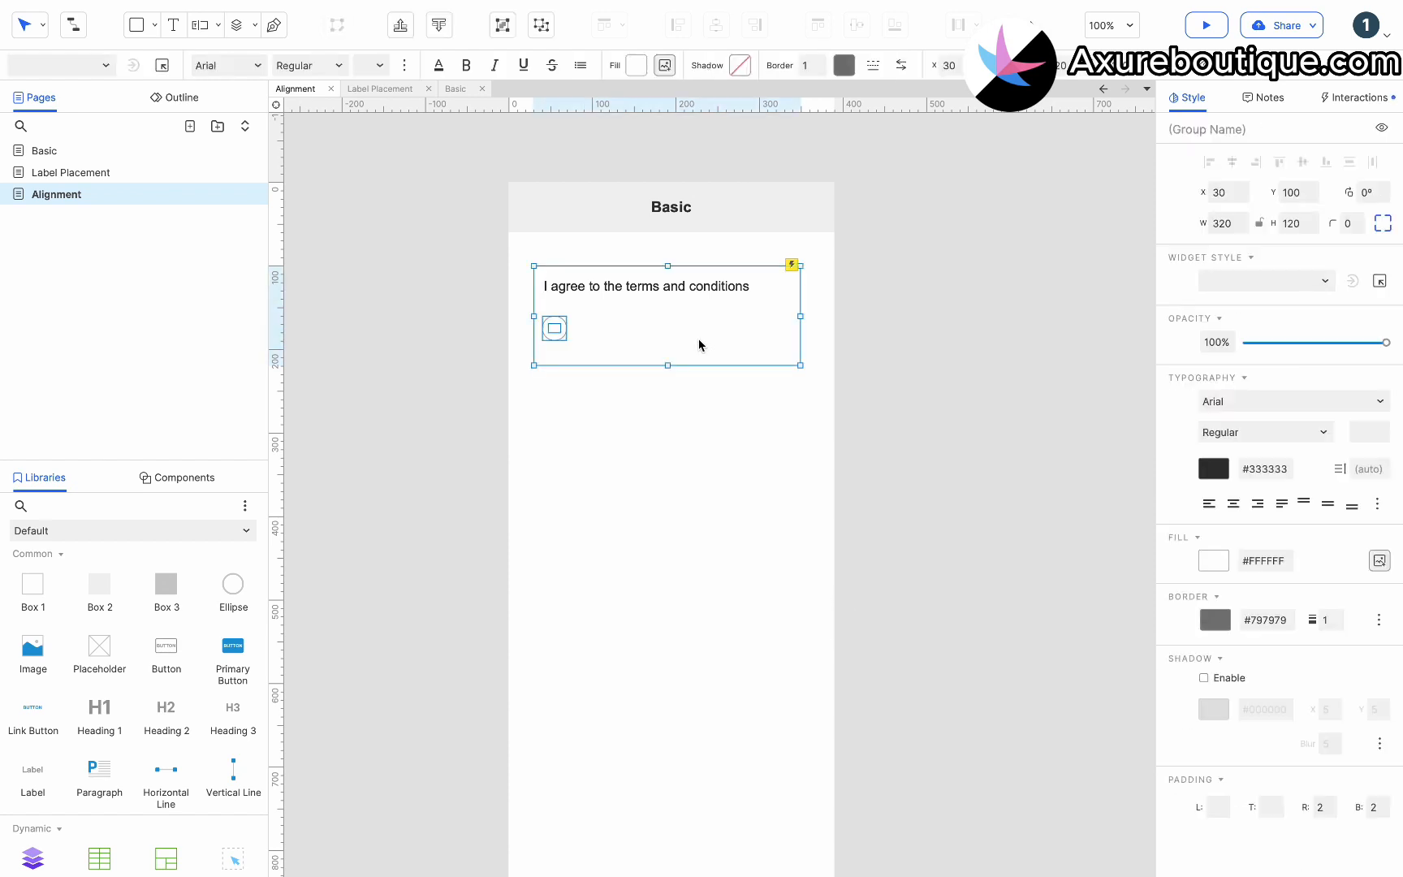
drag(664, 333, 658, 463)
click(657, 445)
double_click(654, 436)
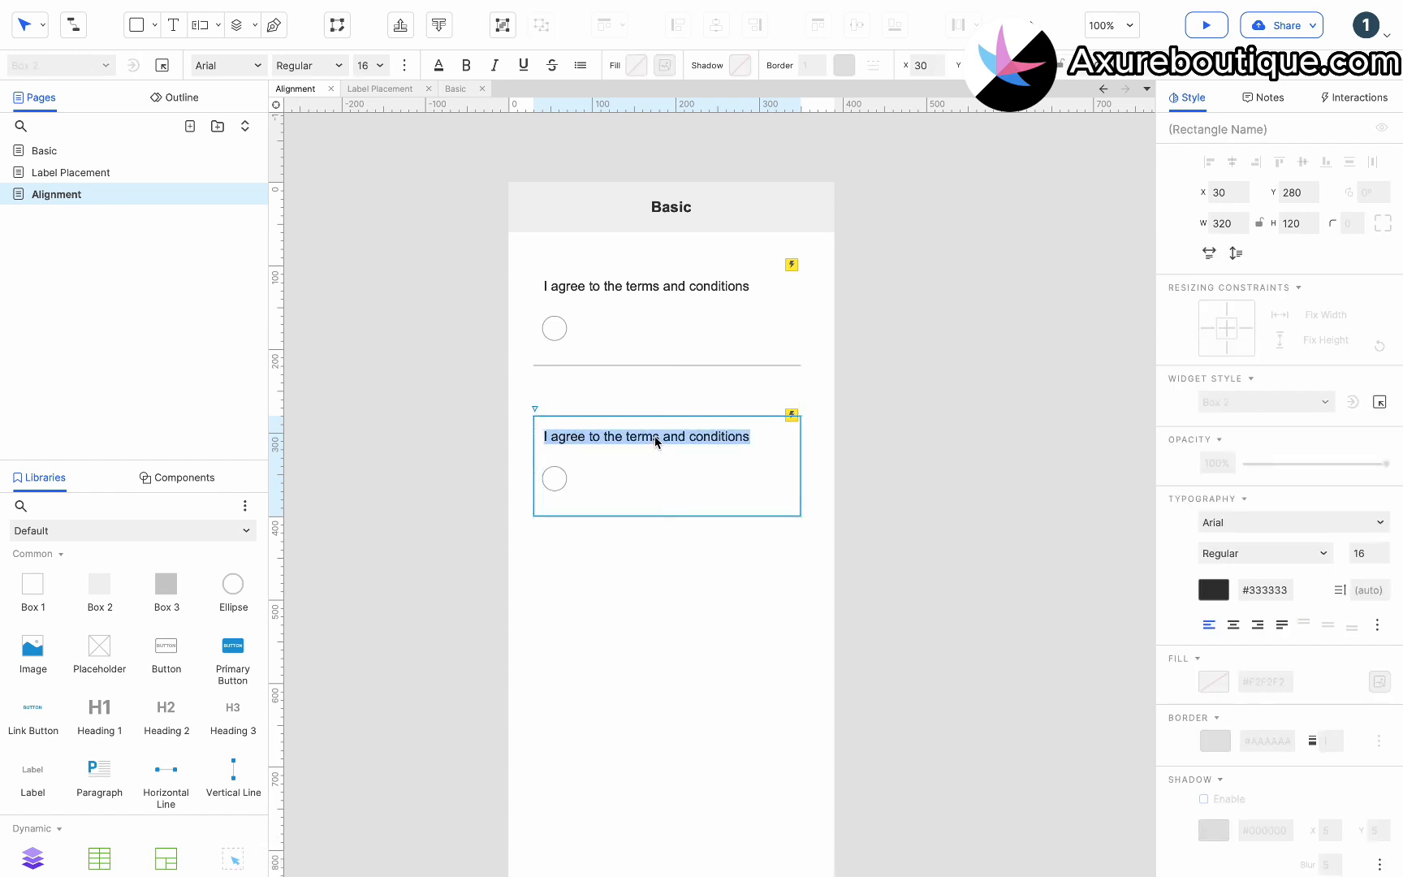
text(Aligned to the centerC)
key(Escape)
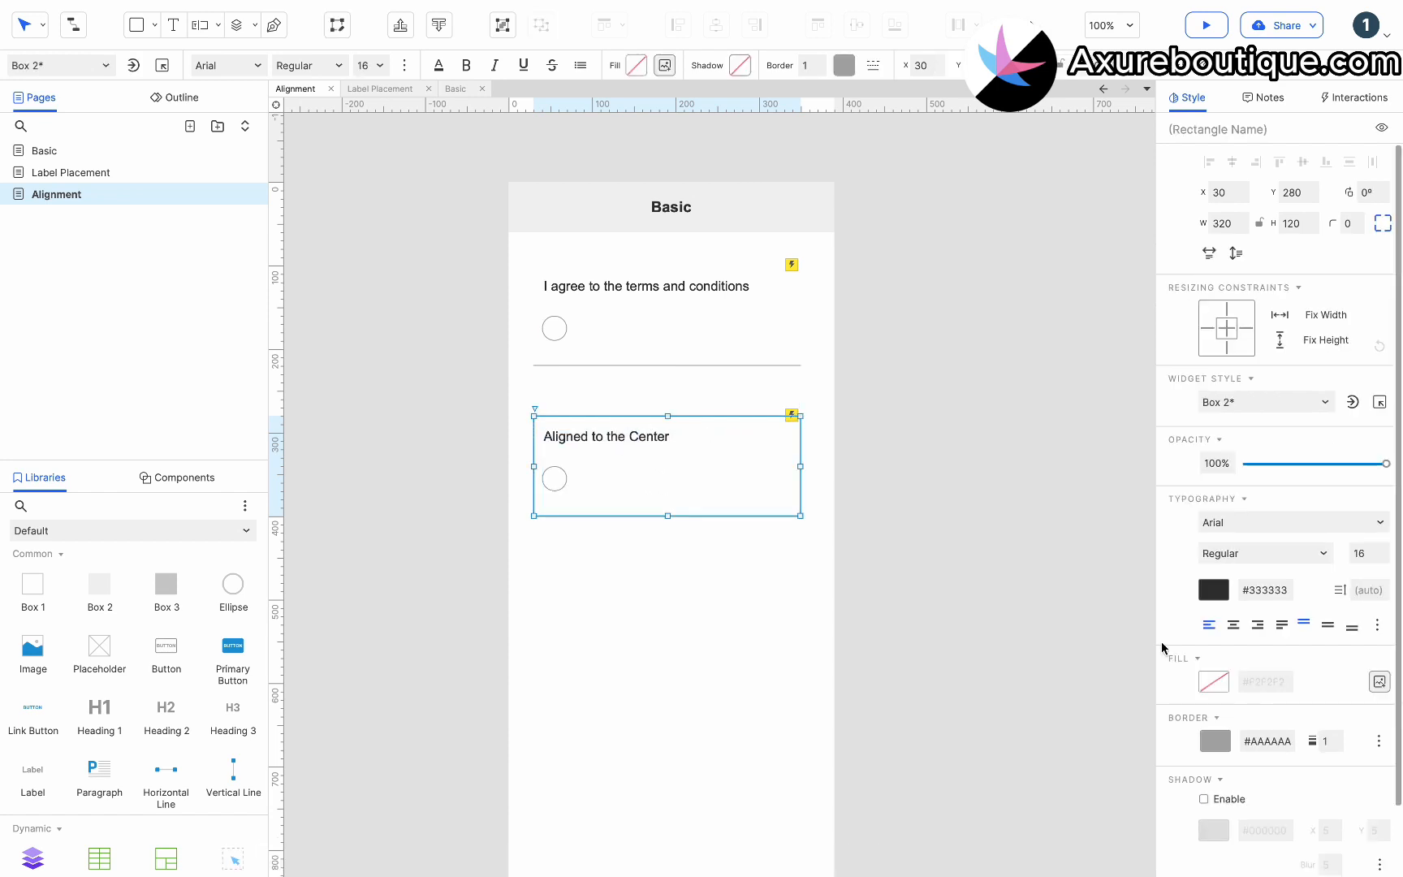
Center the "Aligned to the Center" text horizontally and move its circle to the item's middle at X 175
scroll(1281, 773, down, 2)
click(1233, 546)
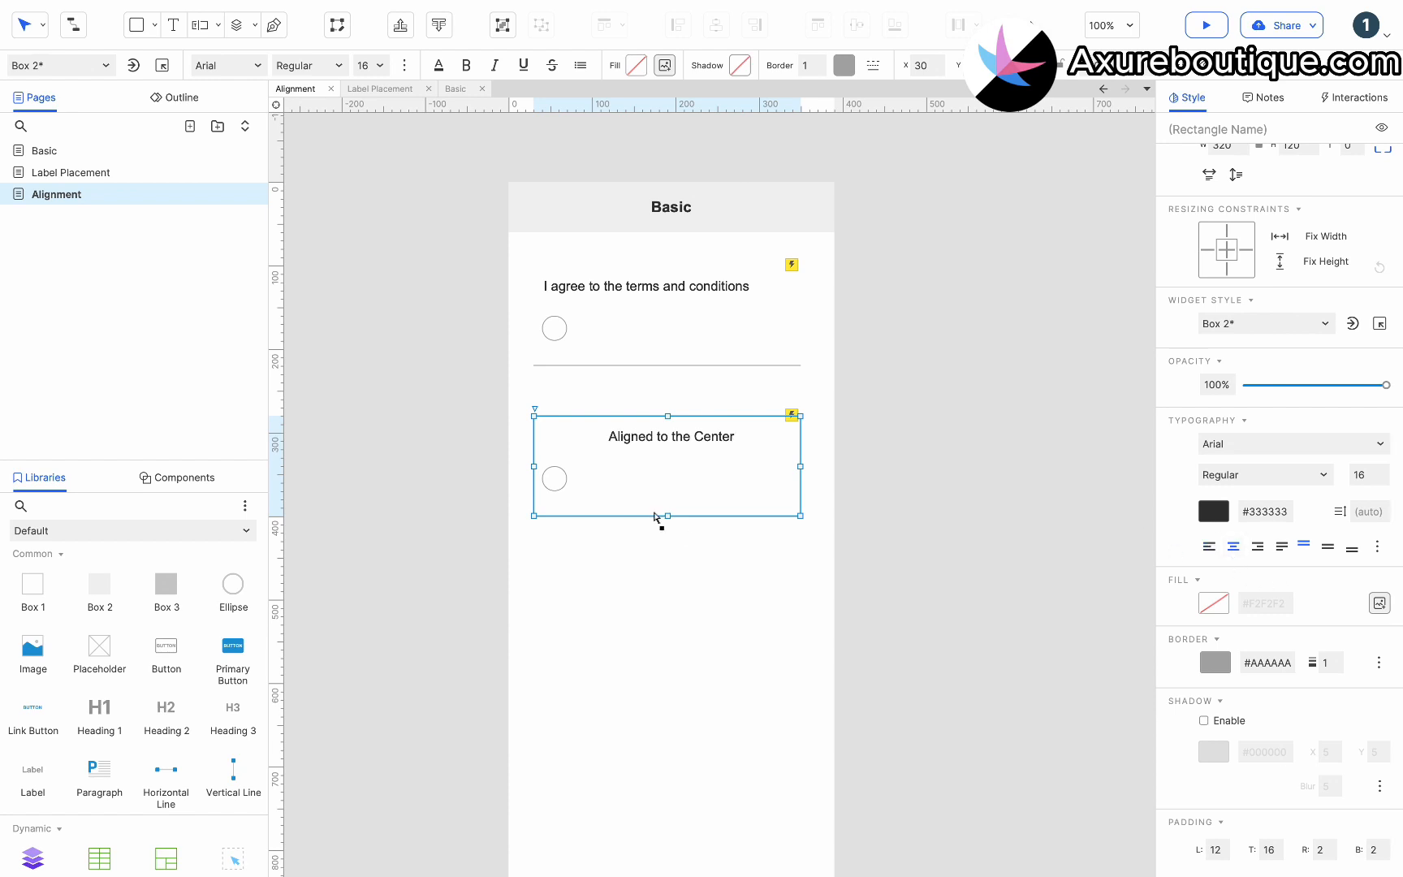
drag(555, 478, 667, 479)
click(605, 302)
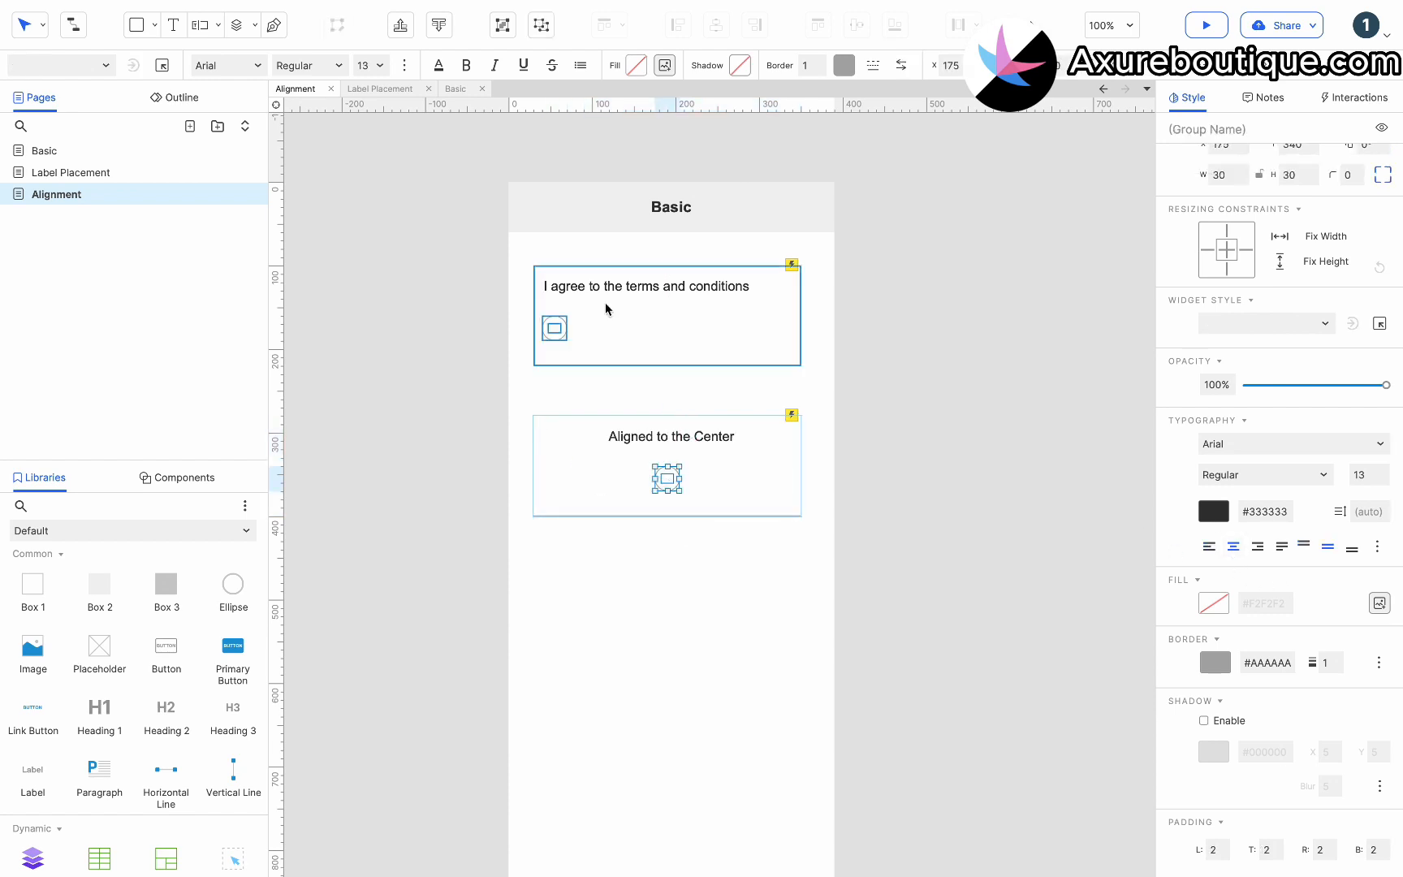
Change the upper item's text to "Aligned to the Start"
double_click(579, 282)
text(Aligned to the Start)
click(696, 459)
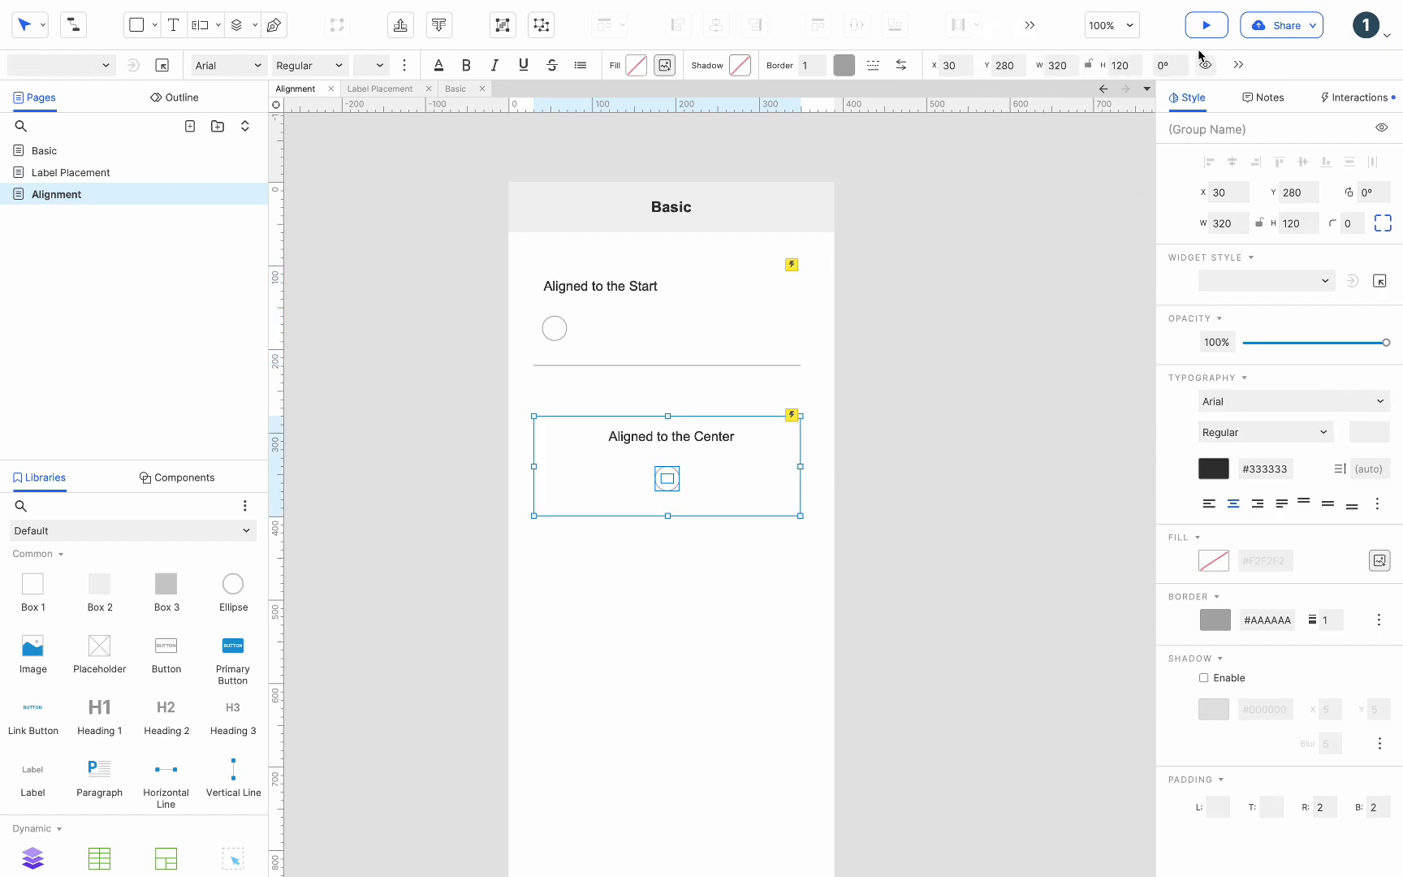
Preview the Alignment page in the browser, test toggling both checkbox items, and return to the editor
click(1205, 25)
click(807, 276)
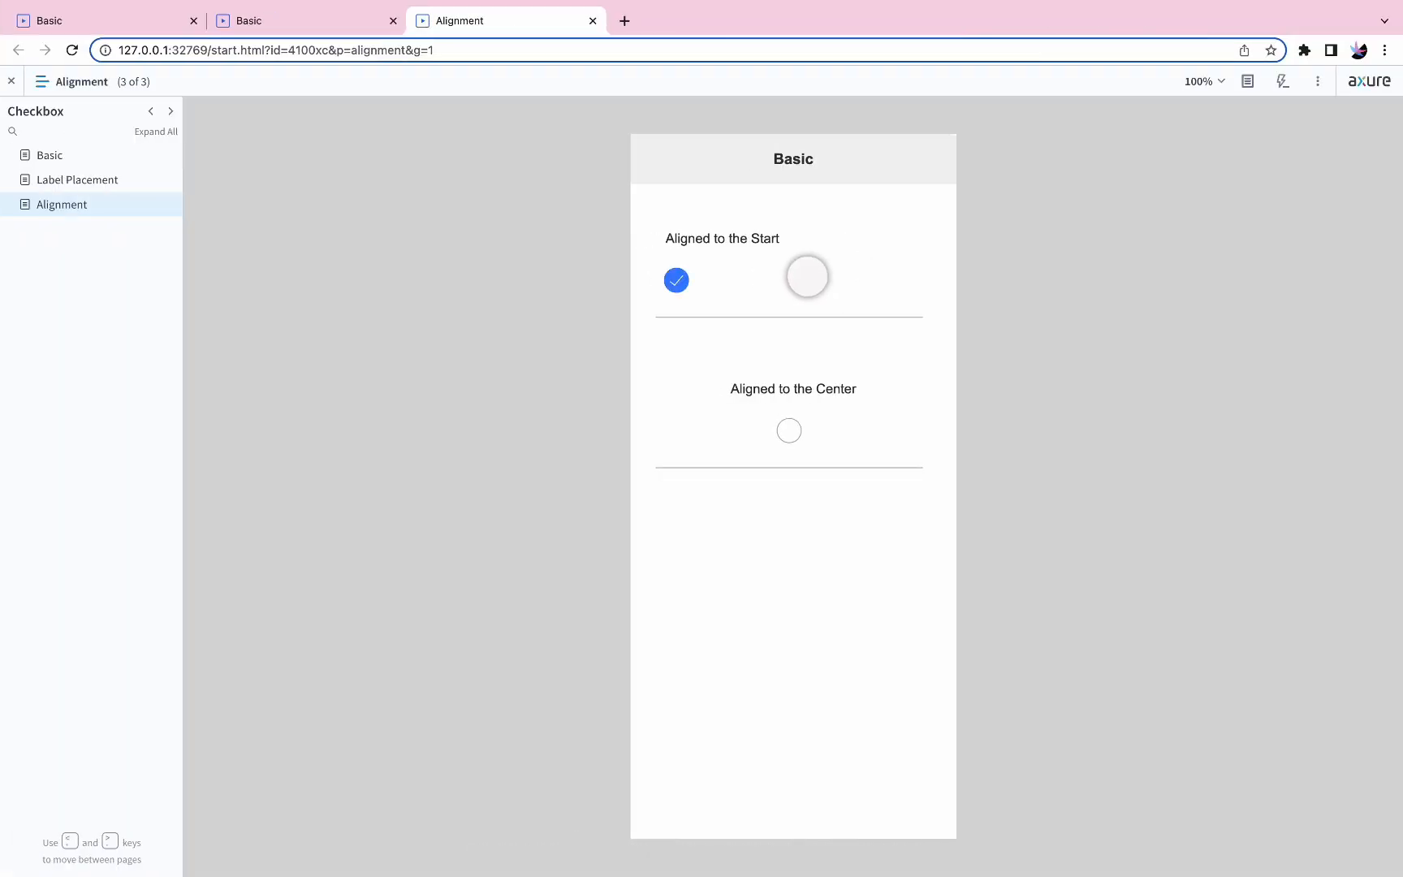
click(807, 276)
click(784, 420)
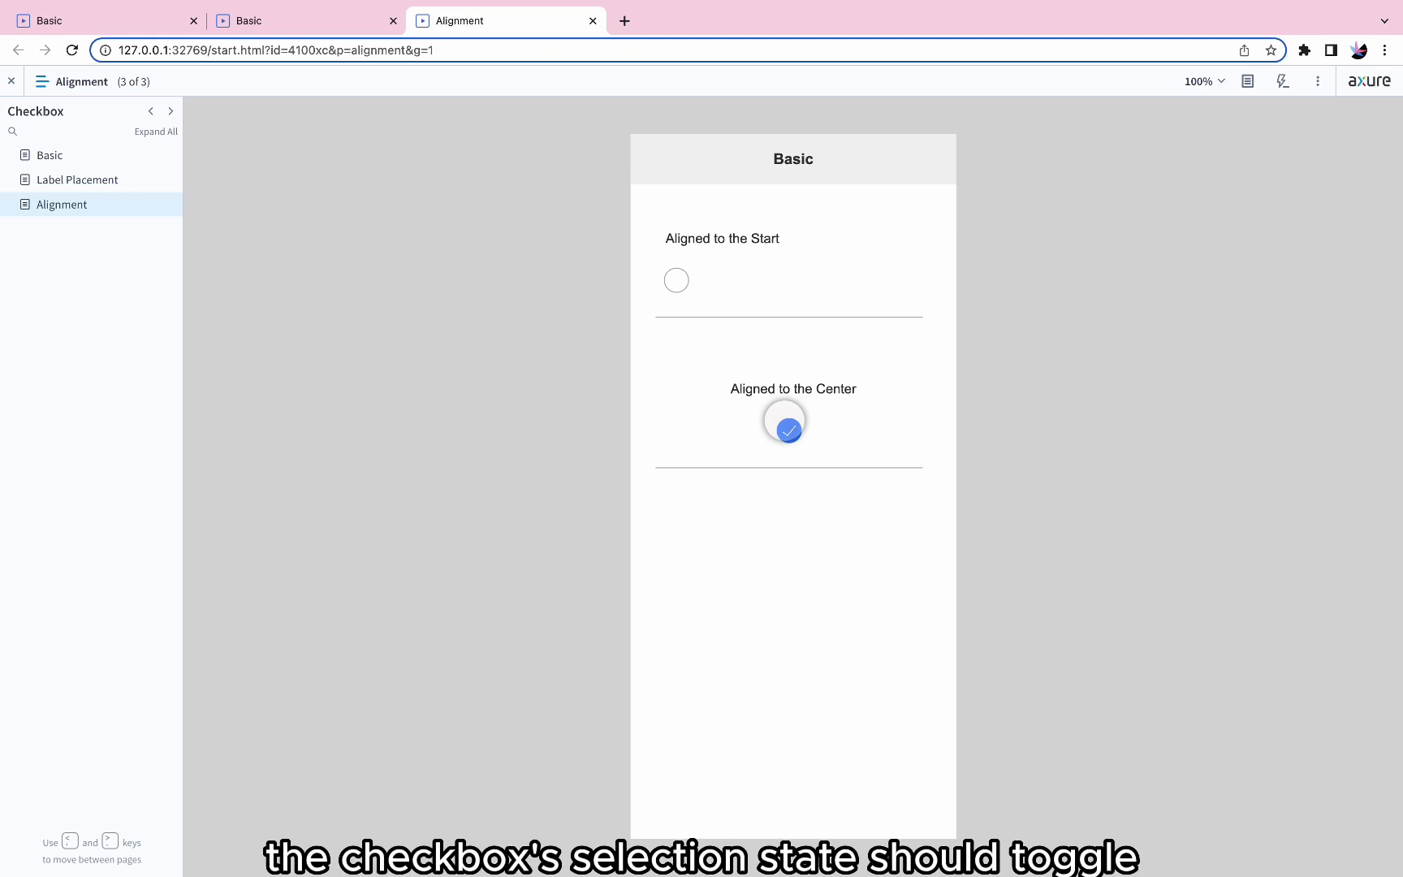
key(ctrl+Left)
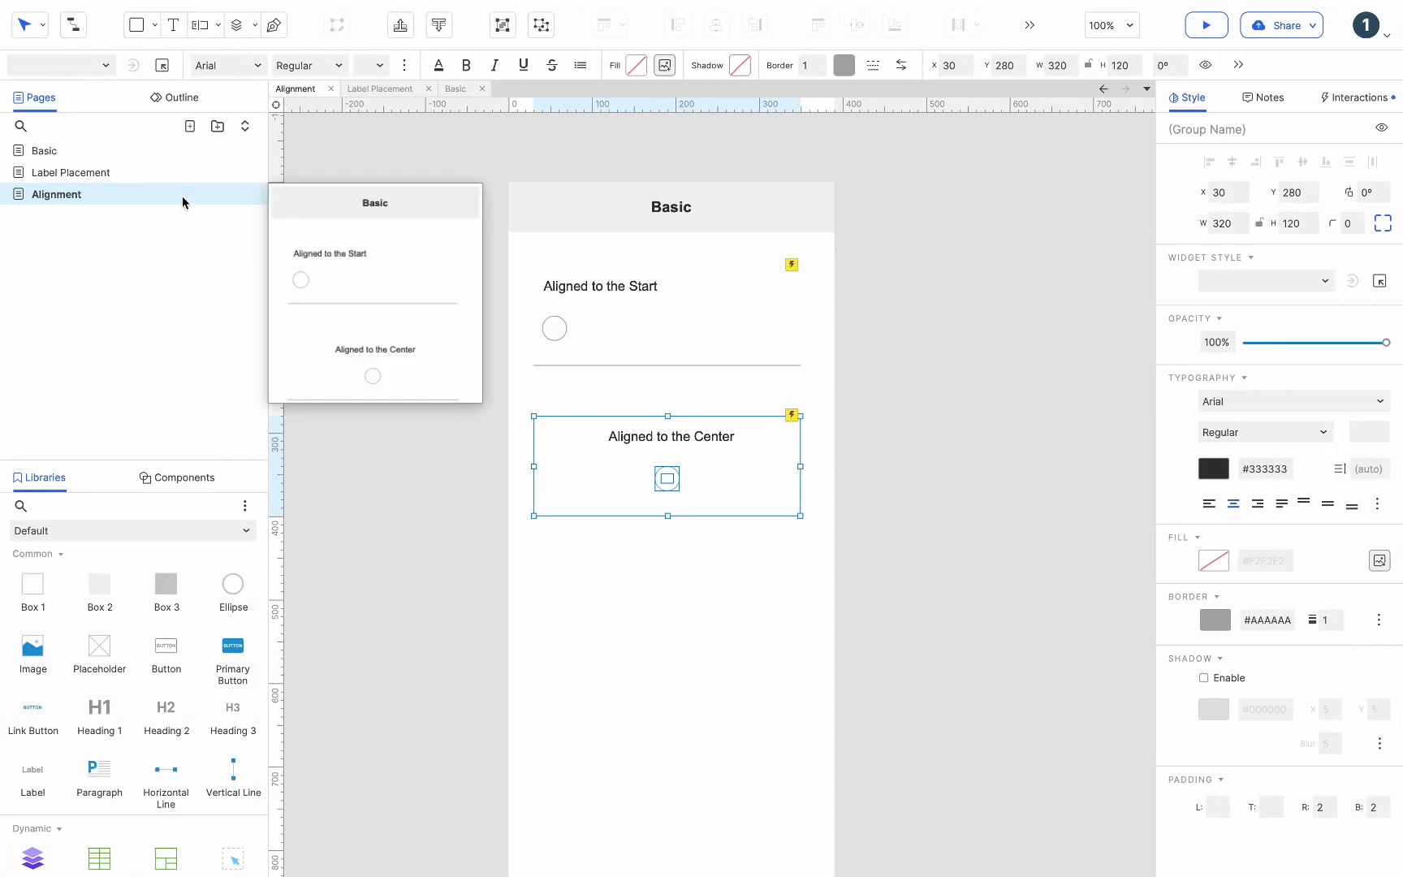
Duplicate the Basic page, rename the copy "Justification" and move it to the end of the page list
click(129, 149)
right_click(134, 149)
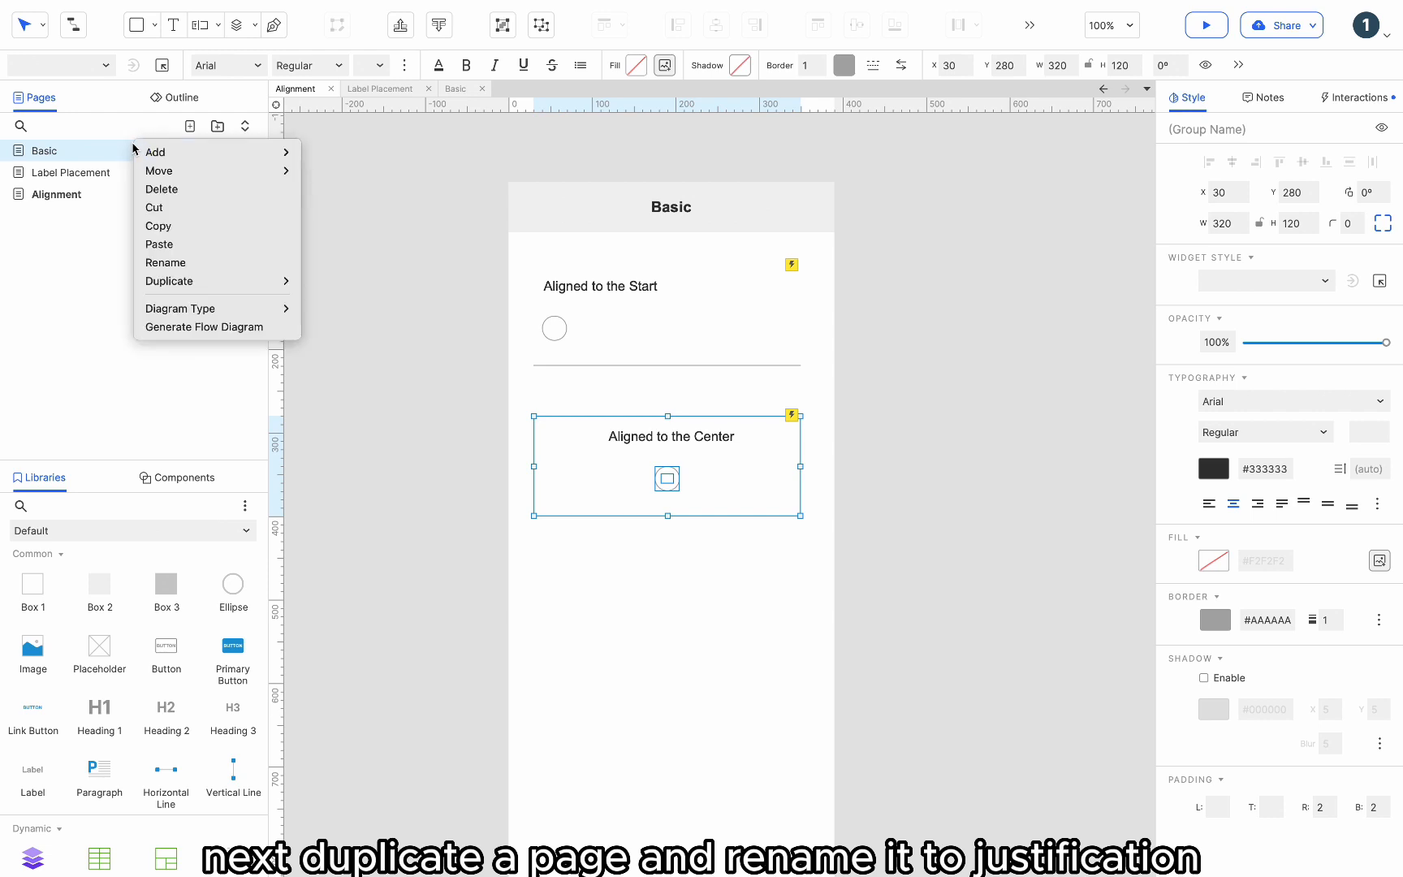
mouse_move(183, 281)
click(325, 300)
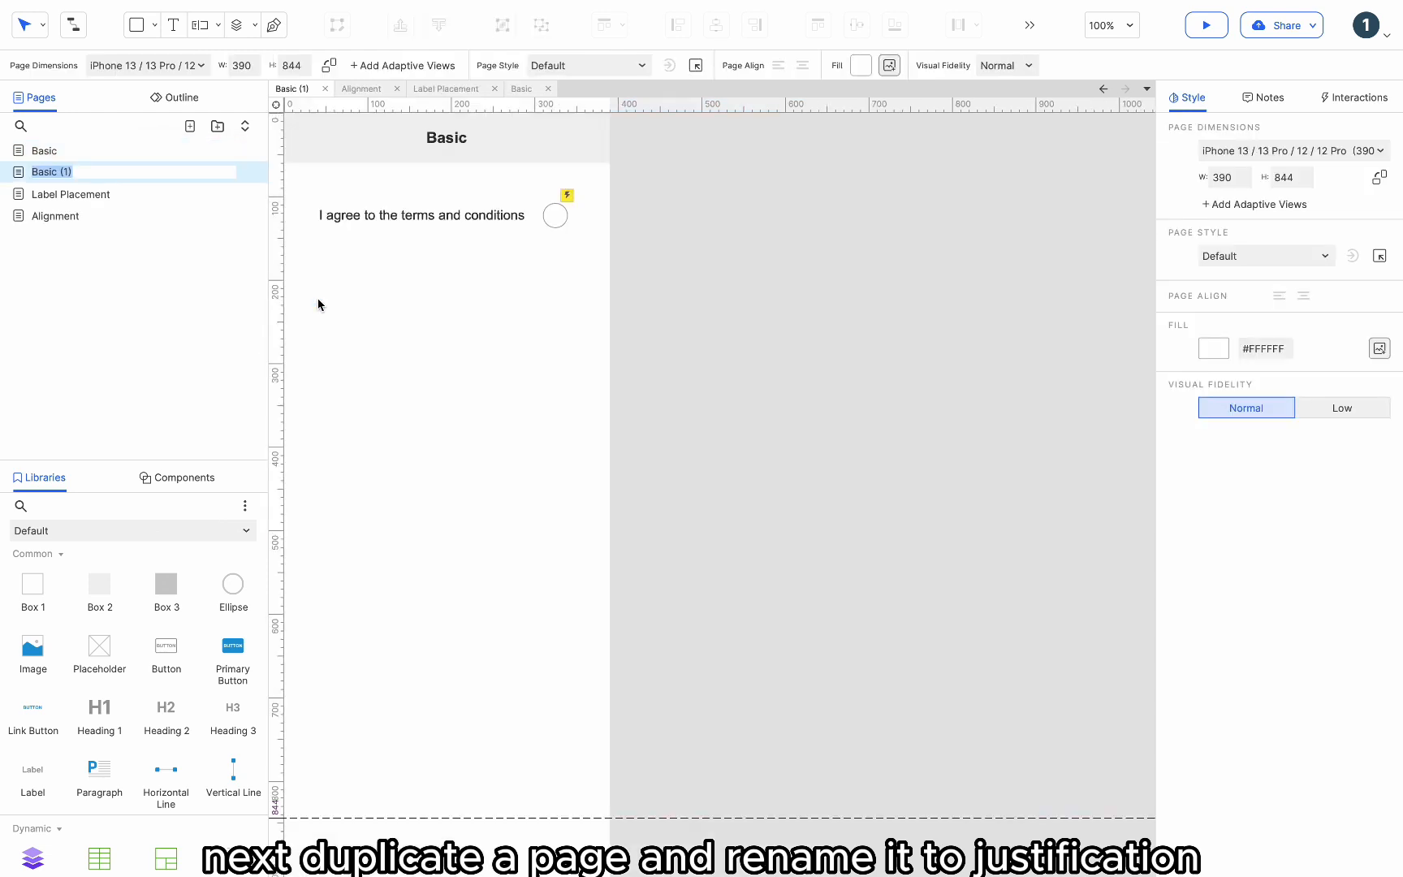
text(Justification)
click(144, 201)
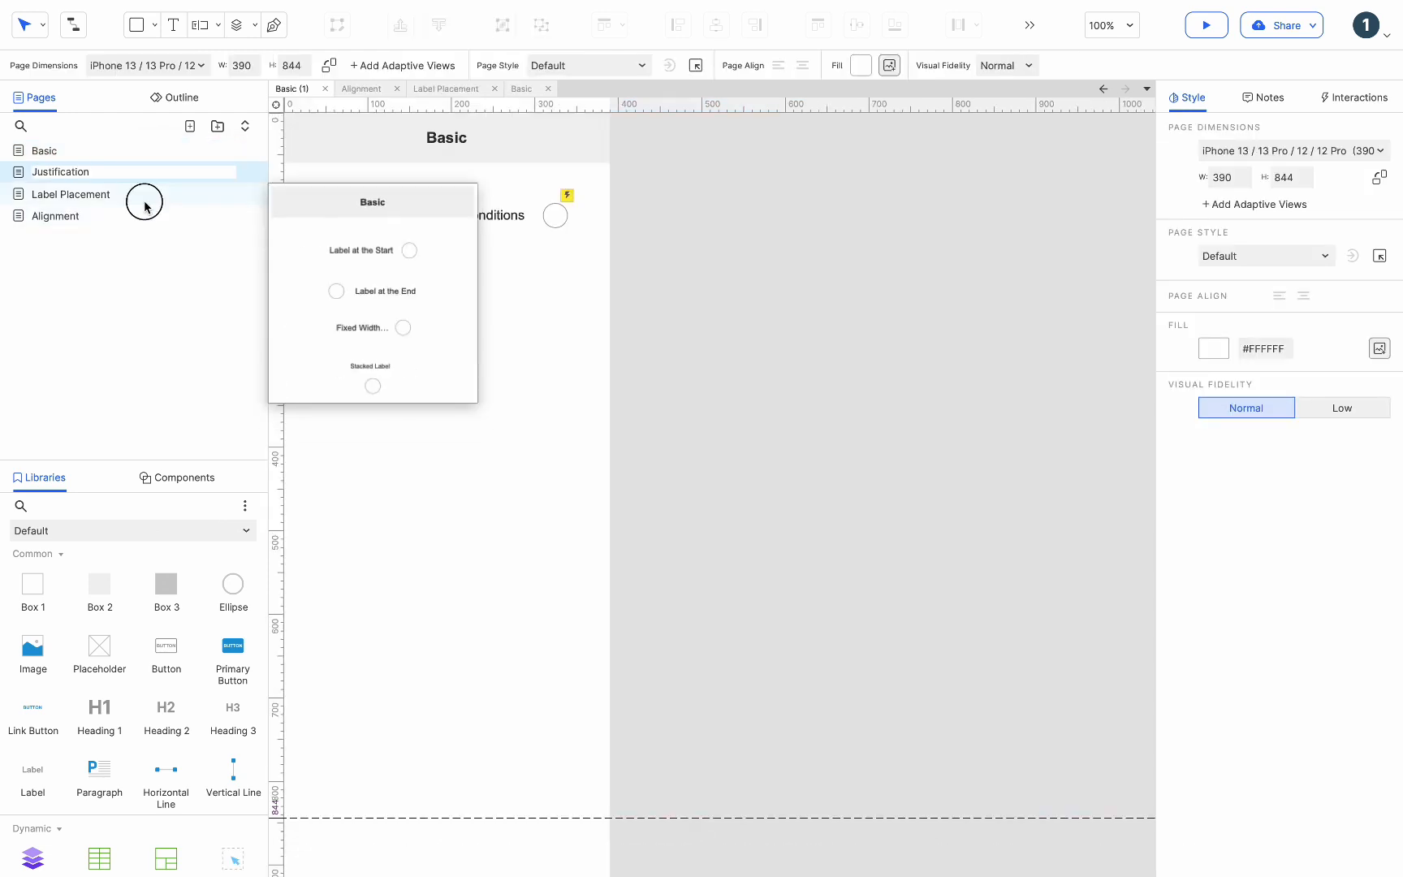
drag(74, 175, 28, 245)
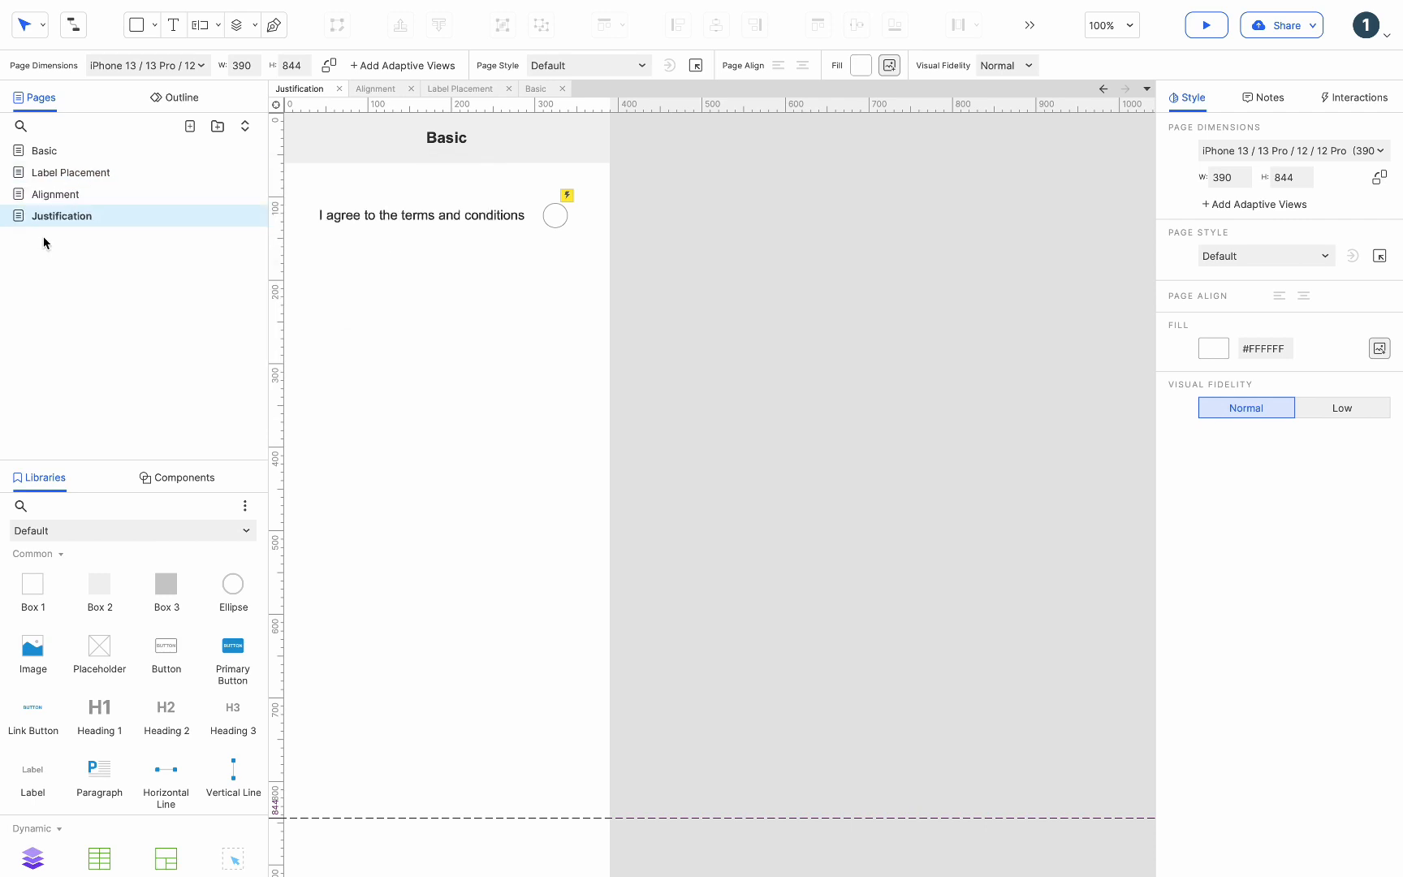
Stretch the checkbox item across the full page width, at X 0 and 390 wide
scroll(448, 156, left, 2)
click(490, 211)
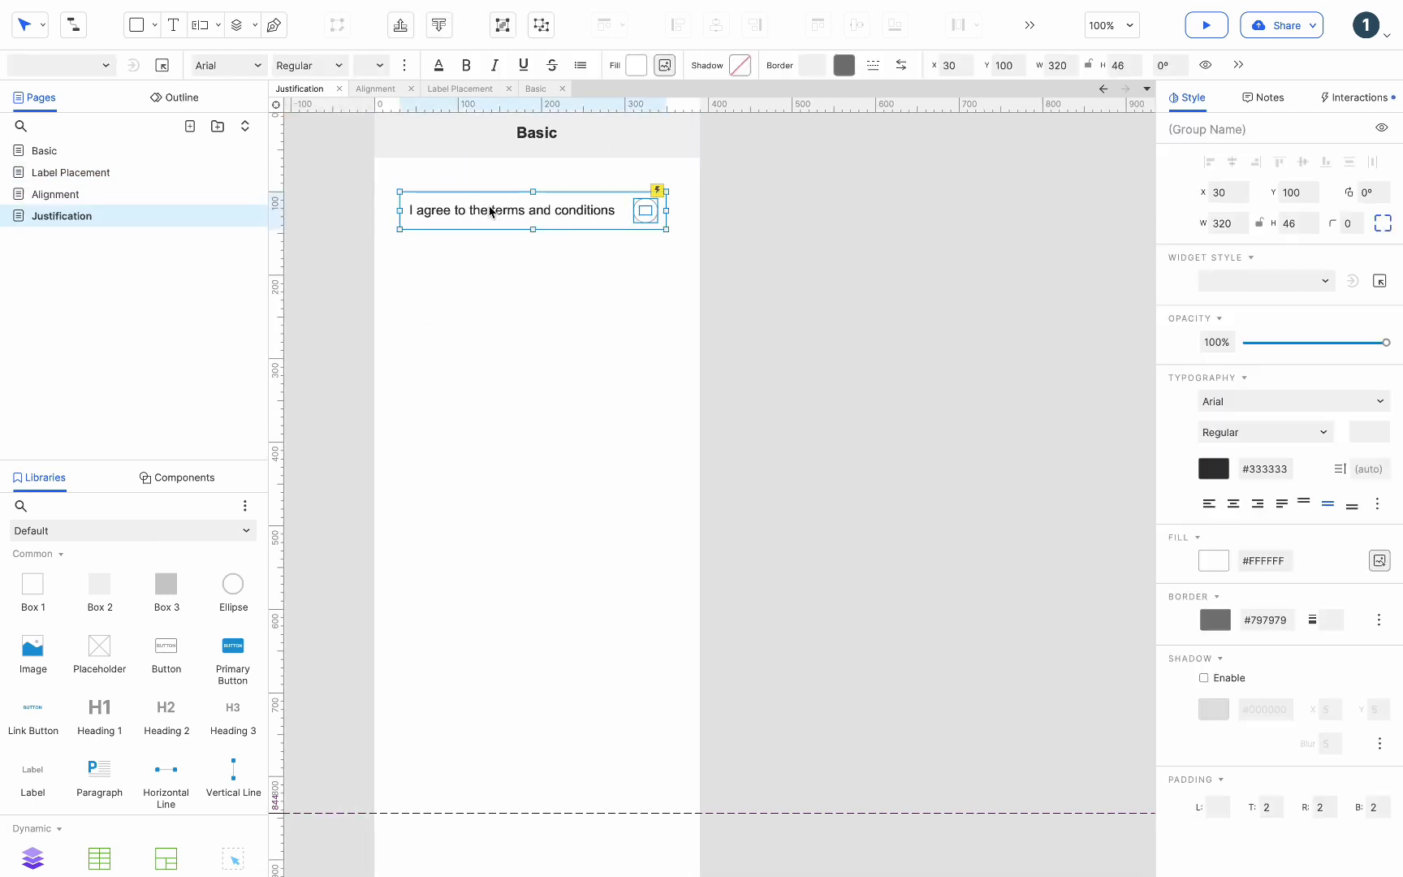
scroll(490, 211, left, 2)
drag(556, 214, 447, 212)
click(589, 216)
Replace the item's text with "Packed at the End of Line"
double_click(511, 215)
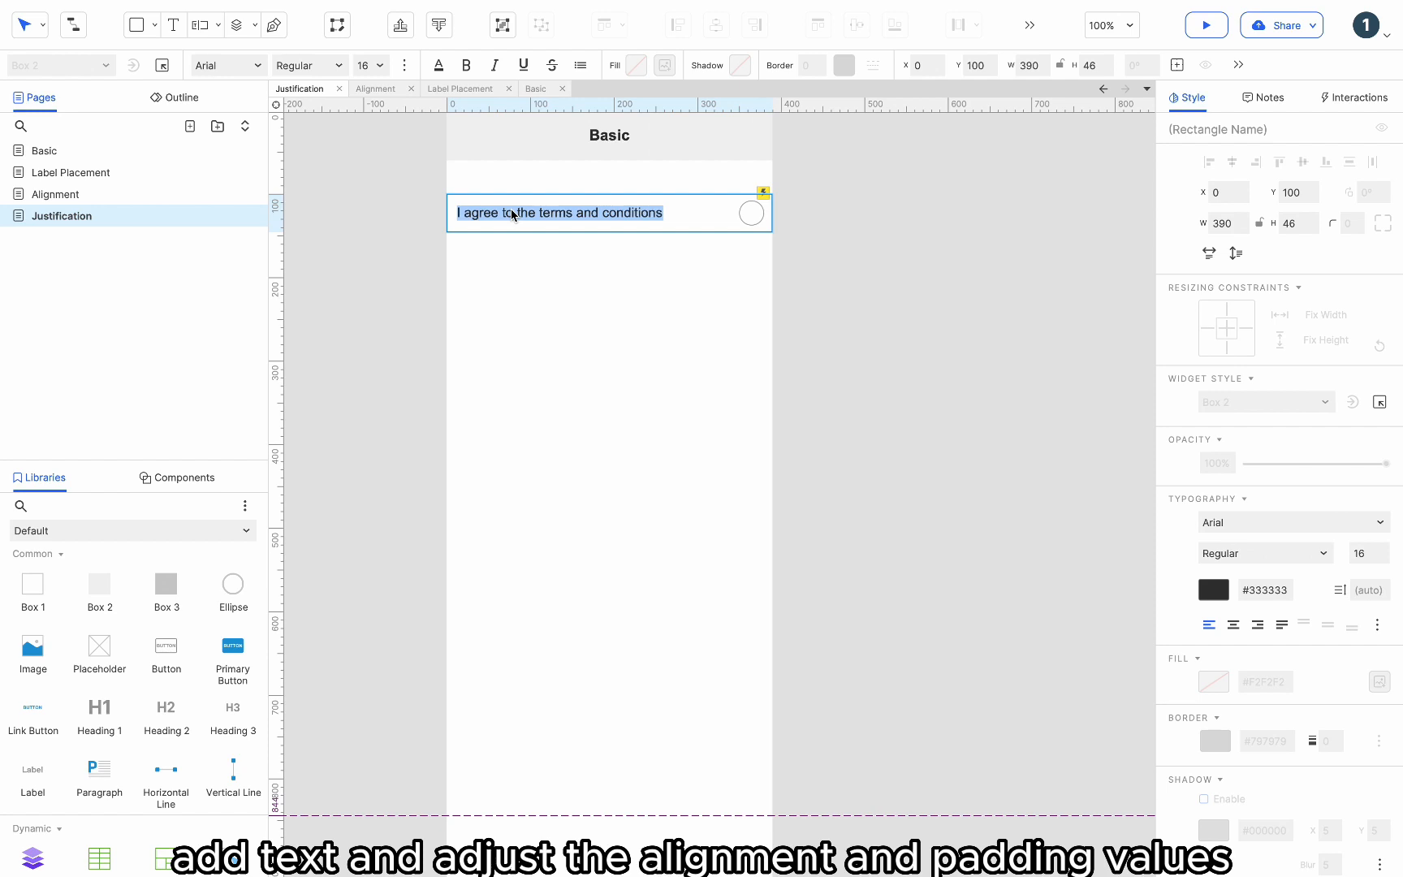
key(ctrl+v)
click(589, 275)
Right-align the item's text with a right padding of 58 and a left padding of 2
click(595, 209)
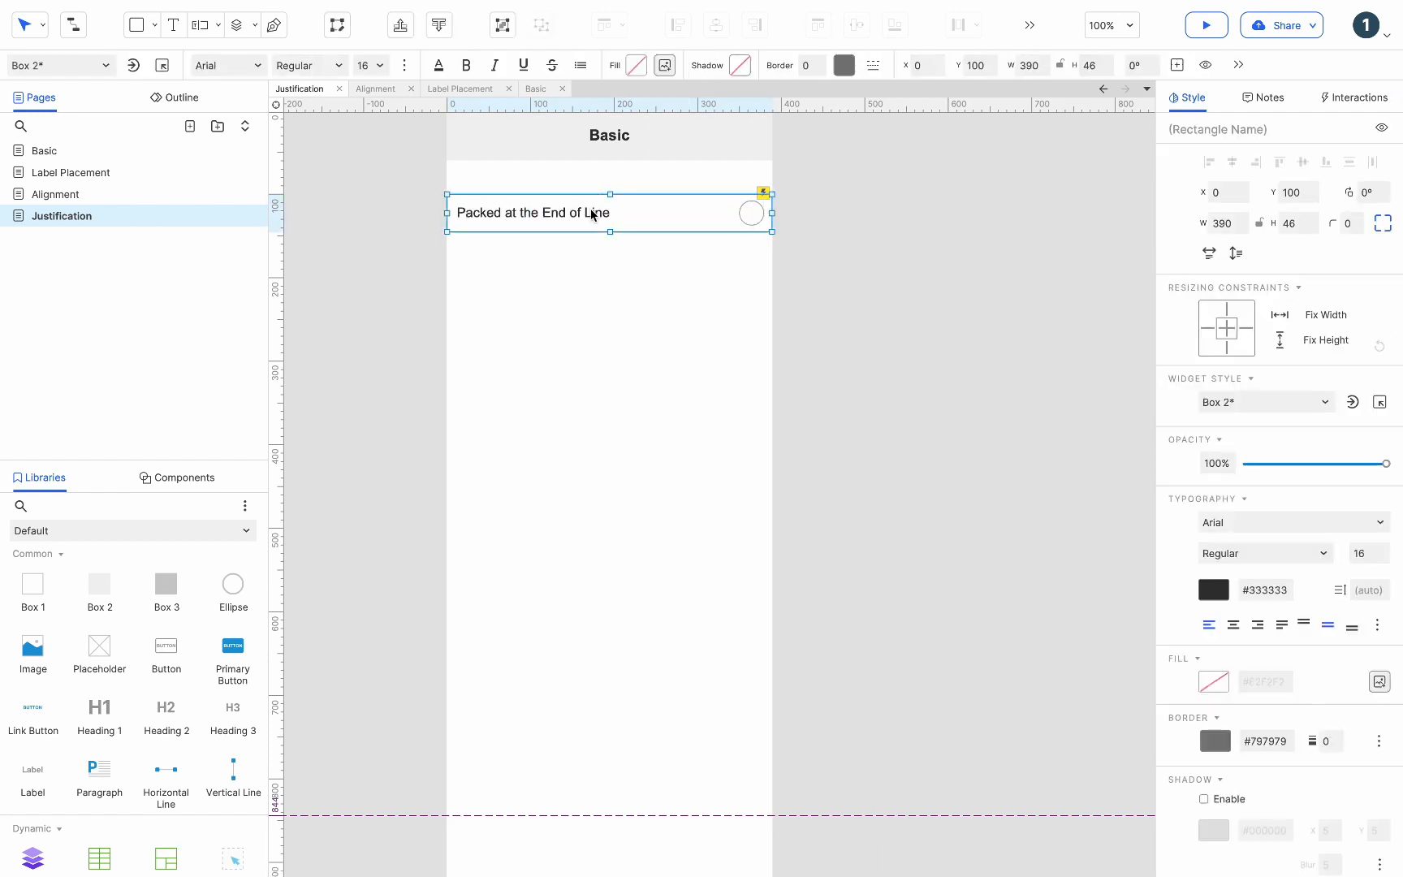
scroll(1220, 728, down, 1)
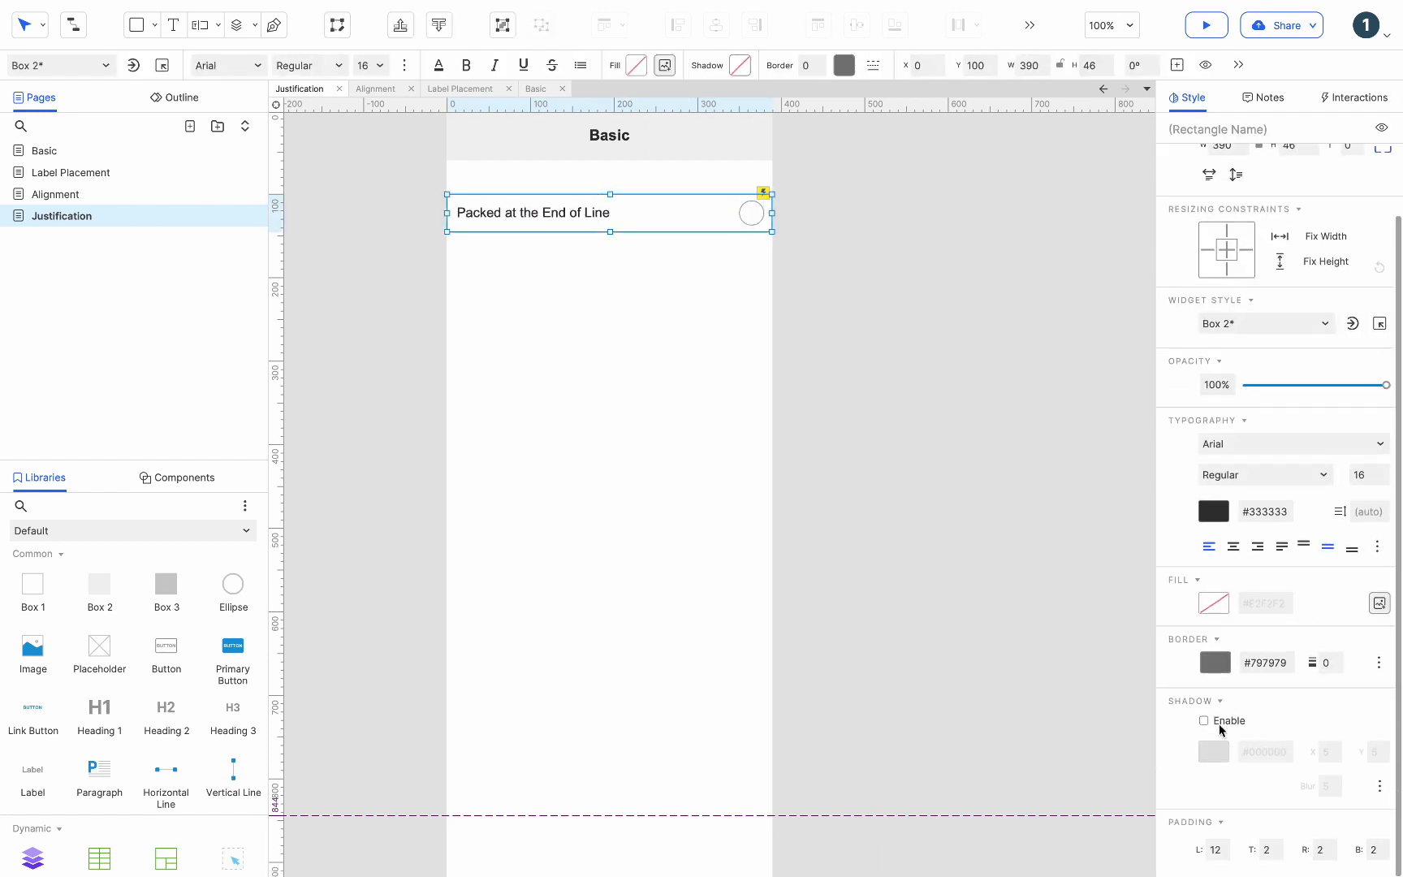
click(1216, 847)
text(16)
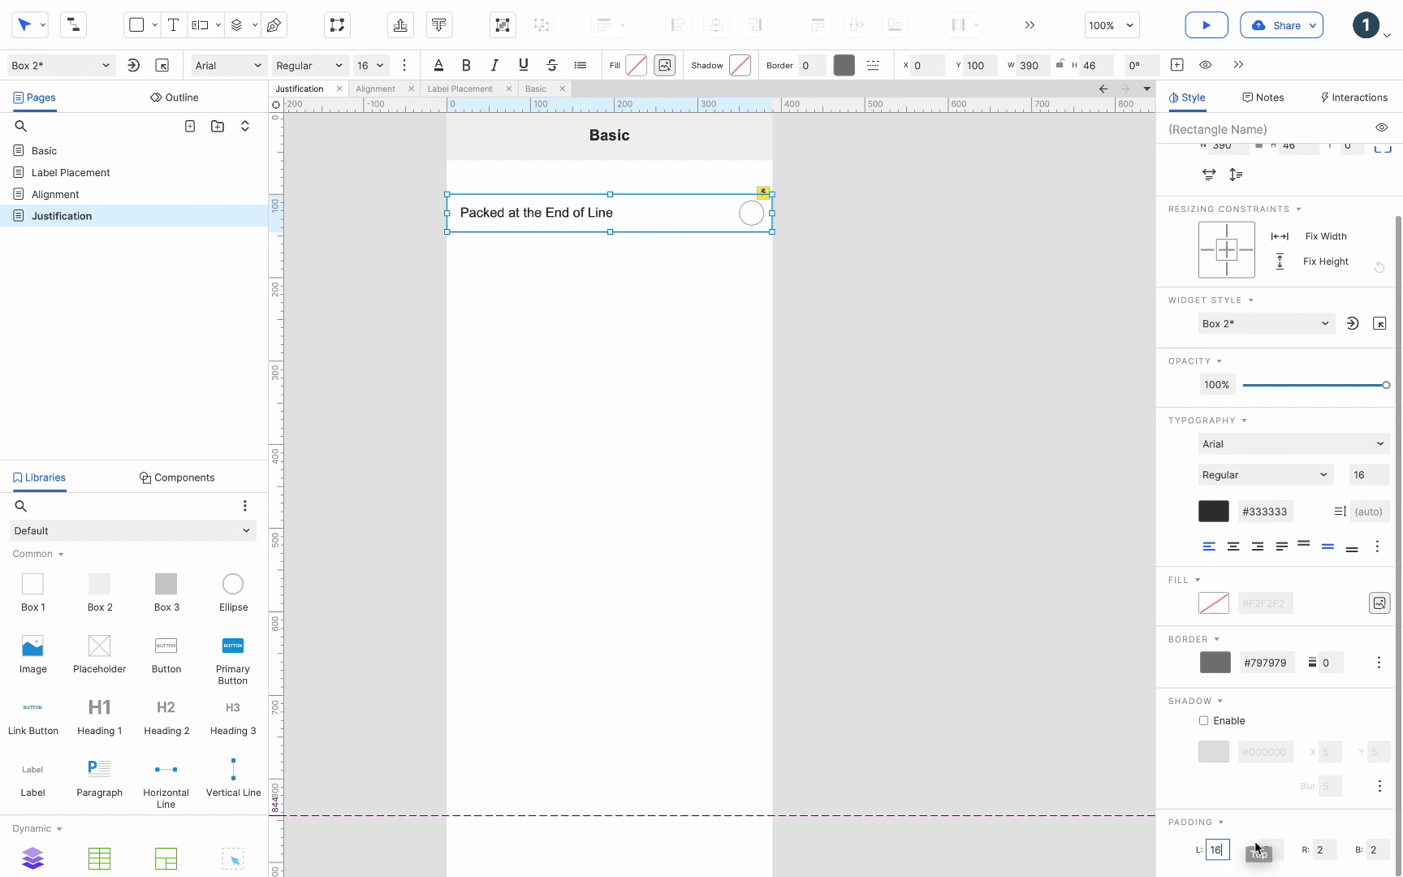
click(1259, 550)
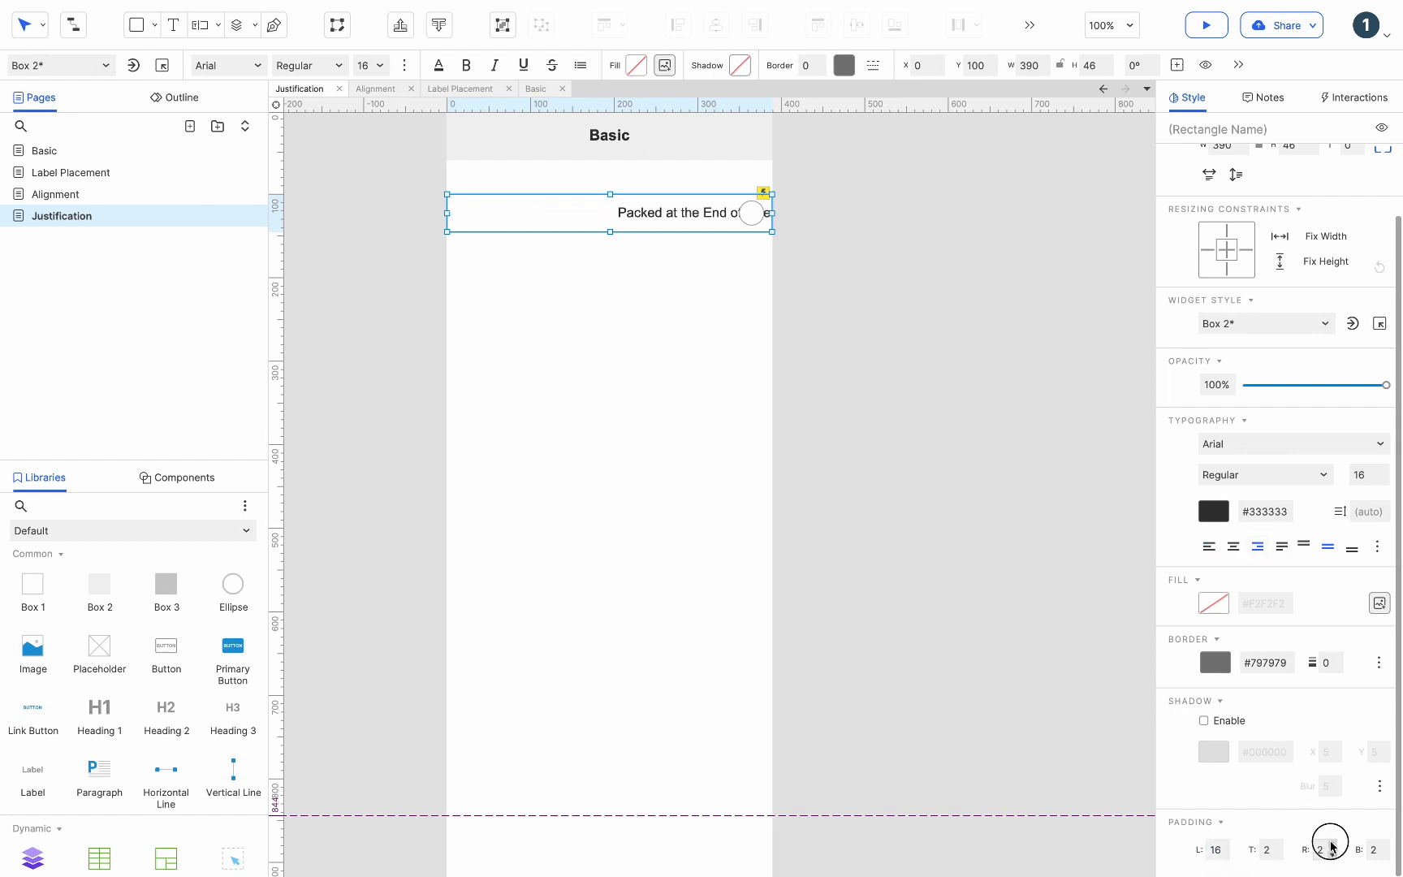
drag(1330, 845, 1330, 847)
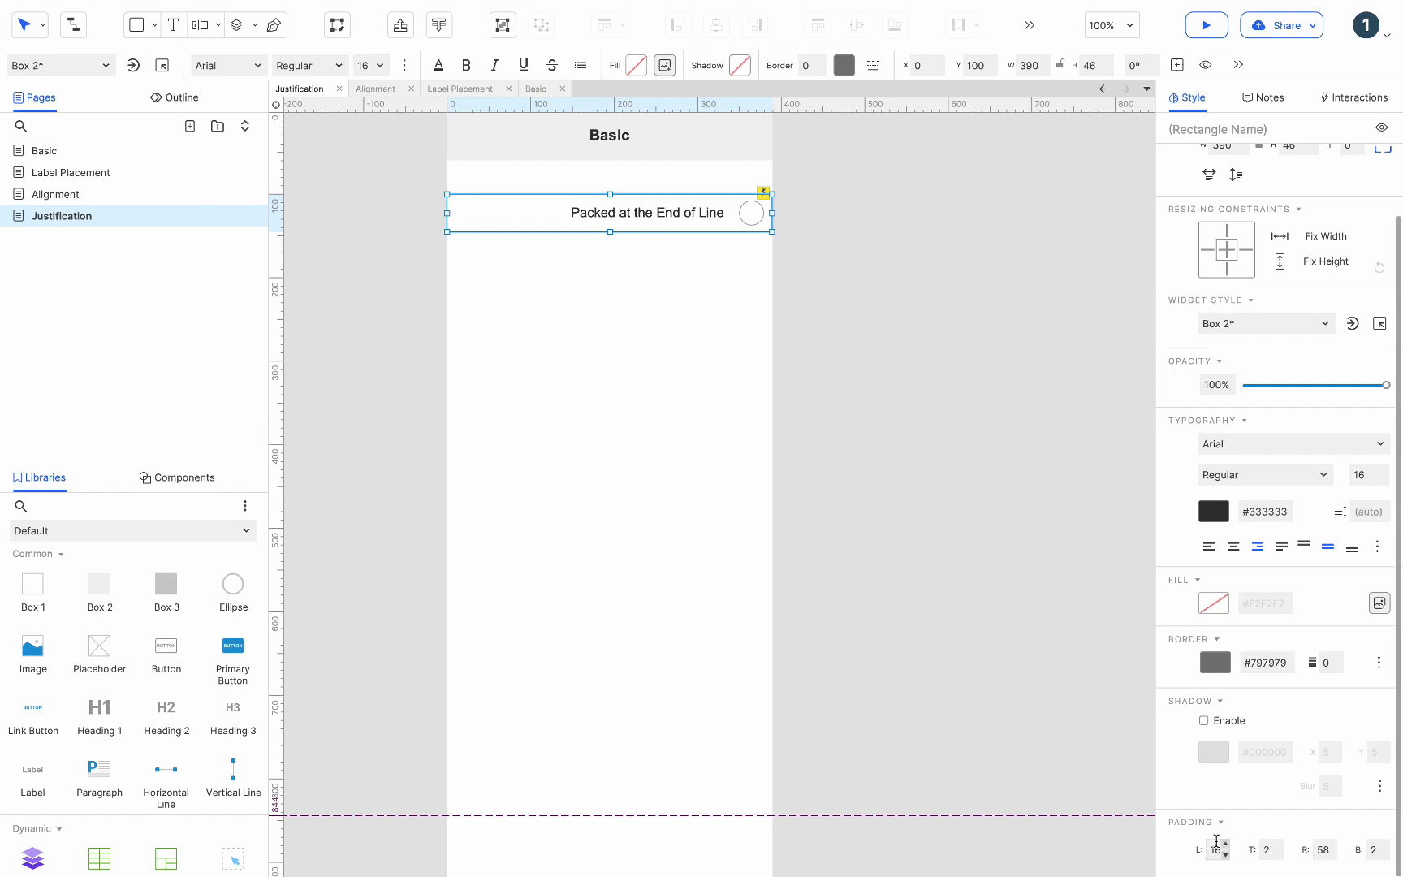
text(2)
click(786, 416)
Move the item up to Y 79 and place a duplicate of it below
click(686, 221)
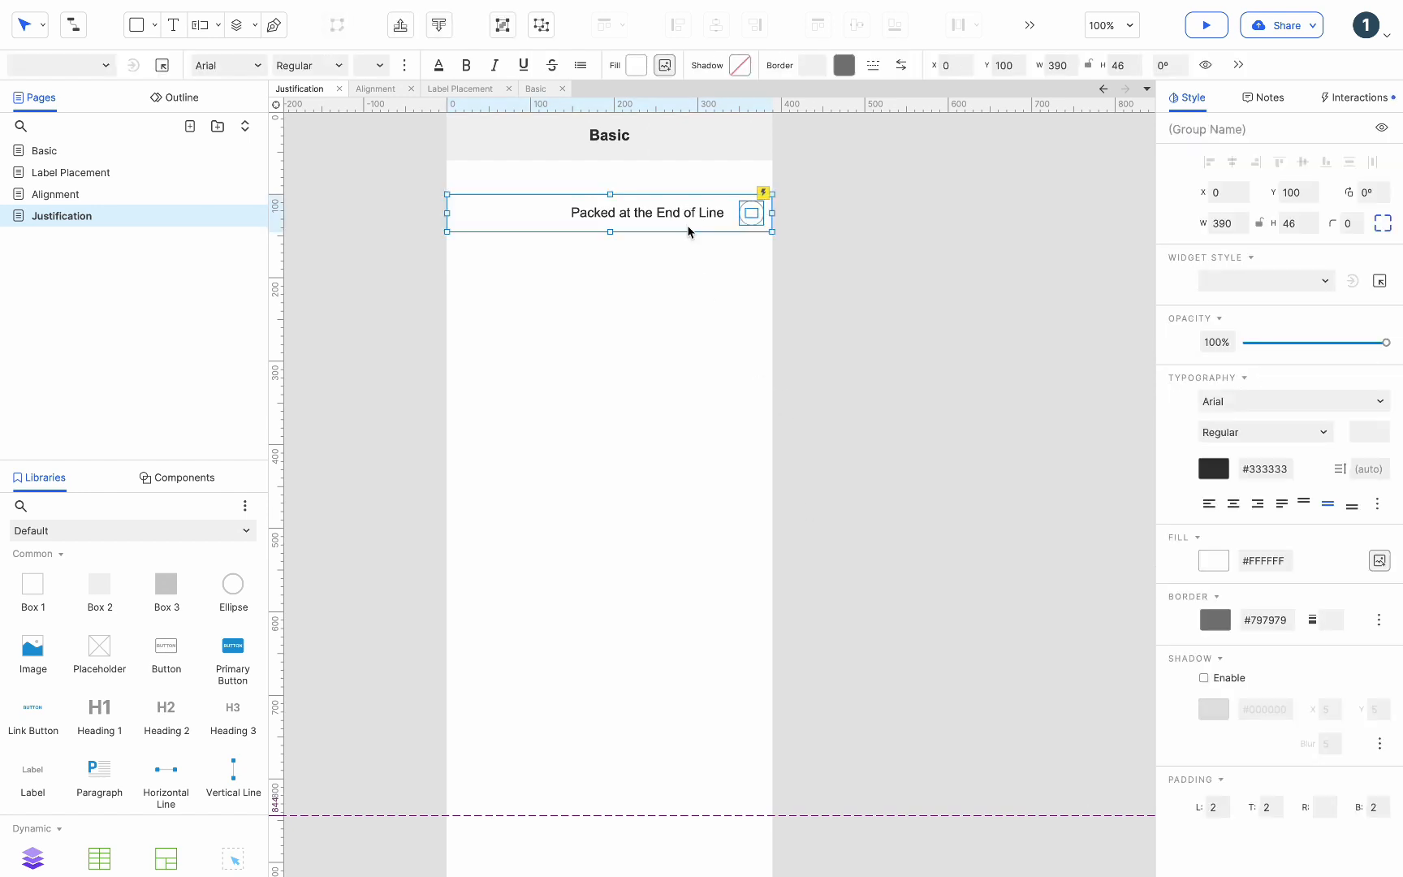
drag(685, 217, 654, 189)
key(ctrl+d)
Left-align the upper item's text with a left padding of 12 and move its circle just past the label's end
click(754, 199)
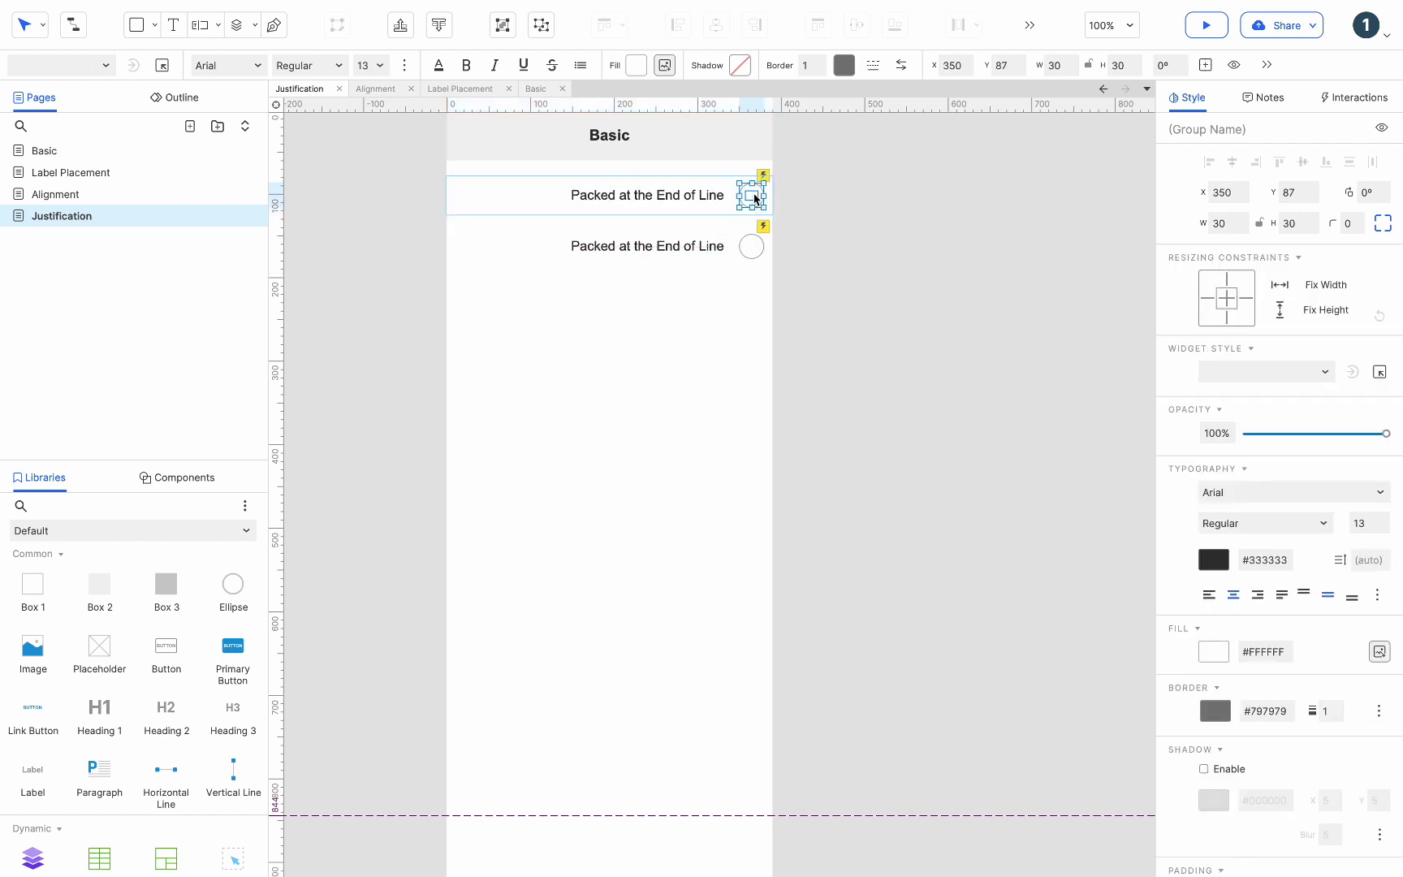
drag(755, 199, 649, 195)
click(602, 194)
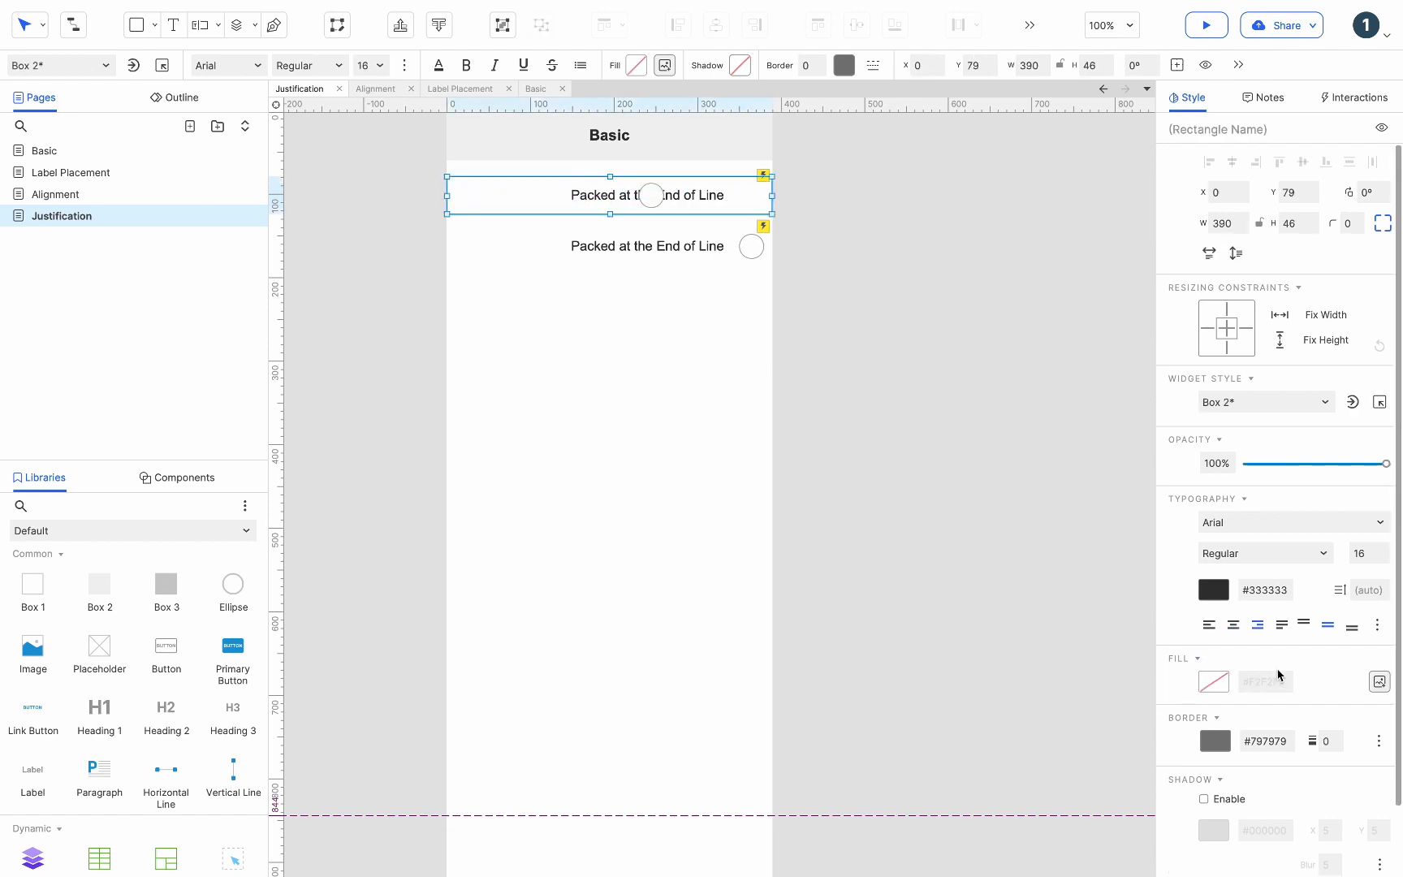
scroll(1278, 674, down, 2)
text(1)
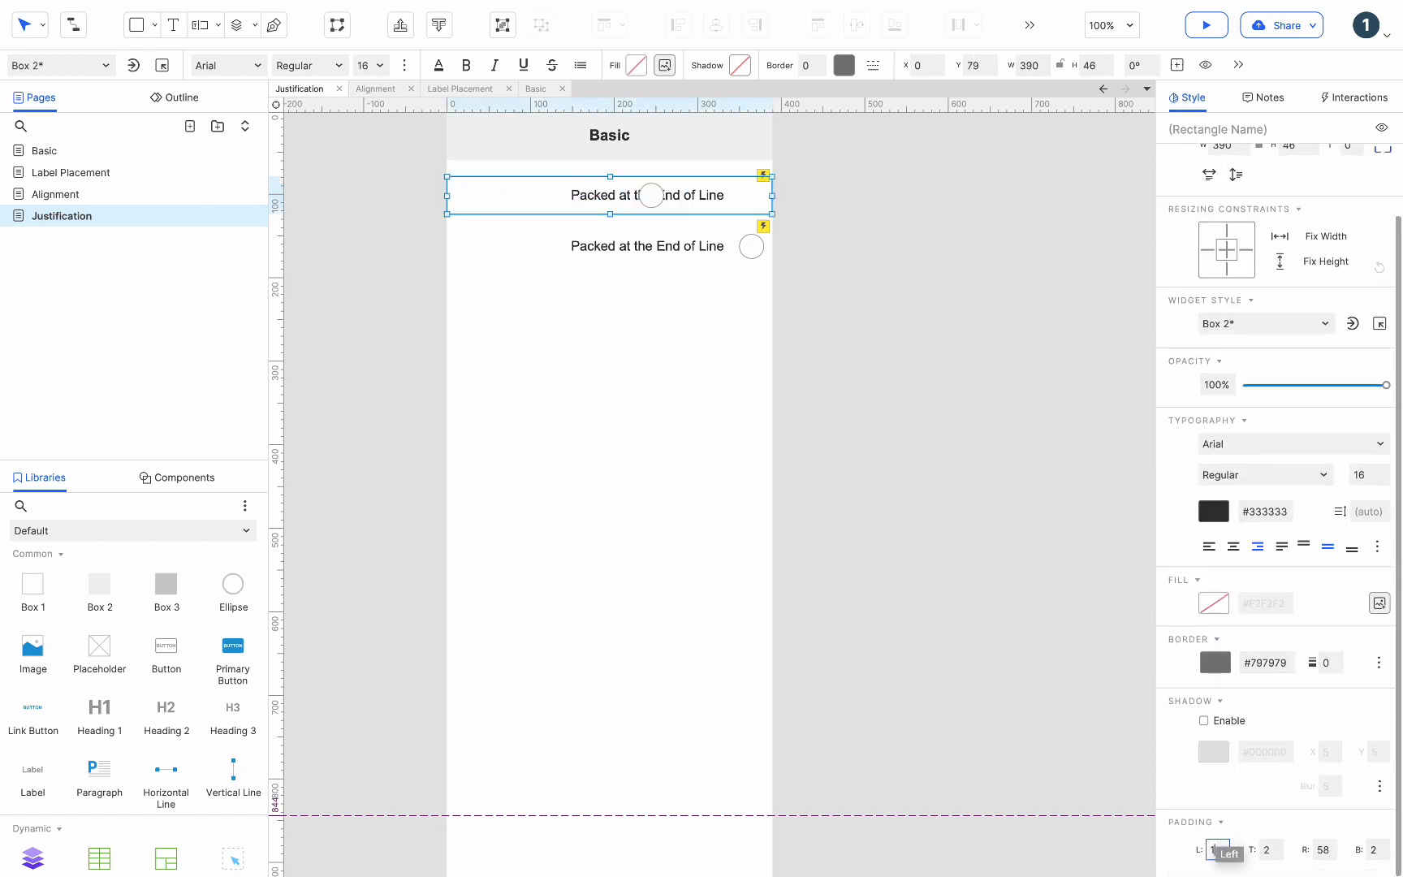
text(2)
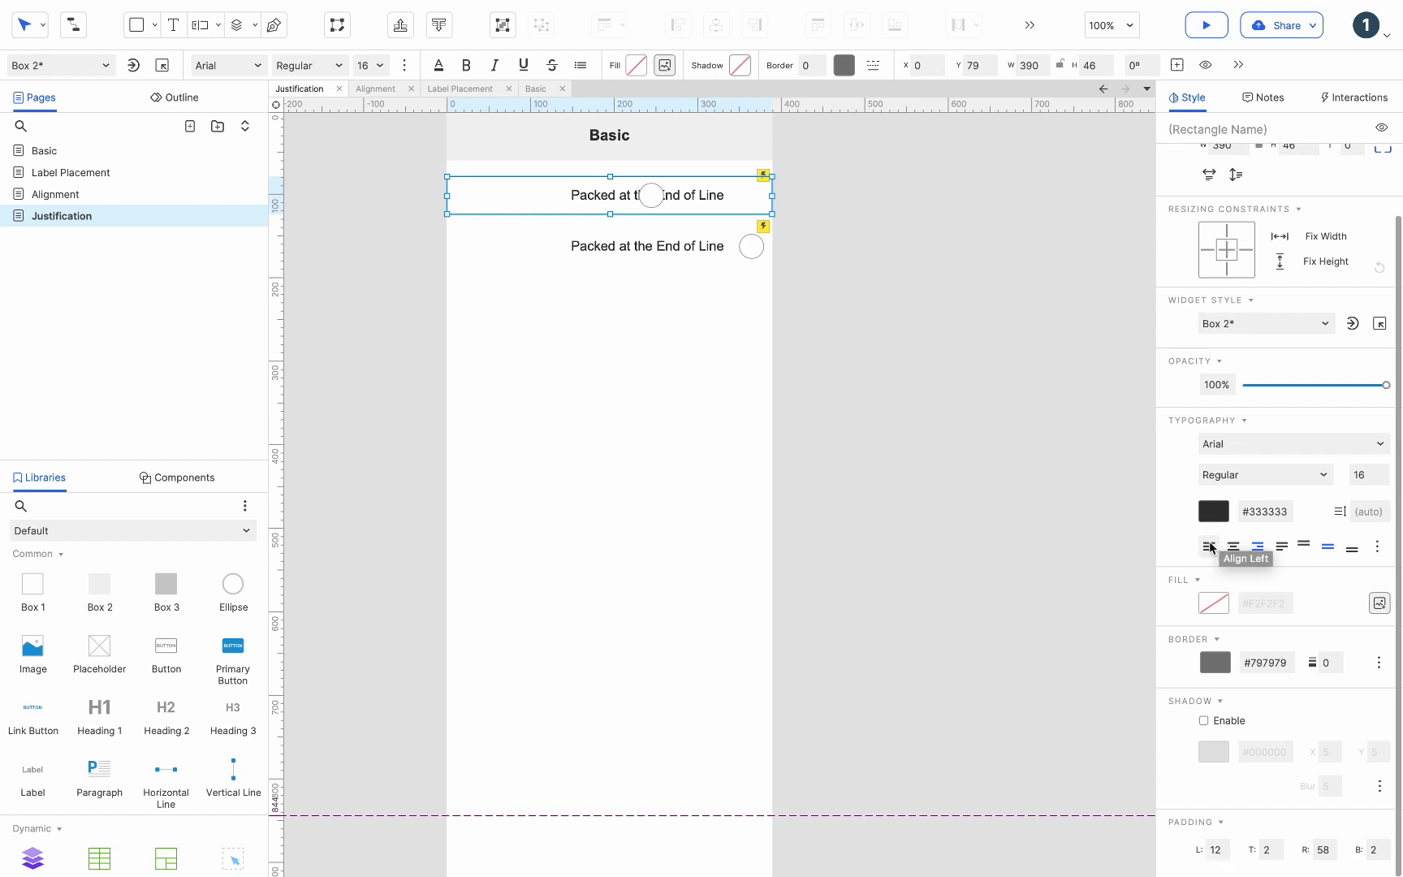
click(1209, 546)
drag(651, 195, 598, 253)
Change the upper item's text to "Packed at the Start of Line"
double_click(560, 195)
double_click(560, 196)
text(Start)
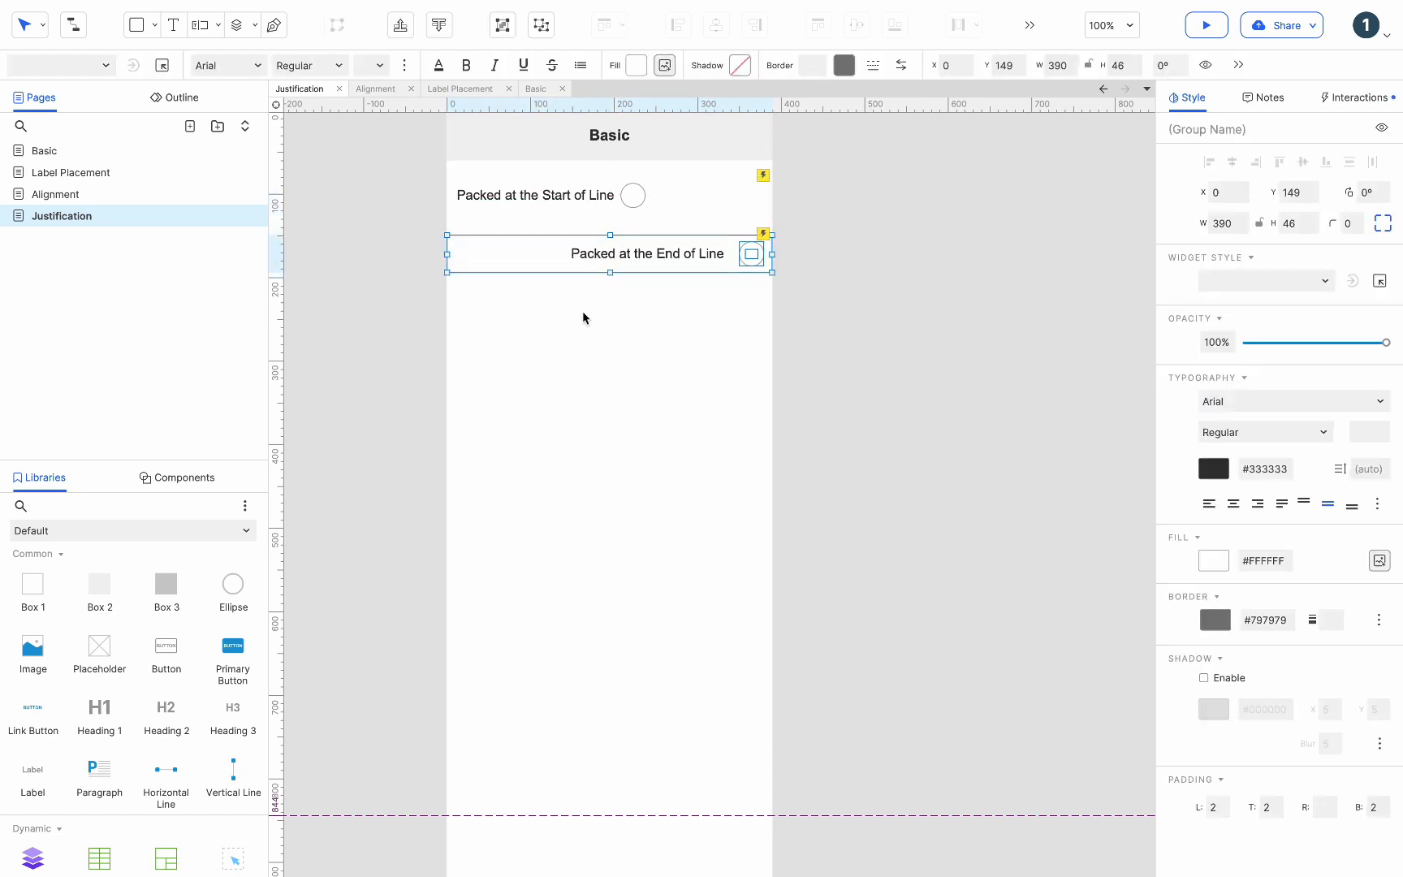
Give the "Packed at the Start of Line" background a 1-wide #AAAAAA border visible only on the bottom side
click(564, 195)
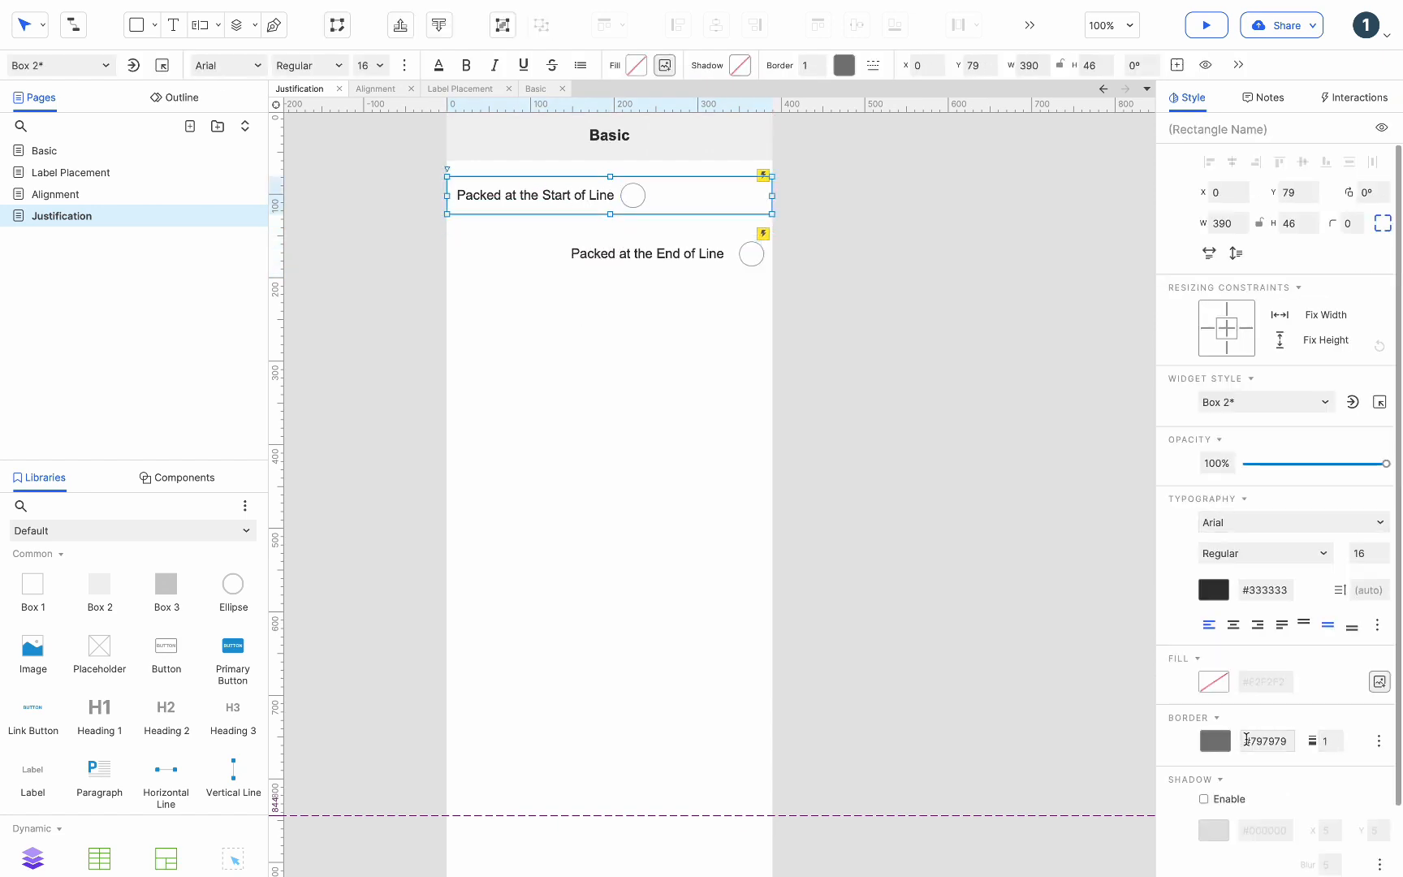
click(1219, 740)
click(1310, 552)
click(1379, 459)
click(1379, 739)
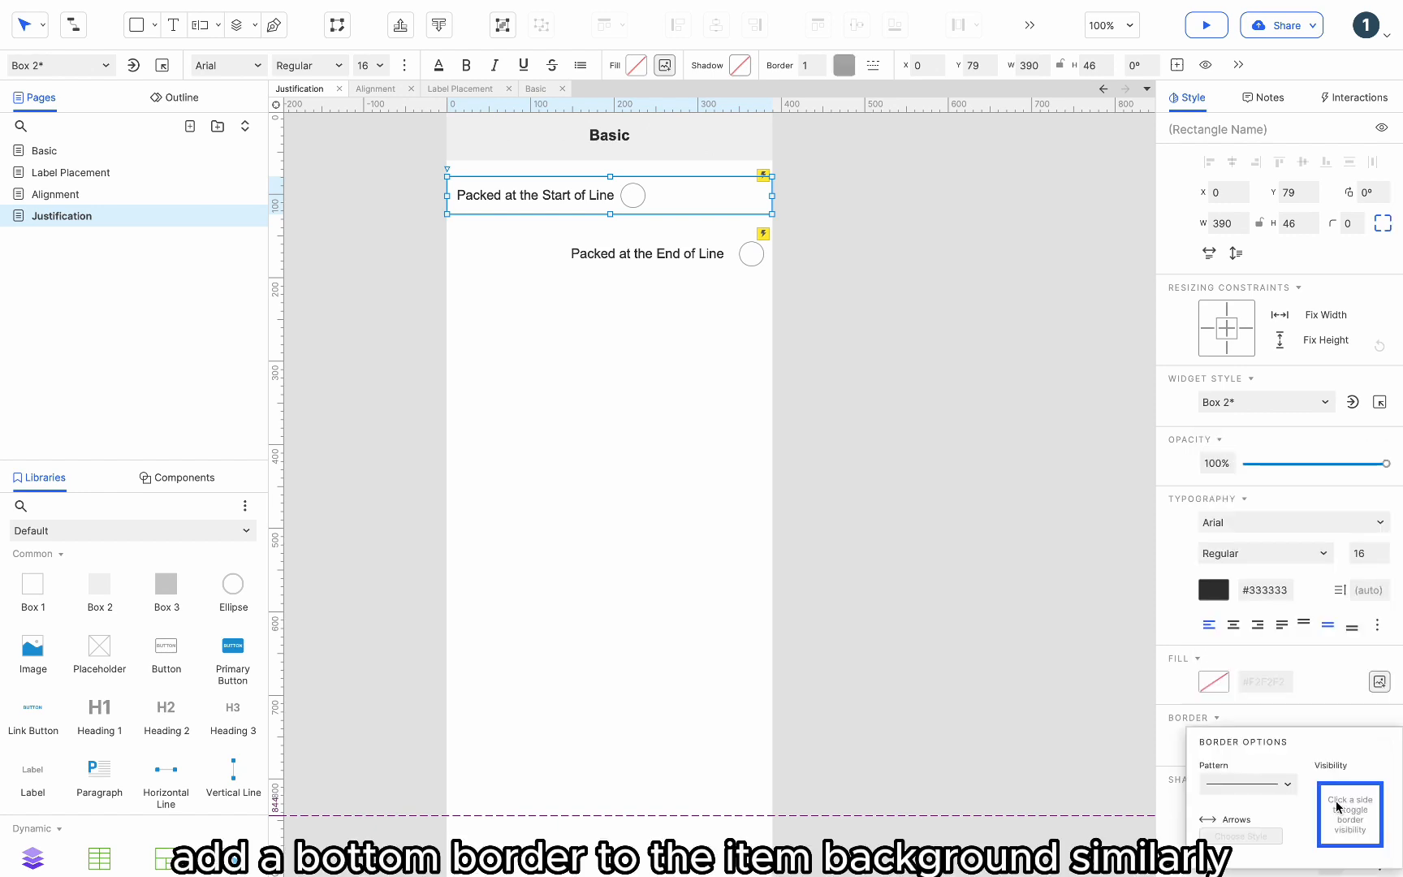
click(718, 192)
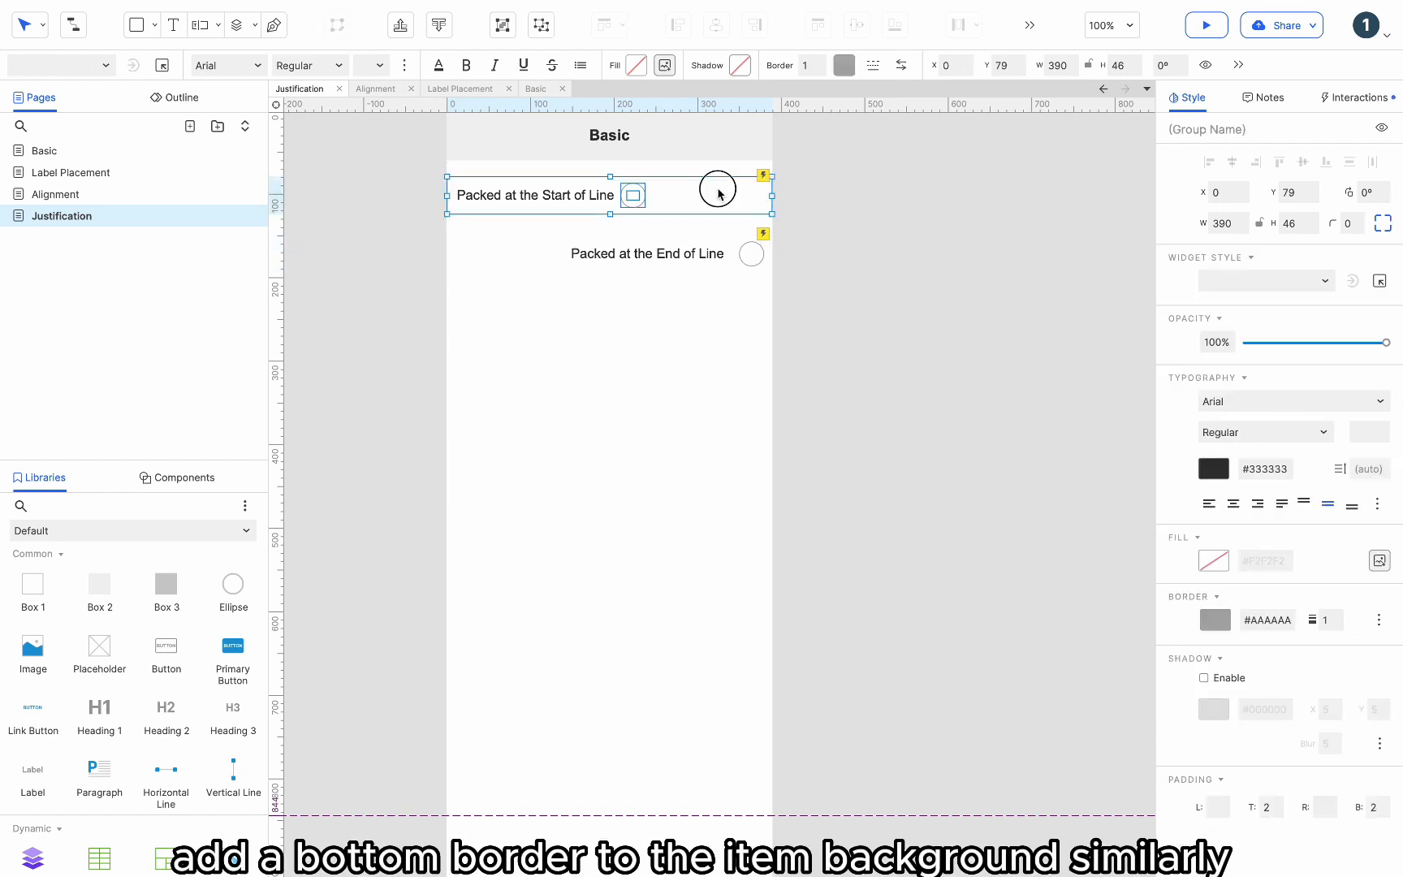
Give the "Packed at the End of Line" background a 1-wide #AAAAAA border visible only on the bottom side
click(722, 262)
click(1339, 736)
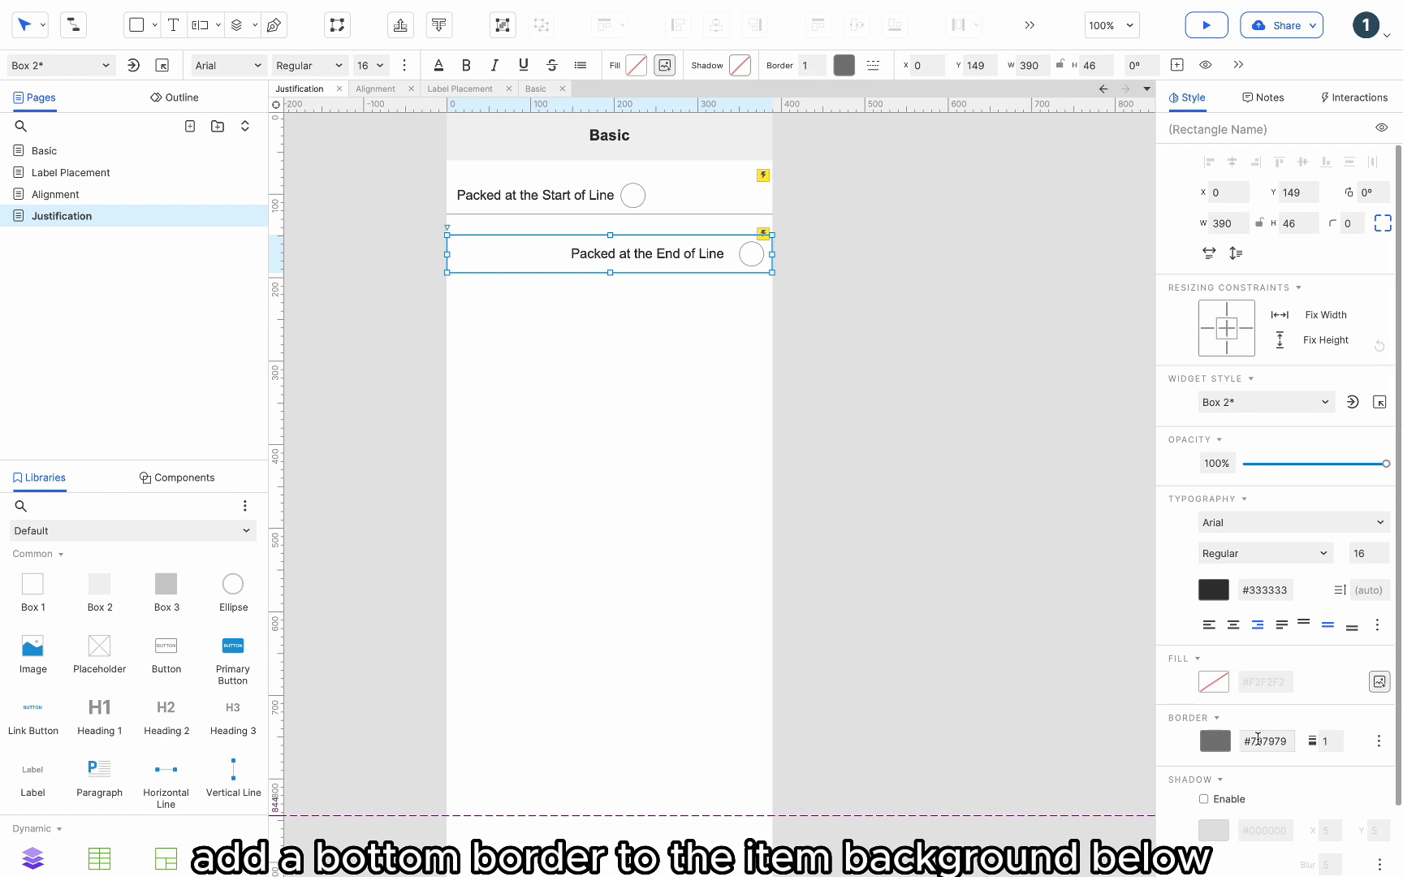
click(1215, 741)
click(1310, 552)
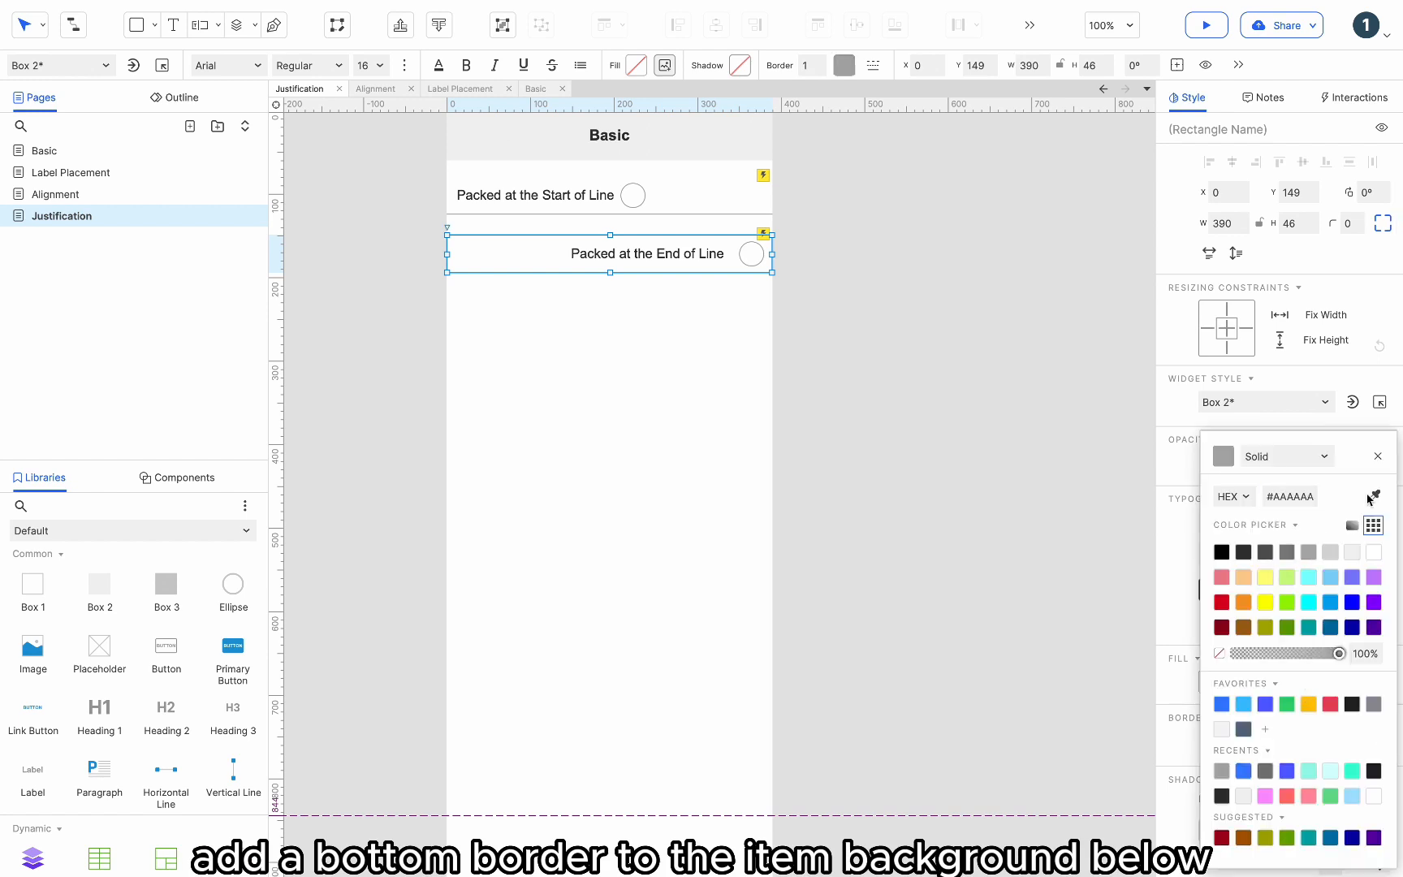
click(1378, 455)
click(1378, 748)
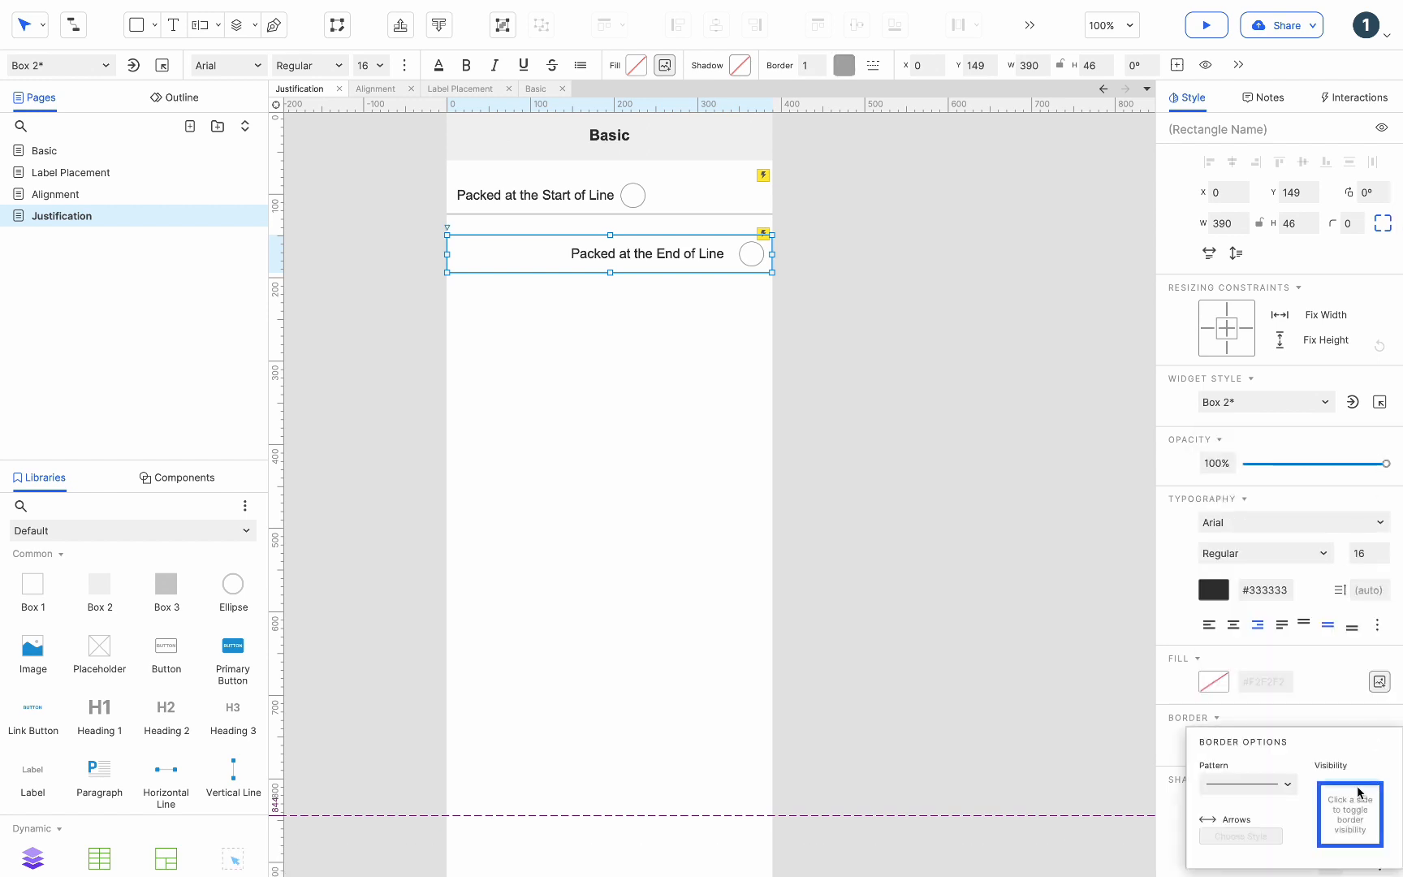
click(1321, 812)
click(1382, 818)
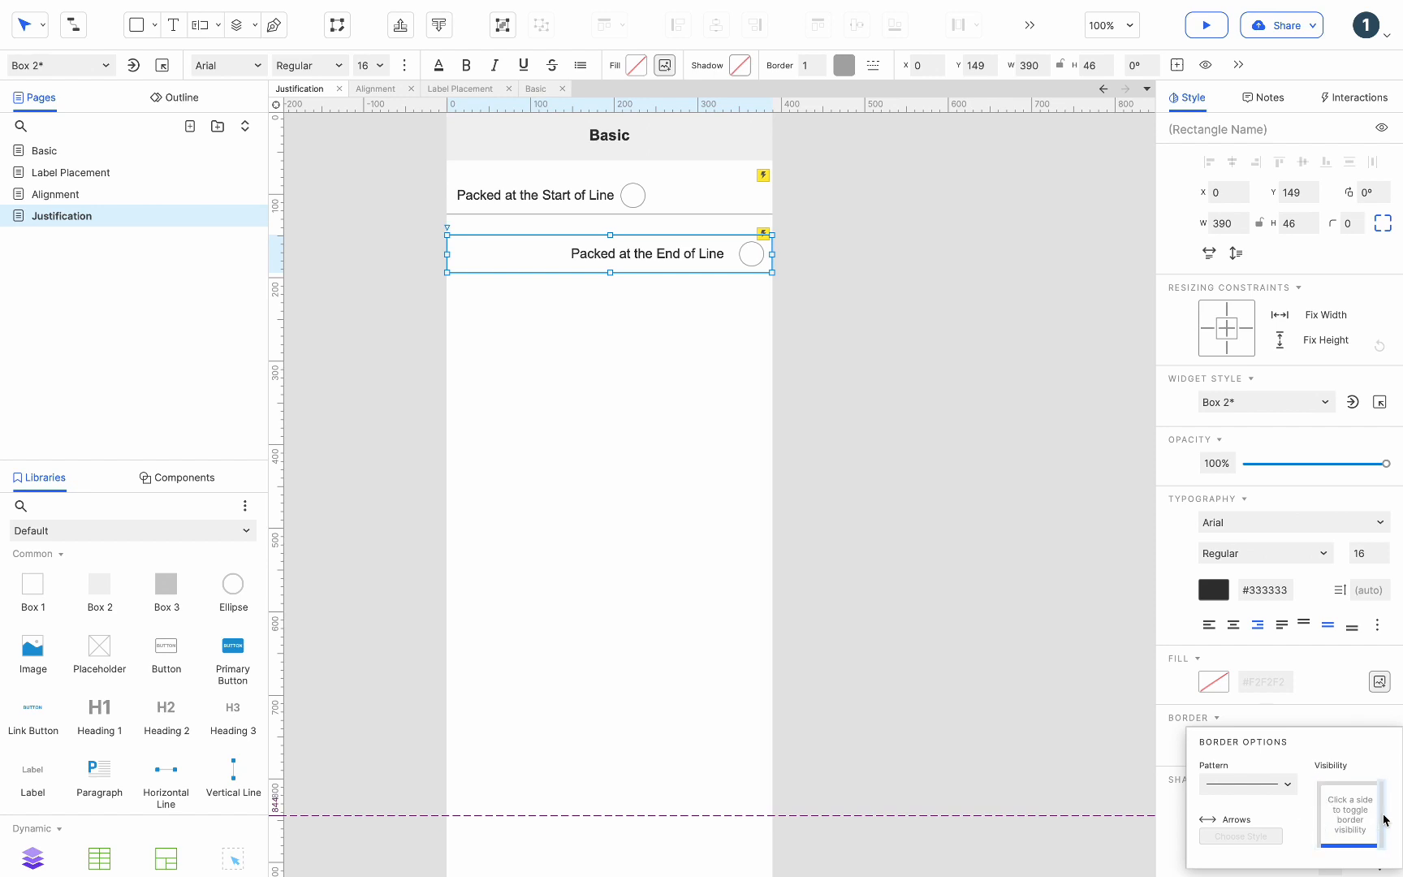
click(839, 560)
Place a copy of the "Packed at the End of Line" item at Y 240 and left-align its text with a left padding of 12
click(661, 376)
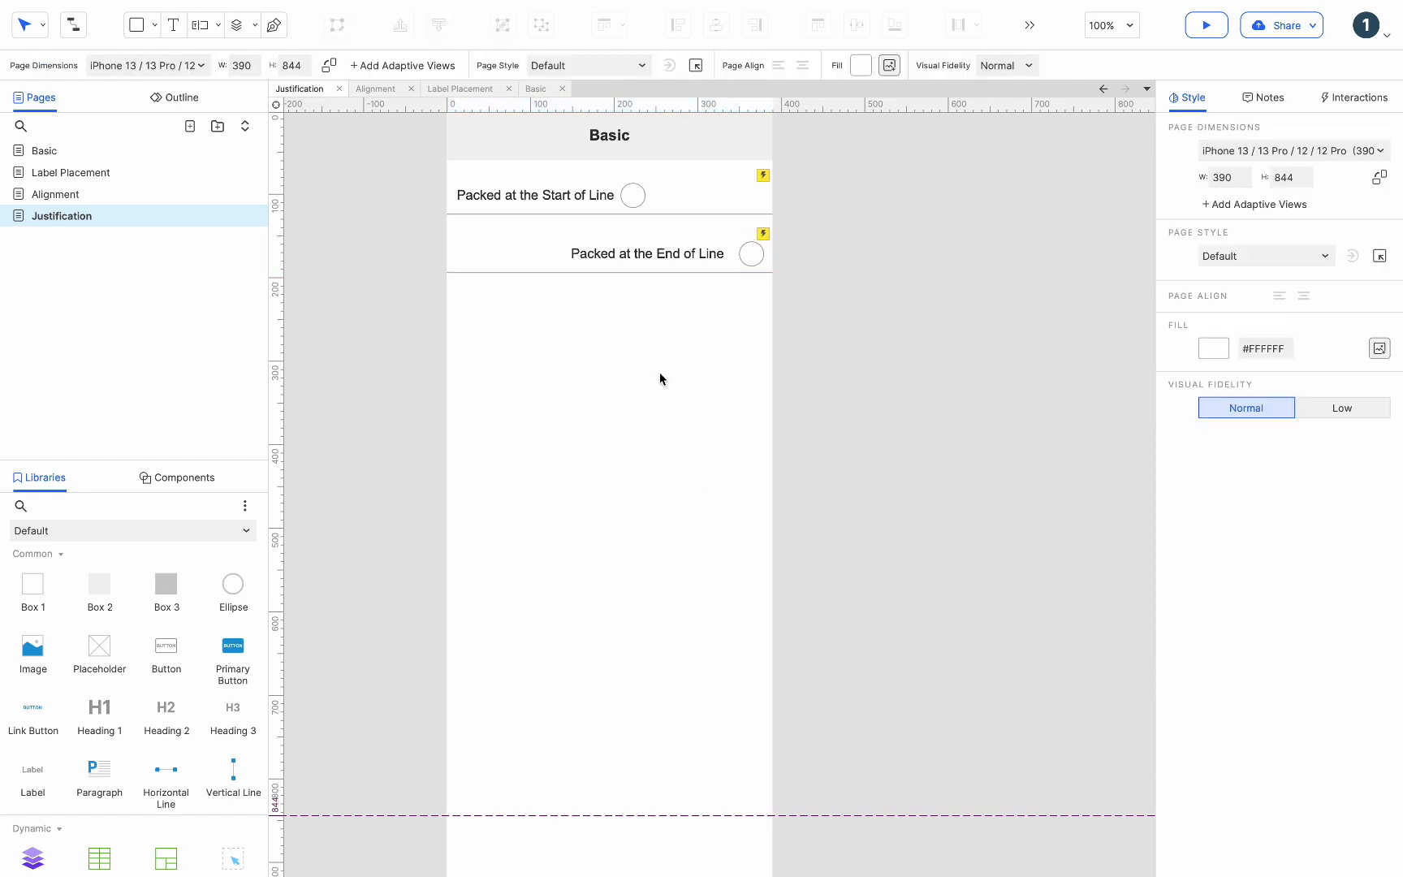
click(660, 271)
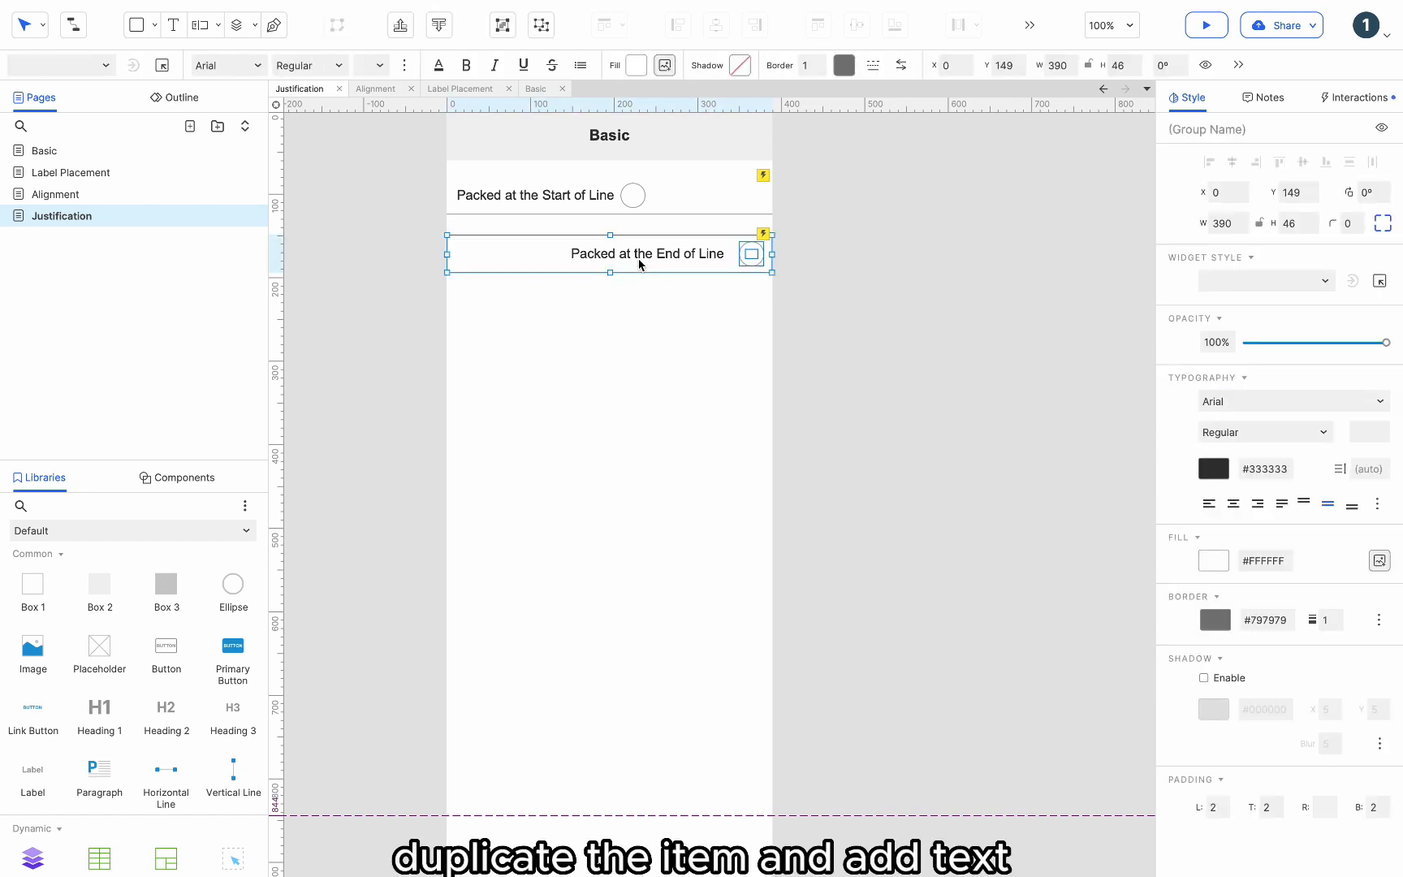
drag(640, 264, 630, 331)
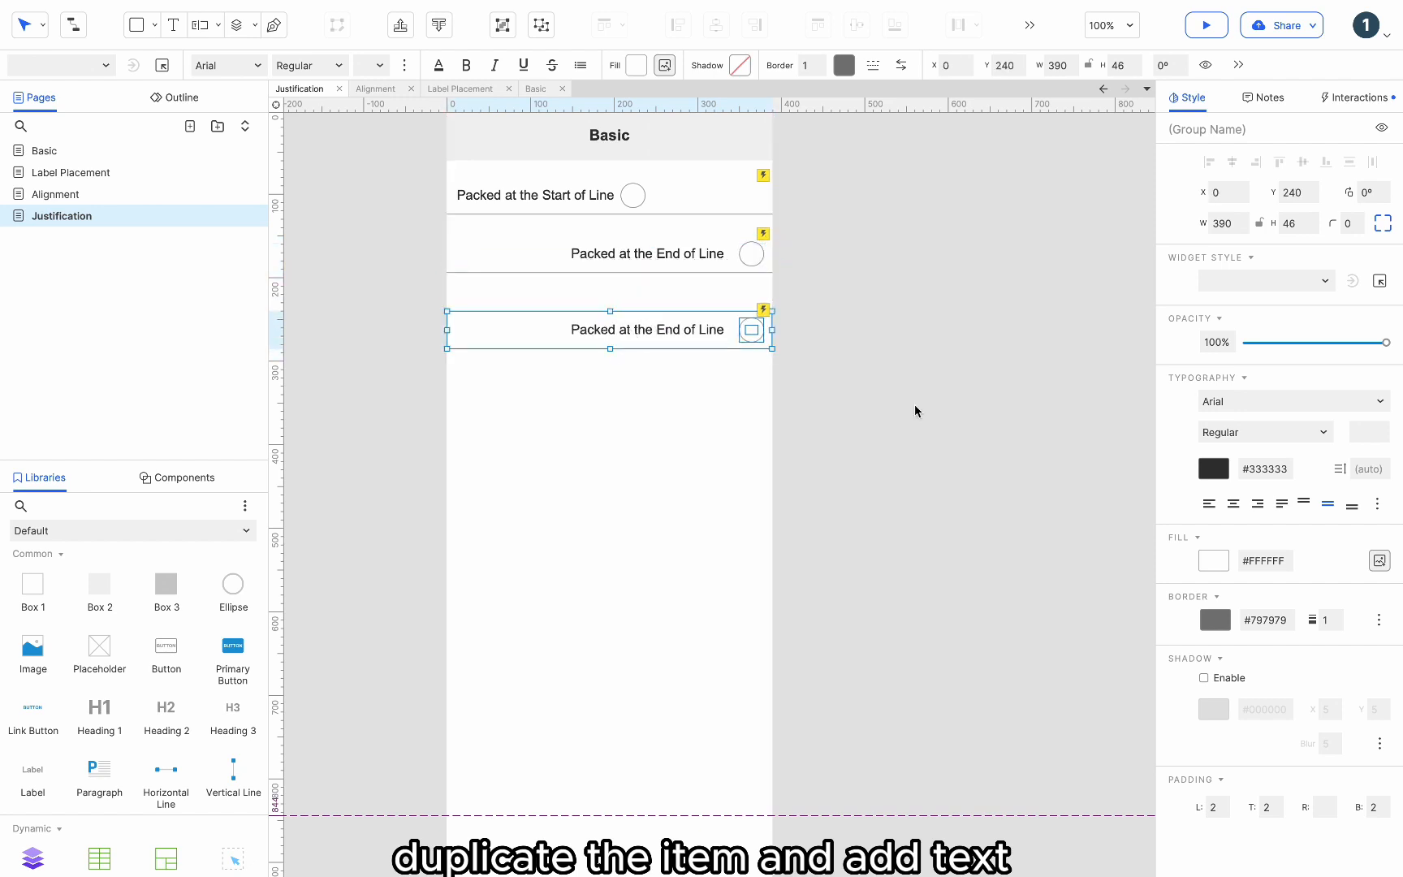
click(1209, 503)
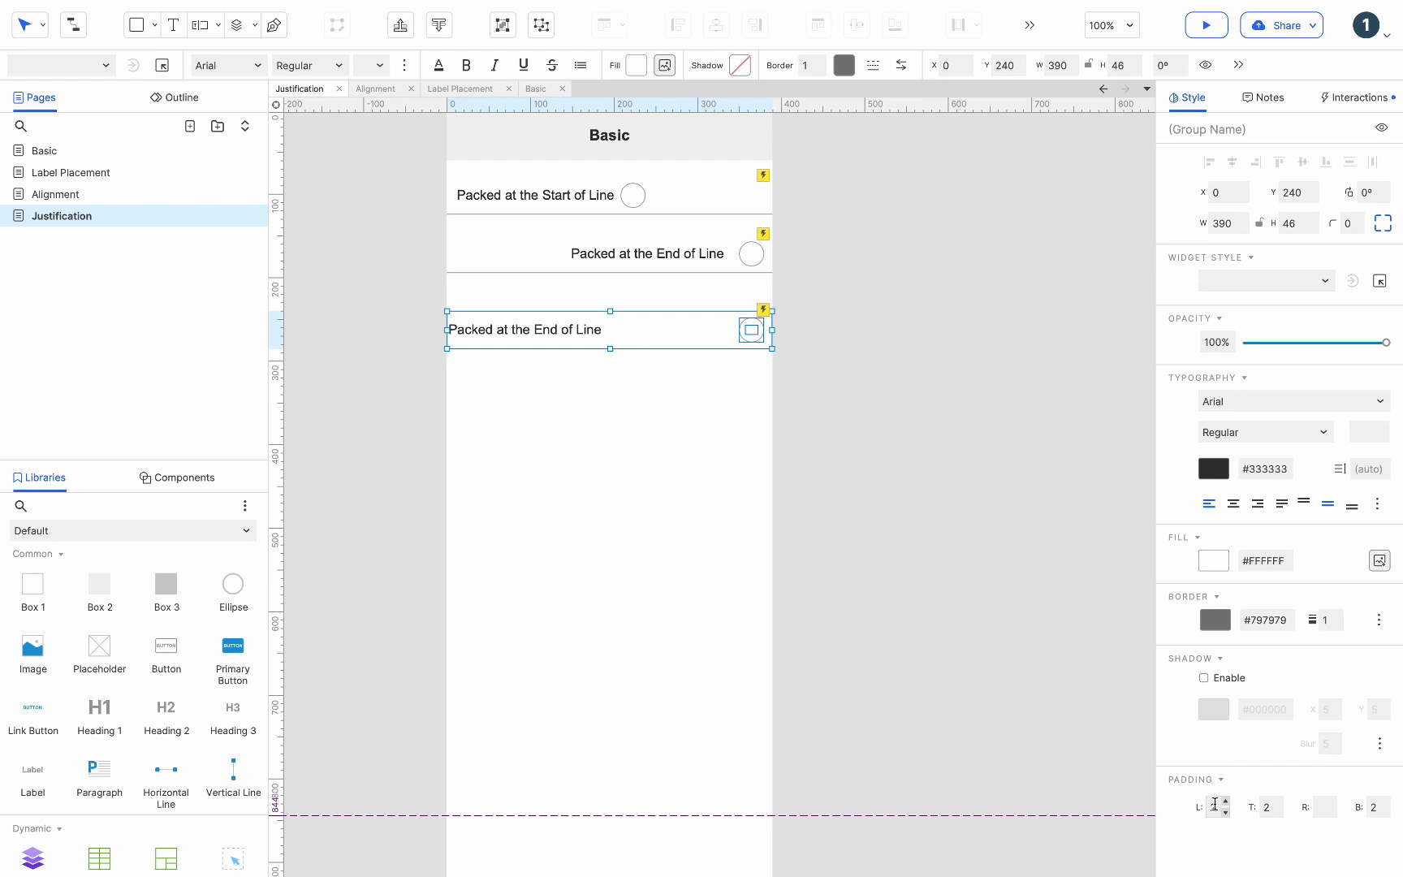
text(12)
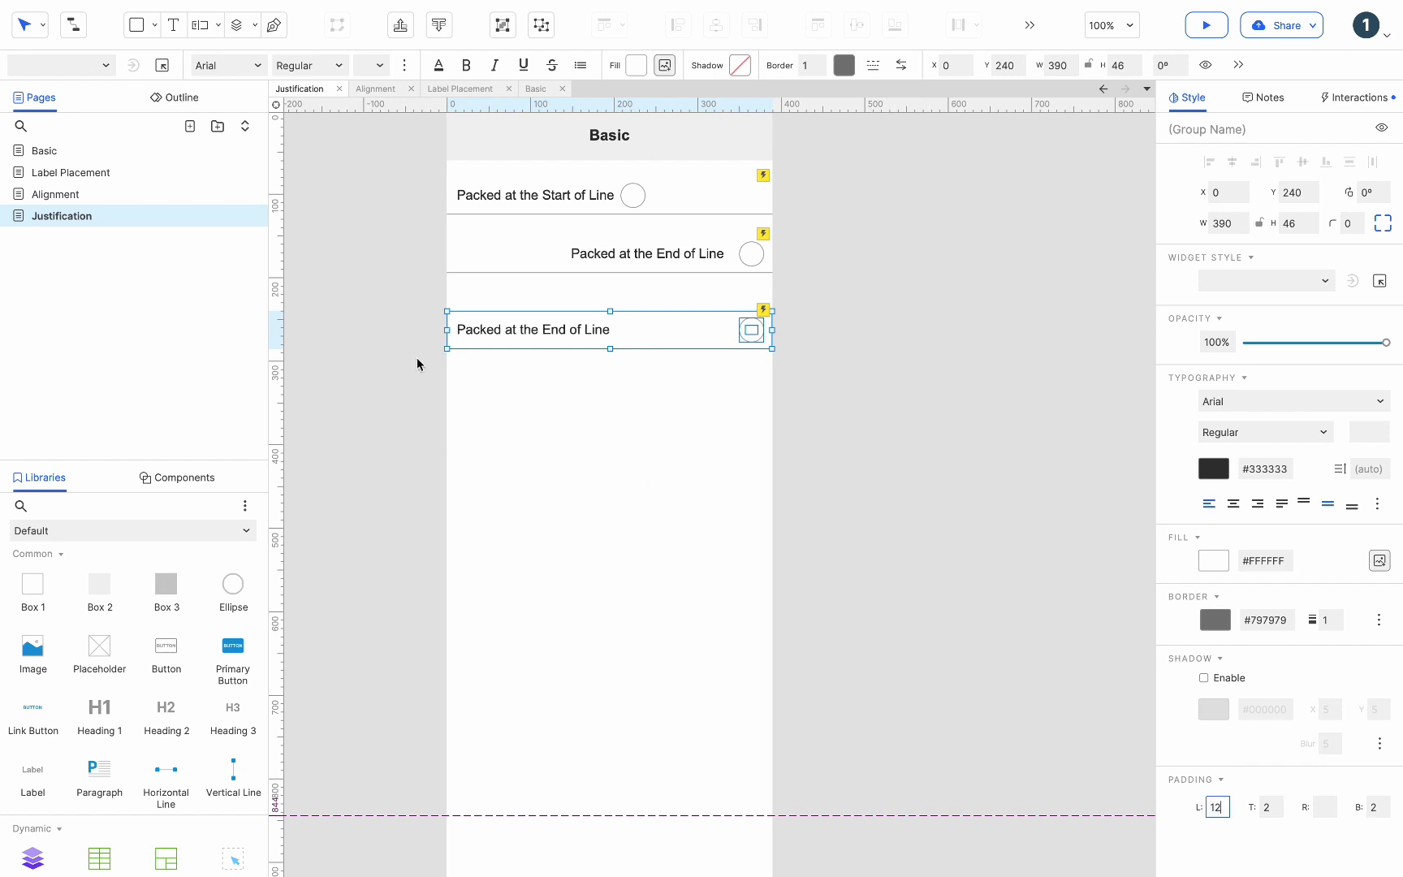
Change the copied item's text to "Space Between Label and Control"
click(501, 326)
click(501, 333)
double_click(499, 330)
text(Space Between Label and Control)
click(636, 337)
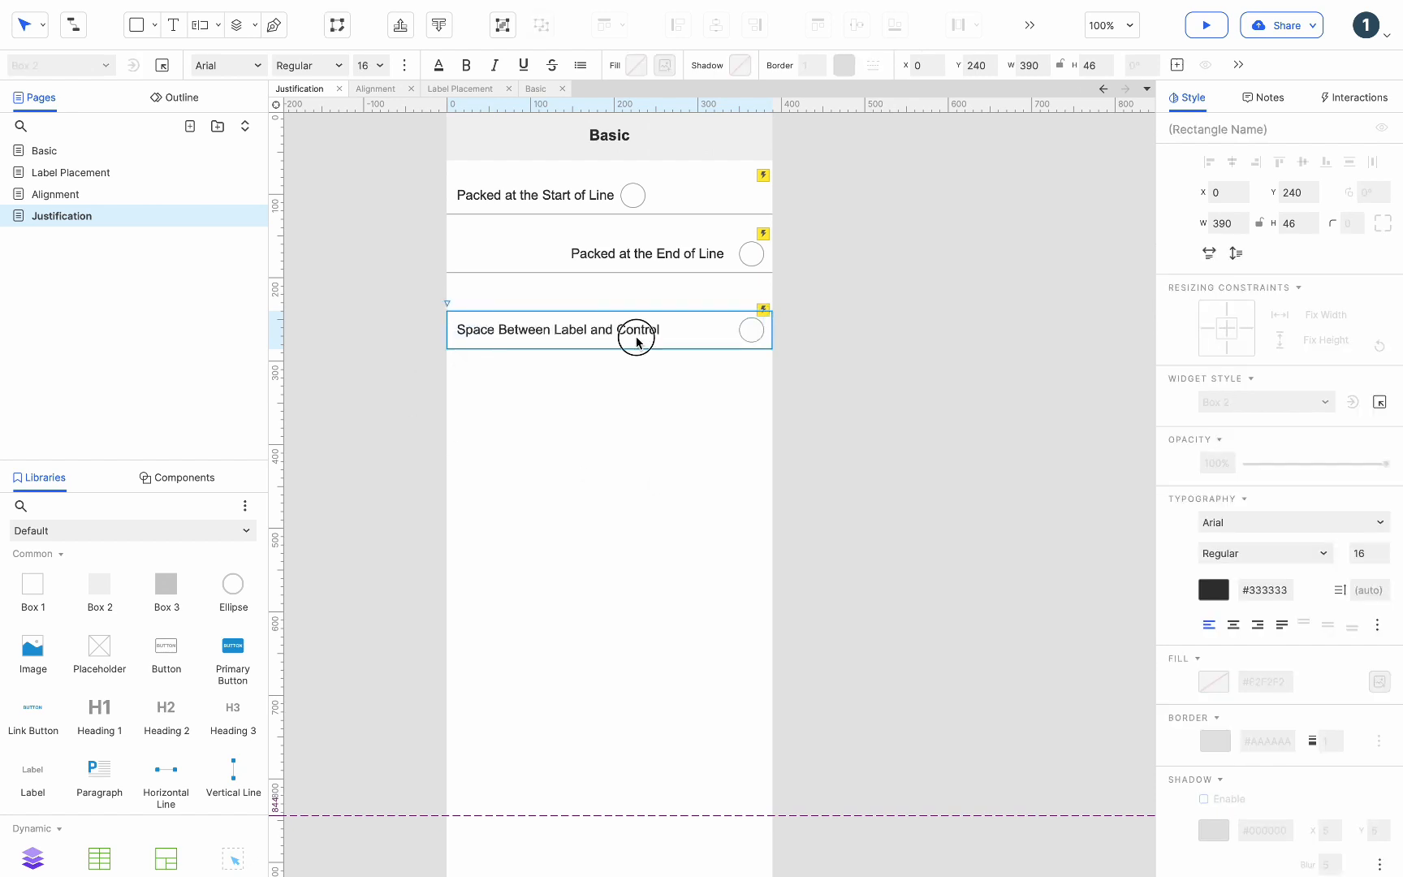
click(651, 358)
click(641, 326)
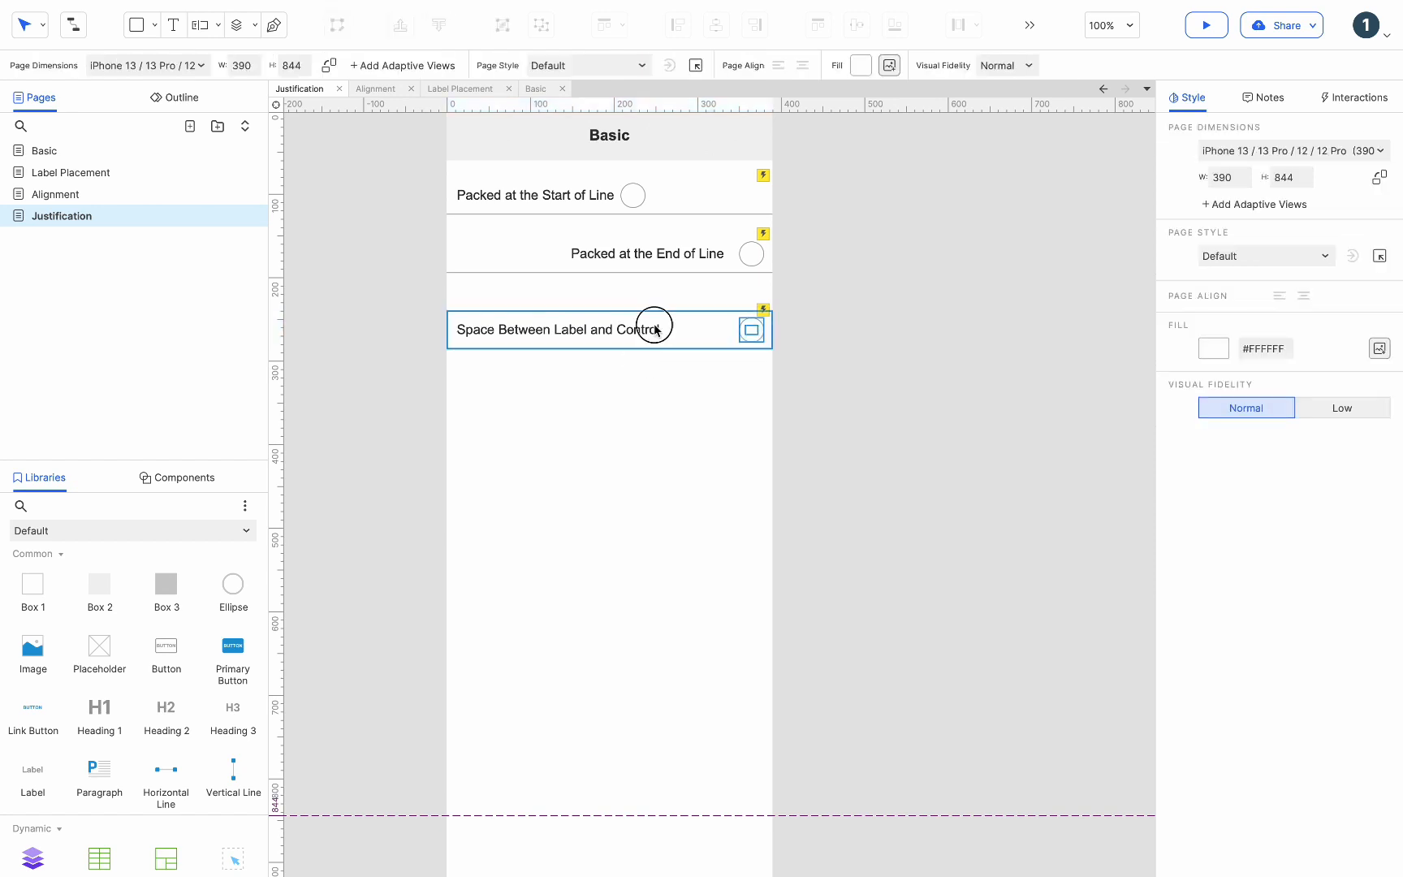
Preview the Justification page and toggle the checkbox of each of its three items
click(641, 326)
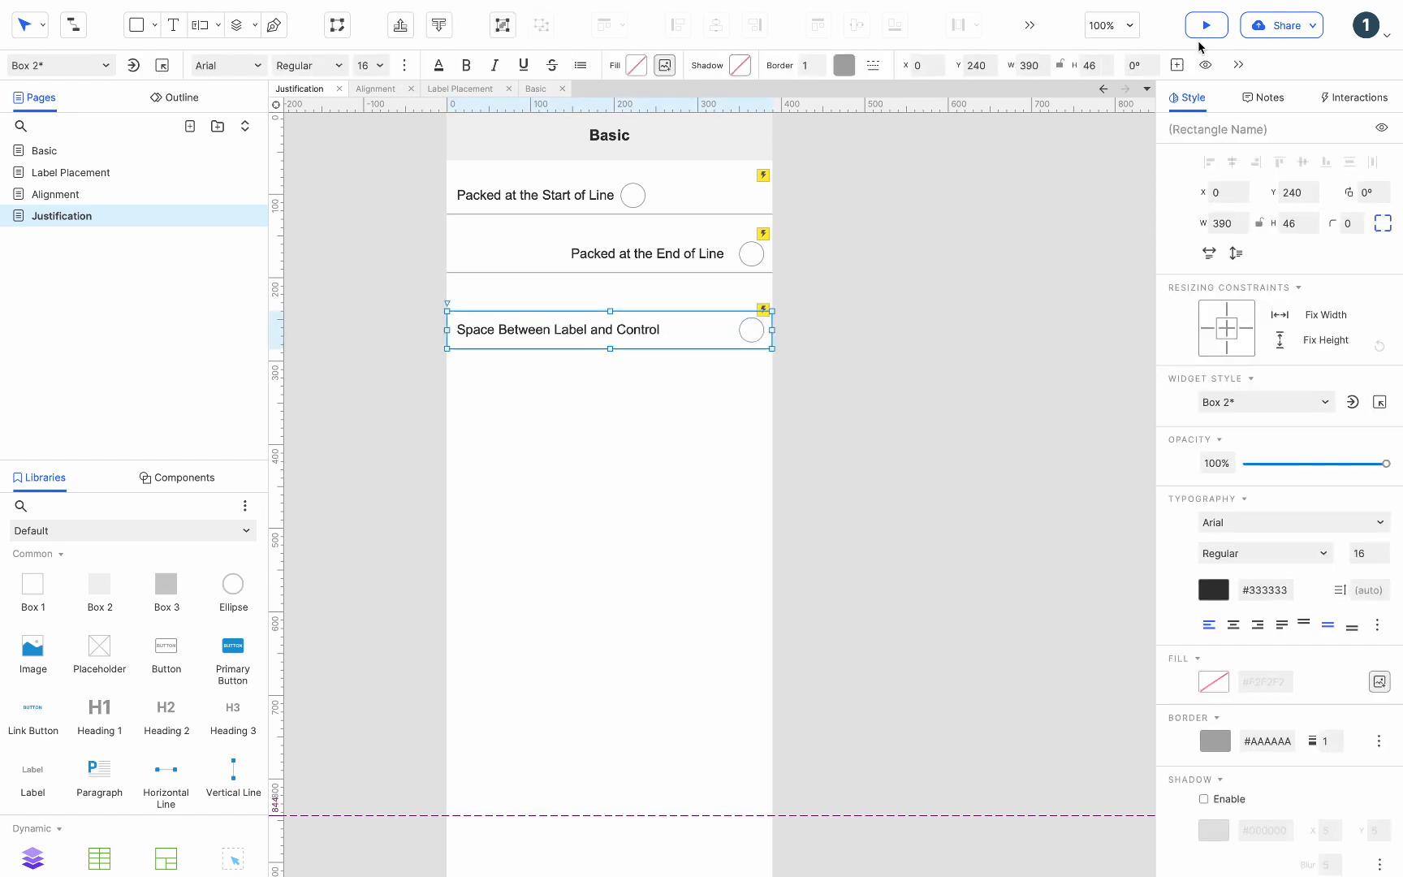
click(1205, 26)
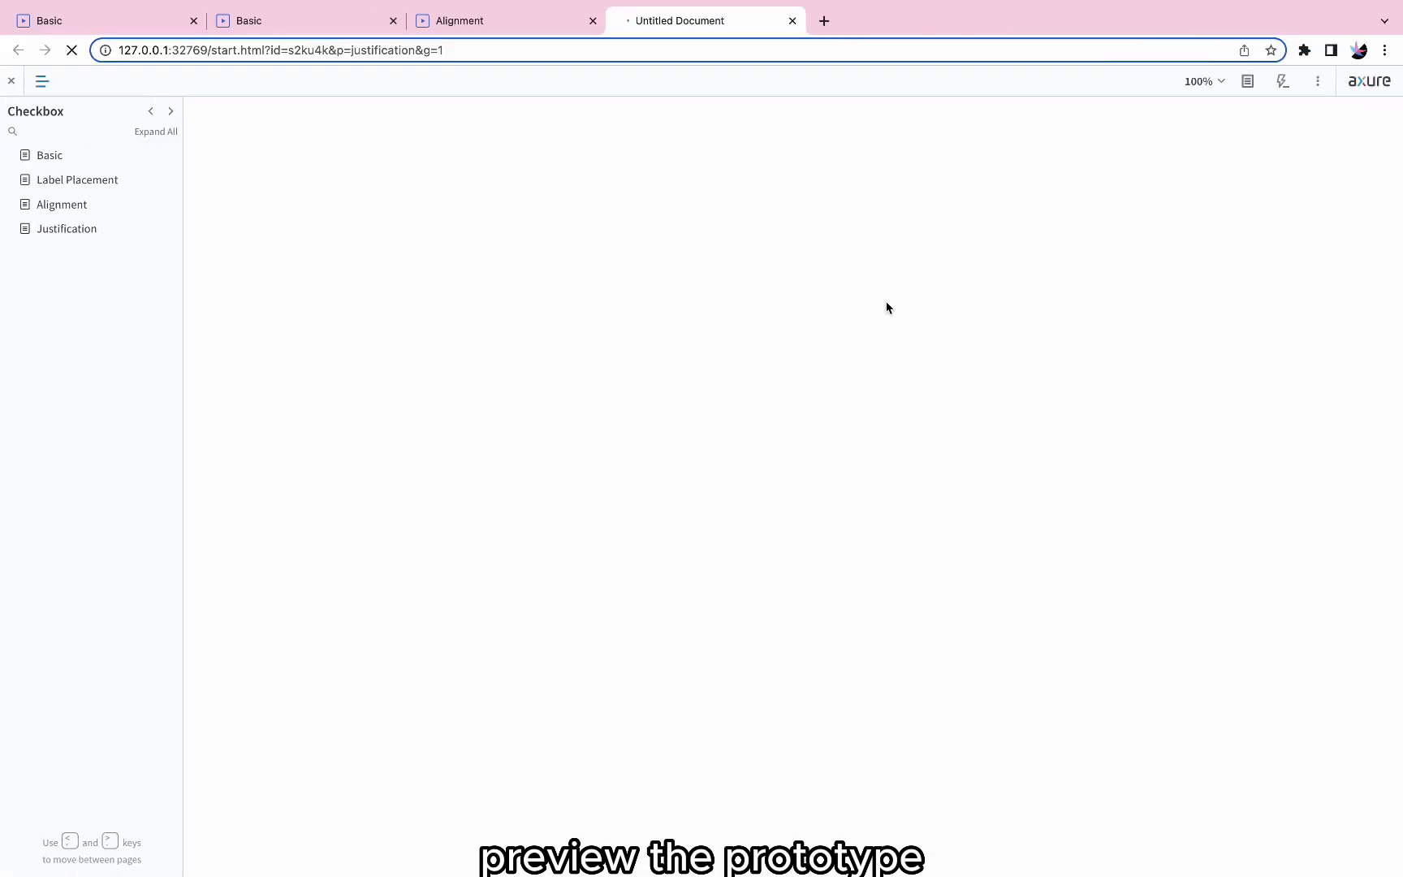
click(786, 221)
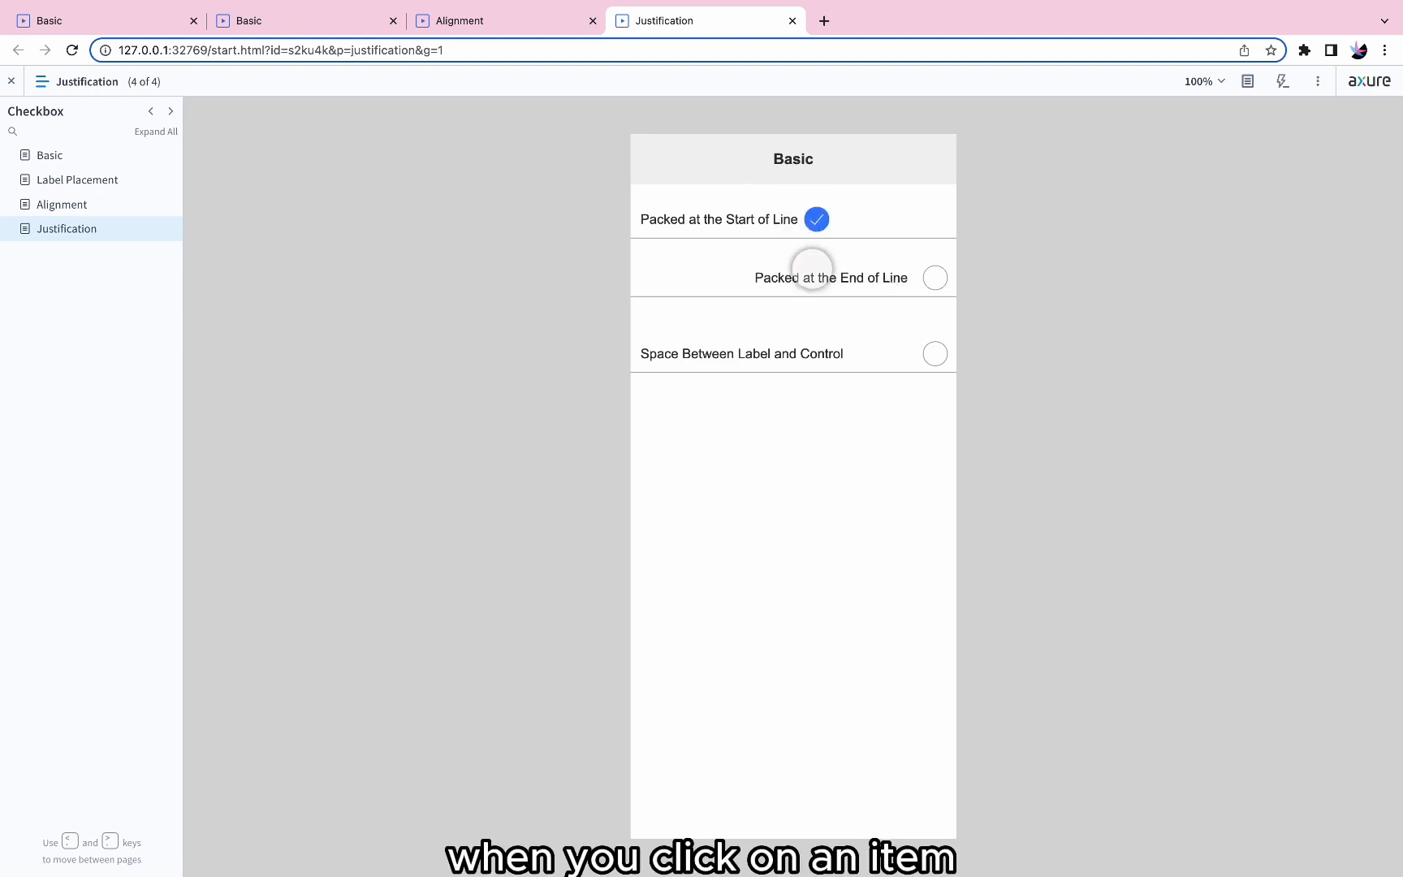
click(813, 272)
click(817, 336)
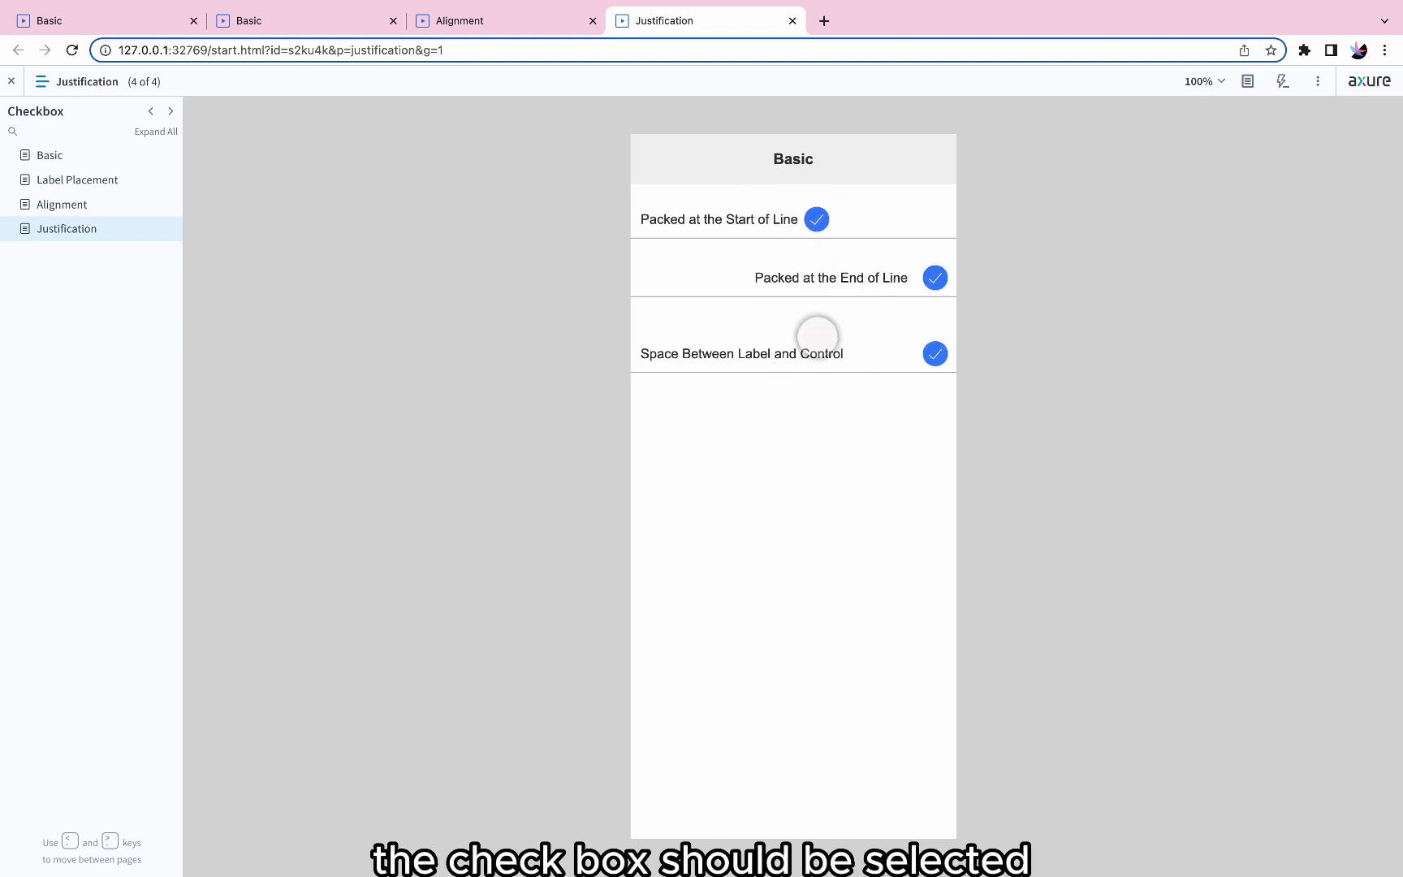
key(ctrl+Left)
click(814, 361)
Duplicate the Basic page, rename the copy "Indeterminate Checkboxes" and move it to the end of the page list
click(139, 151)
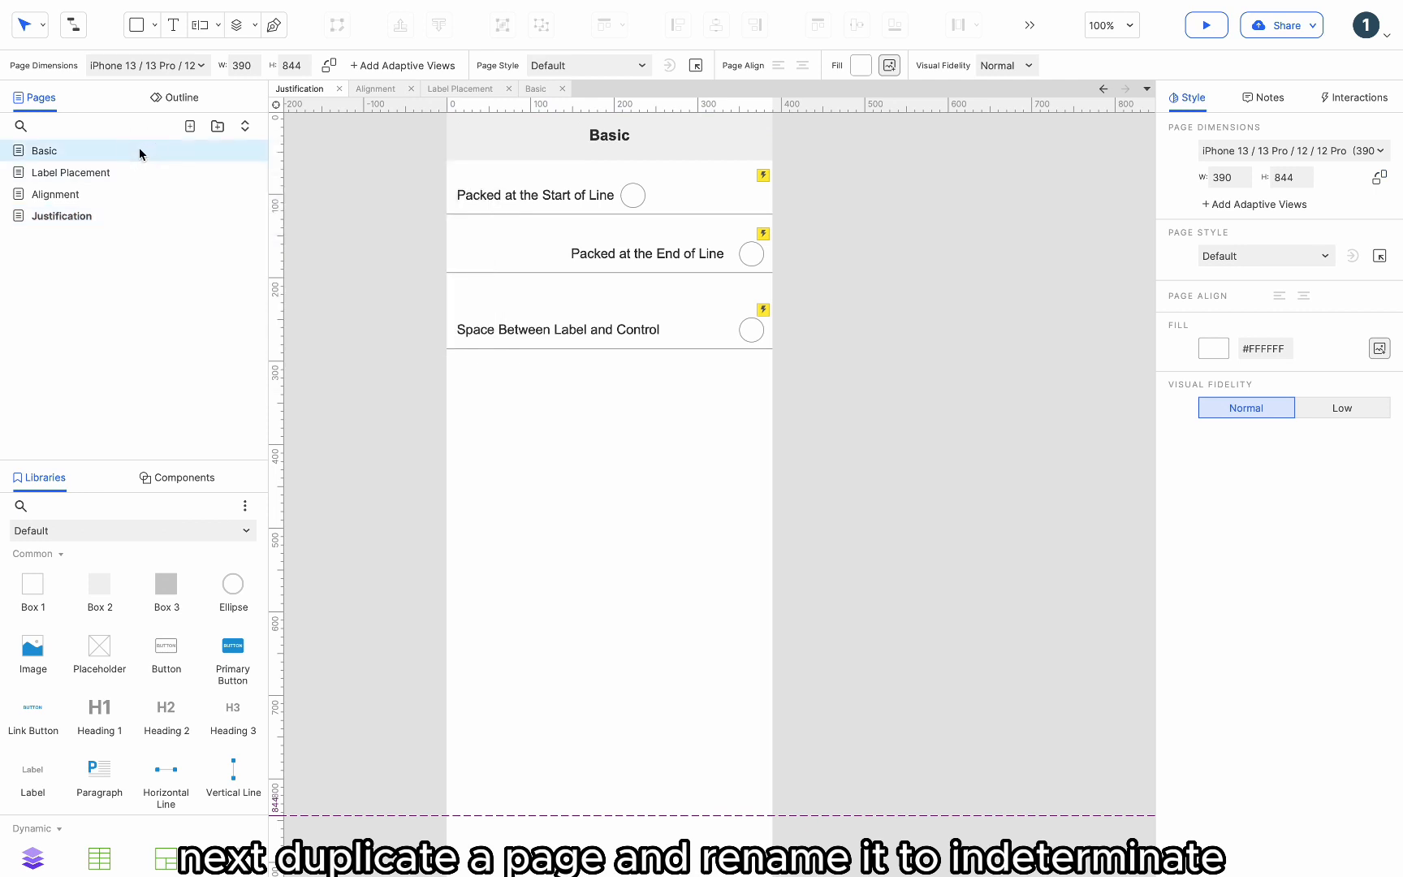
right_click(139, 151)
mouse_move(276, 287)
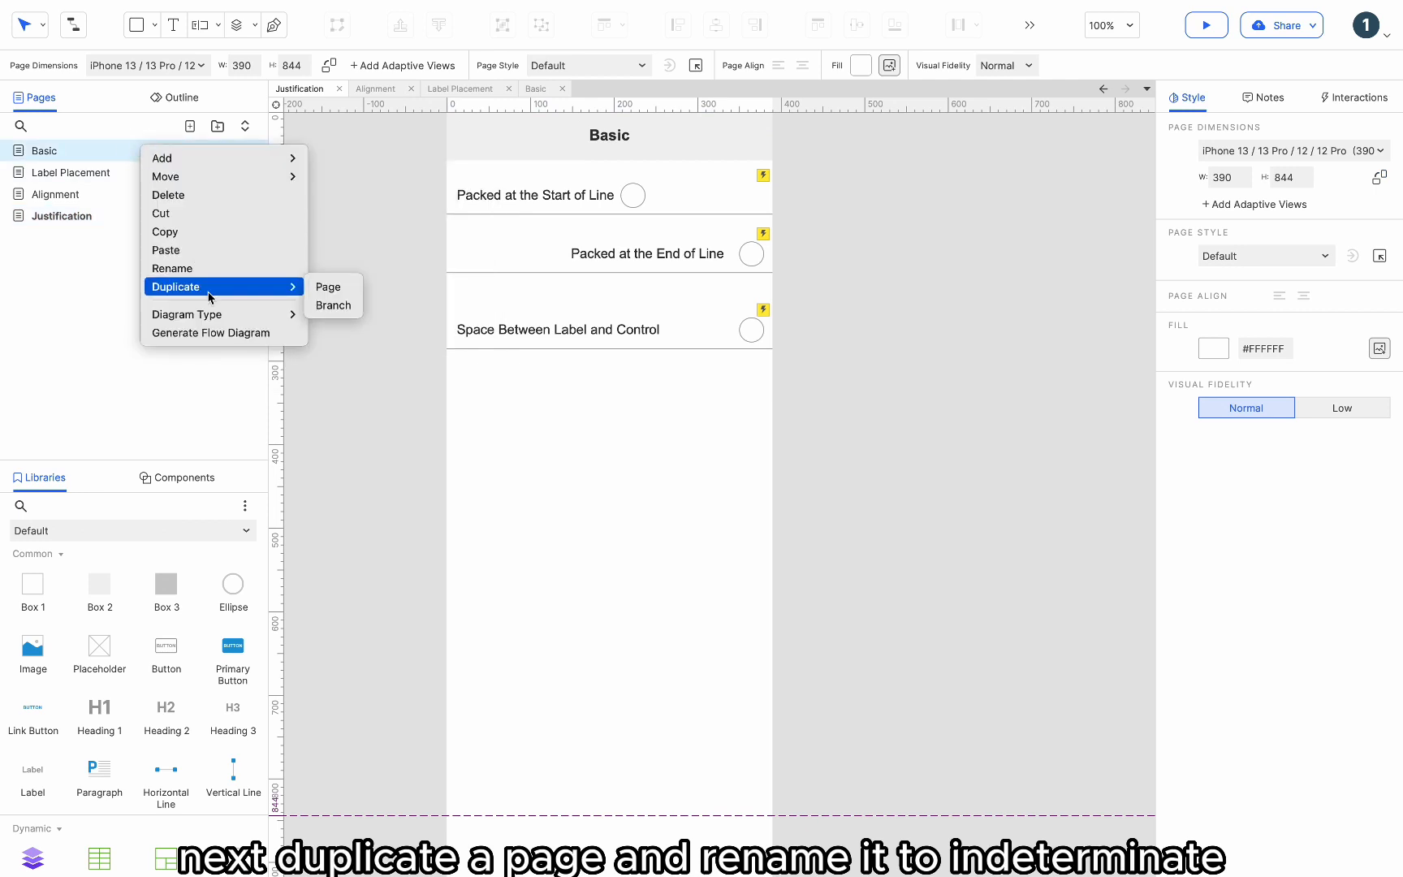
click(338, 305)
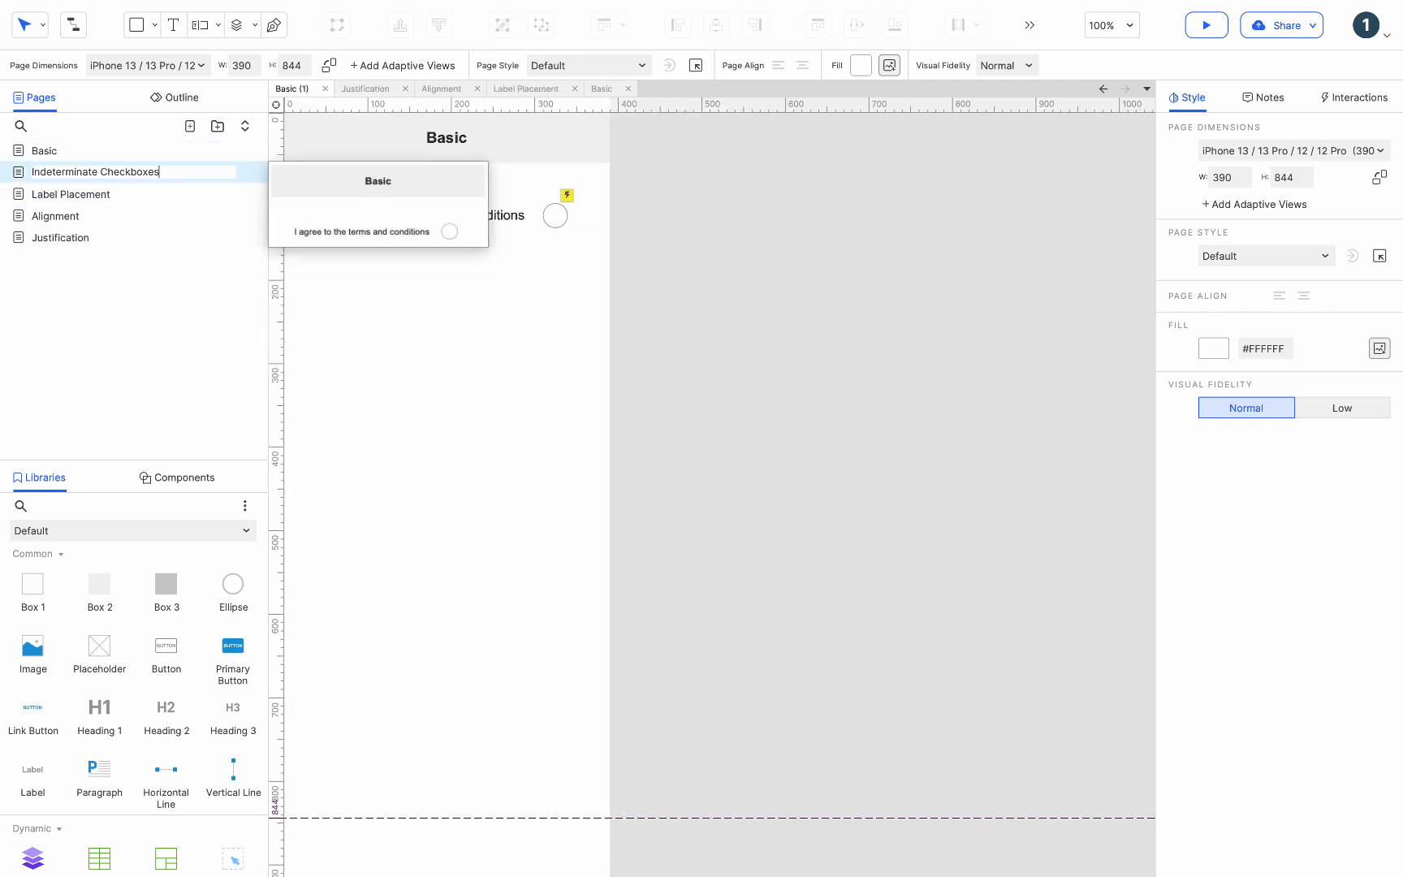
key(Return)
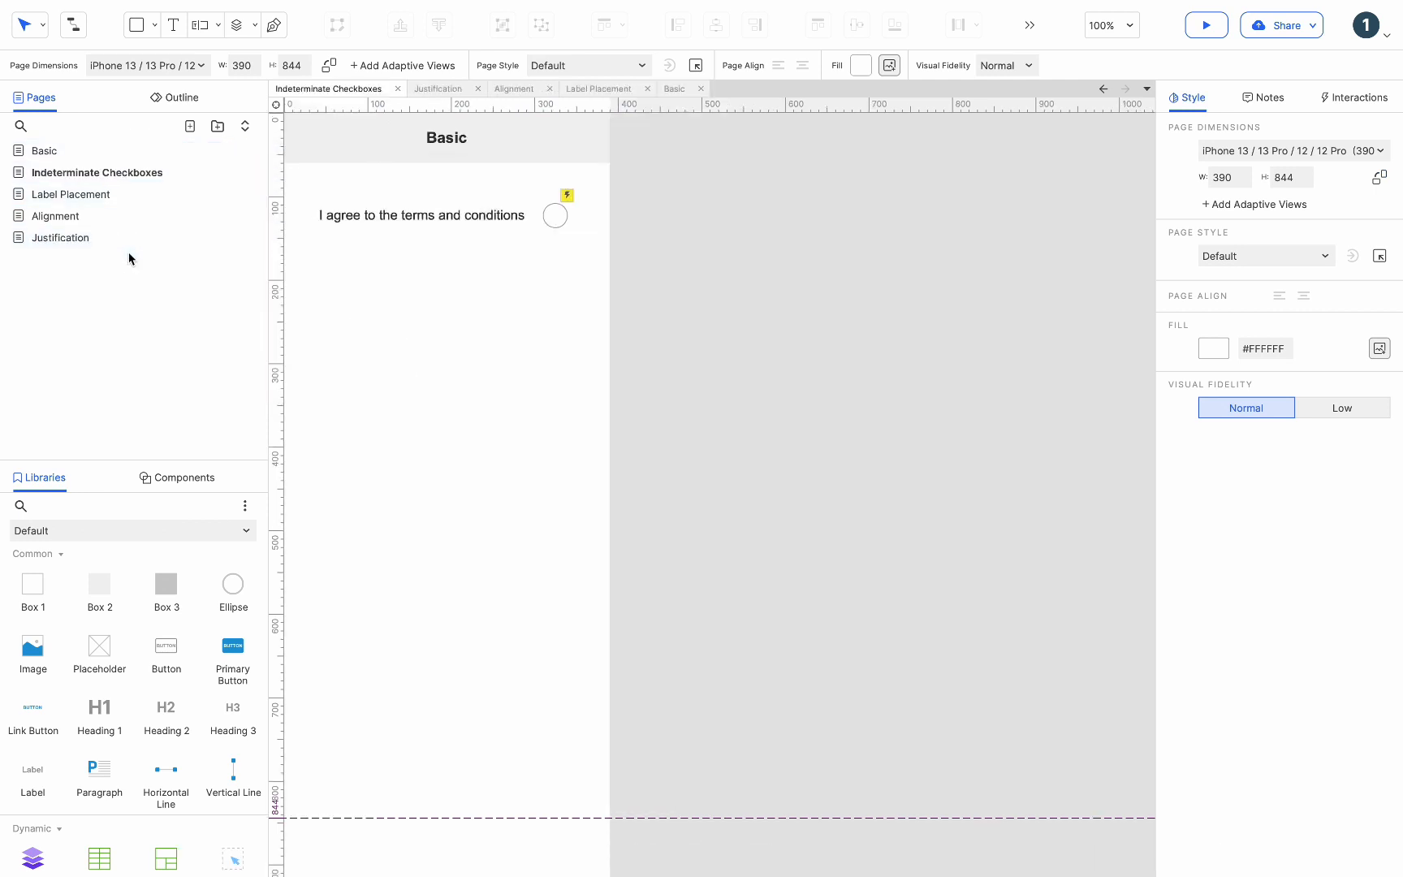
drag(94, 176, 13, 262)
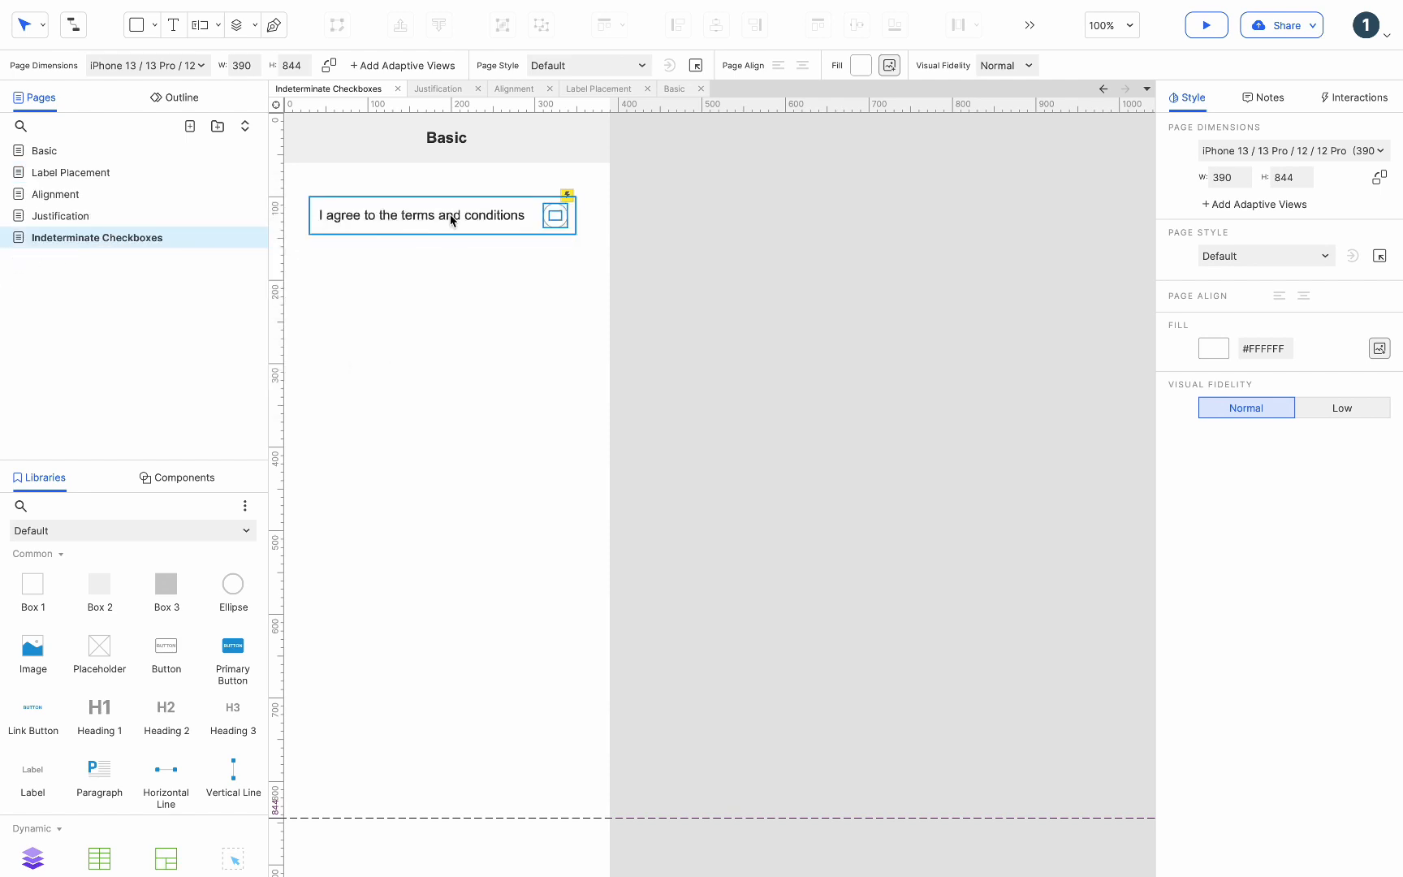
Convert the checkbox group beside "I agree to the terms and conditions" into a dynamic panel
click(554, 214)
scroll(551, 213, up, 5)
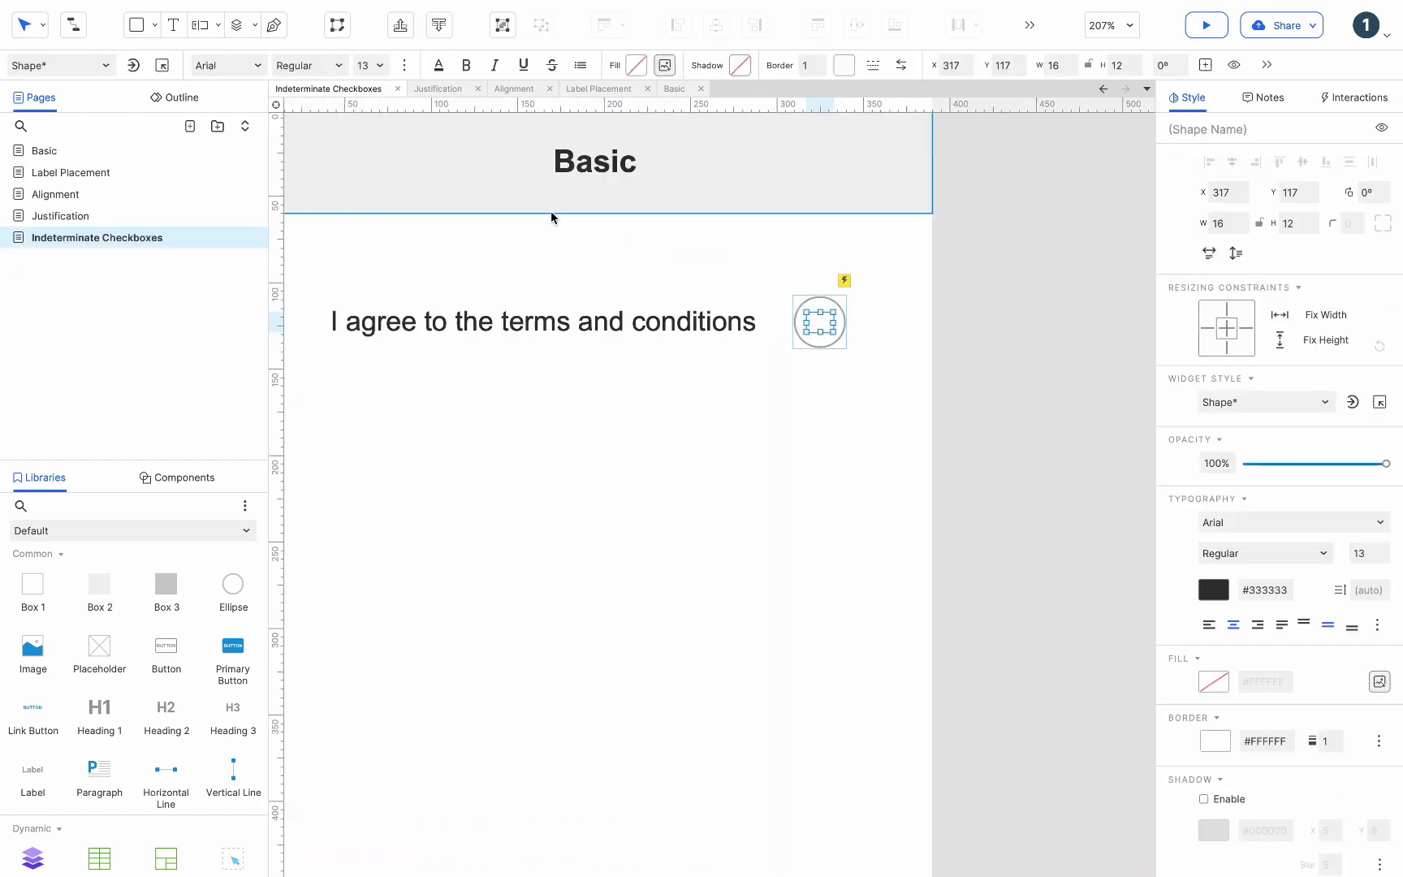
click(848, 317)
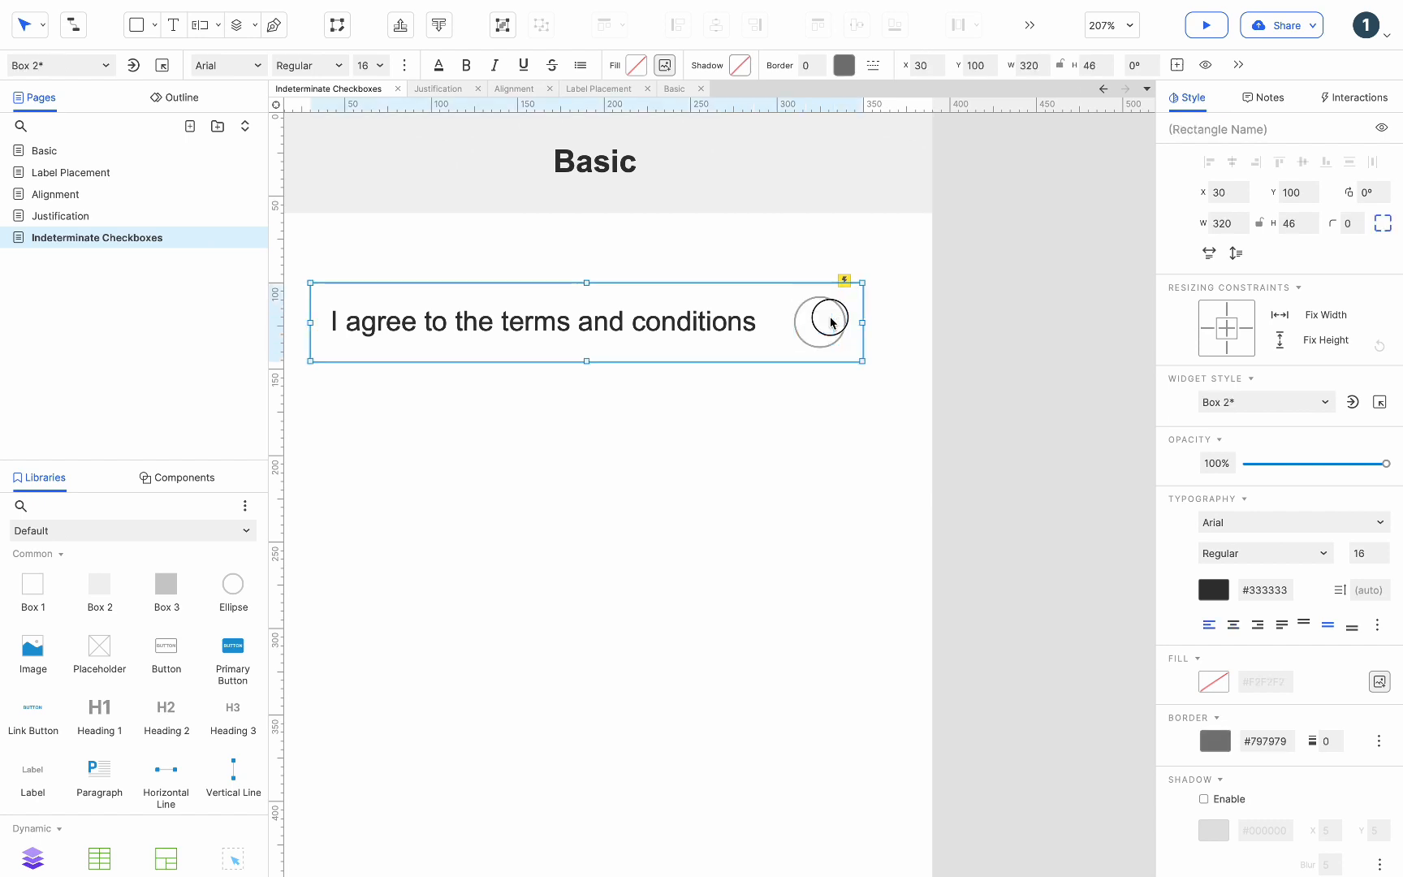
click(831, 323)
right_click(831, 322)
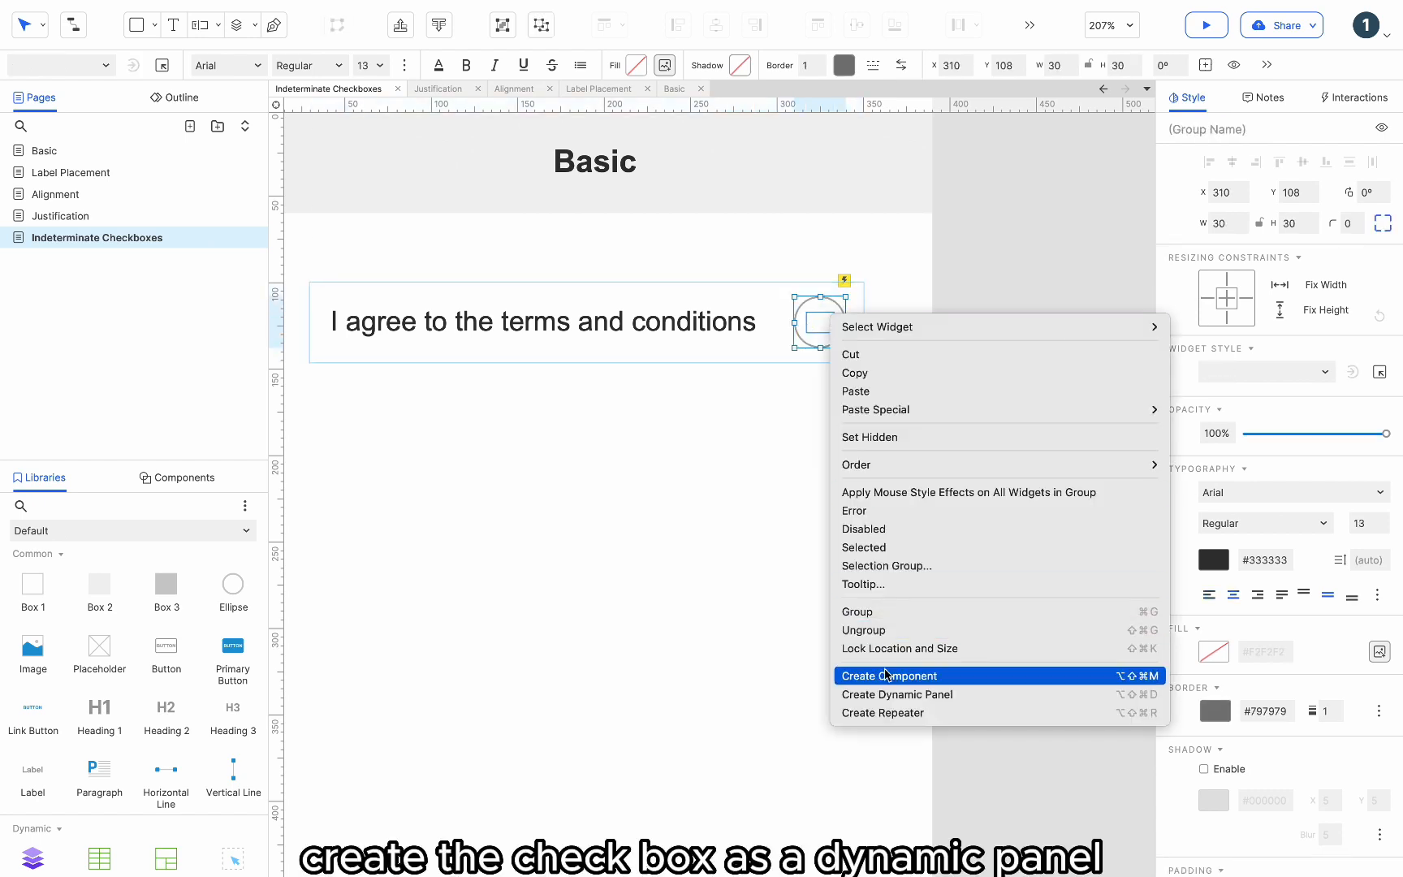
click(884, 696)
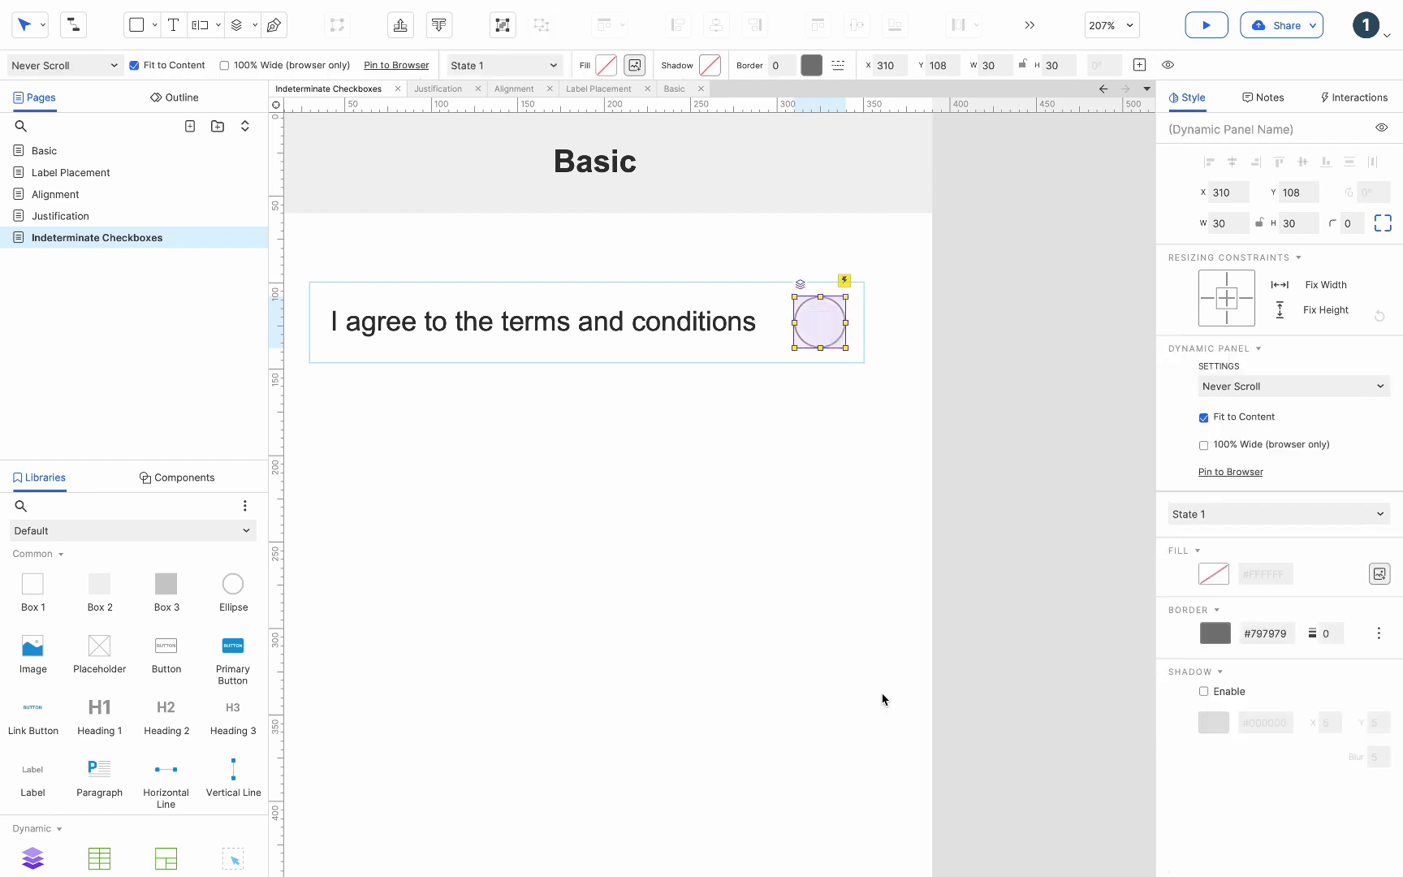
In State 1 of the dynamic panel, change the checkmark's shape to a horizontal line and place it at Y 15
double_click(824, 328)
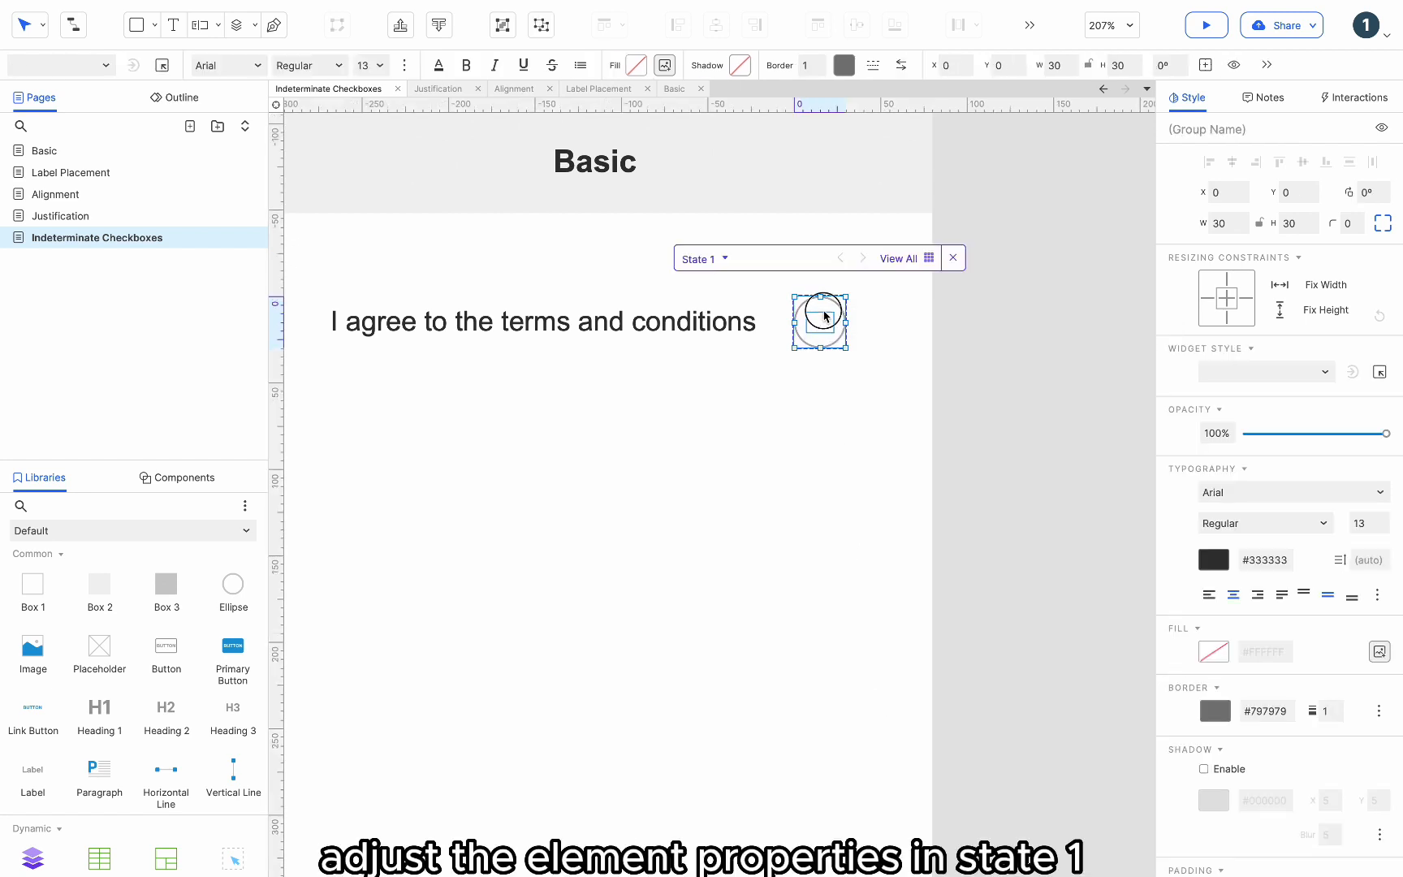
click(824, 328)
click(824, 327)
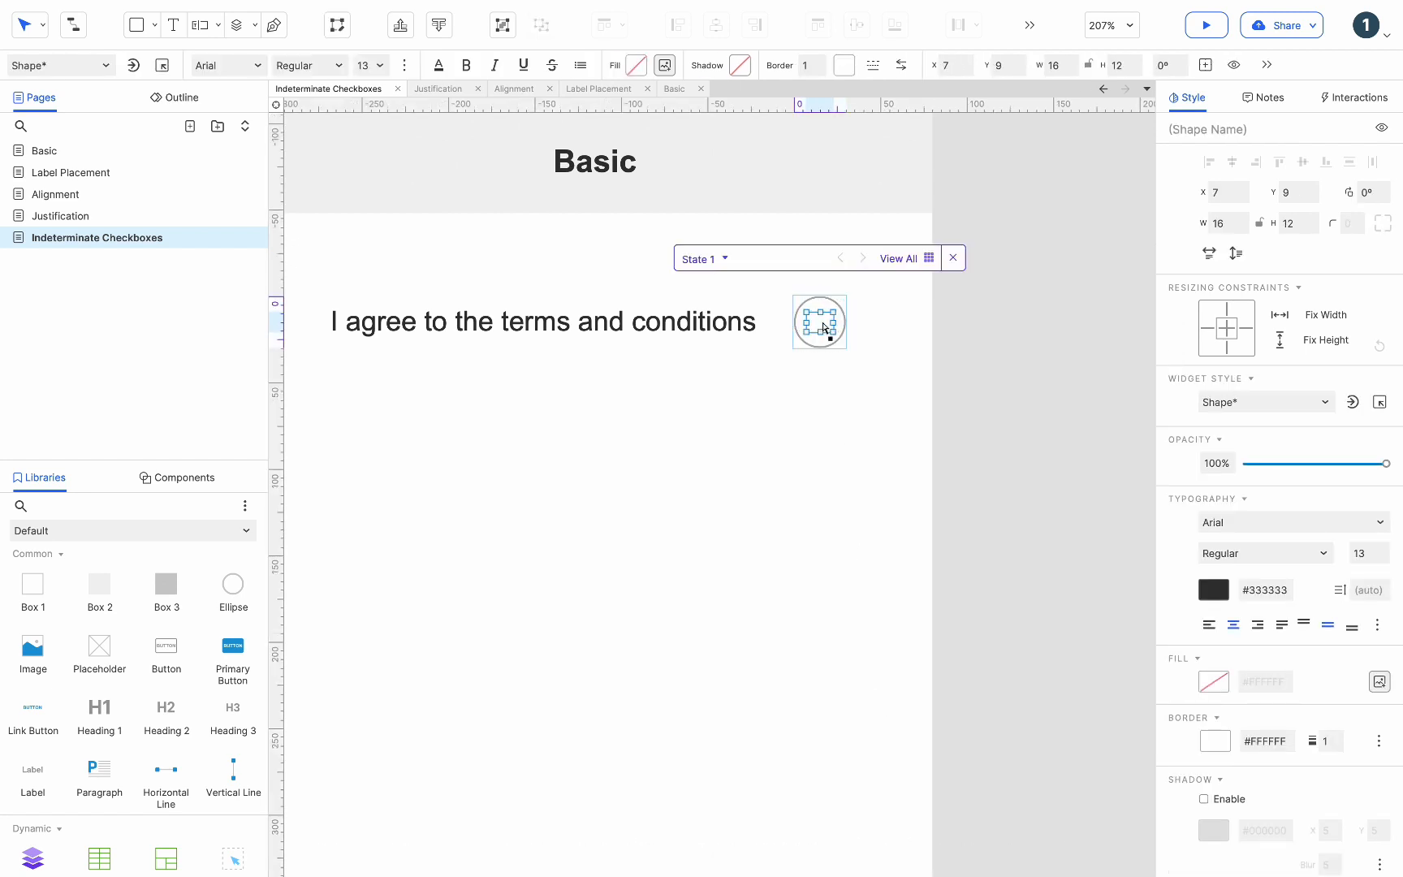
right_click(824, 327)
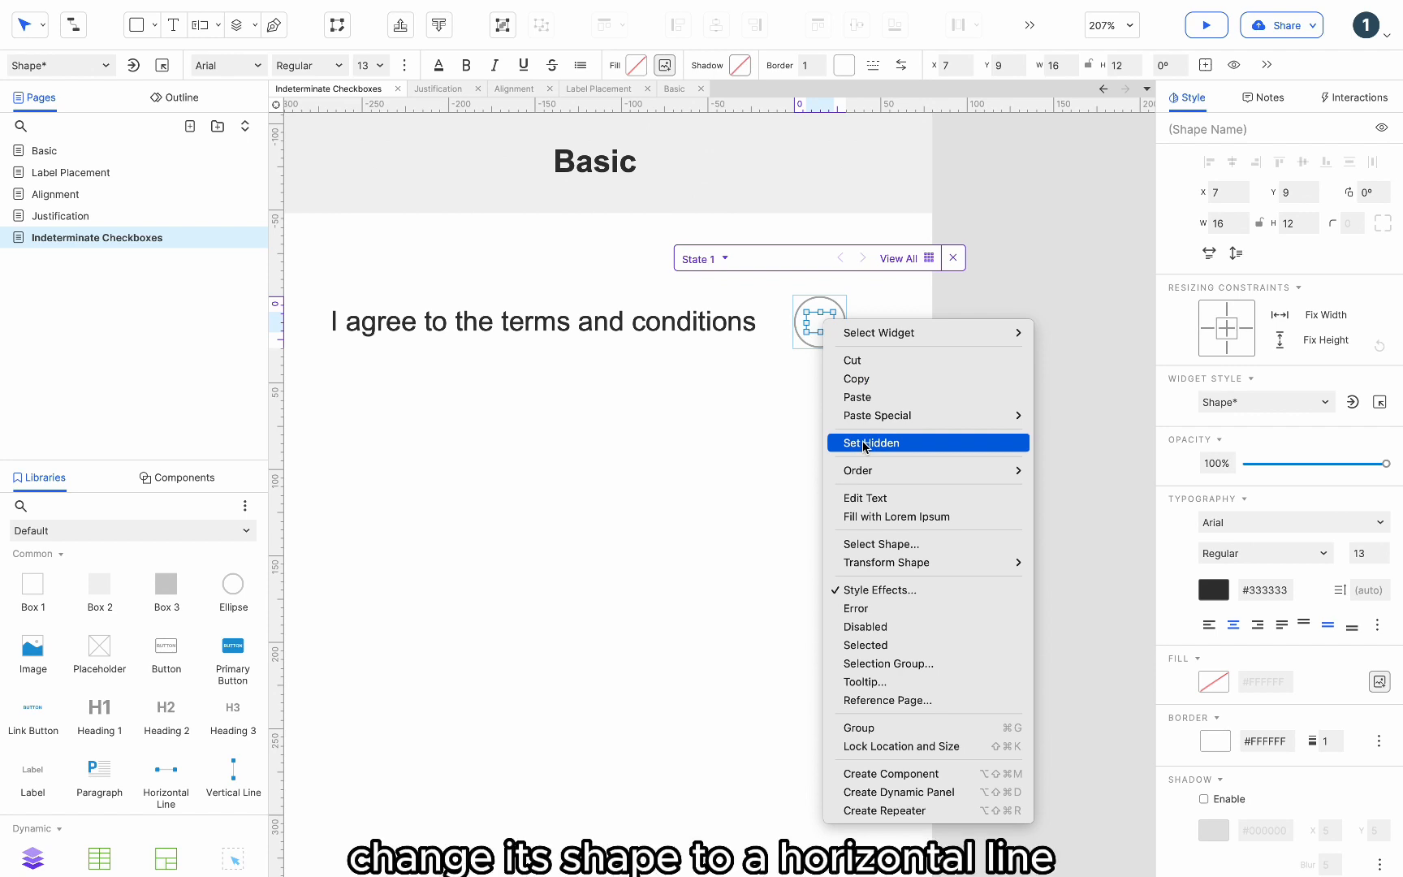
click(876, 544)
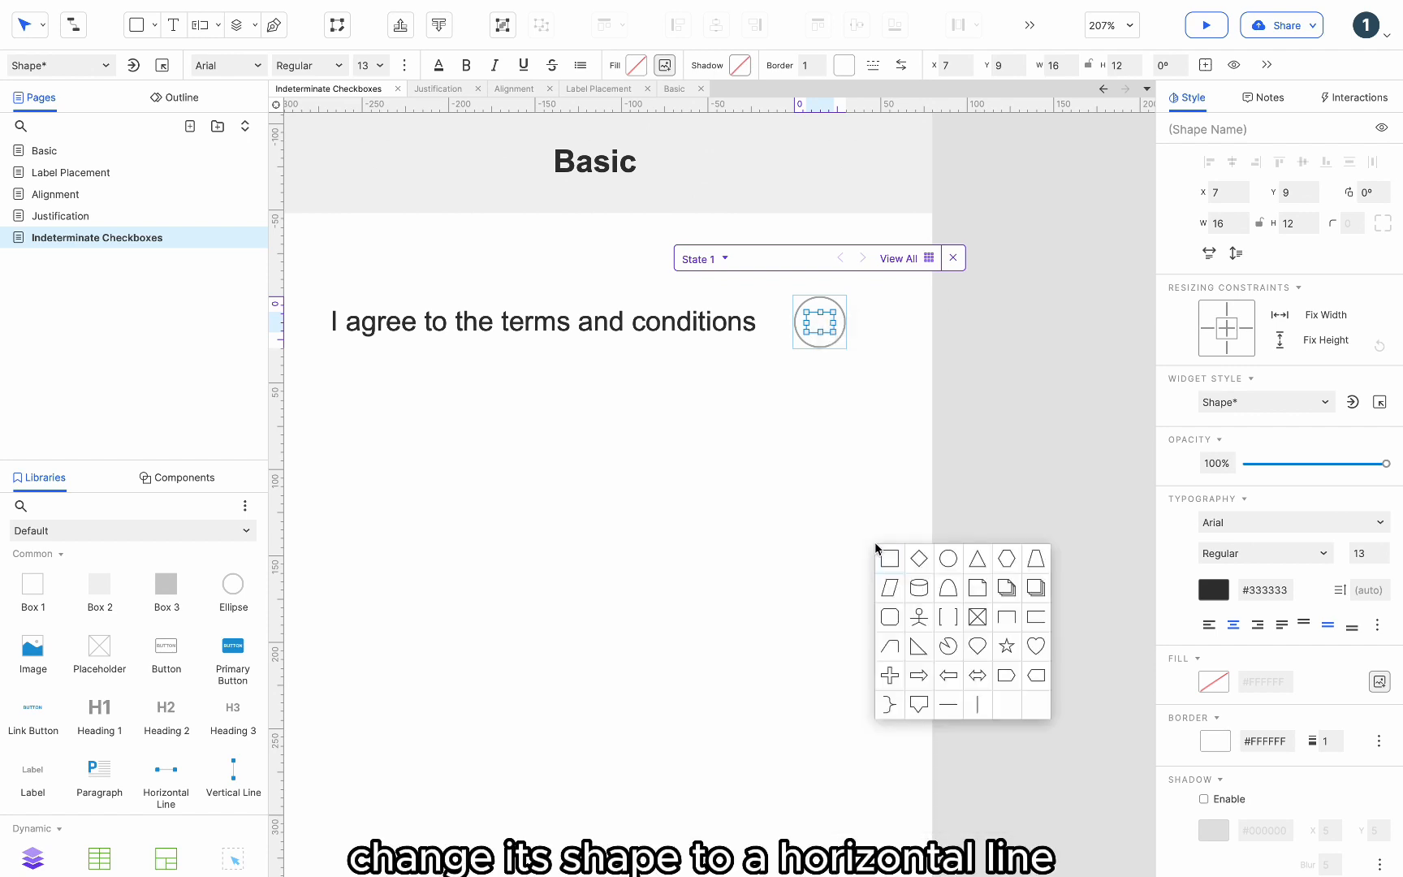
click(948, 704)
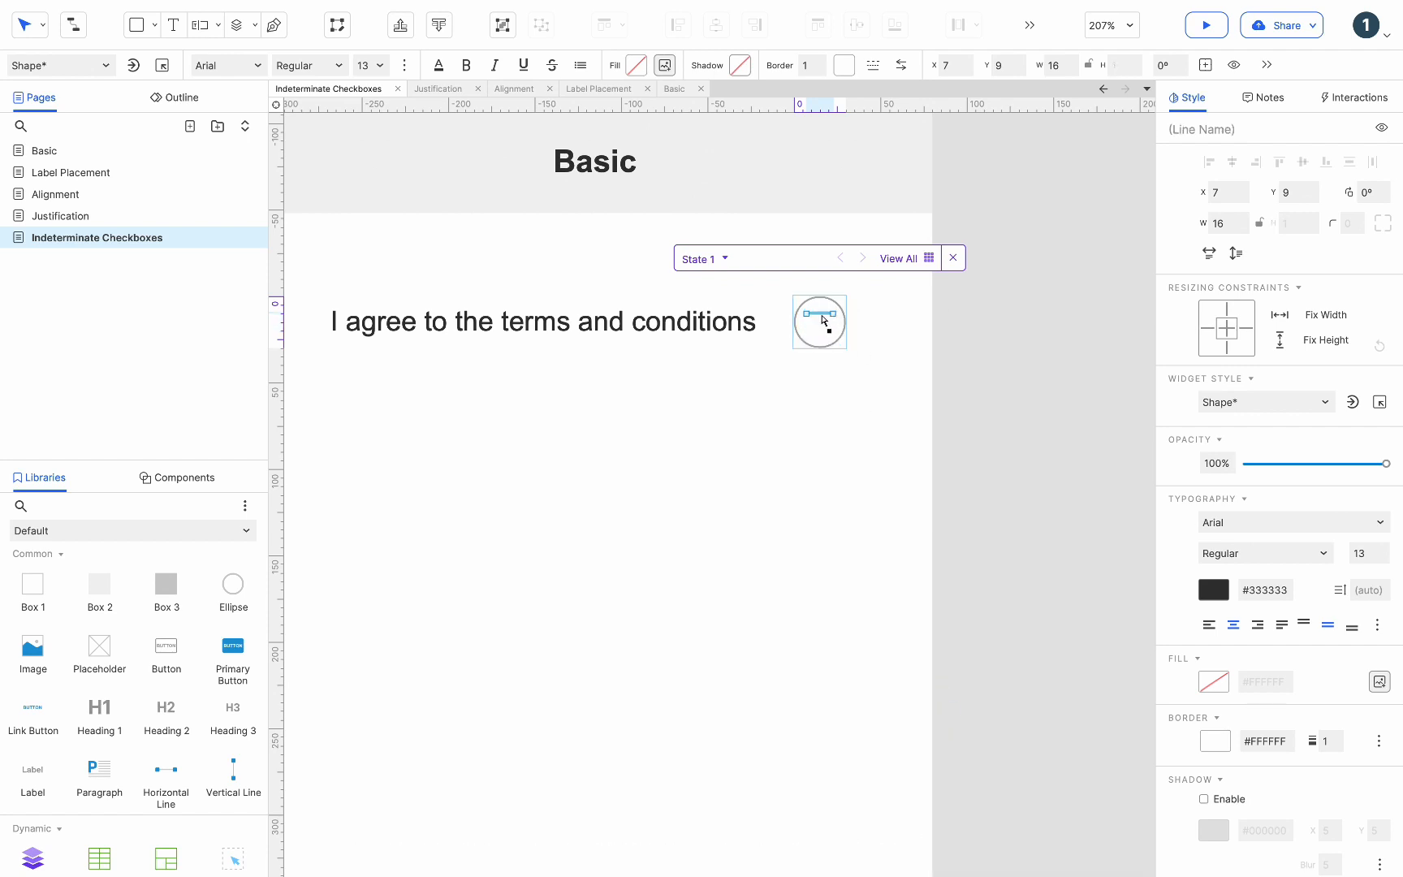
drag(820, 314, 820, 322)
Fill the checkbox circle in State 1 with the blue #3880FF
click(842, 330)
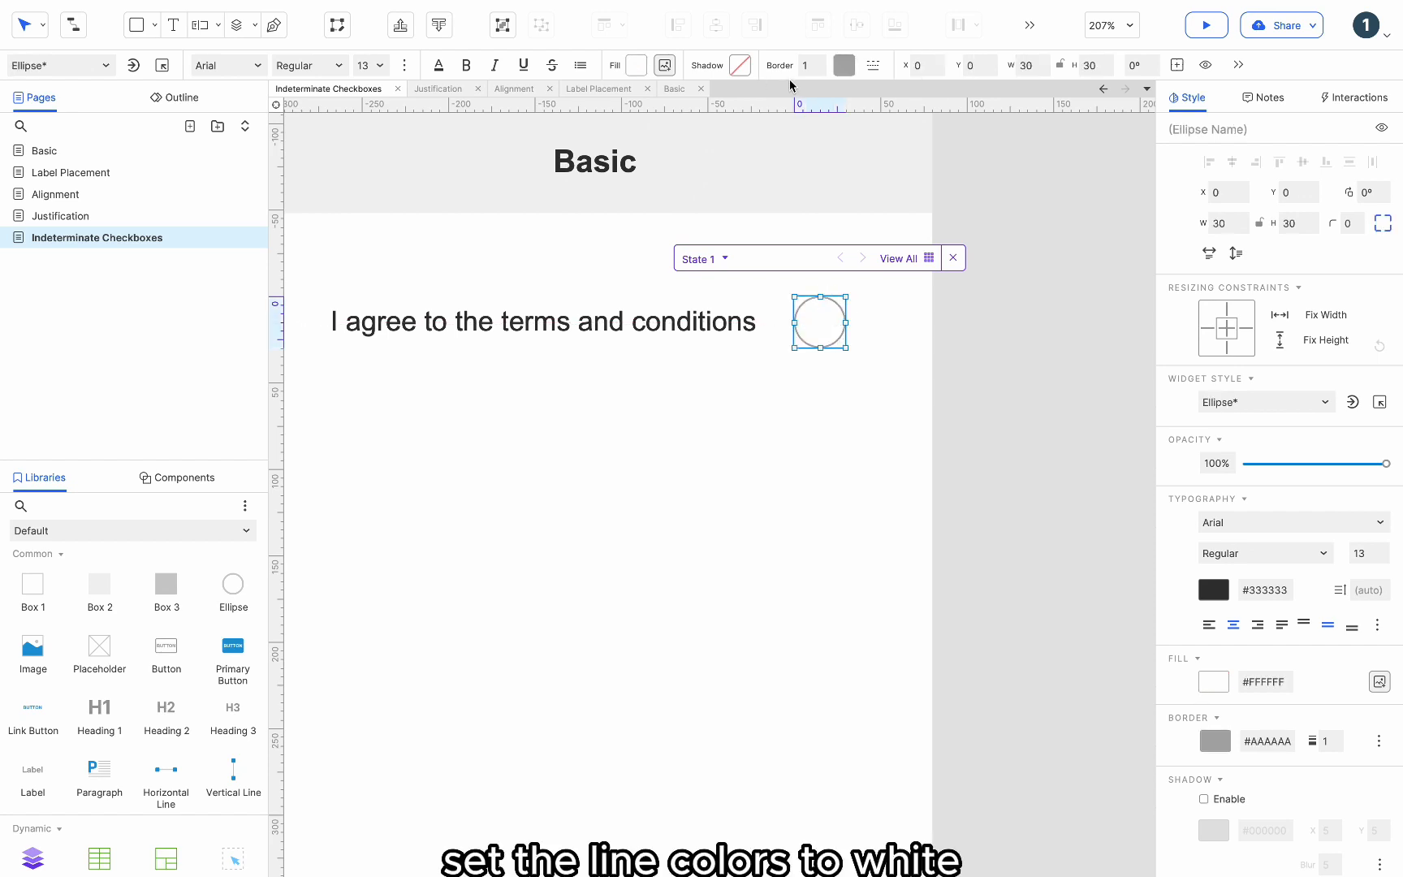
click(638, 66)
click(647, 350)
click(841, 312)
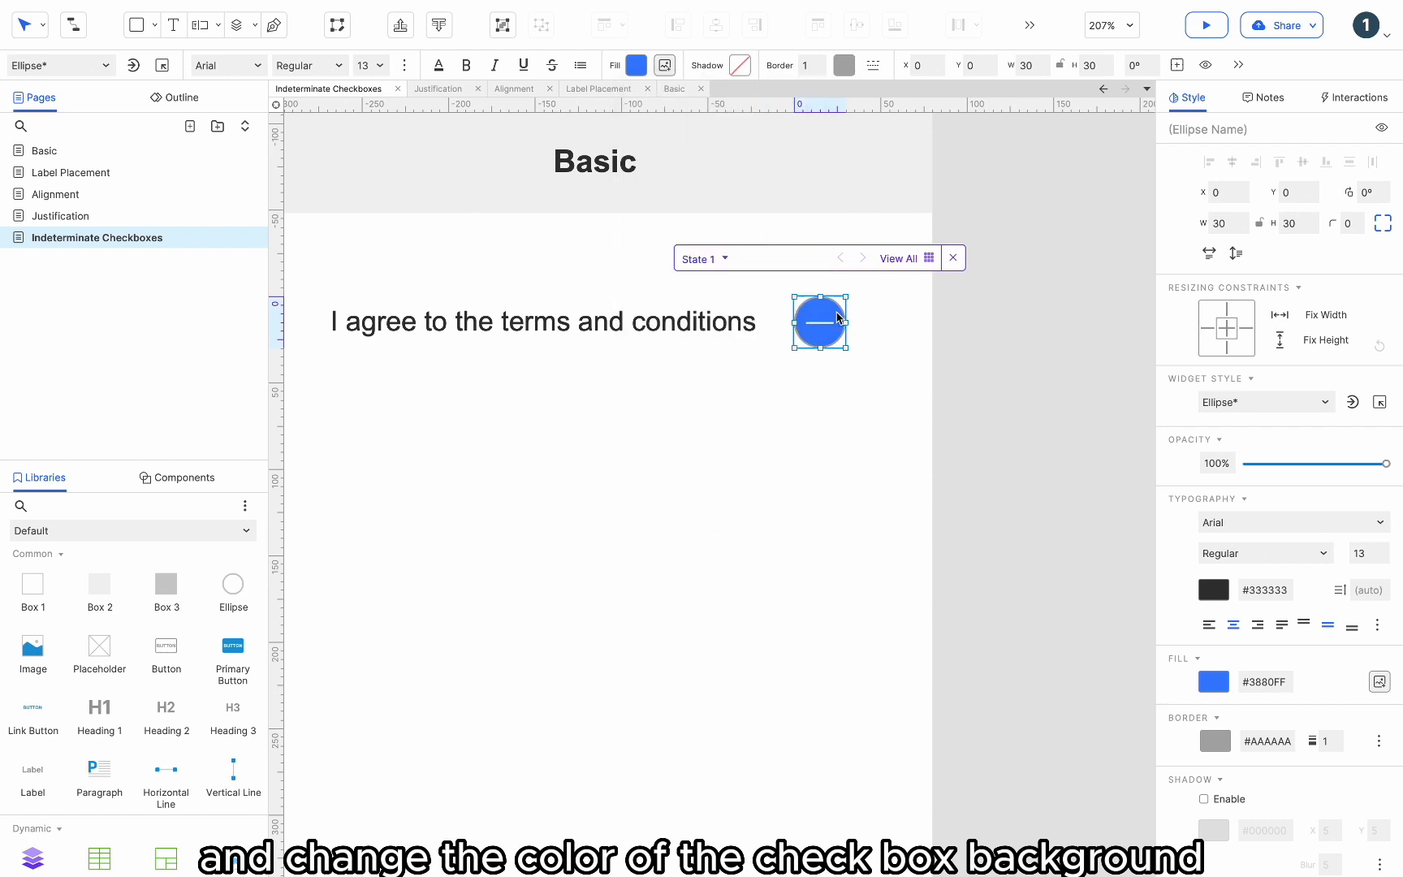
Try a border width of 0 on the whole checkbox group and undo that change
click(822, 71)
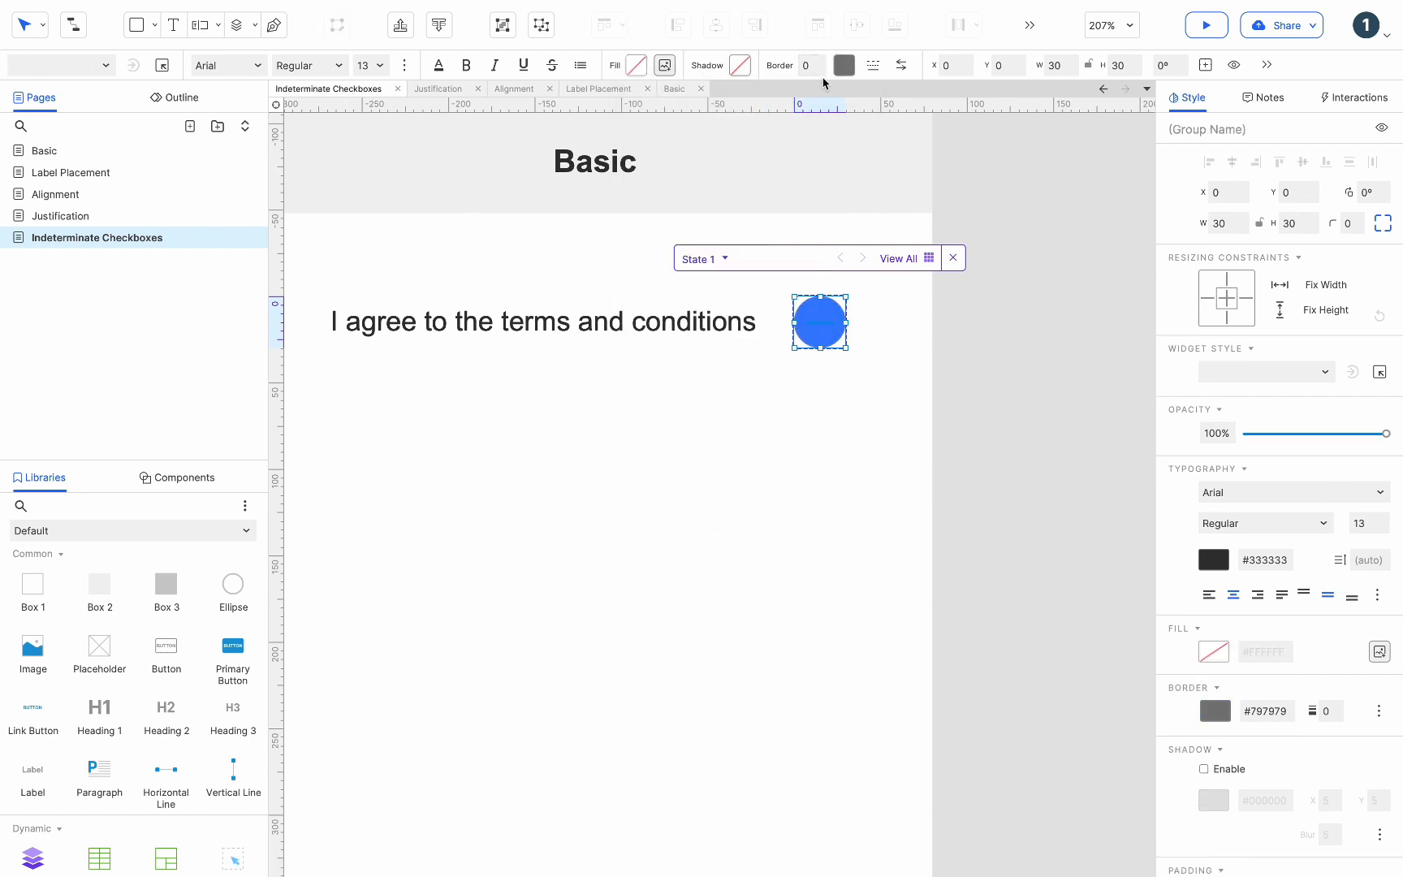
click(824, 315)
click(822, 322)
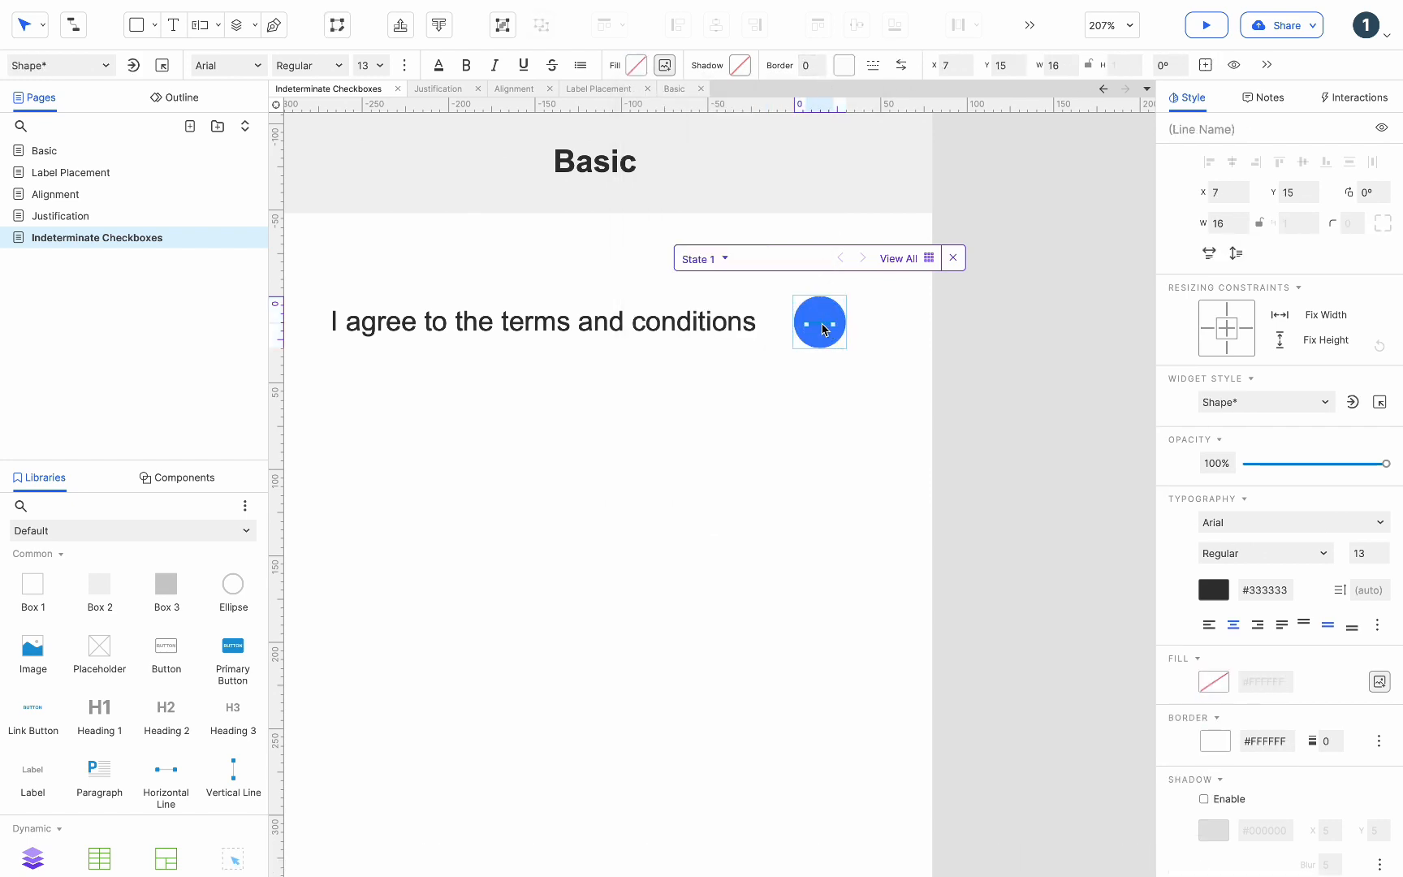
key(super+z)
Set the horizontal line's border width to 2 and the blue circle's border width to 0
click(822, 322)
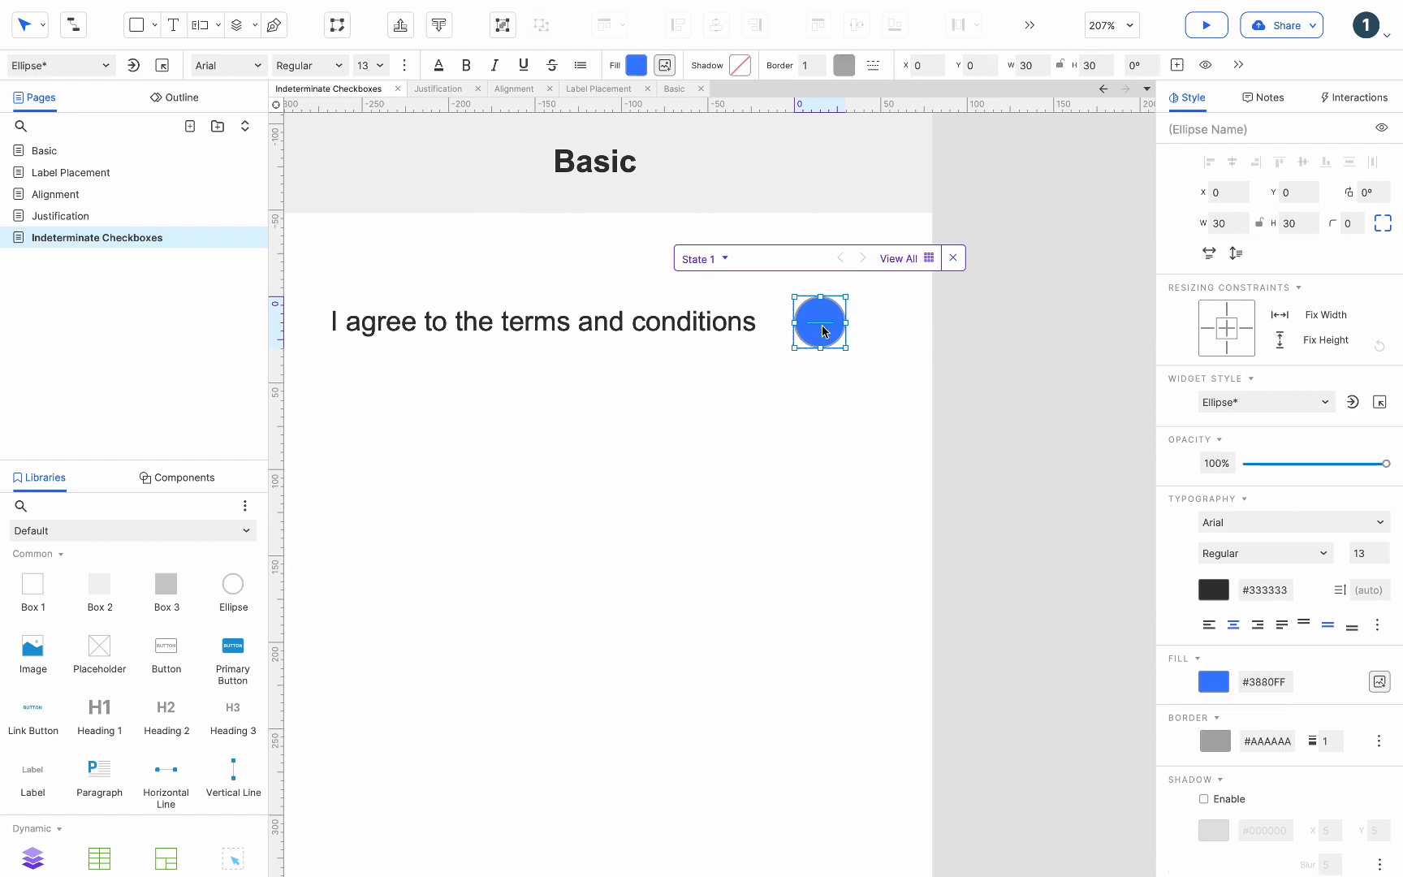
click(823, 325)
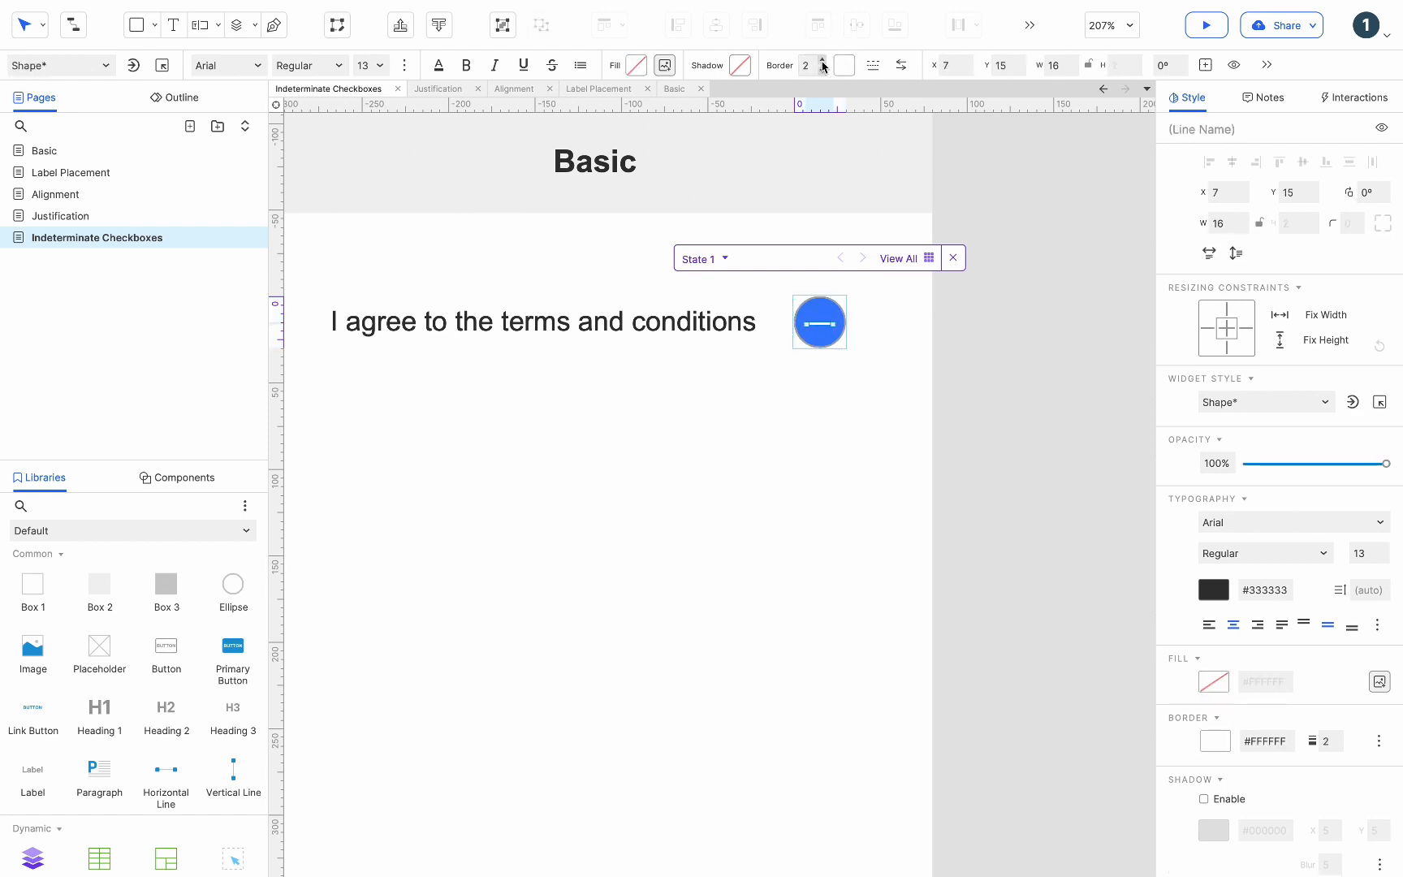
click(828, 314)
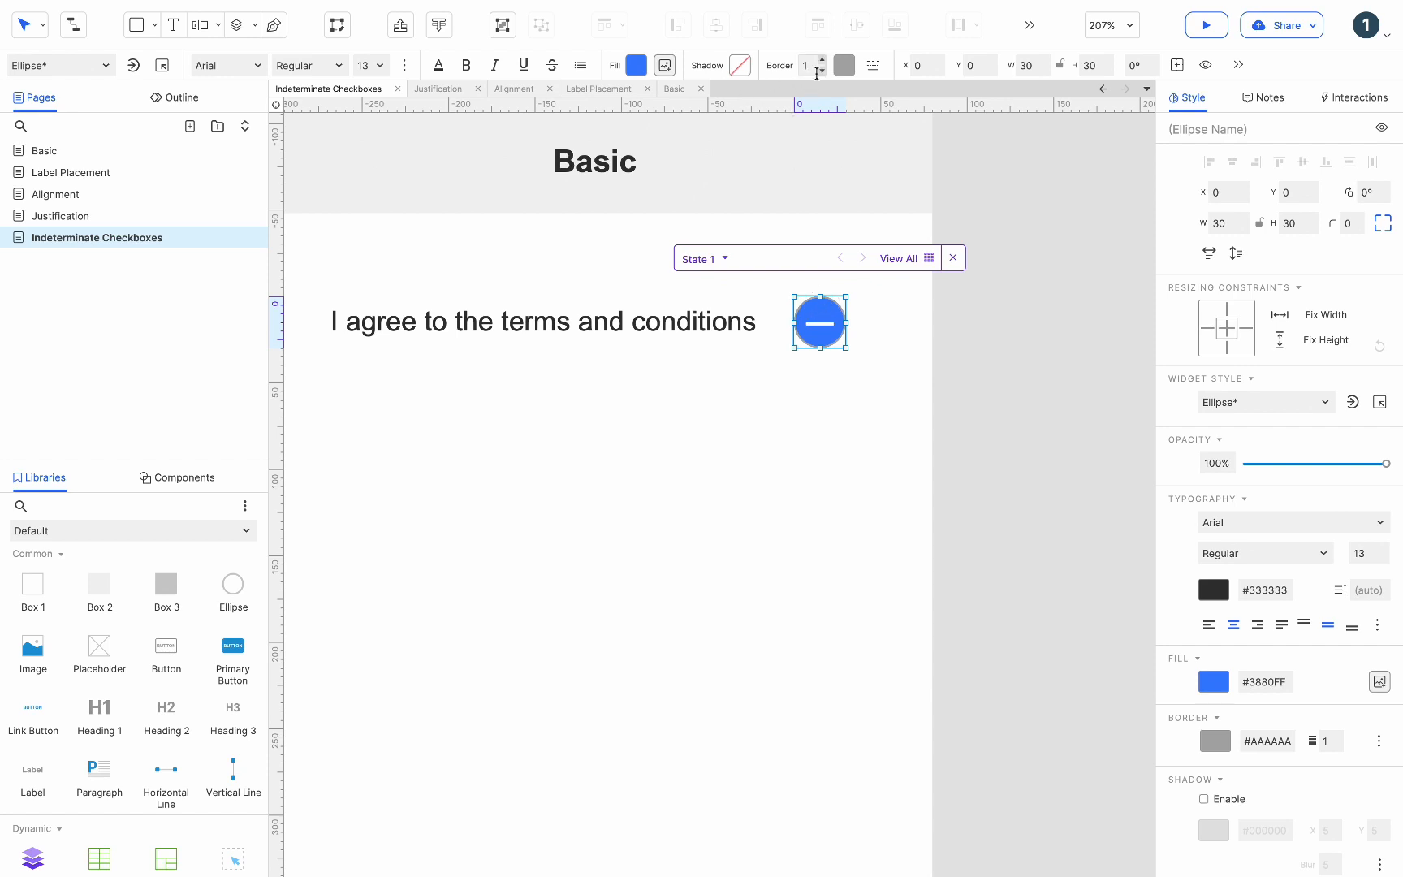
click(821, 71)
Remove the Selected style effect from the blue circle and from the horizontal line inside it
click(1348, 97)
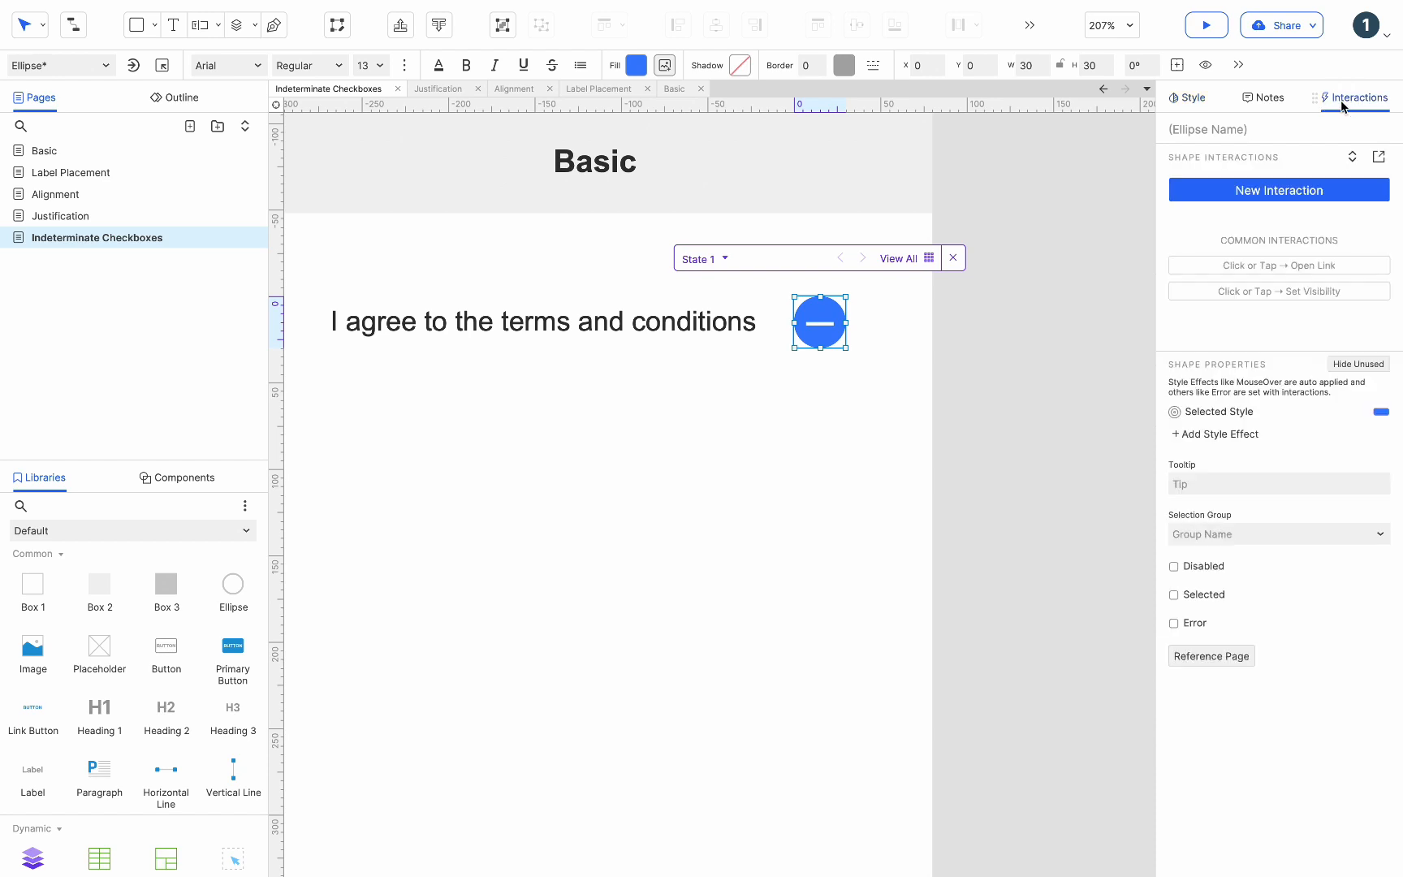
click(1285, 413)
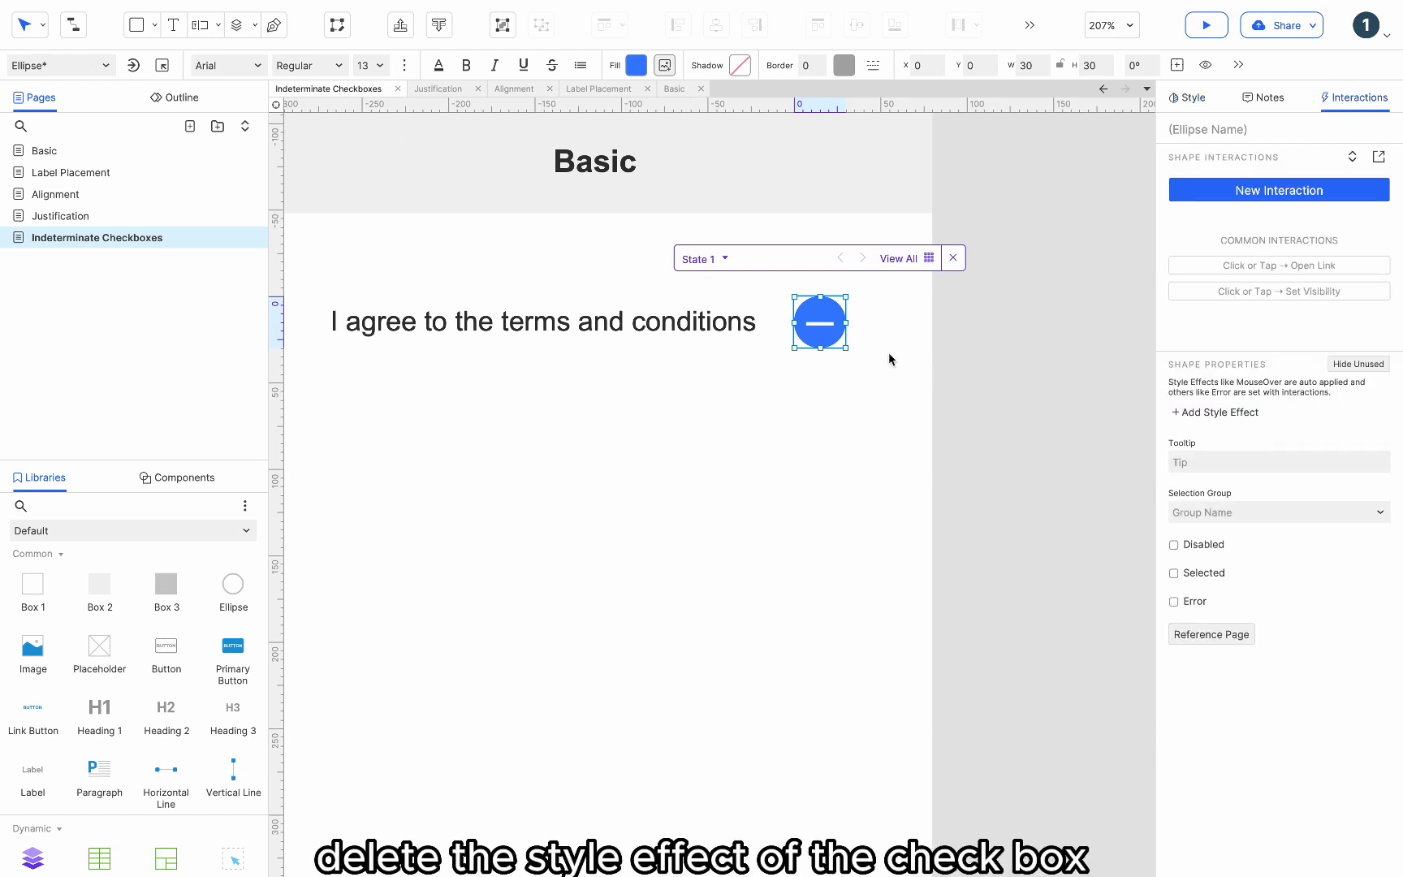
click(824, 324)
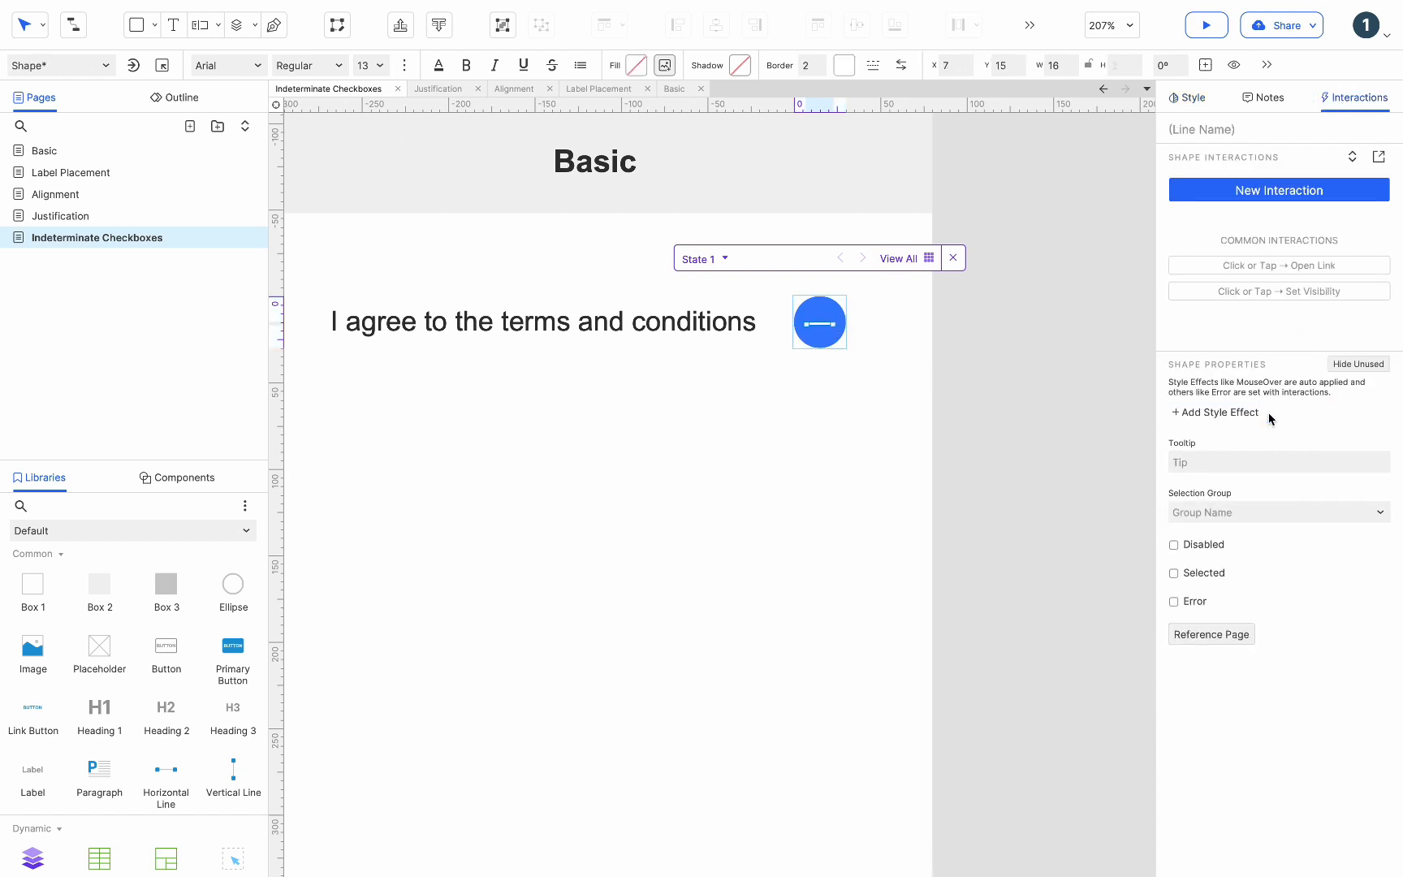
Rename State 1 of the dynamic panel as "Interminate"
click(702, 260)
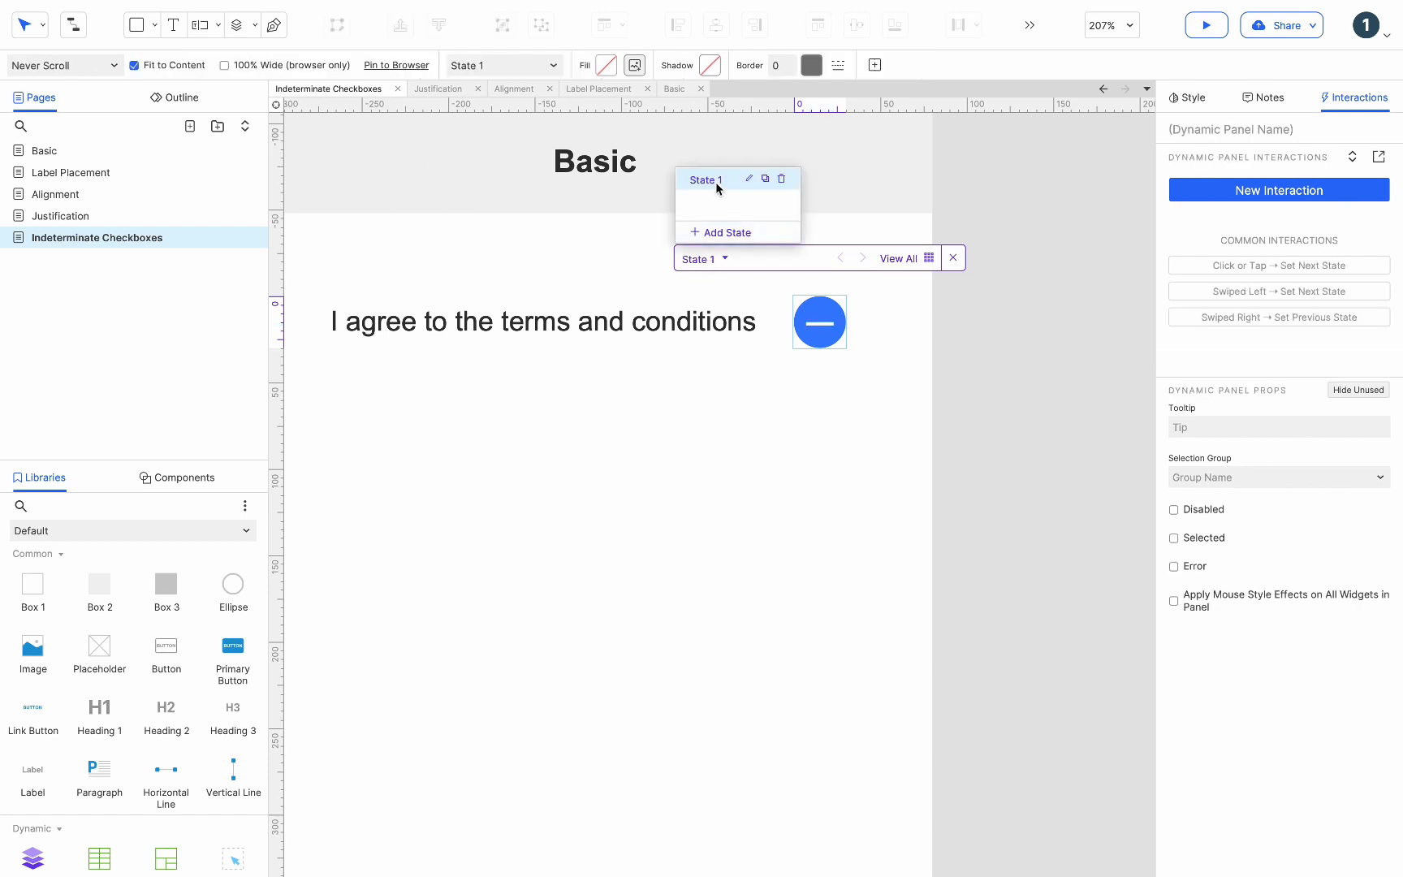
click(748, 178)
key(BackSpace)
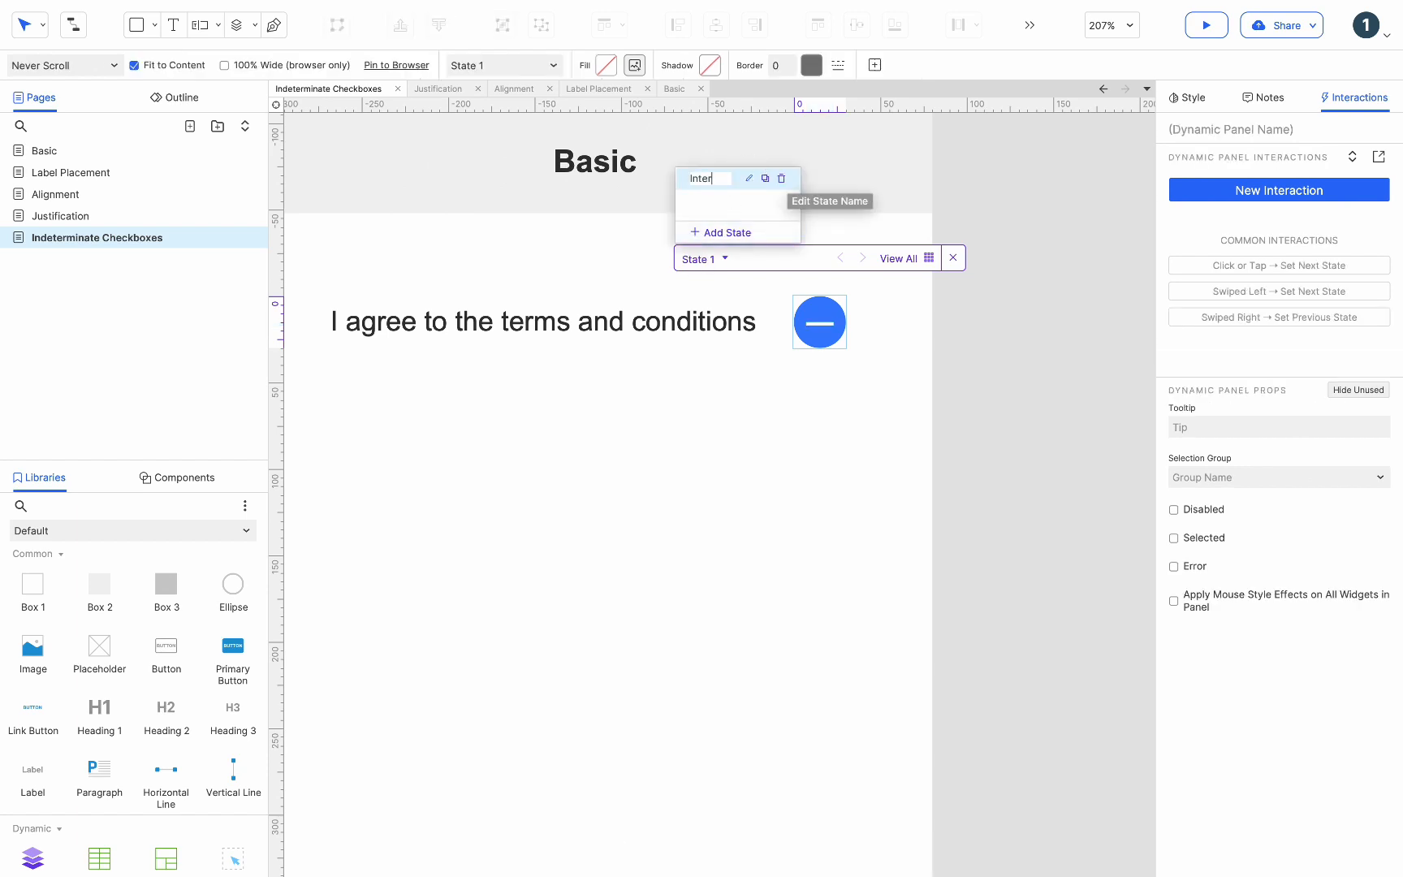
key(Return)
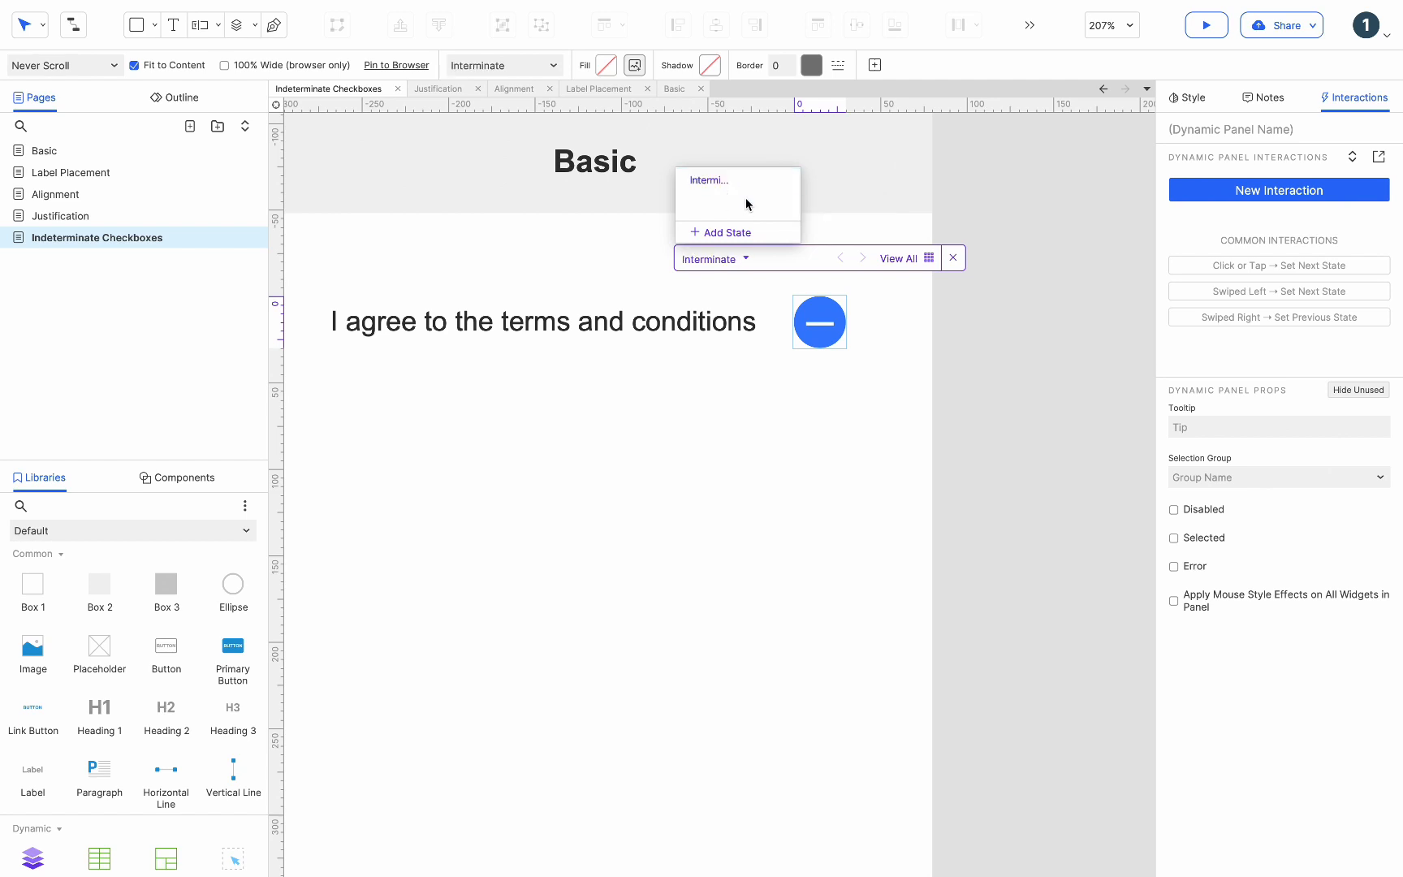
Duplicate the "Interminate" state, name the copy "Checked" and delete the horizontal line from its blue circle
click(764, 179)
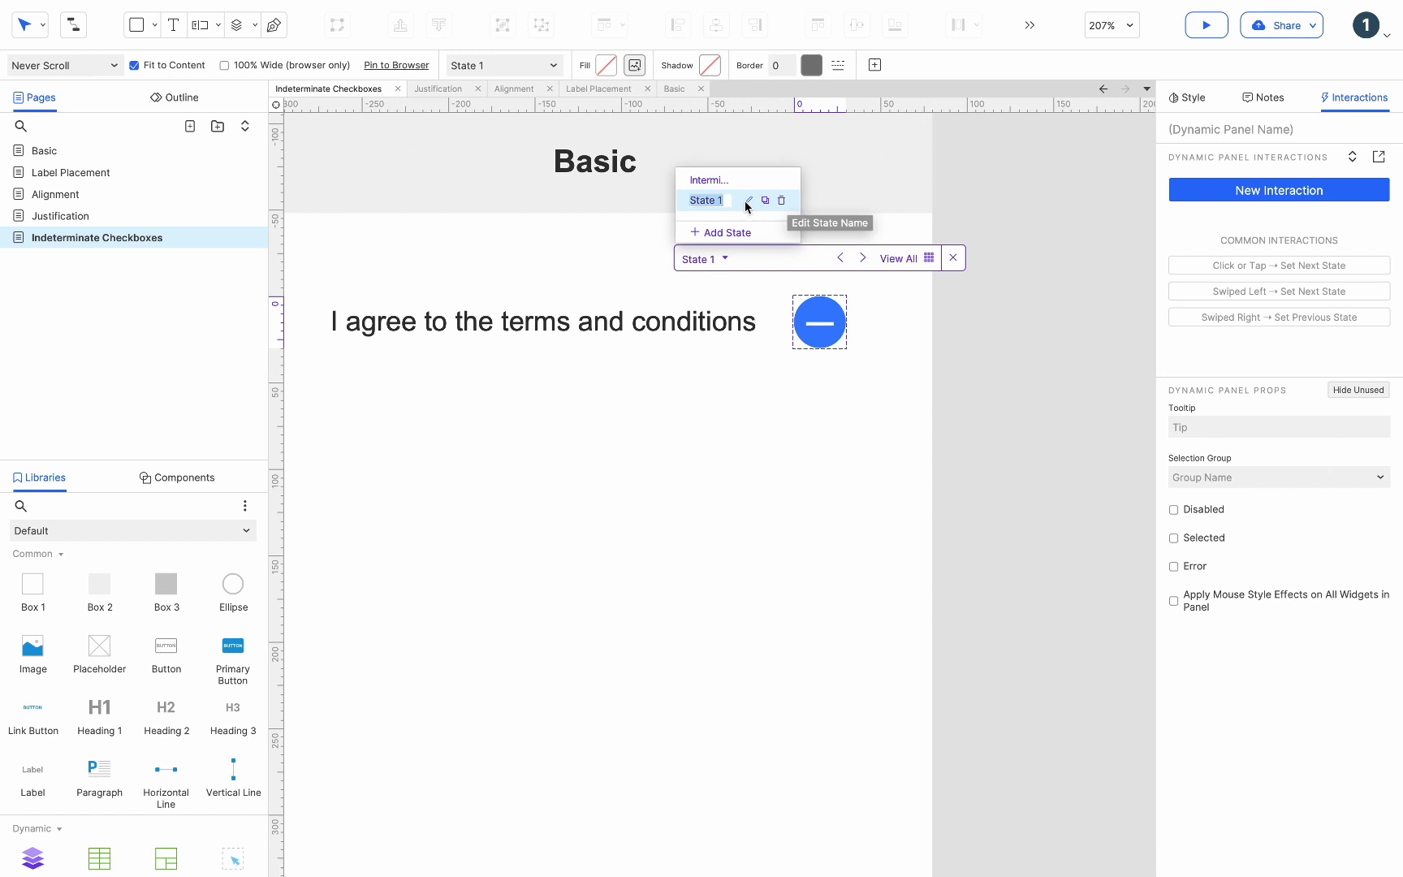
click(747, 201)
text(Checked)
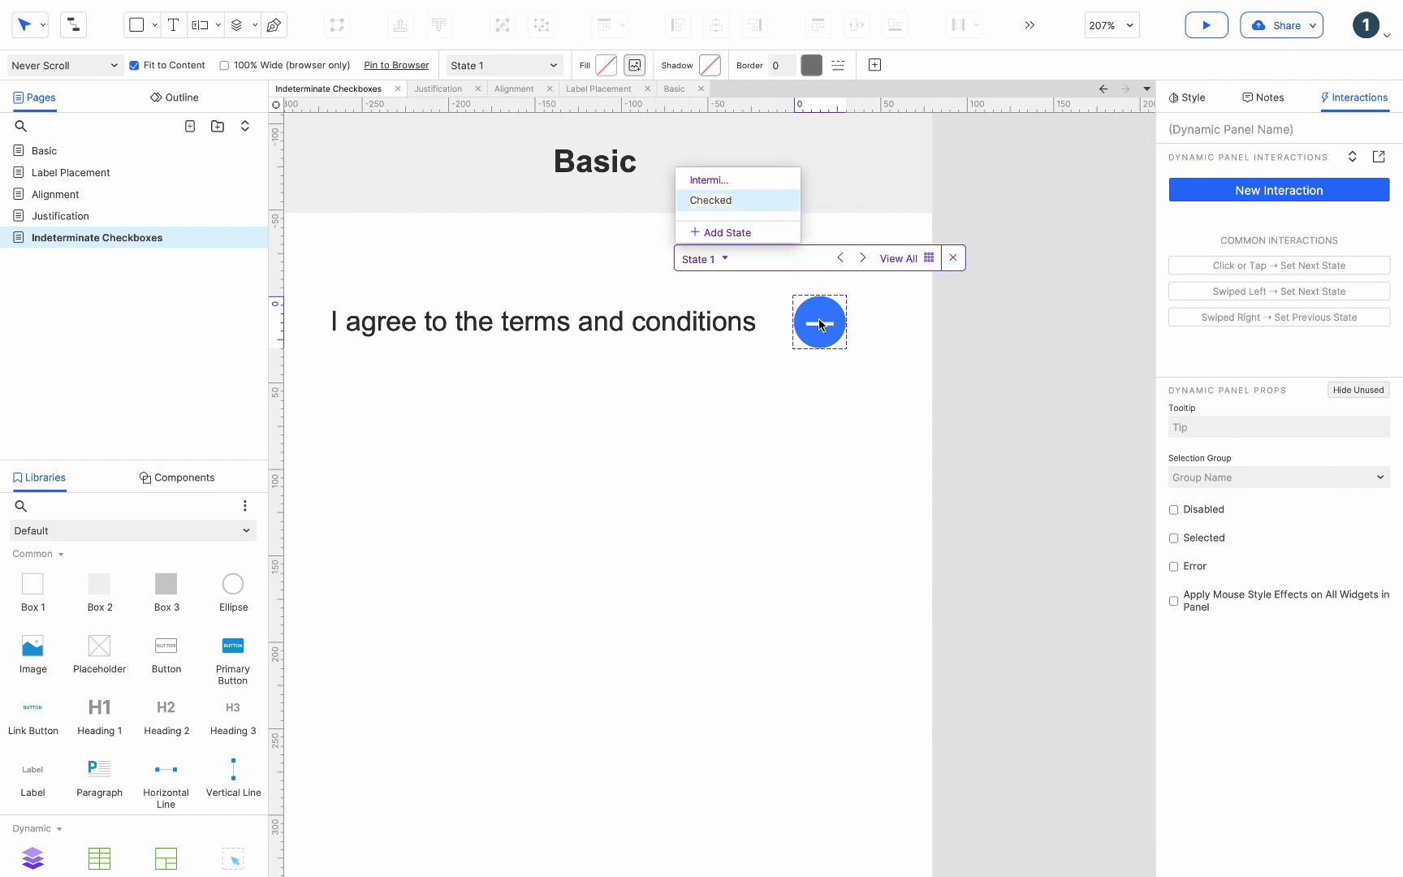
click(820, 325)
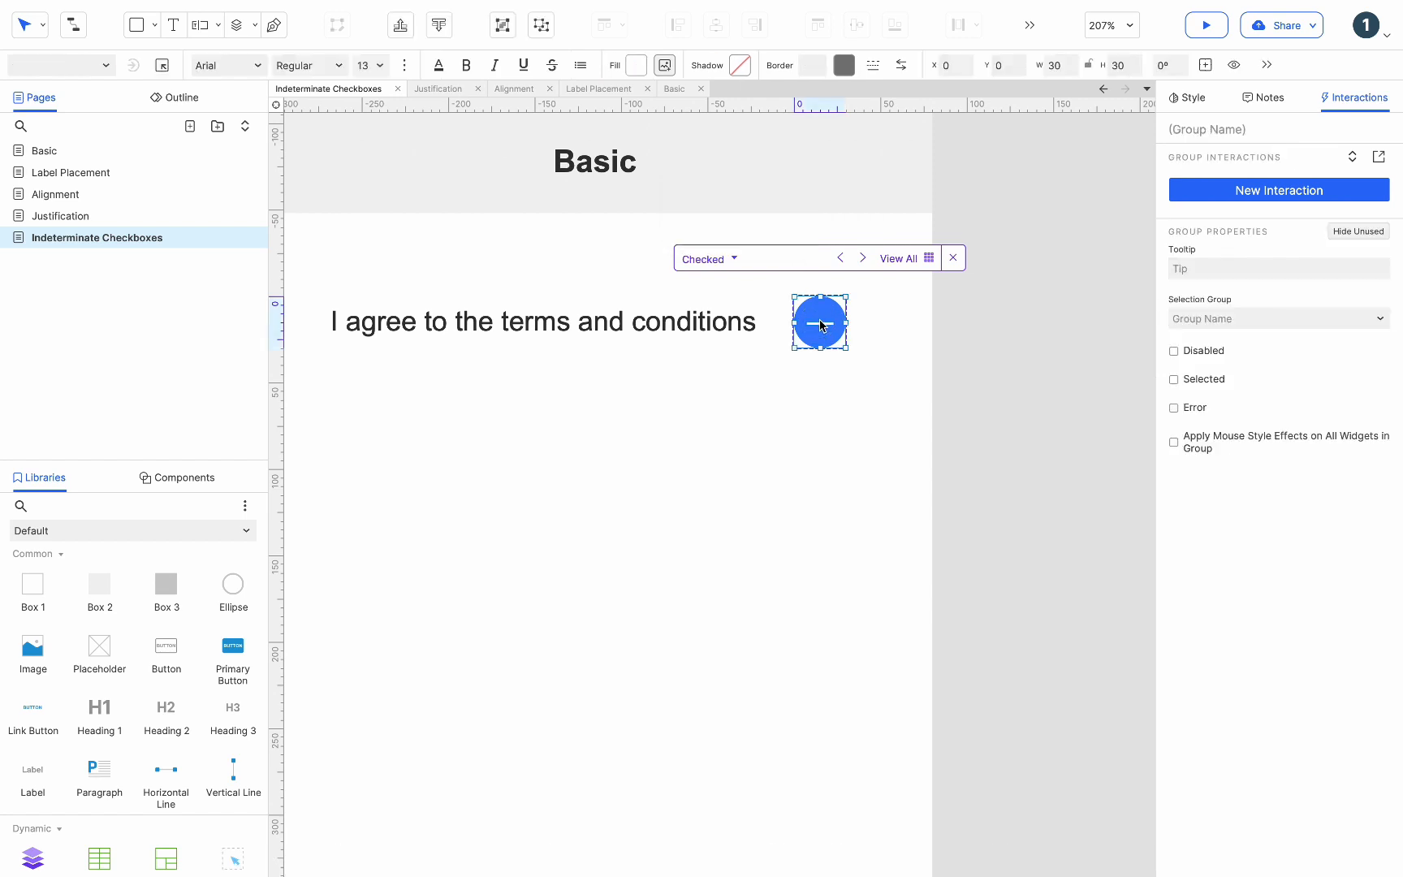
key(Delete)
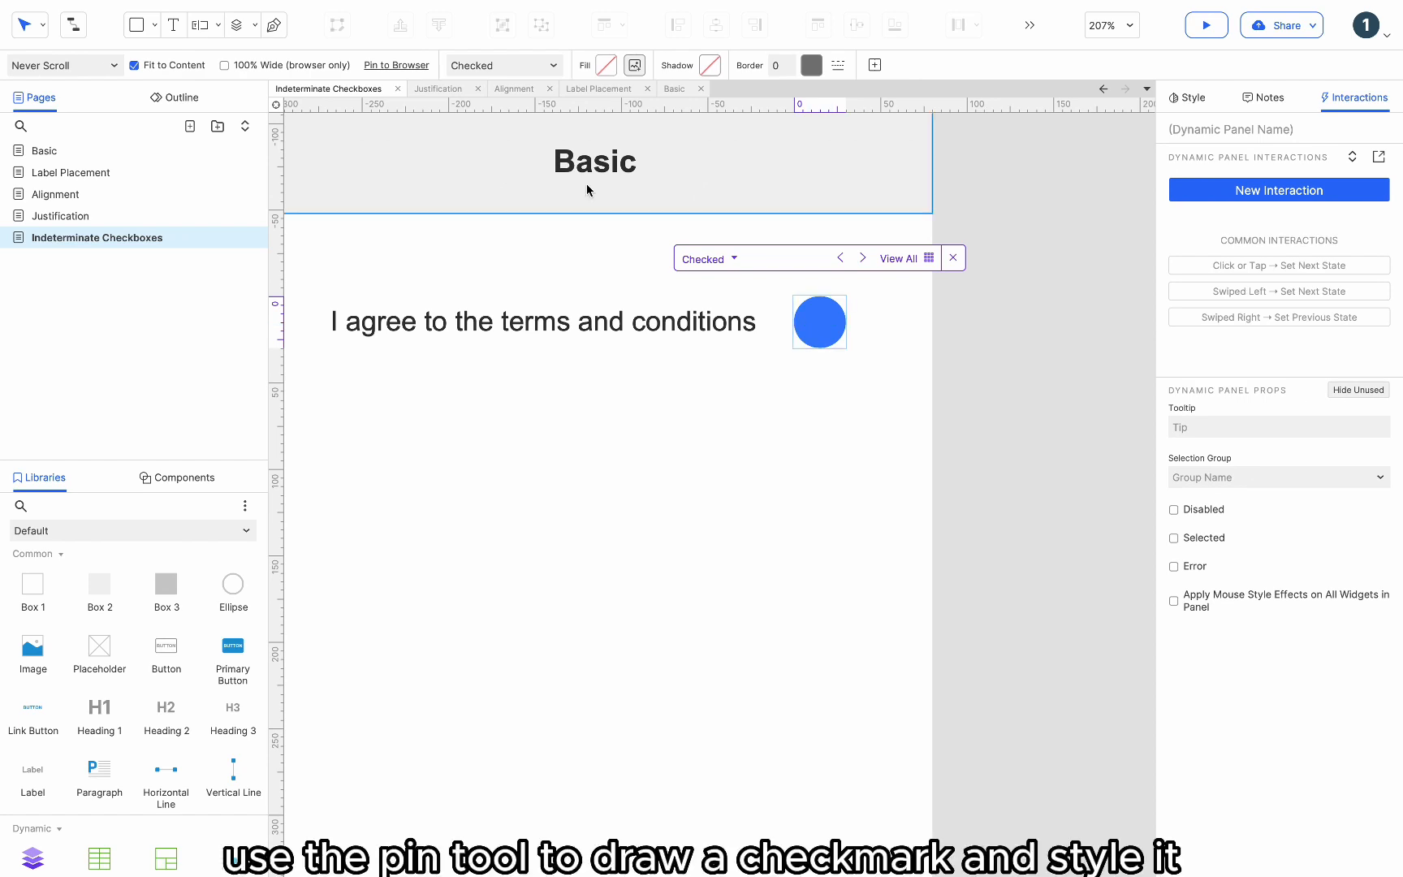
Draw an open three-point checkmark inside the blue circle of the "Checked" state with the Pen tool
click(272, 24)
click(805, 324)
click(816, 333)
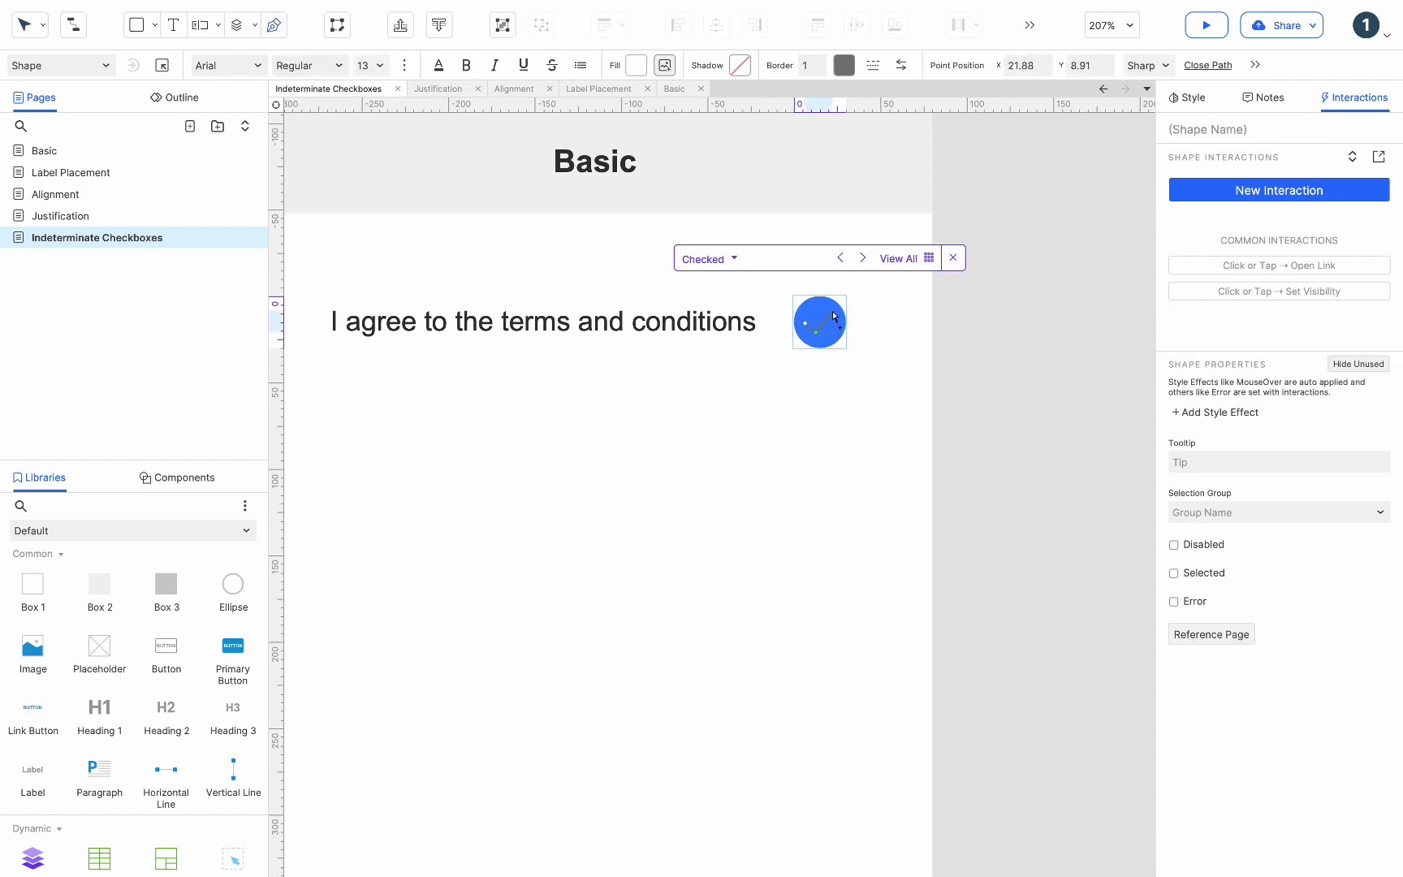
click(835, 314)
key(Escape)
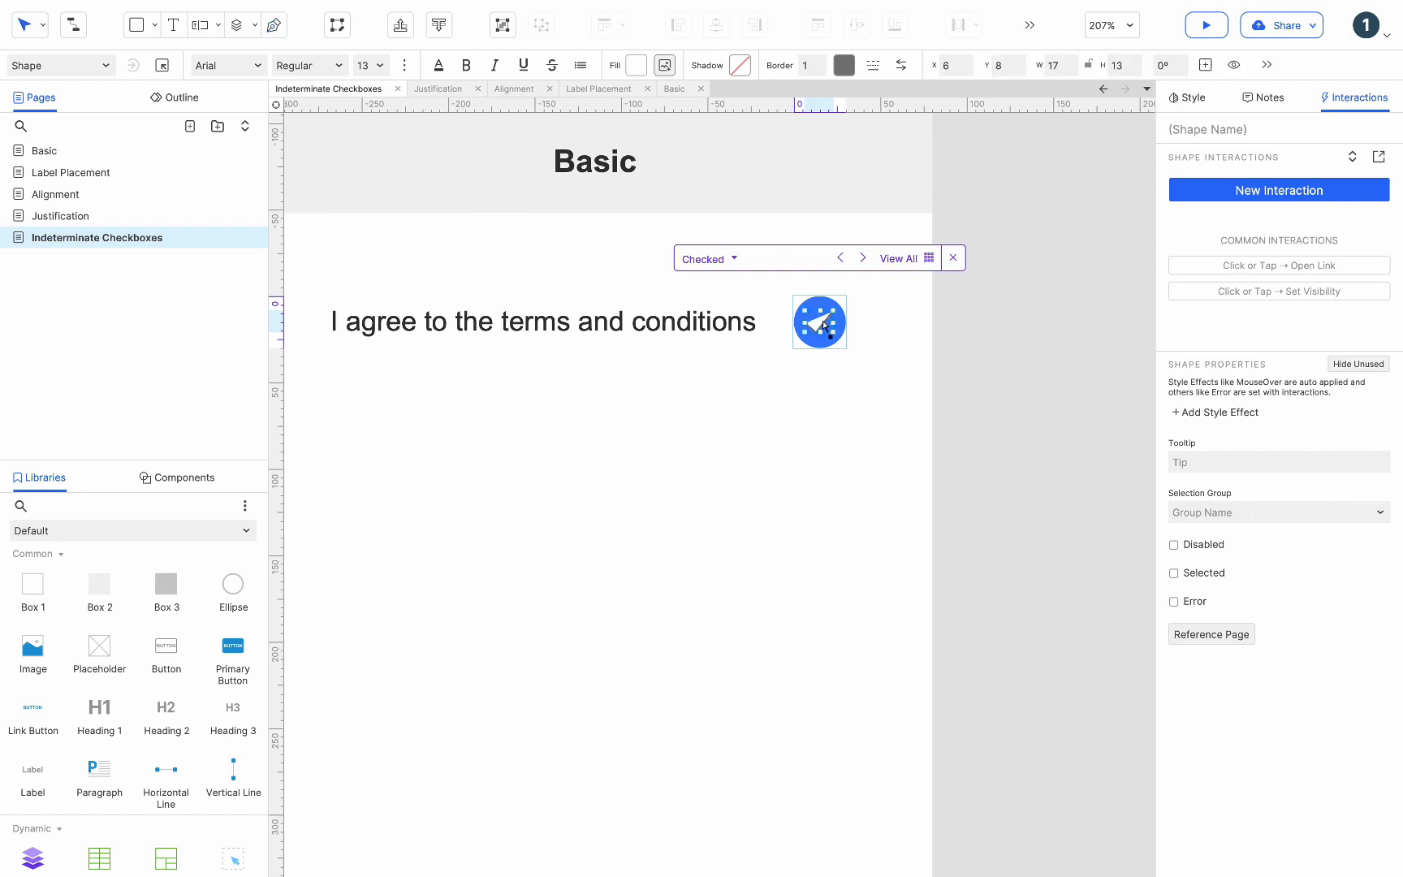
Set the checkmark's fill opacity to 0% and its border colour to white, and centre it in the blue circle
click(641, 65)
click(644, 300)
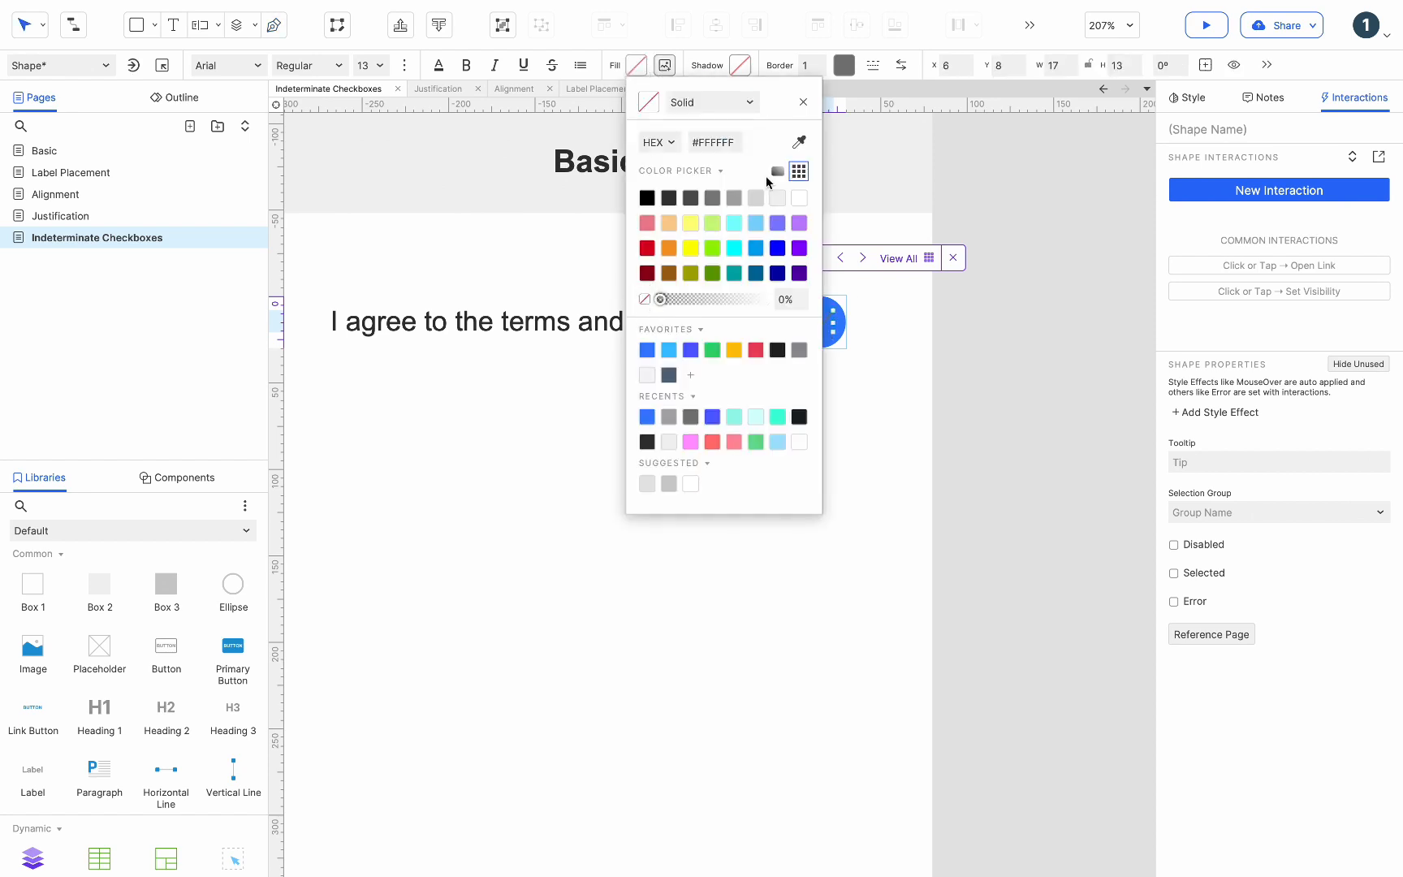
click(850, 65)
click(851, 65)
click(1006, 198)
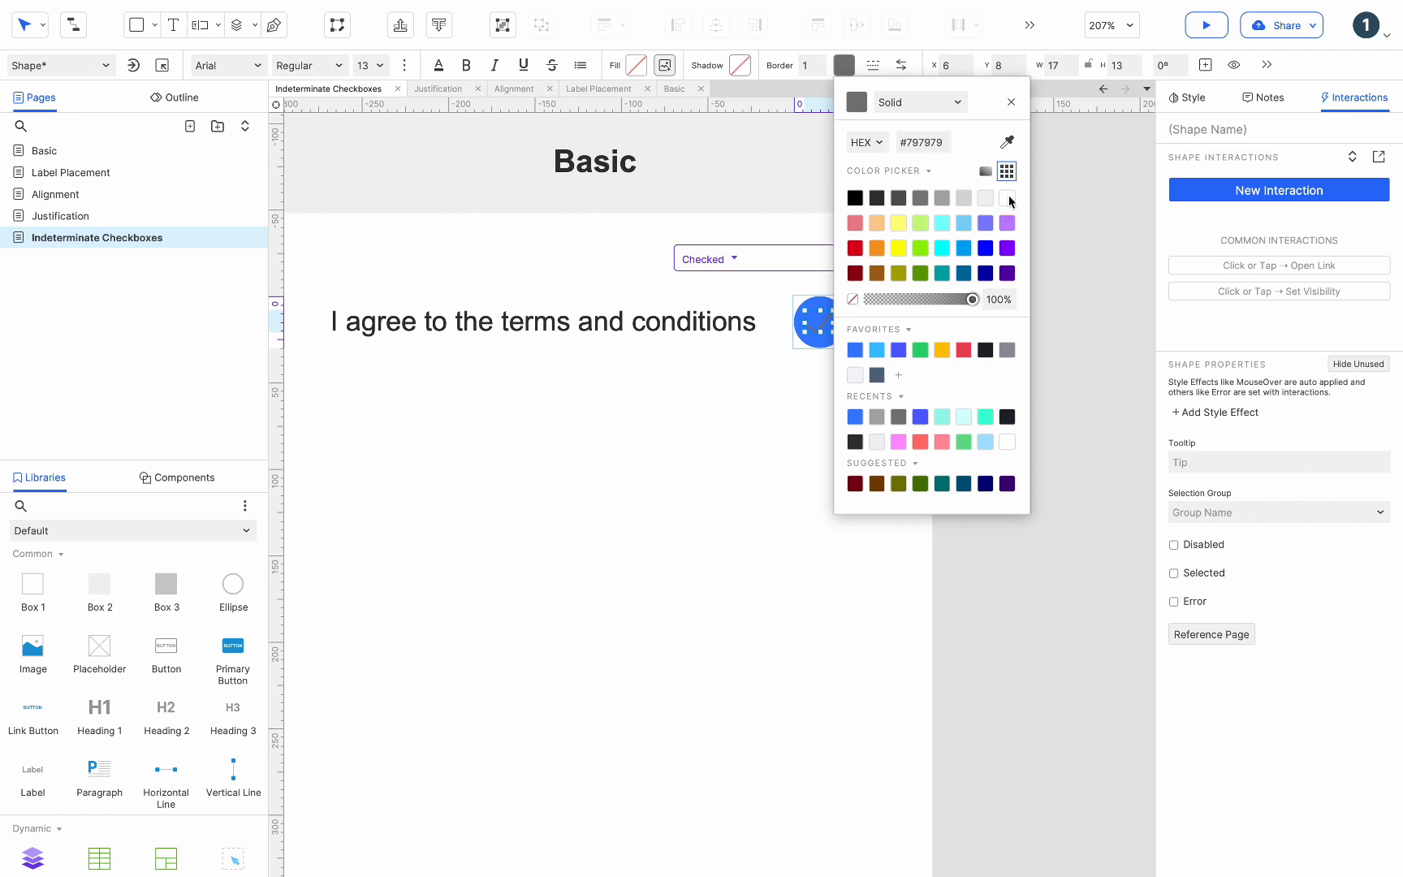
click(826, 335)
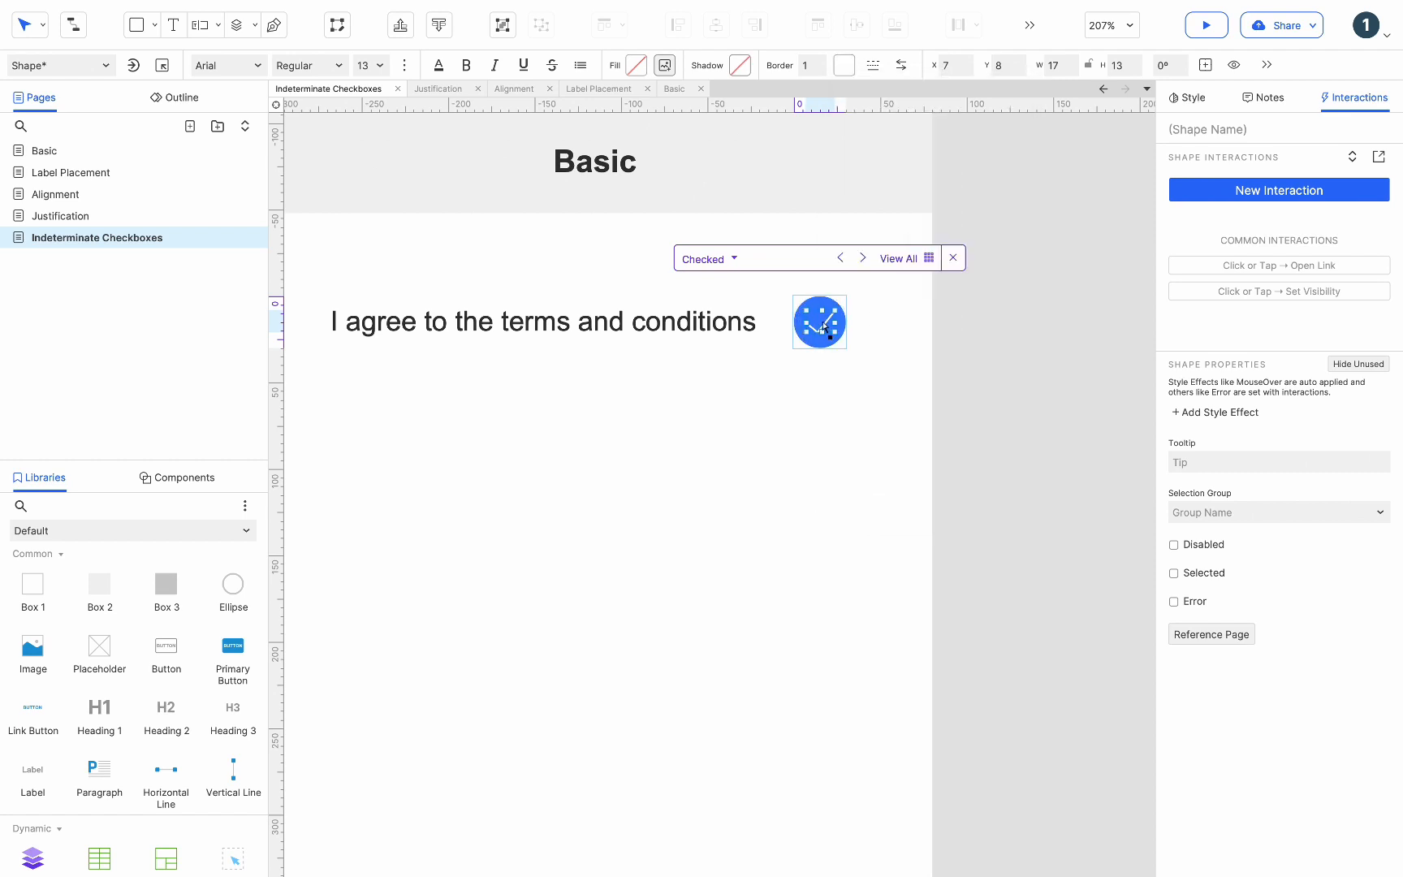
Duplicate the "Checked" state of the dynamic panel and rename the copy "Unchecked"
click(721, 259)
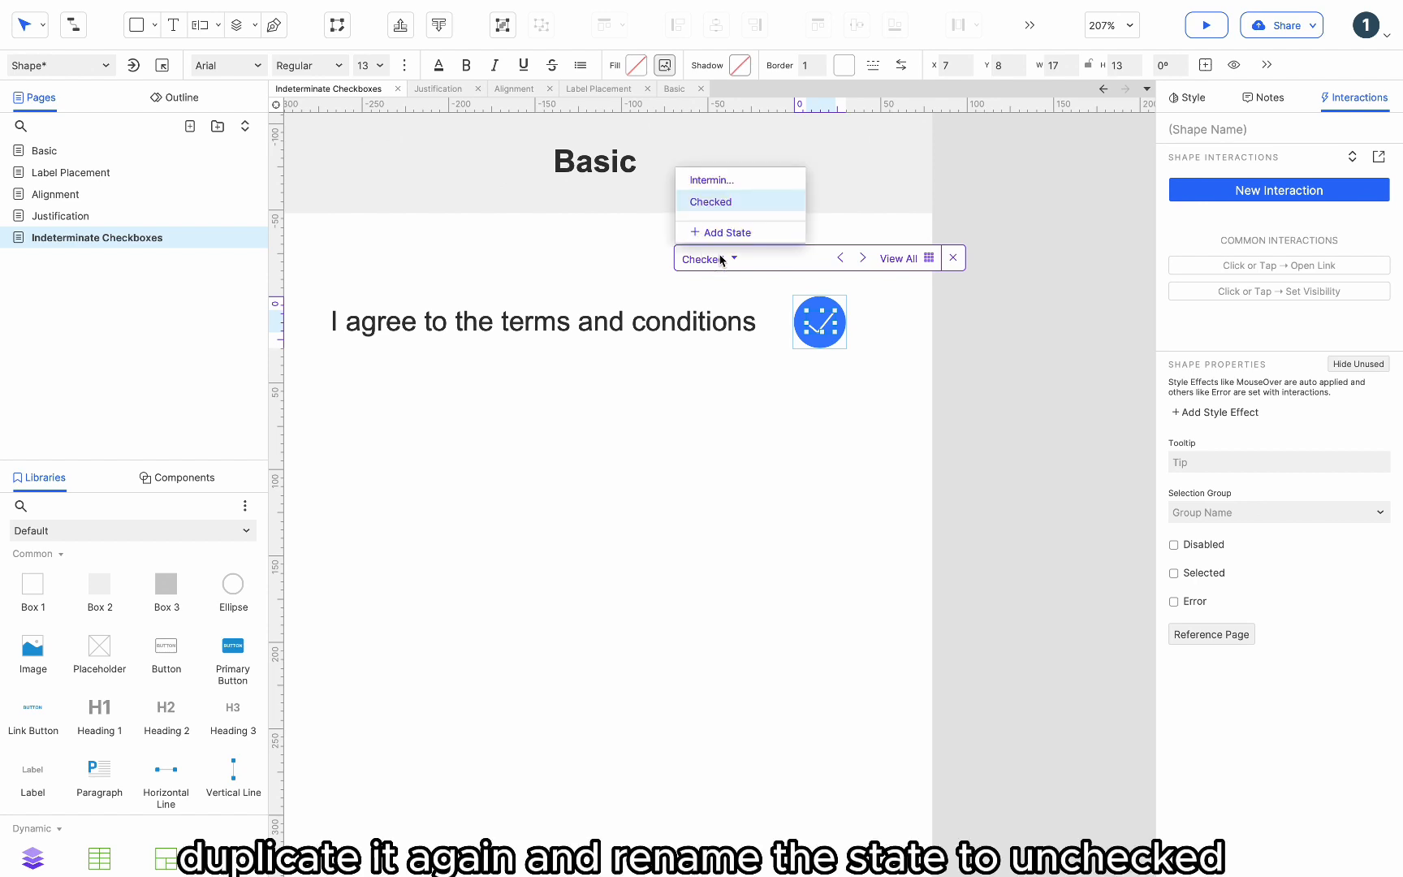
click(771, 200)
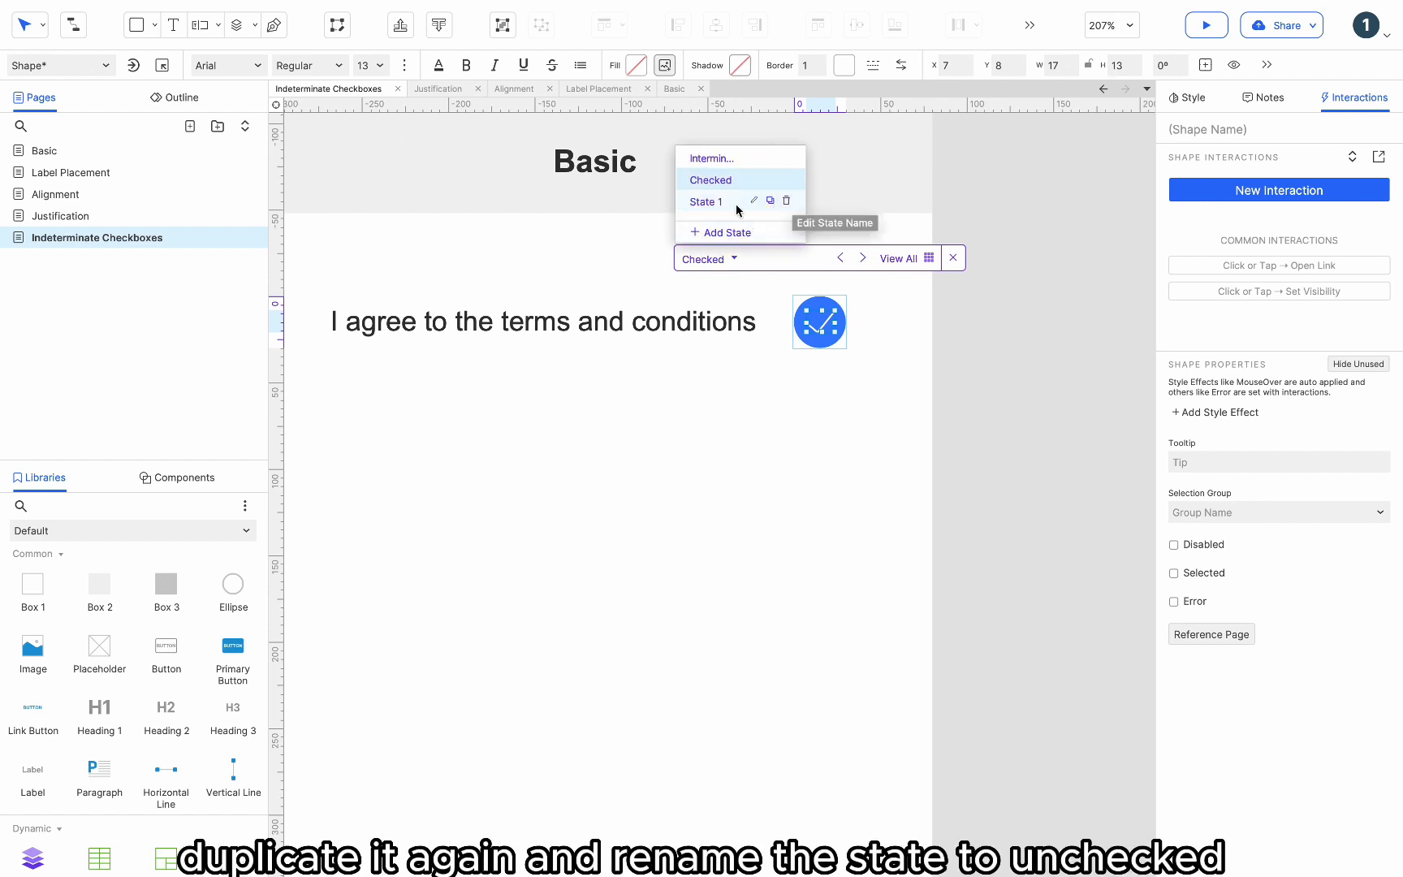
click(703, 202)
click(750, 201)
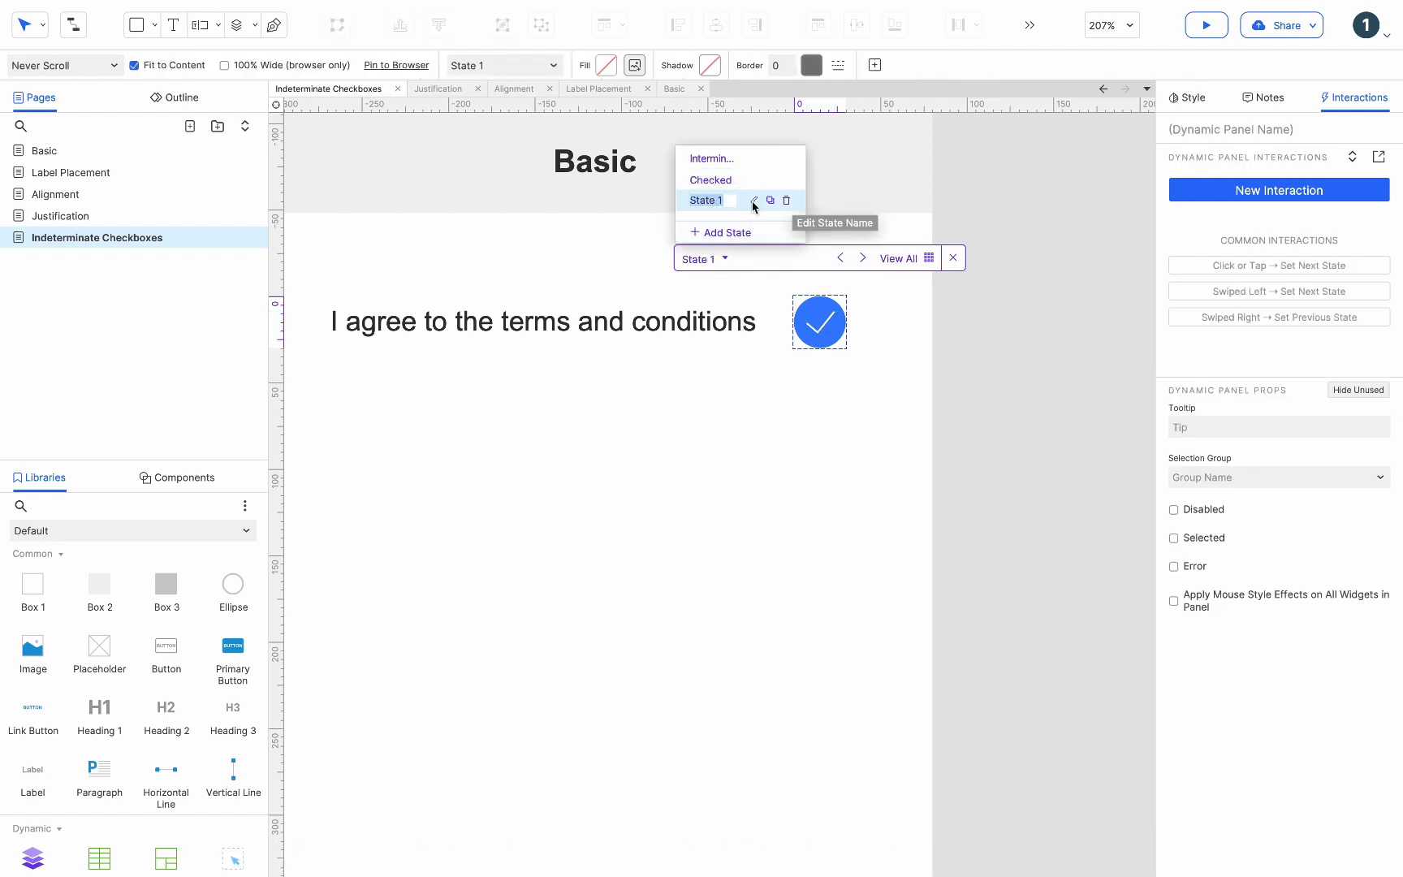
text(Unchecked)
Restyle the "Unchecked" state's checkbox as an empty outlined circle by setting its fill opacity to 0% and adjusting its border
click(827, 321)
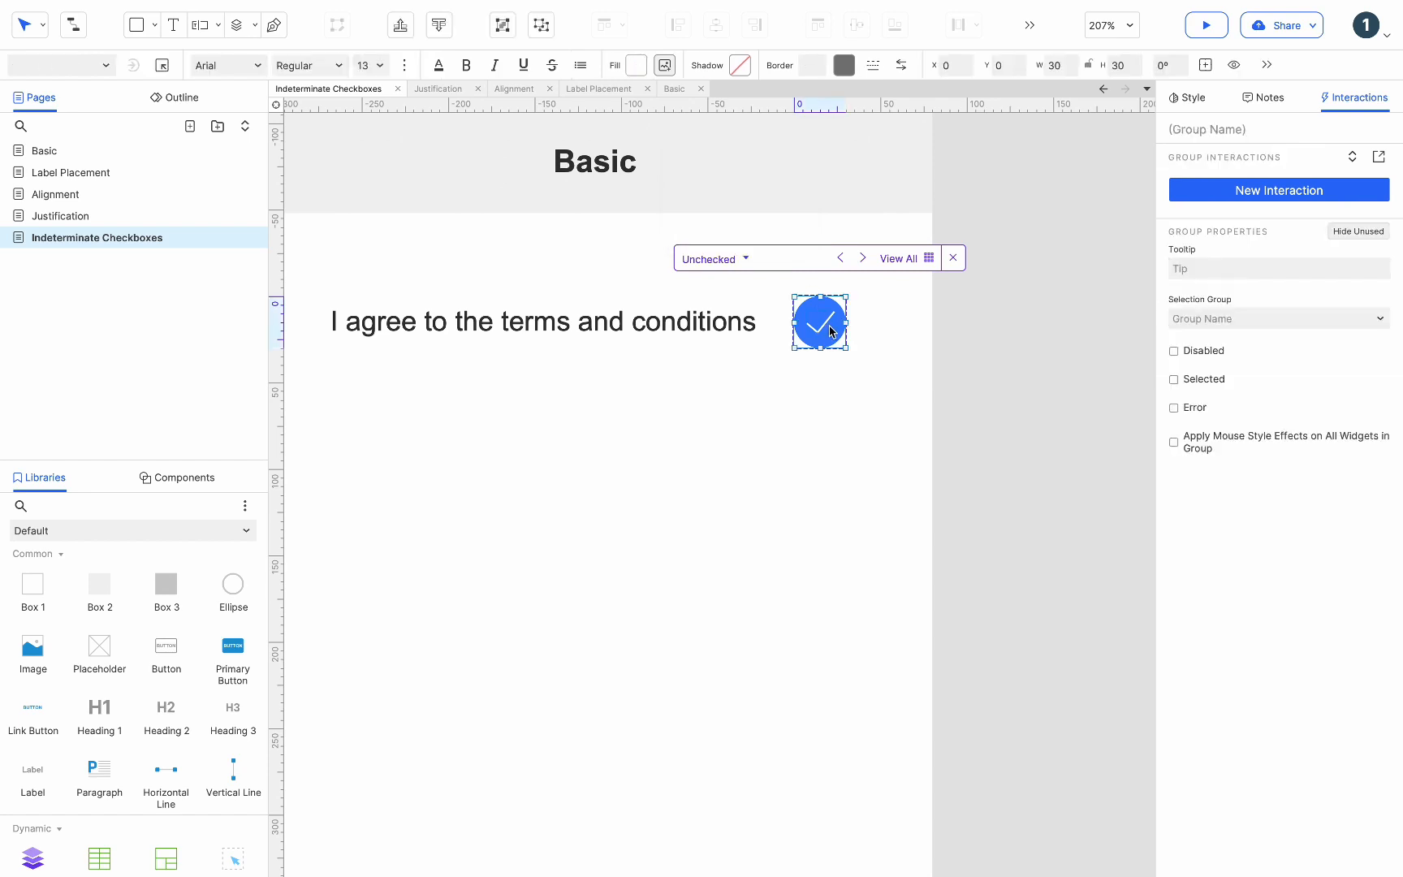
click(636, 65)
click(646, 301)
click(820, 64)
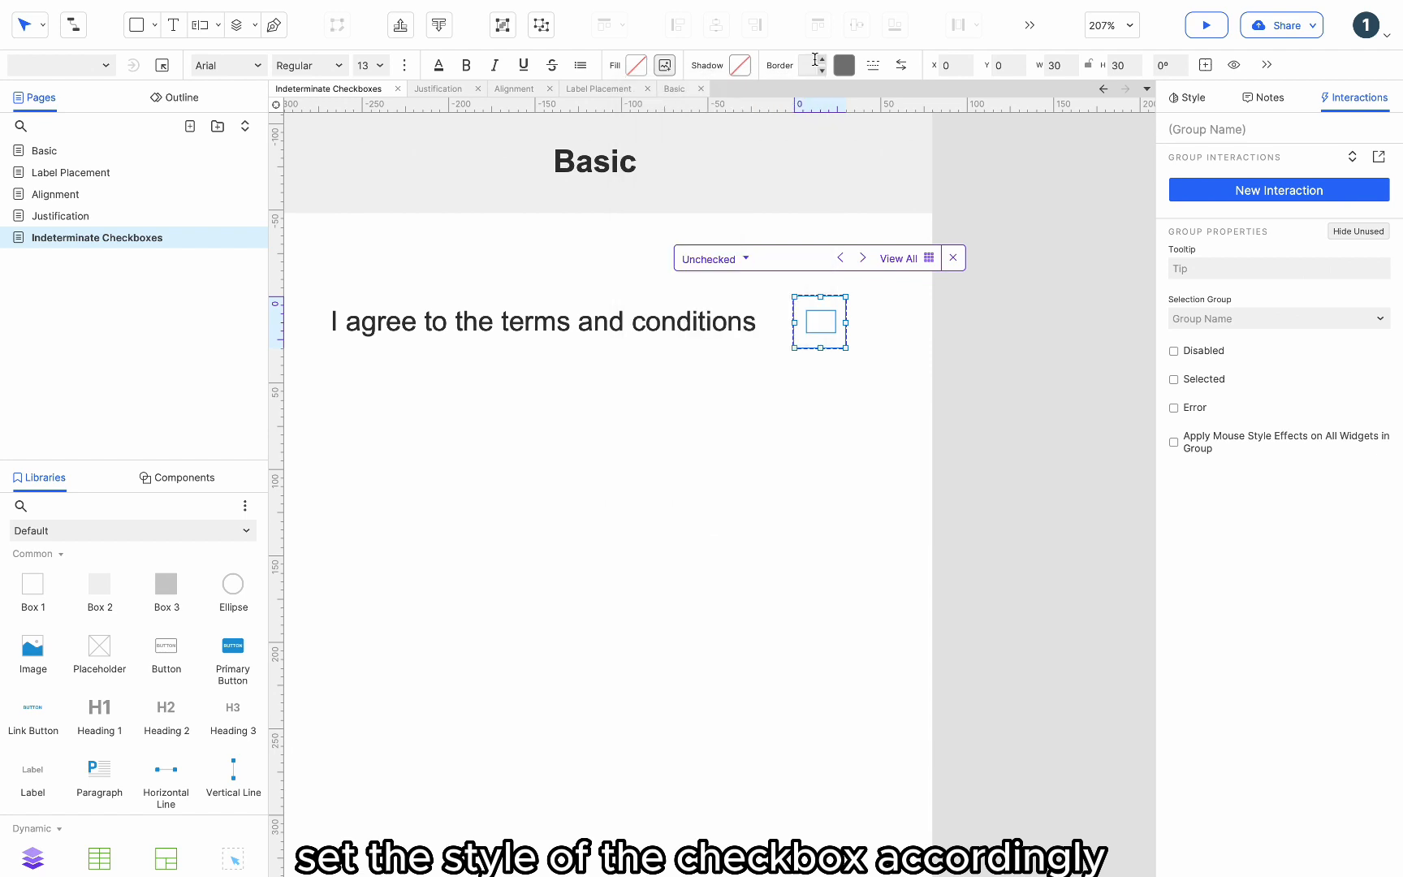
click(823, 62)
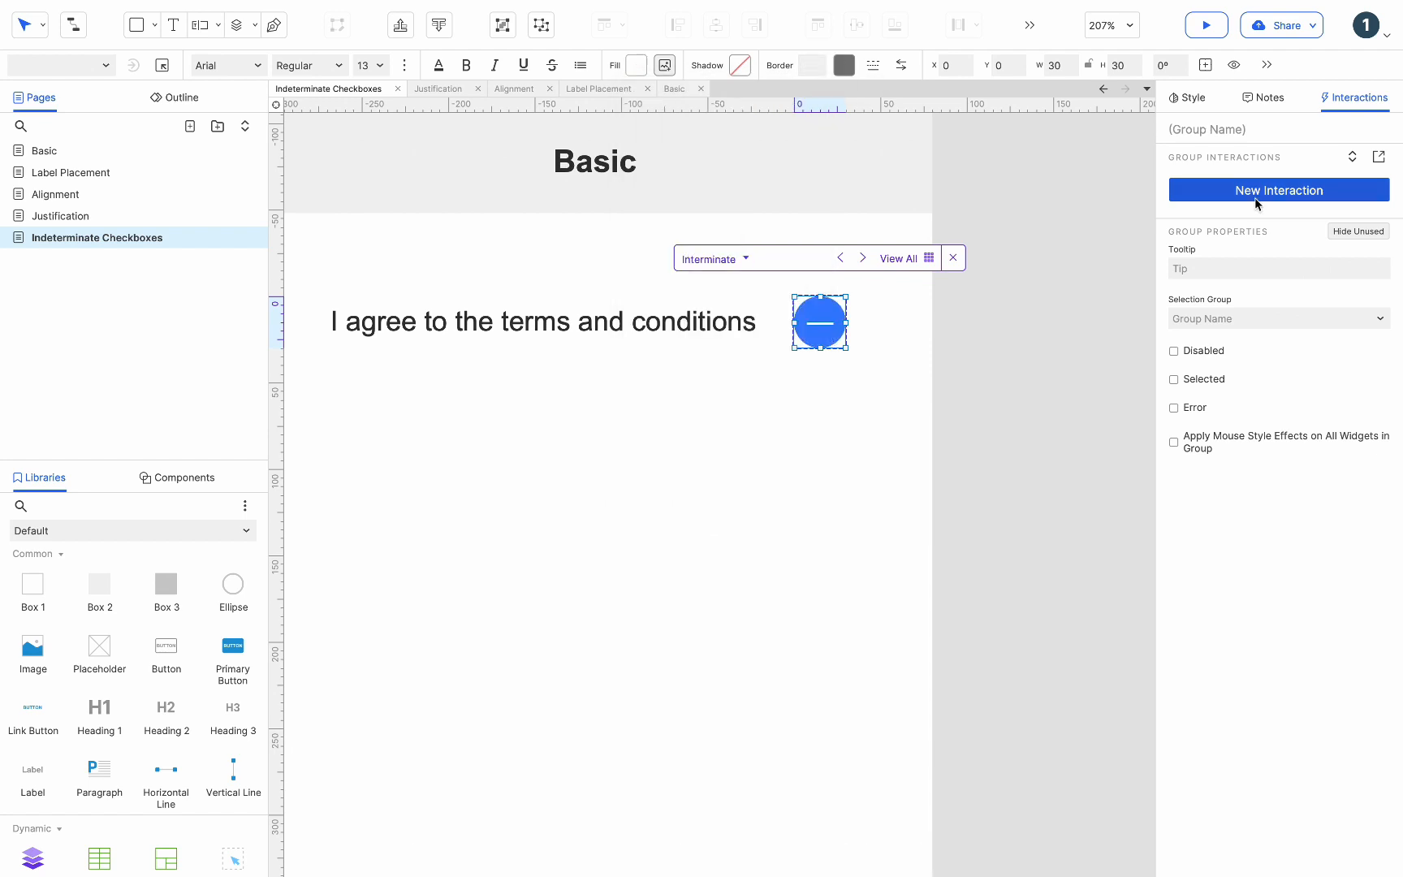
Leave the dynamic panel and delete the existing Click or Tap interaction from the terms-and-conditions checkbox group
click(1093, 358)
click(956, 357)
click(808, 323)
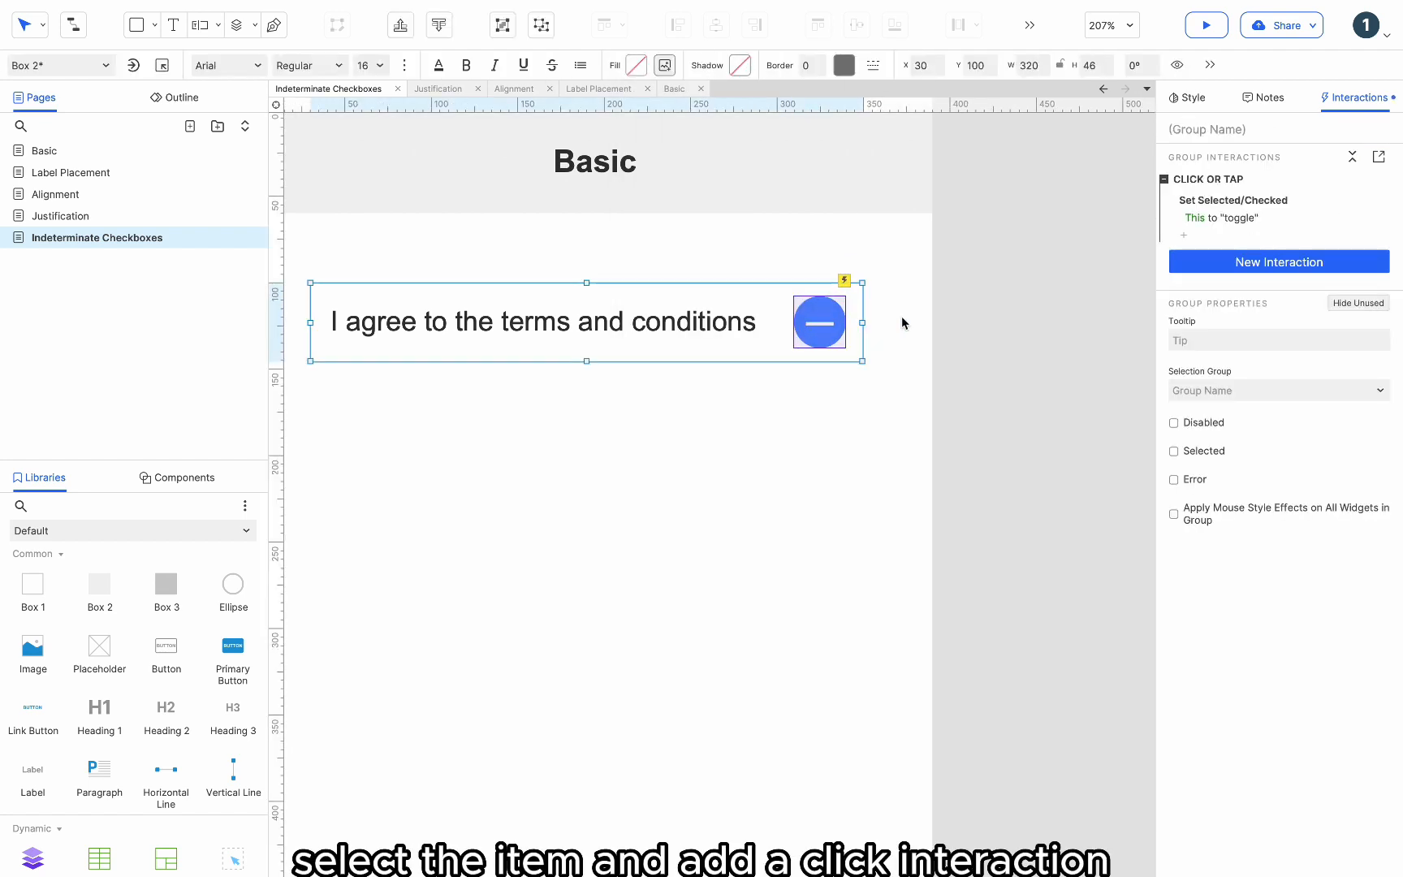
click(1189, 182)
key(Delete)
Add a new Click or Tap interaction to the checkbox group and enable cases on it
click(1193, 187)
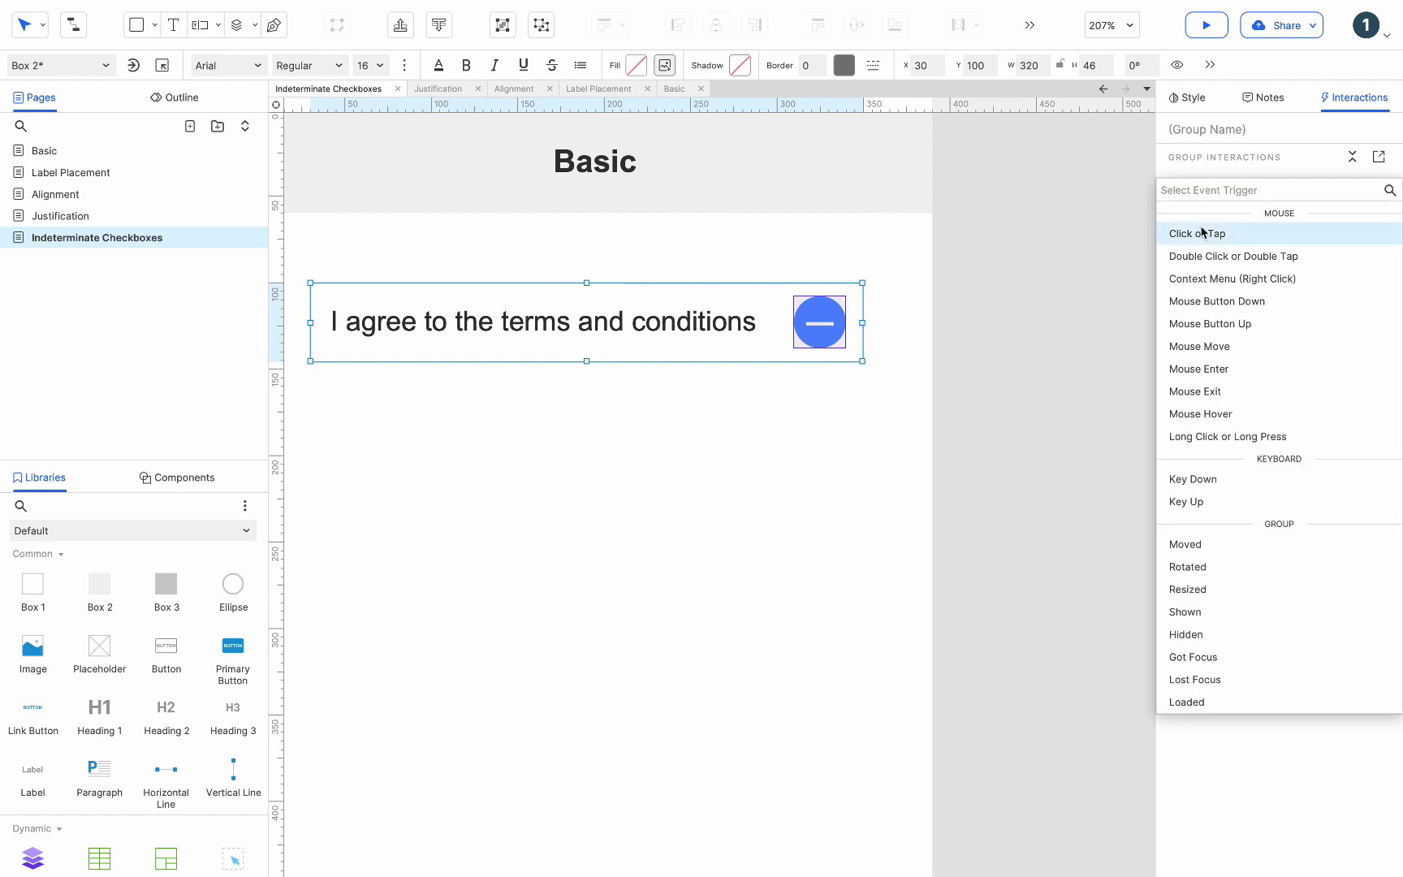
click(1203, 232)
click(1335, 166)
click(1354, 182)
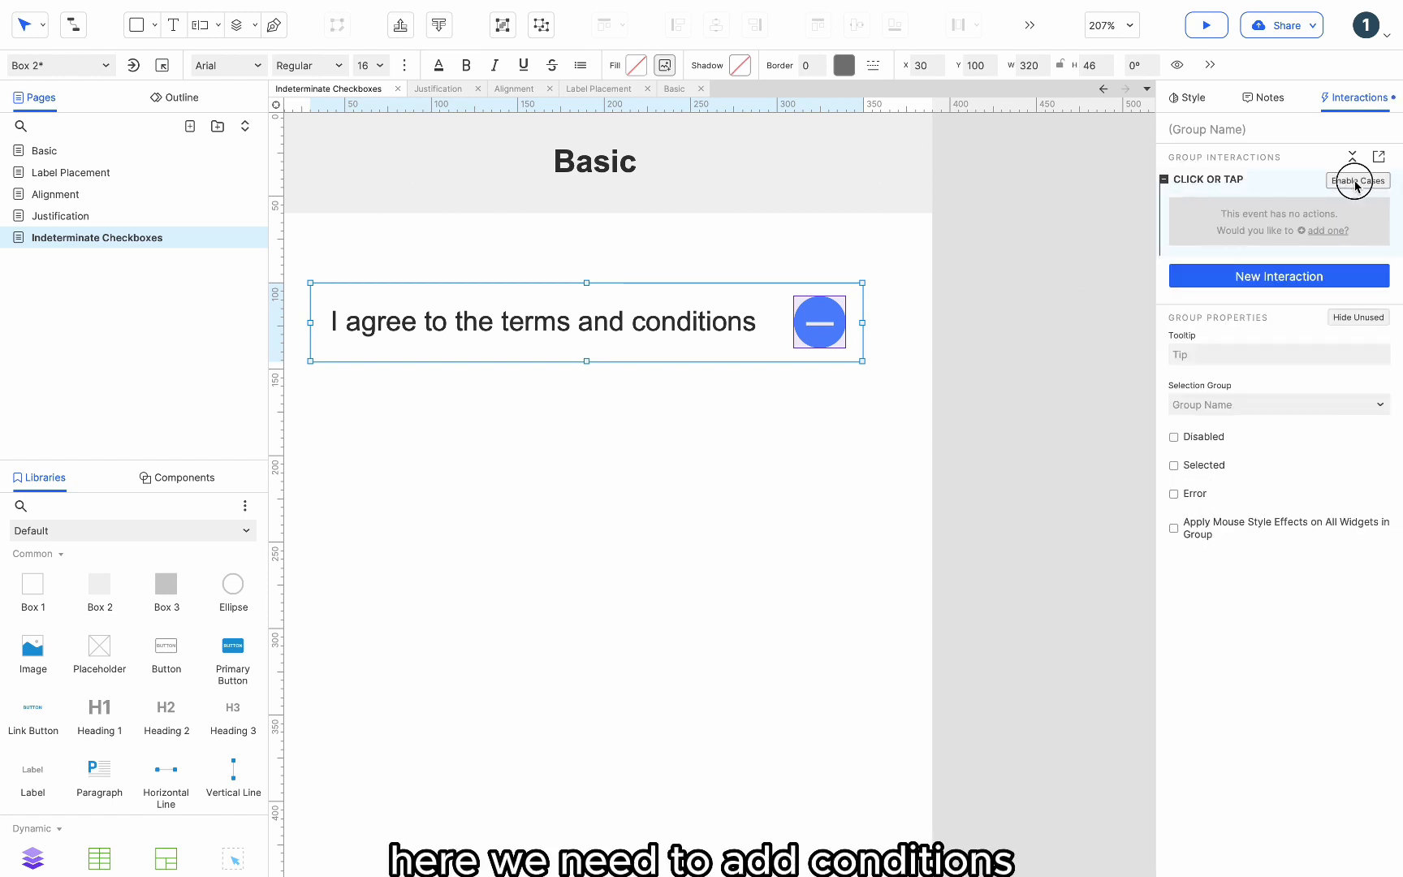
Add a condition to Case 1 requiring the state of the dynamic panel to equal "Interminate"
click(1352, 201)
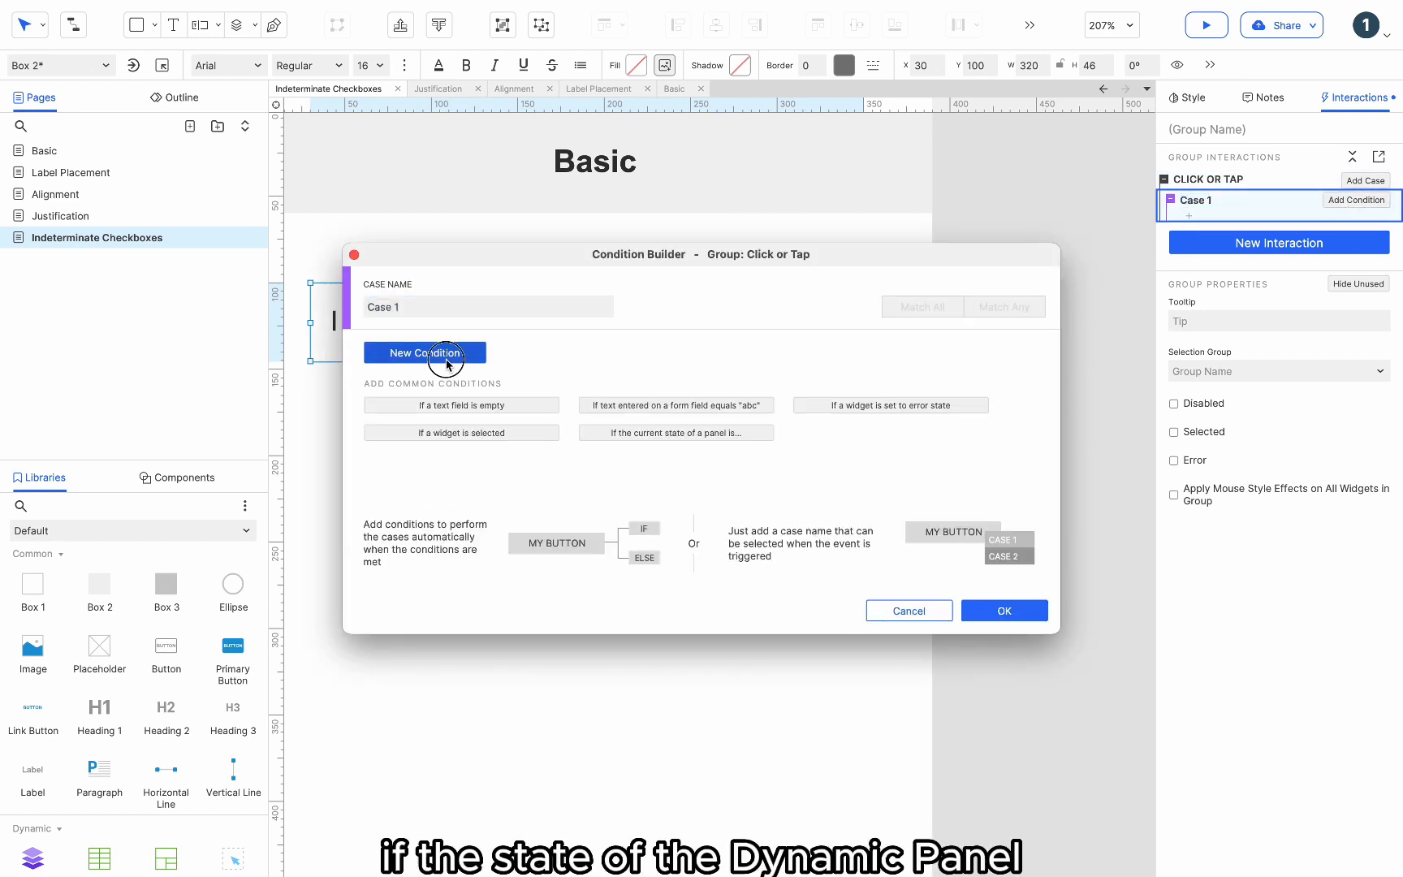
click(410, 352)
click(446, 358)
click(439, 565)
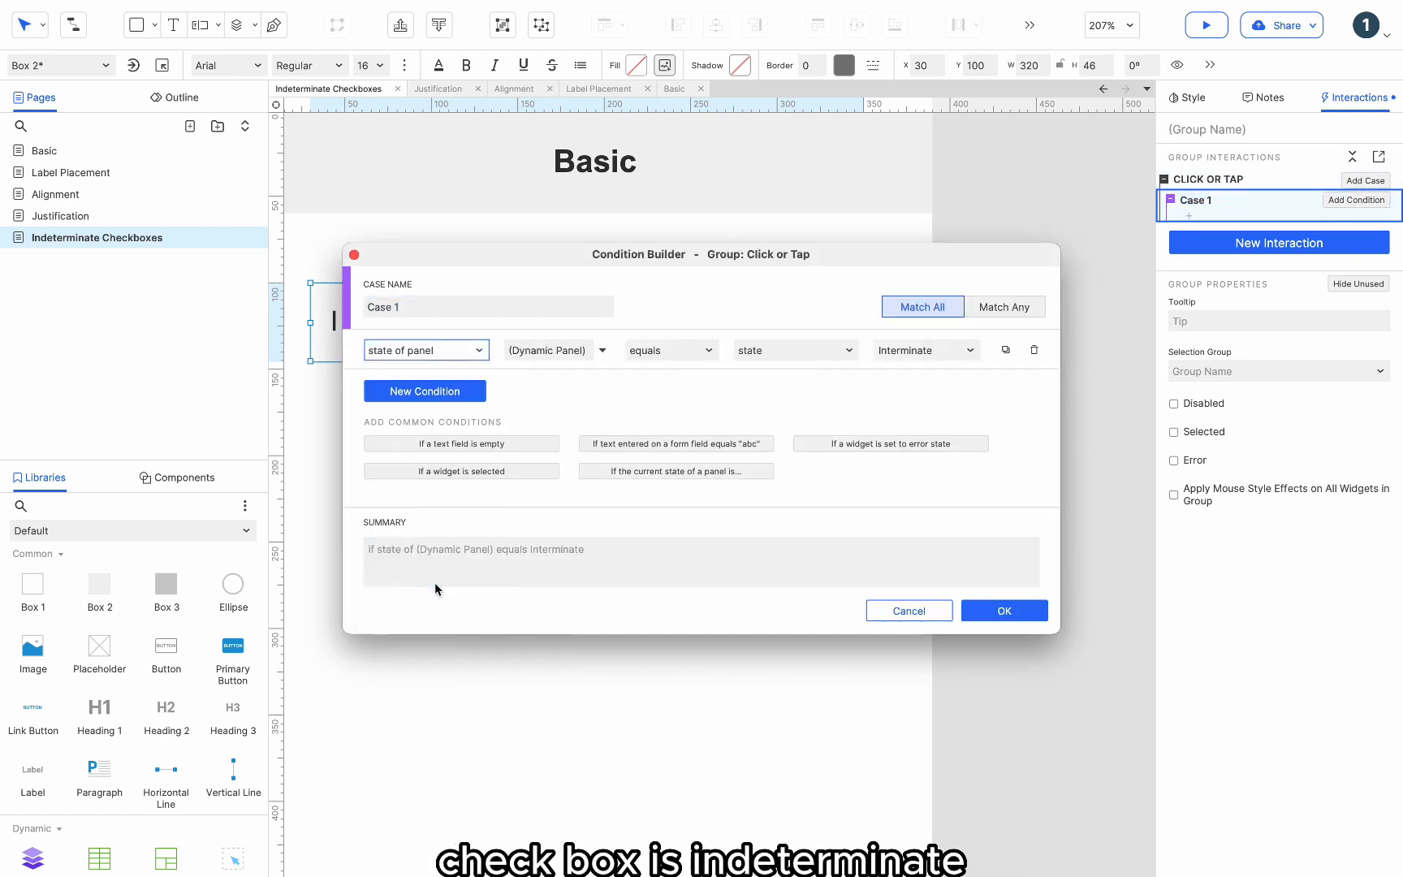
click(1019, 612)
Add a Set Panel State action to the "Interminate" case that switches the dynamic panel to "Checked"
click(1191, 243)
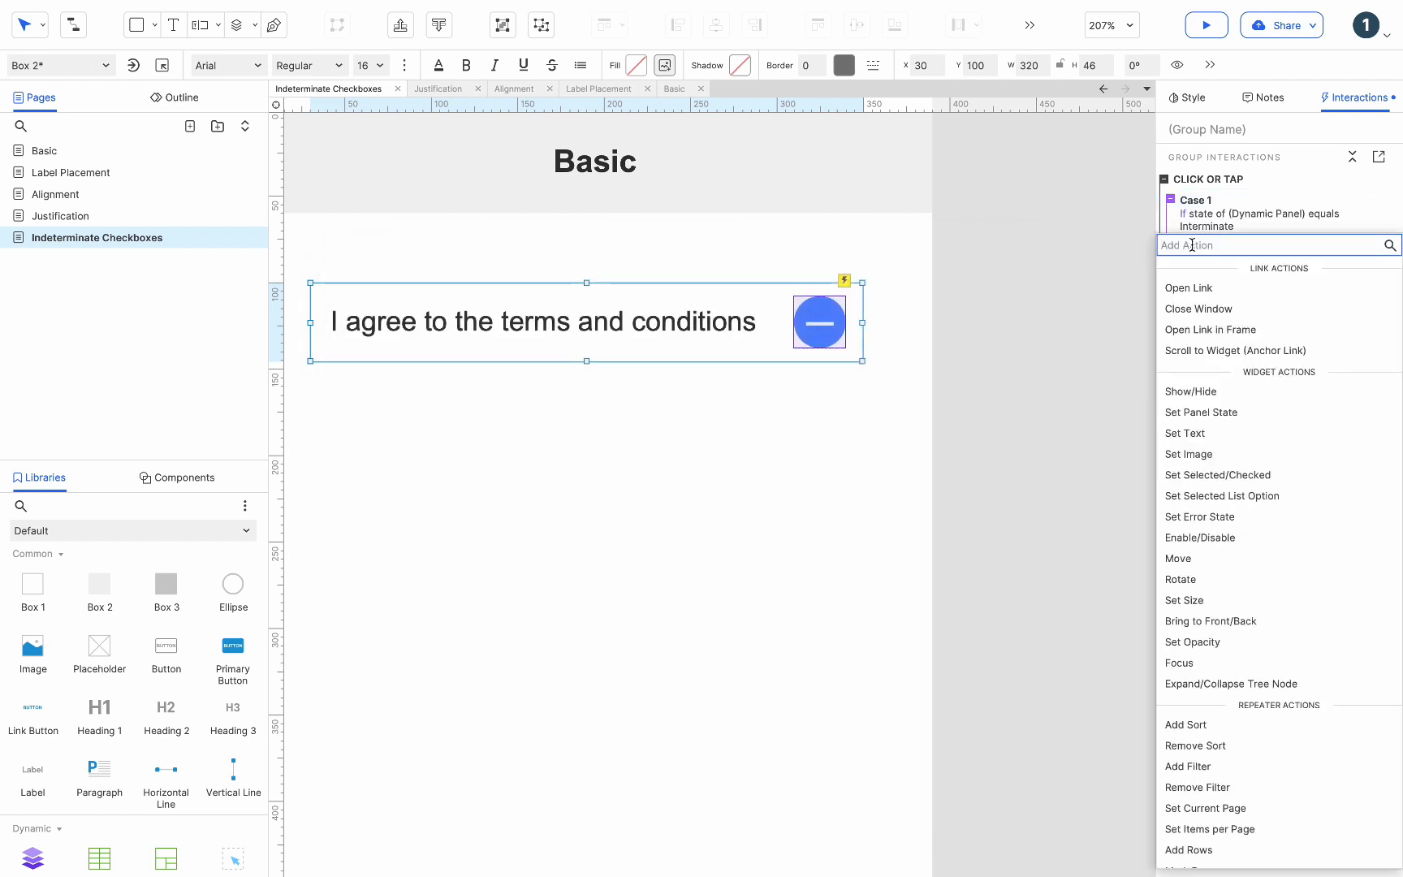
click(1212, 415)
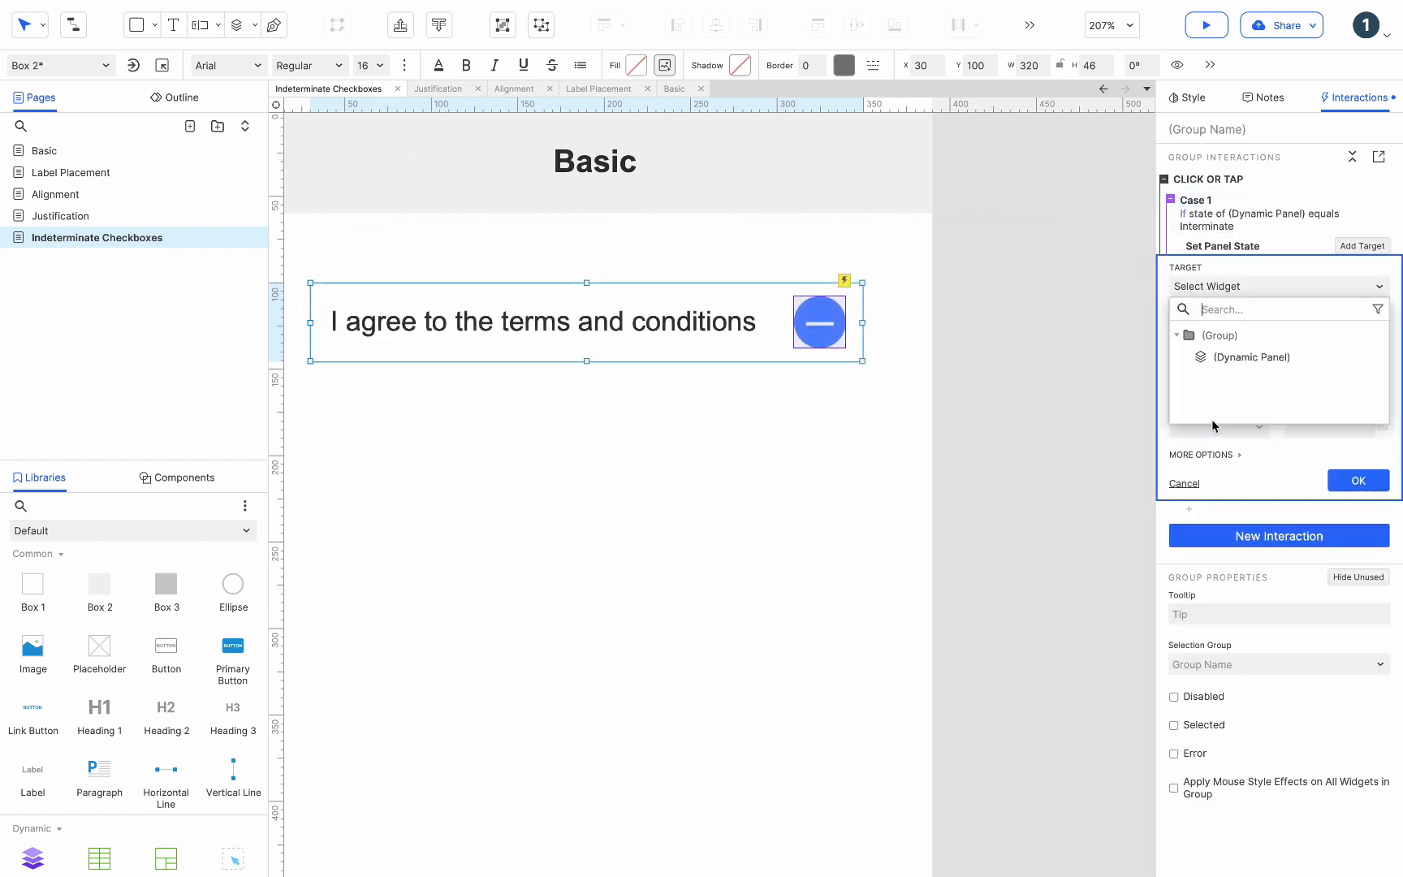
click(1248, 358)
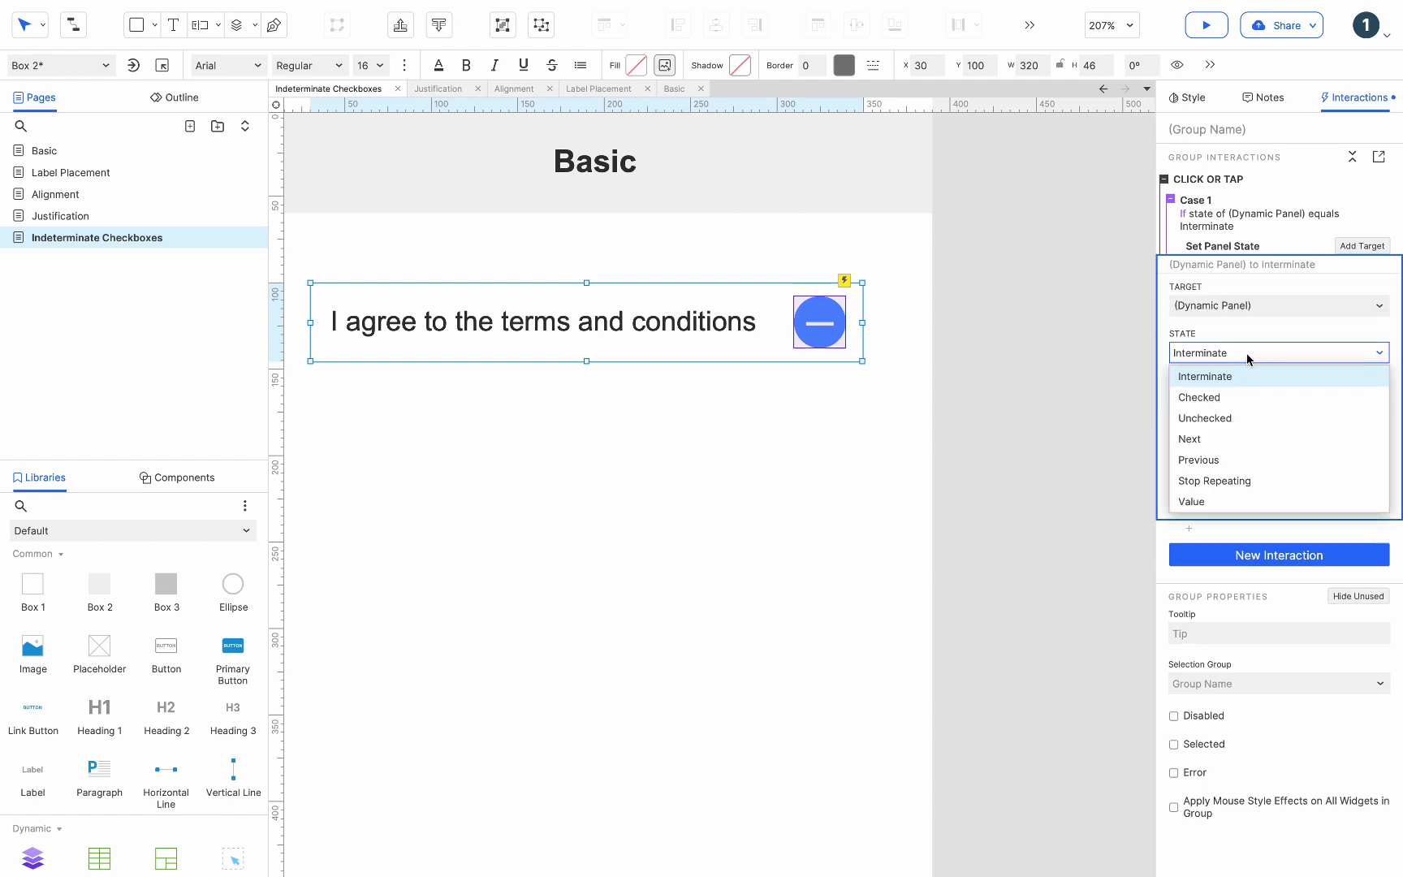
click(1227, 395)
click(1356, 497)
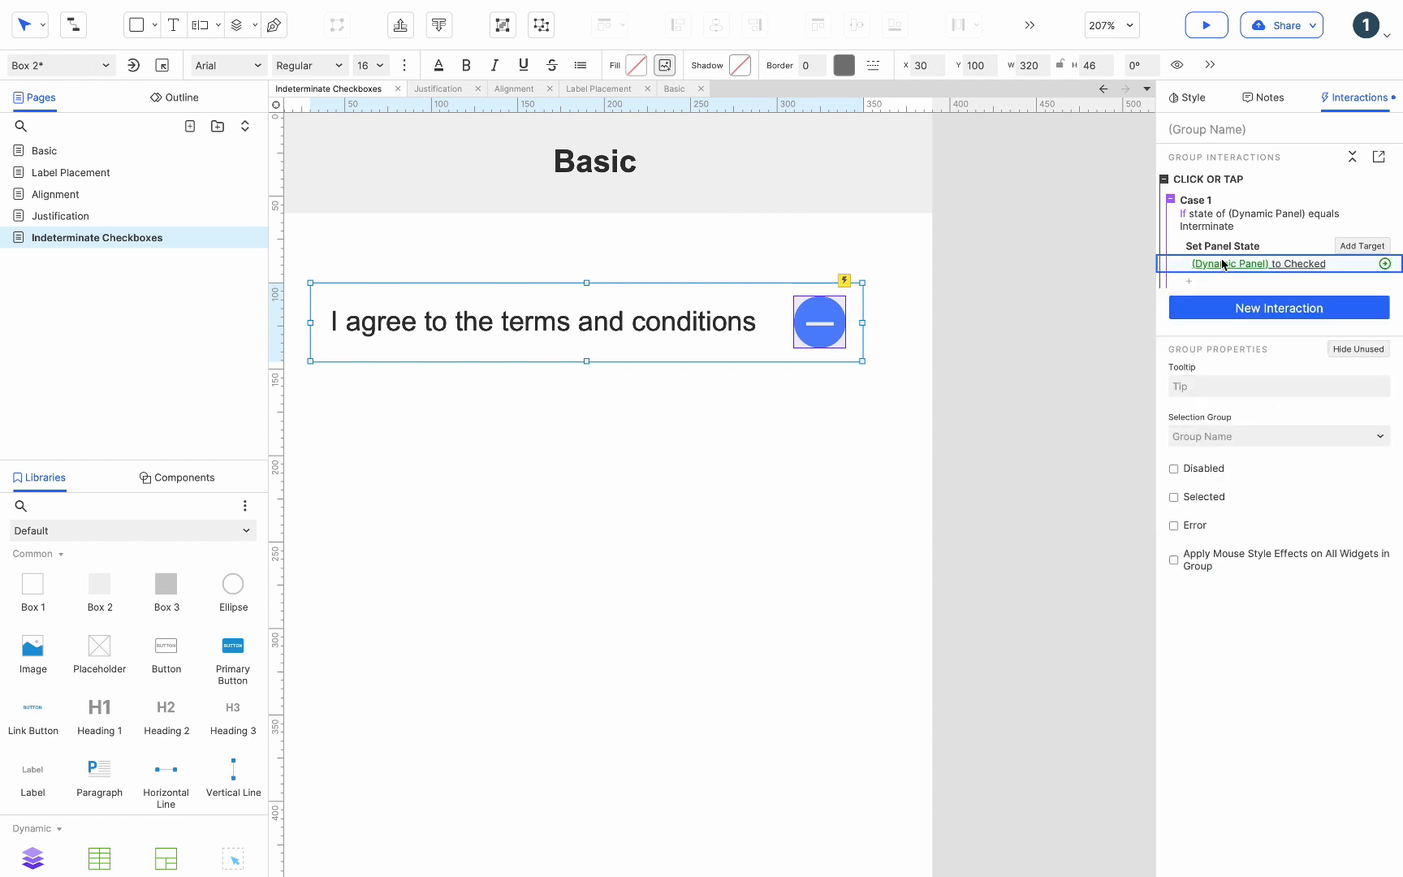
Duplicate the "Interminate" case and set the copy's condition to panel state equals "Checked"
key(super+v)
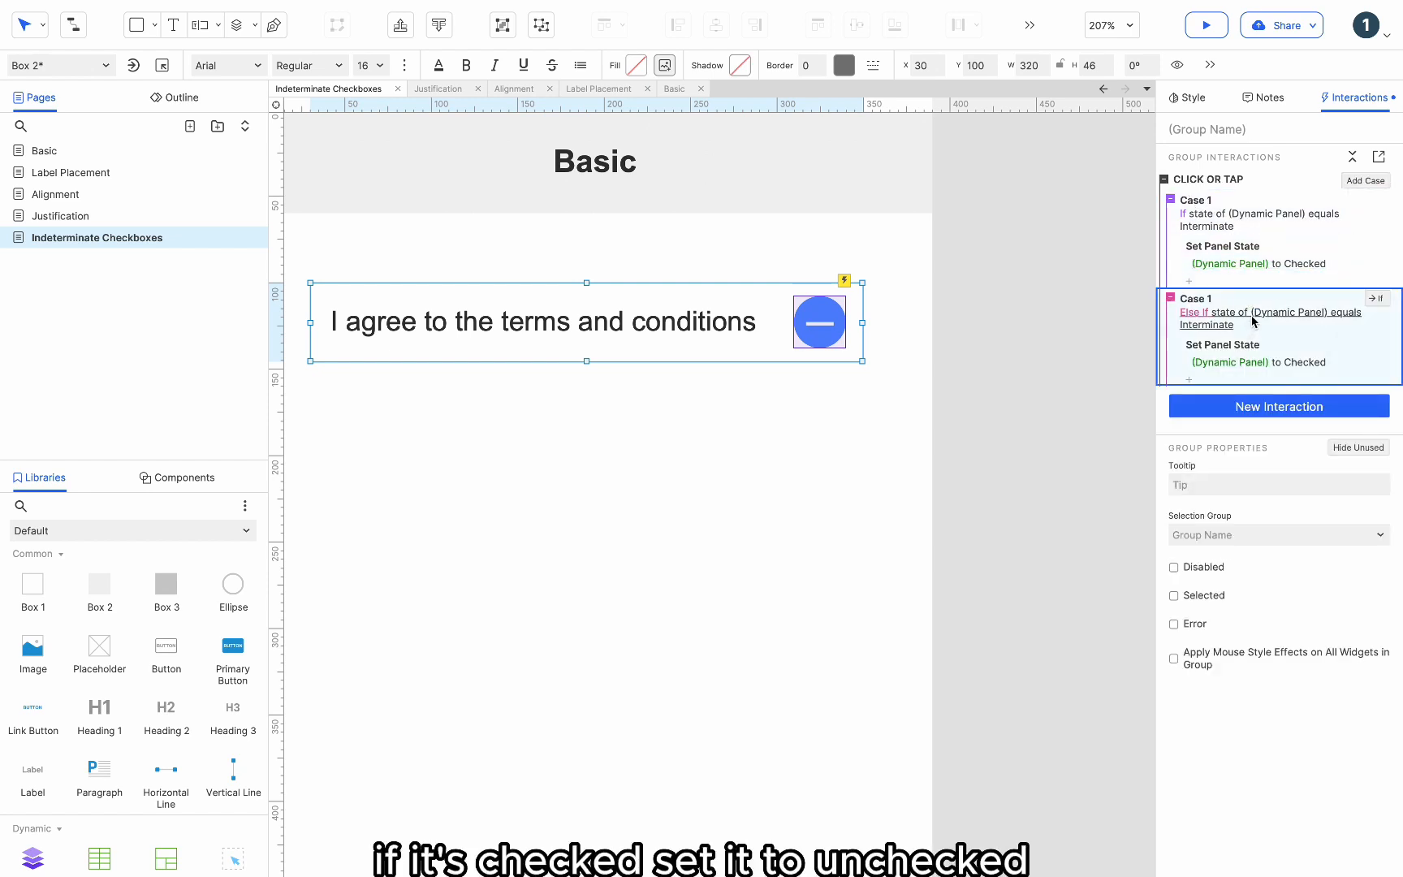
click(1254, 320)
click(914, 352)
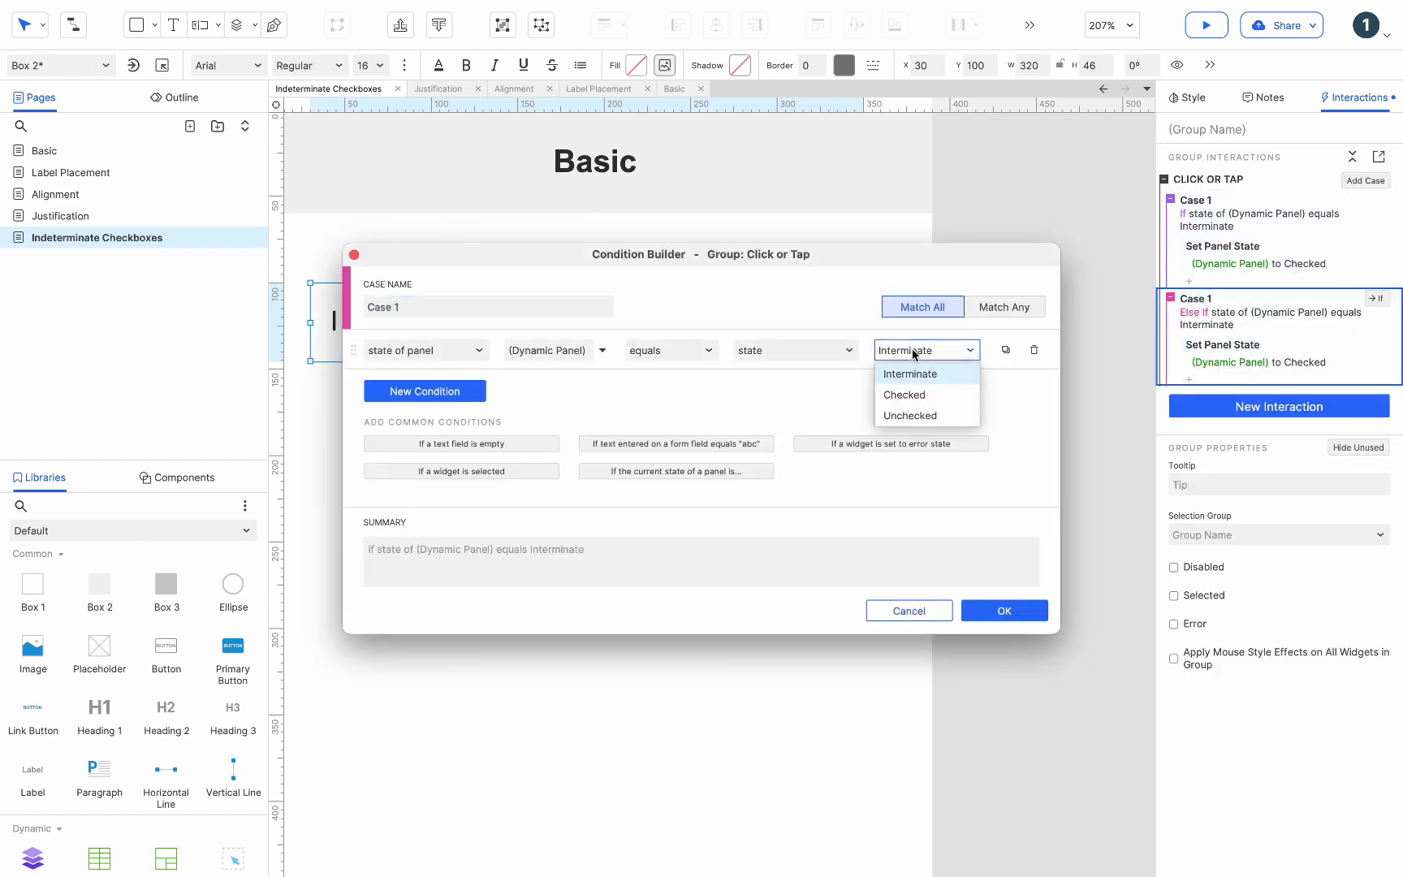
click(905, 394)
click(999, 610)
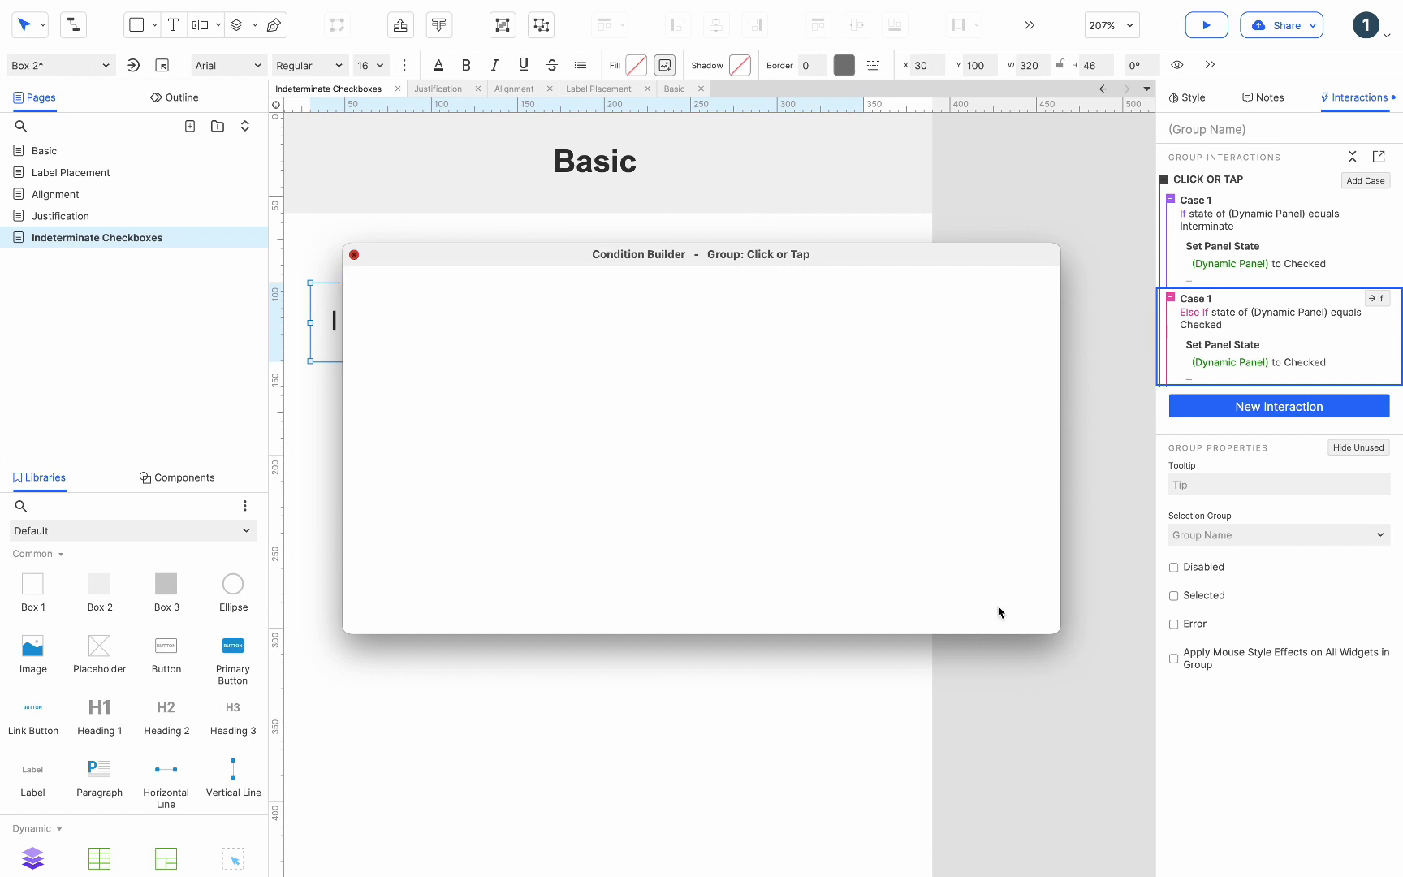
Change the Set Panel State action in the second case to switch the dynamic panel to "Unchecked"
click(1258, 362)
click(1224, 452)
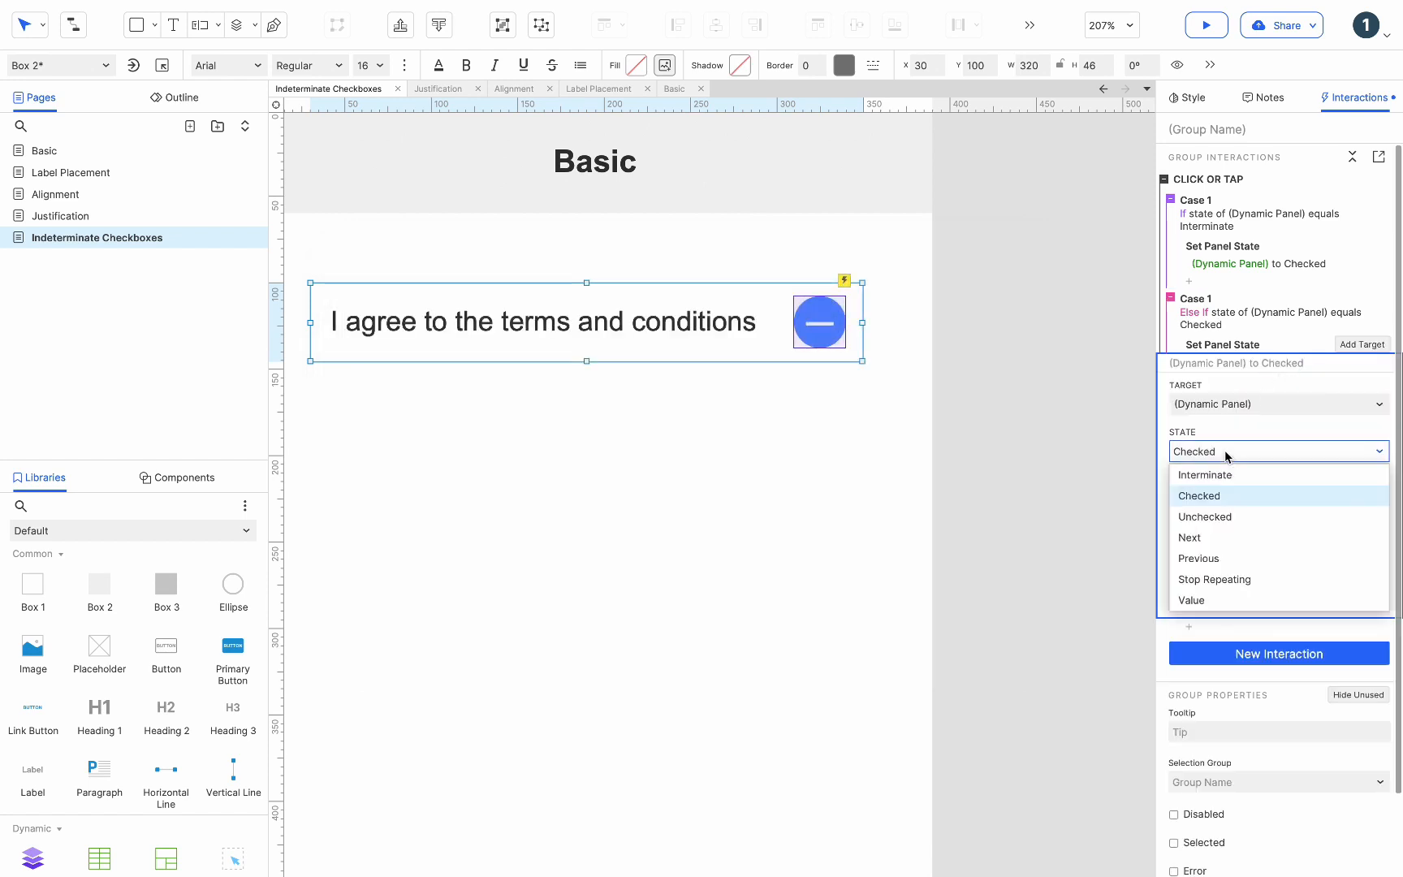
click(1187, 517)
click(1366, 595)
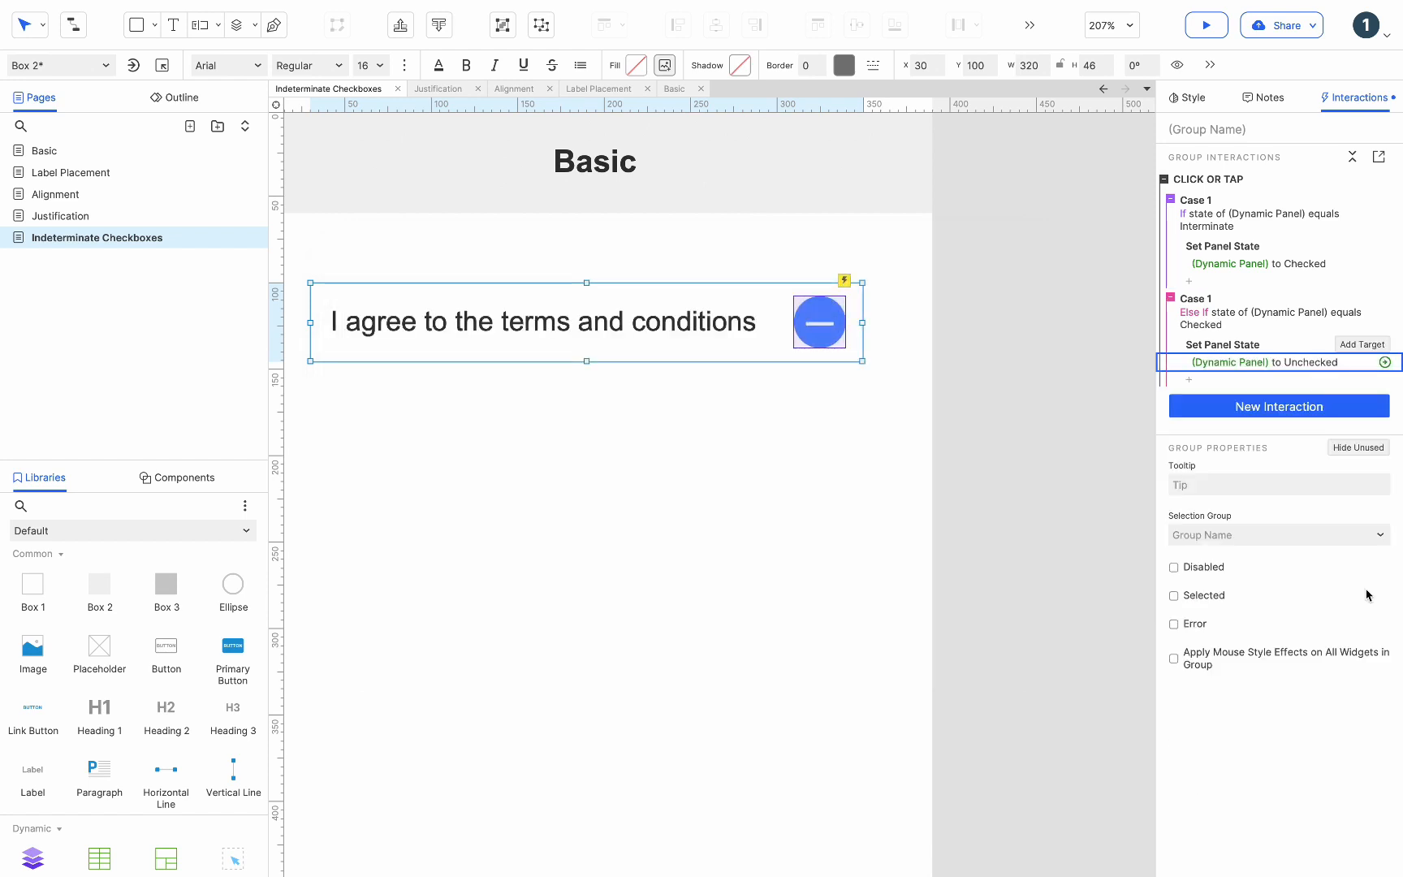
Copy and paste the second case, and set the new third case's condition to panel state equals "Unchecked"
click(1223, 303)
key(super+c)
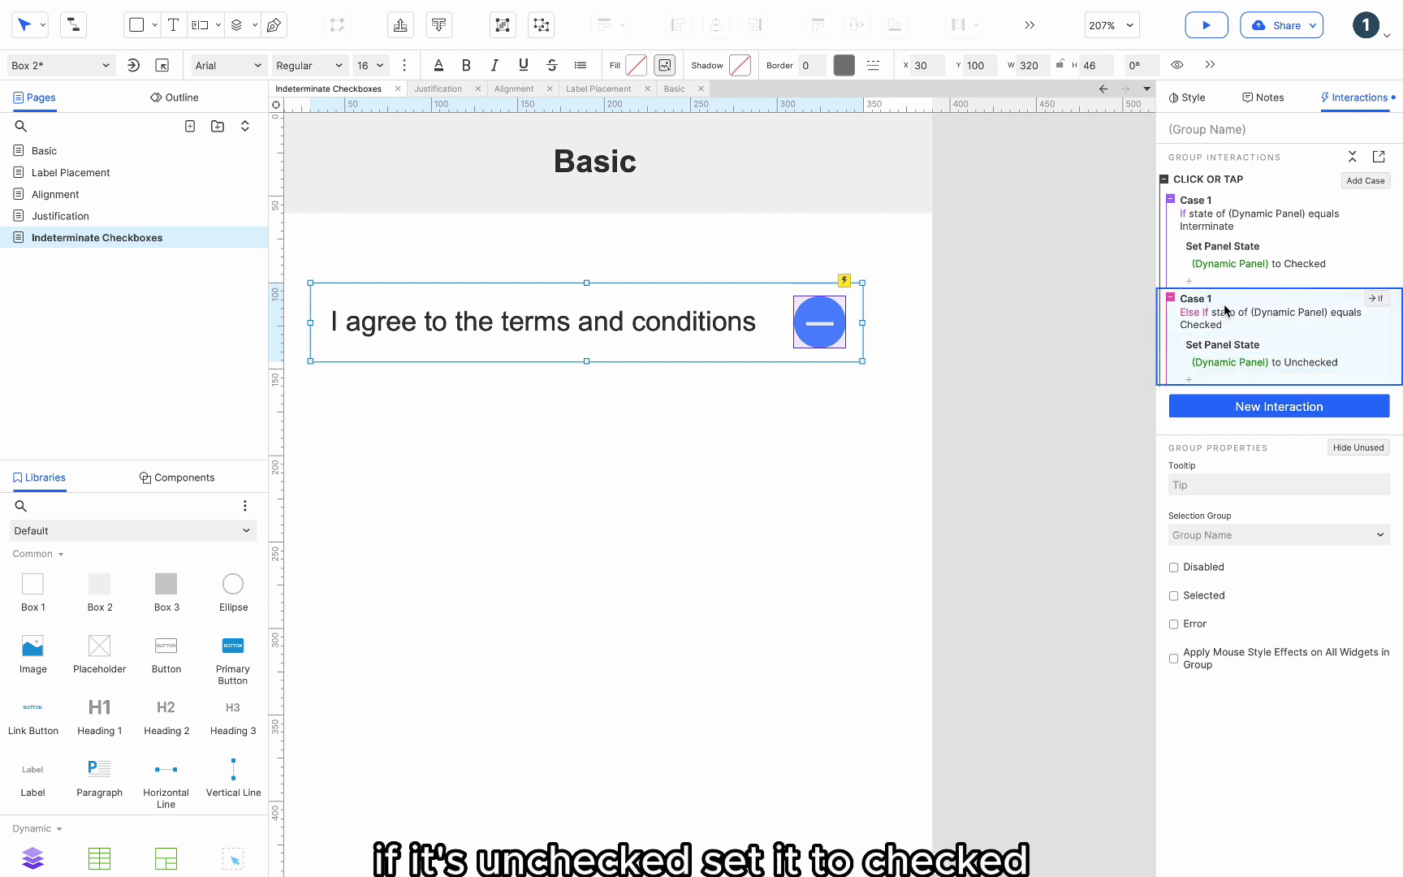
key(super+v)
click(1232, 406)
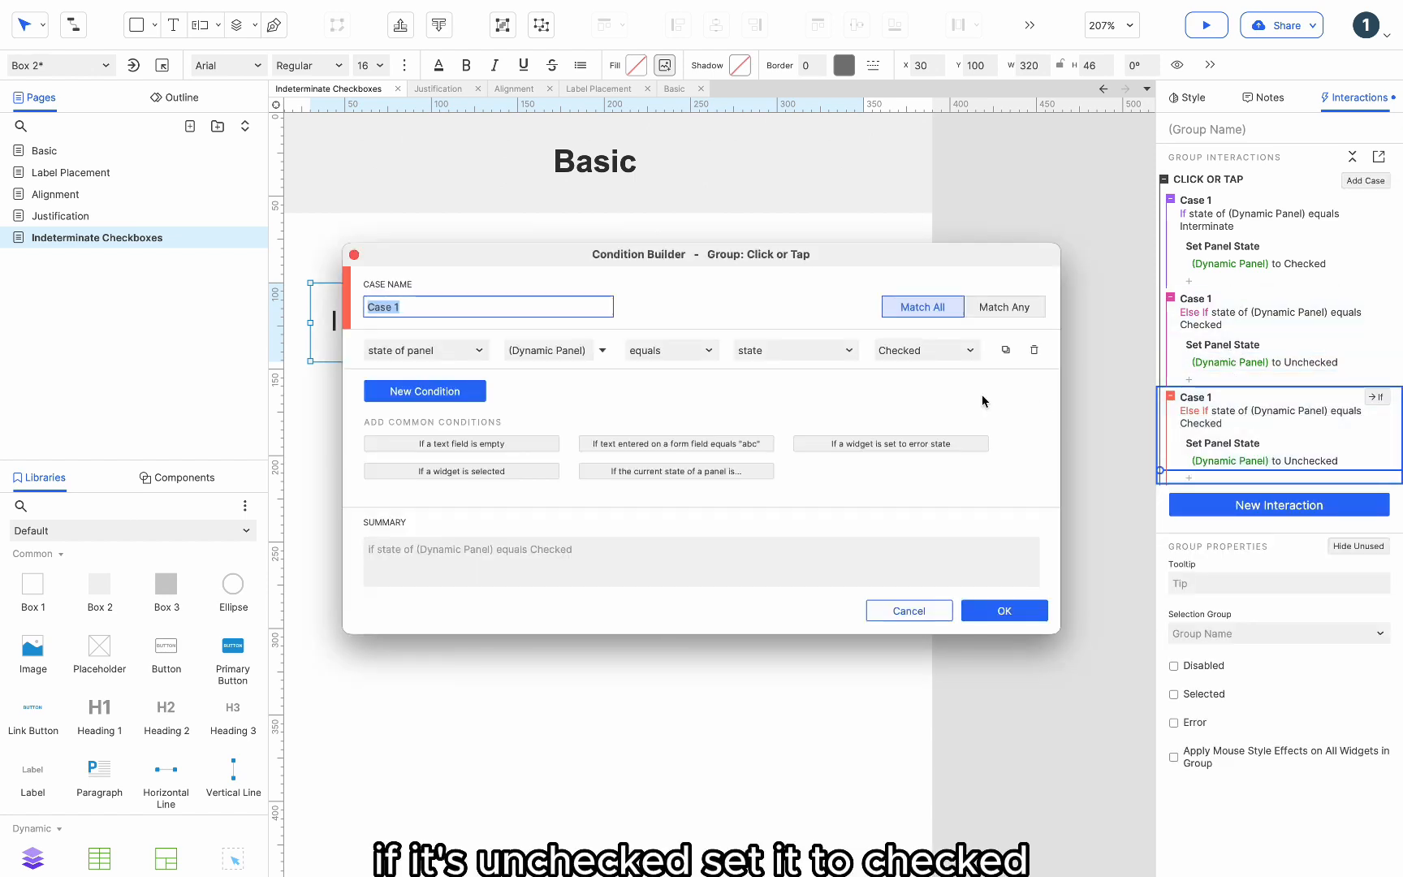
click(945, 351)
click(930, 415)
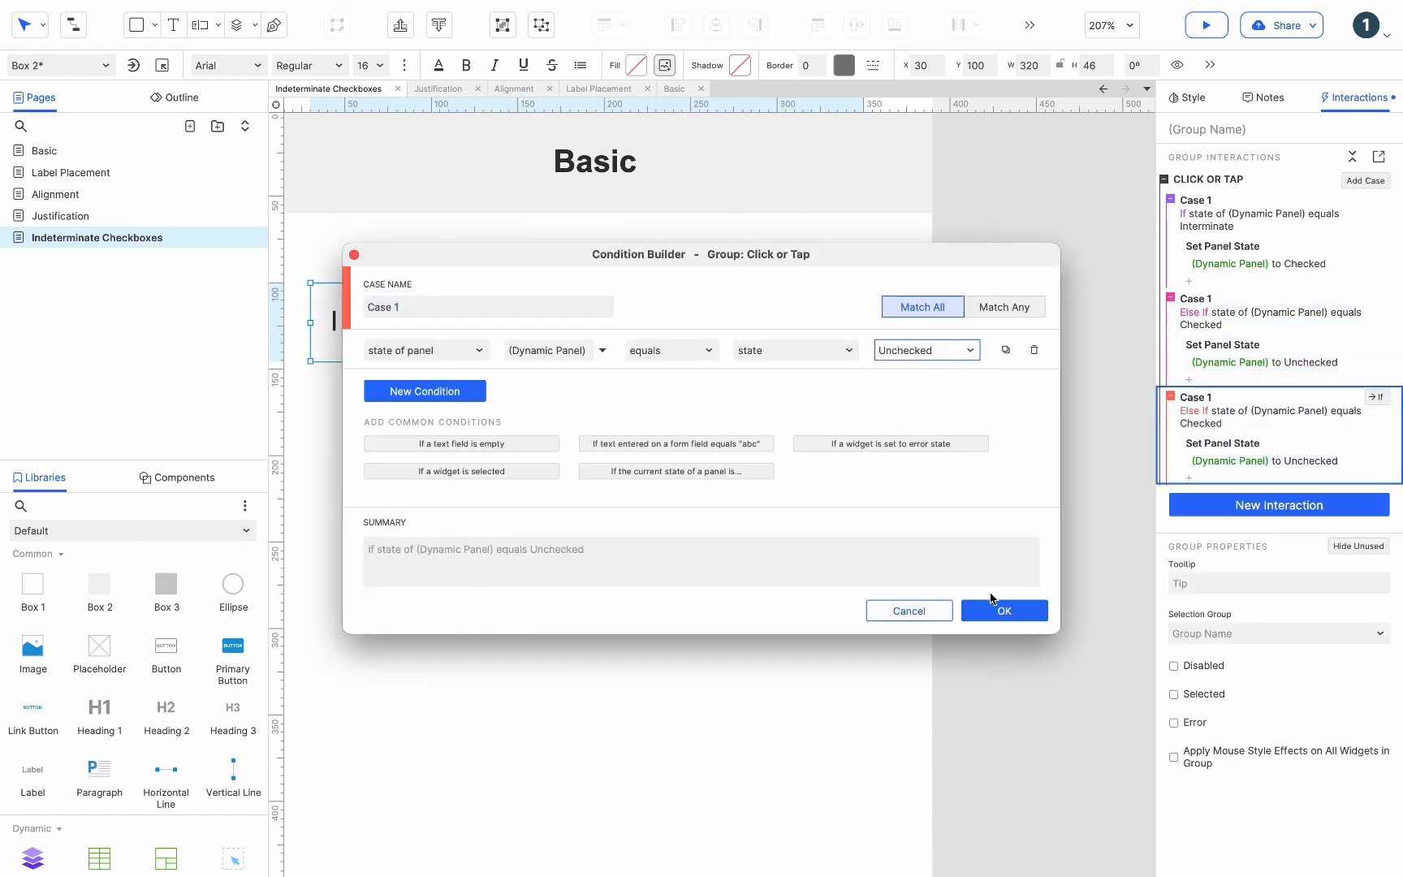
click(1025, 609)
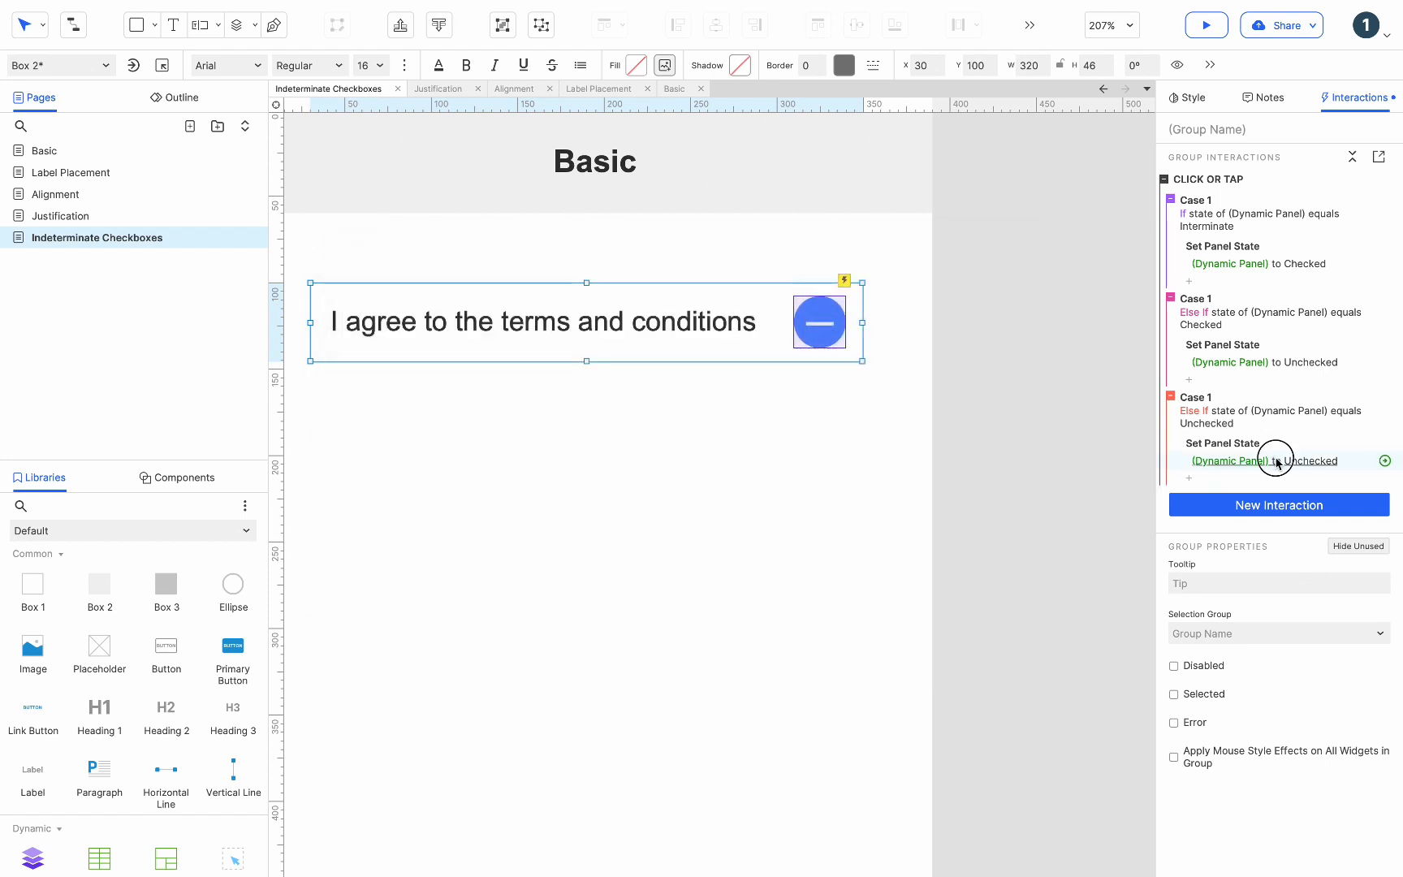
Change the Set Panel State action in the third case to switch the dynamic panel to "Checked"
click(1275, 463)
click(1209, 550)
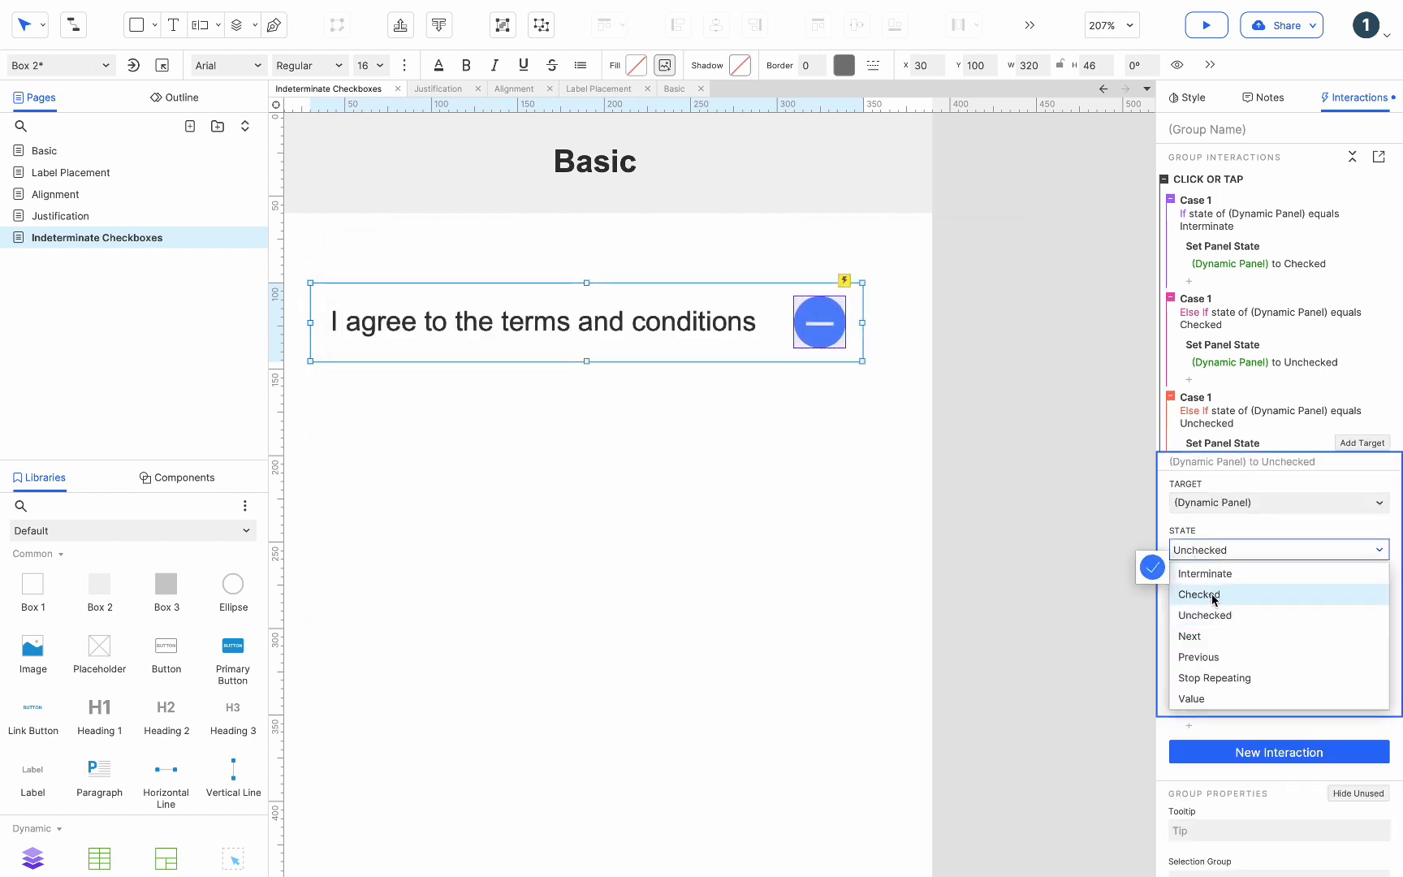
click(1213, 597)
click(1365, 697)
Preview the Indeterminate Checkboxes page in the browser and toggle the terms-and-conditions checkbox repeatedly to test its states
click(655, 505)
scroll(655, 508, down, 3)
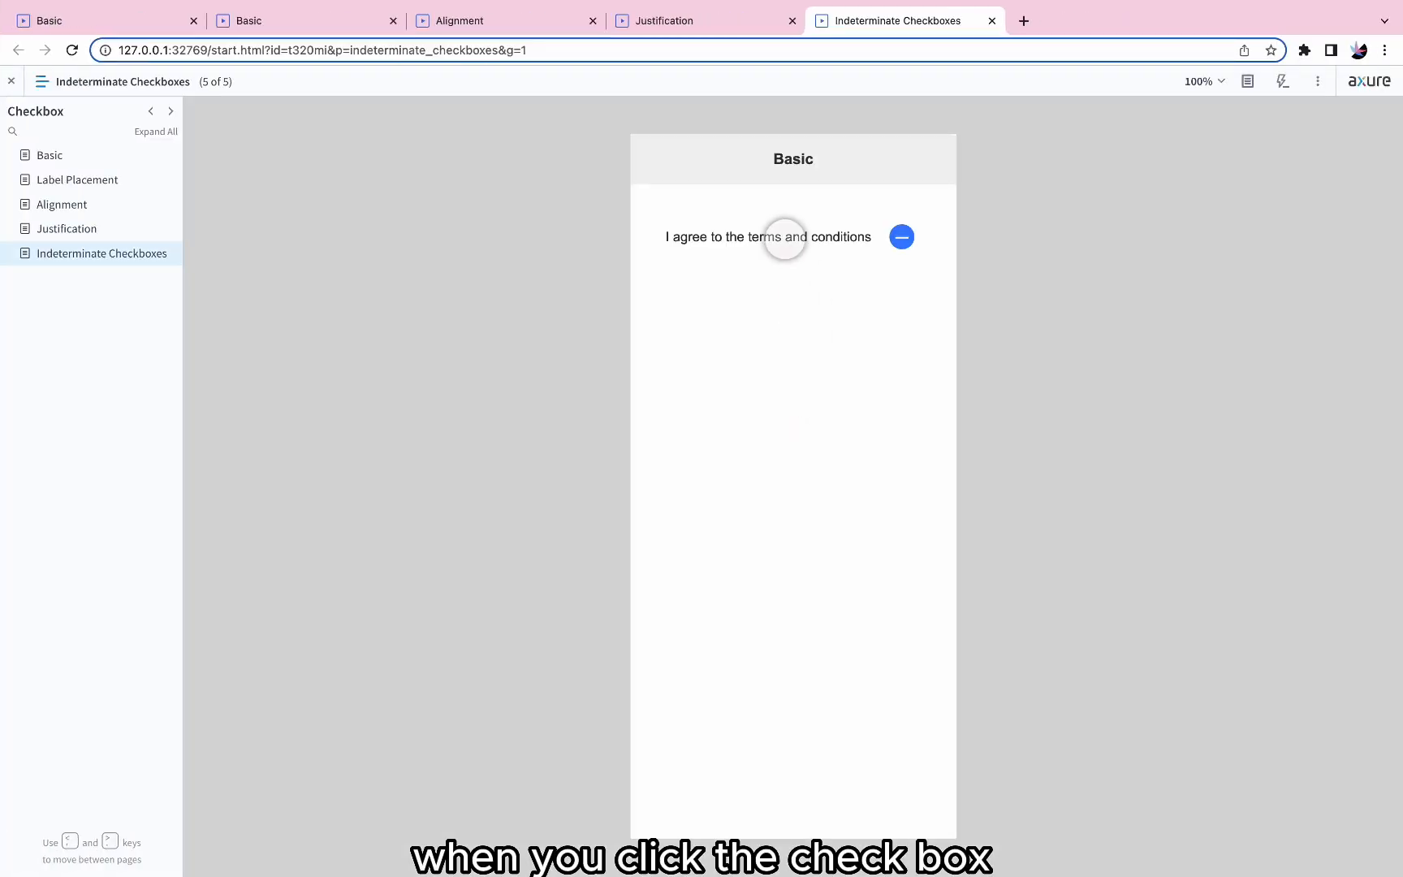
click(784, 238)
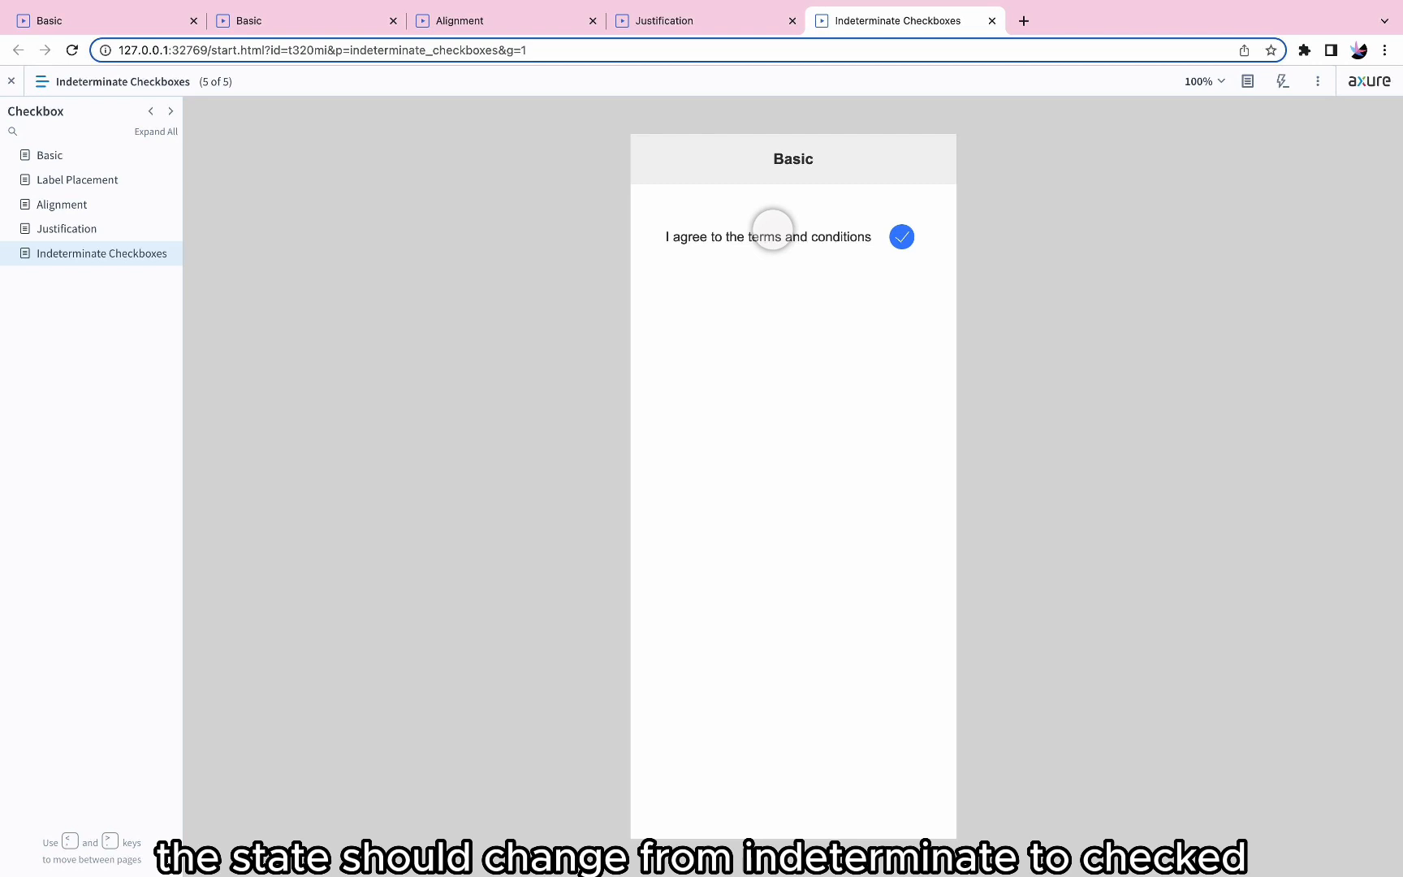
click(772, 231)
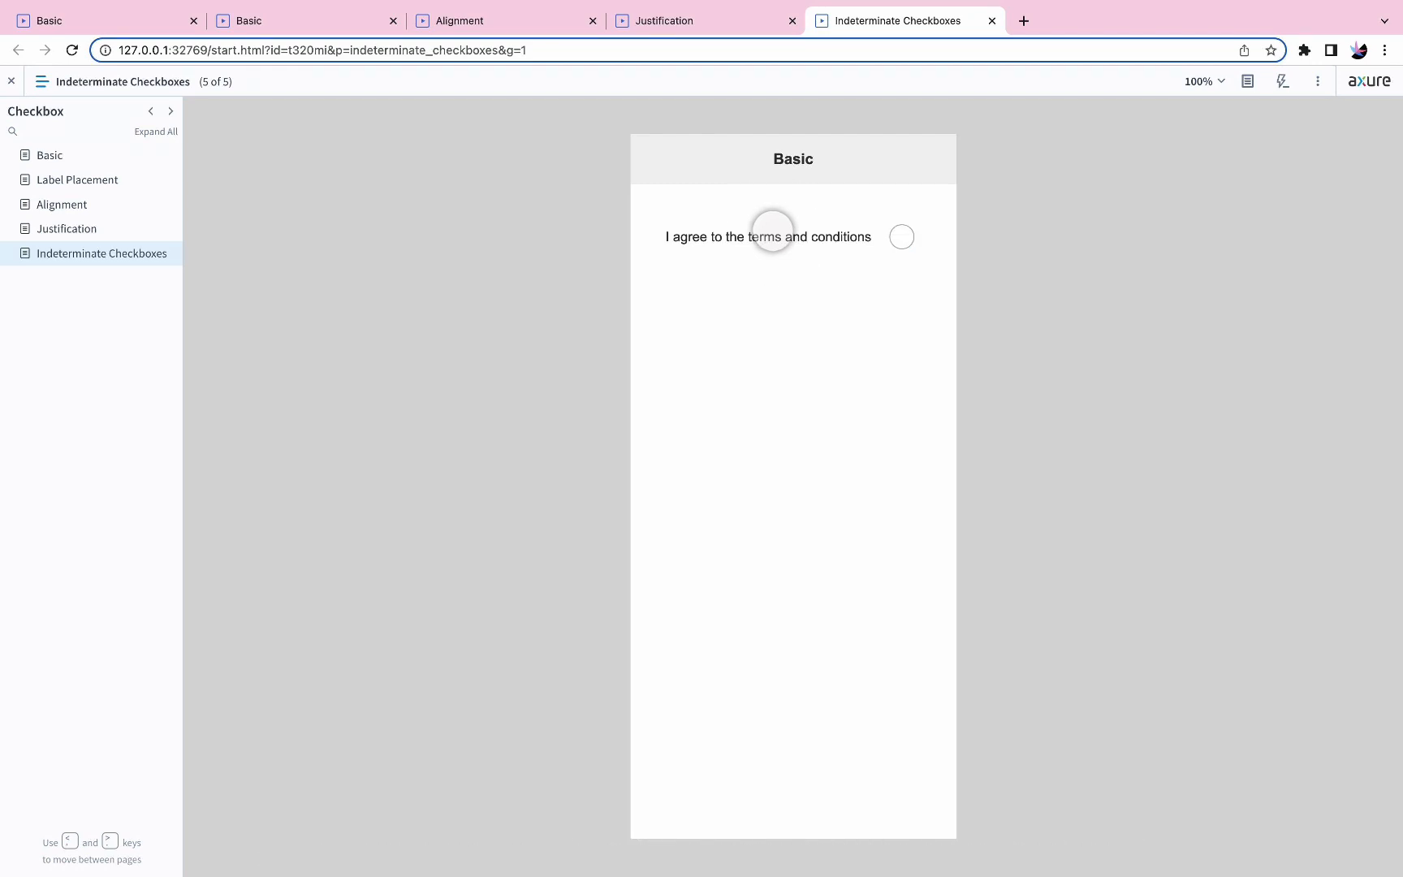
click(772, 231)
click(772, 231)
click(772, 232)
click(772, 231)
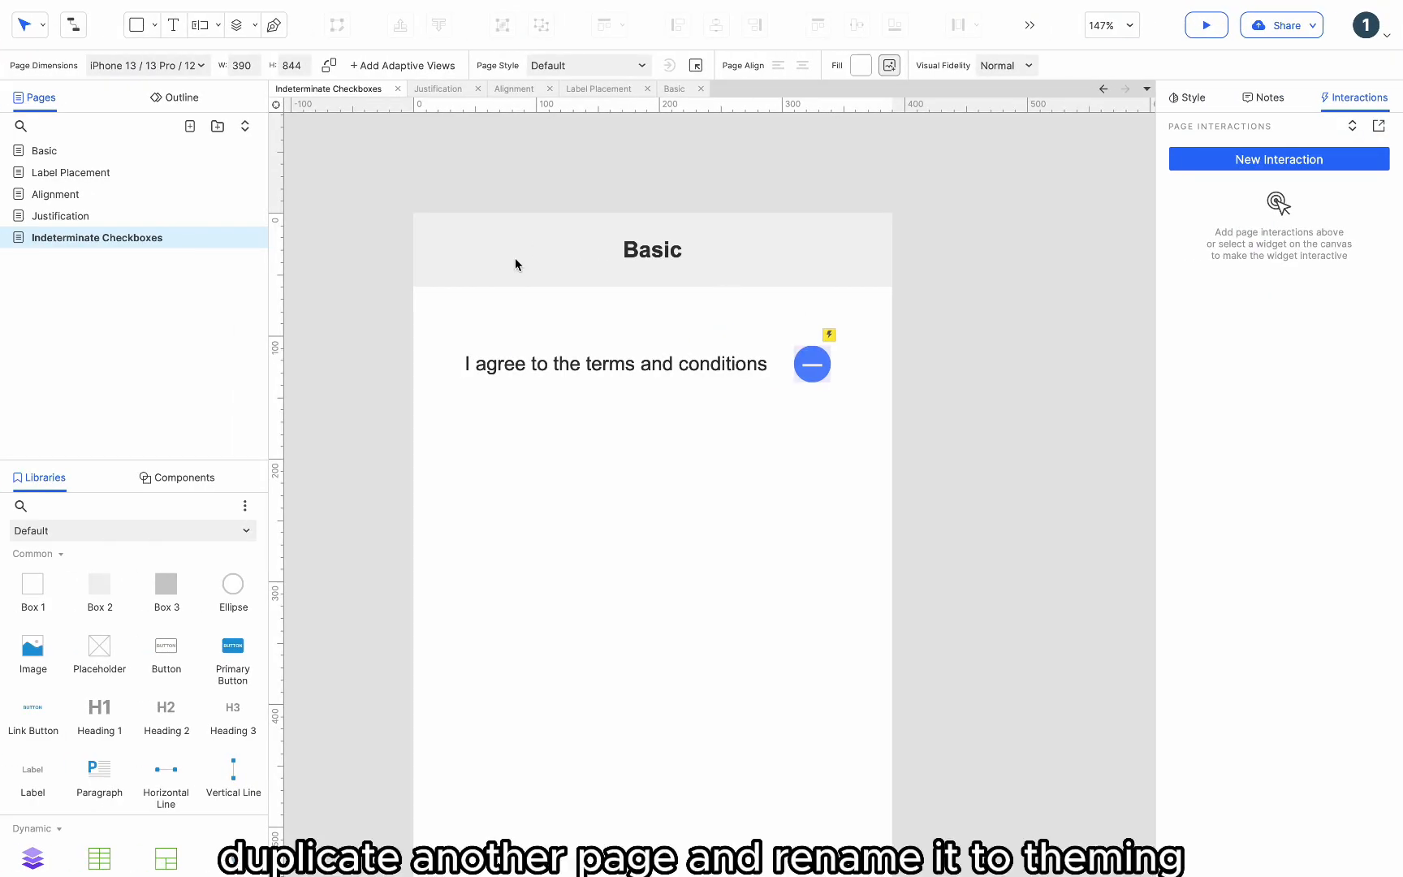
Duplicate the Basic page as a single page
click(107, 148)
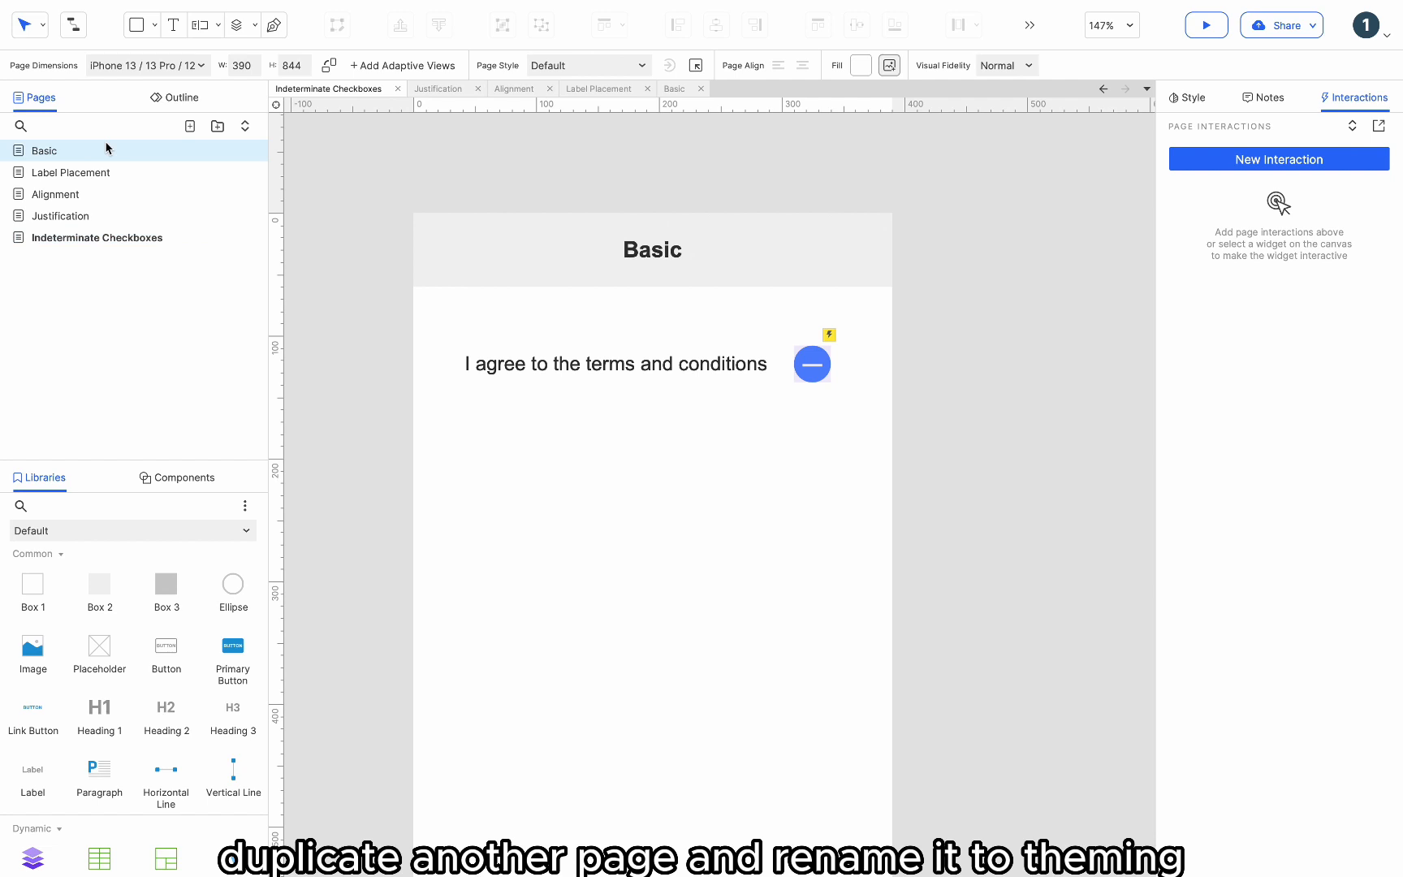
right_click(106, 147)
mouse_move(149, 284)
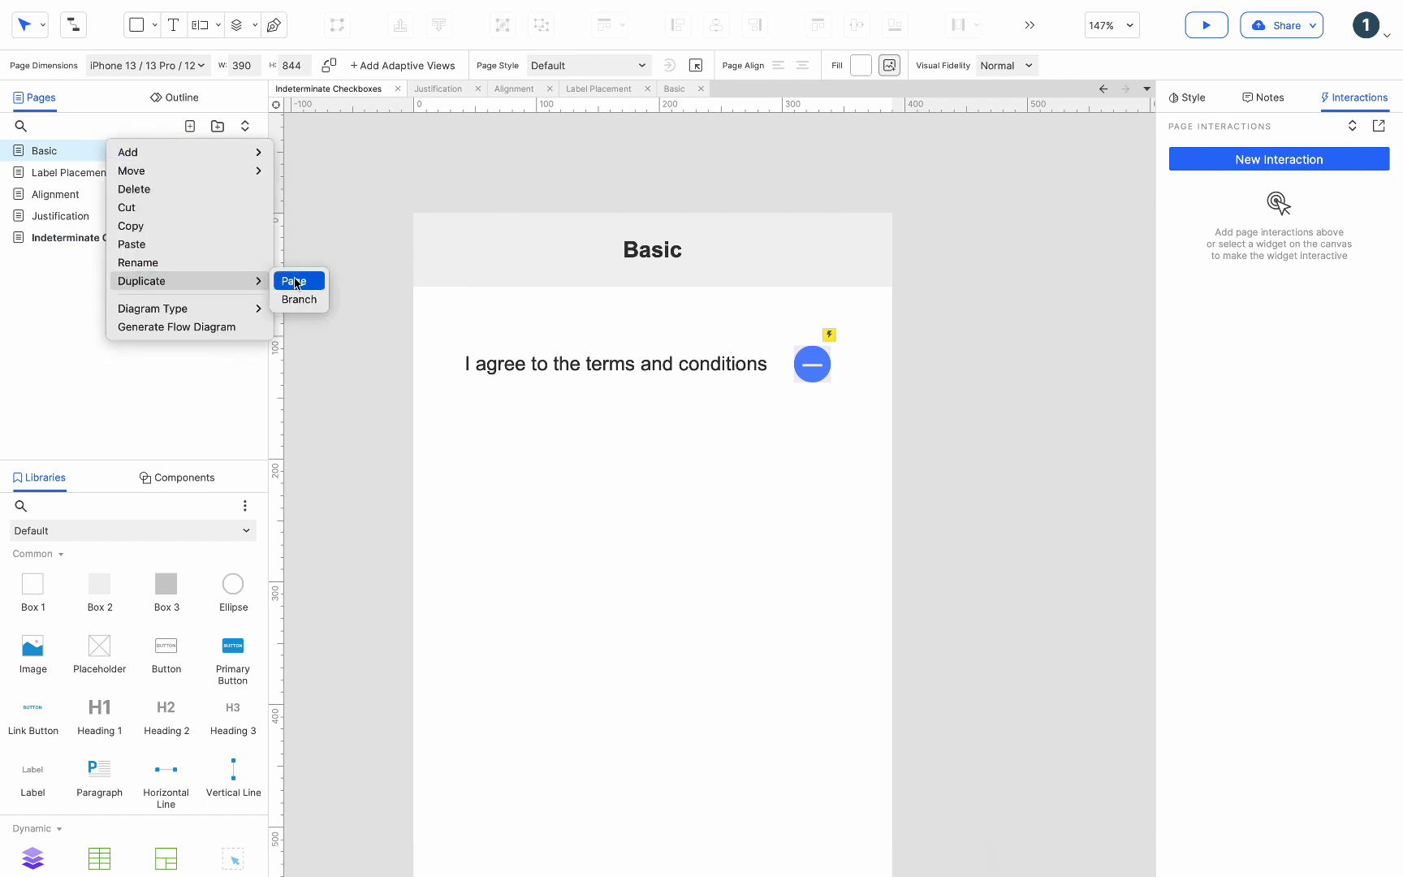
click(286, 280)
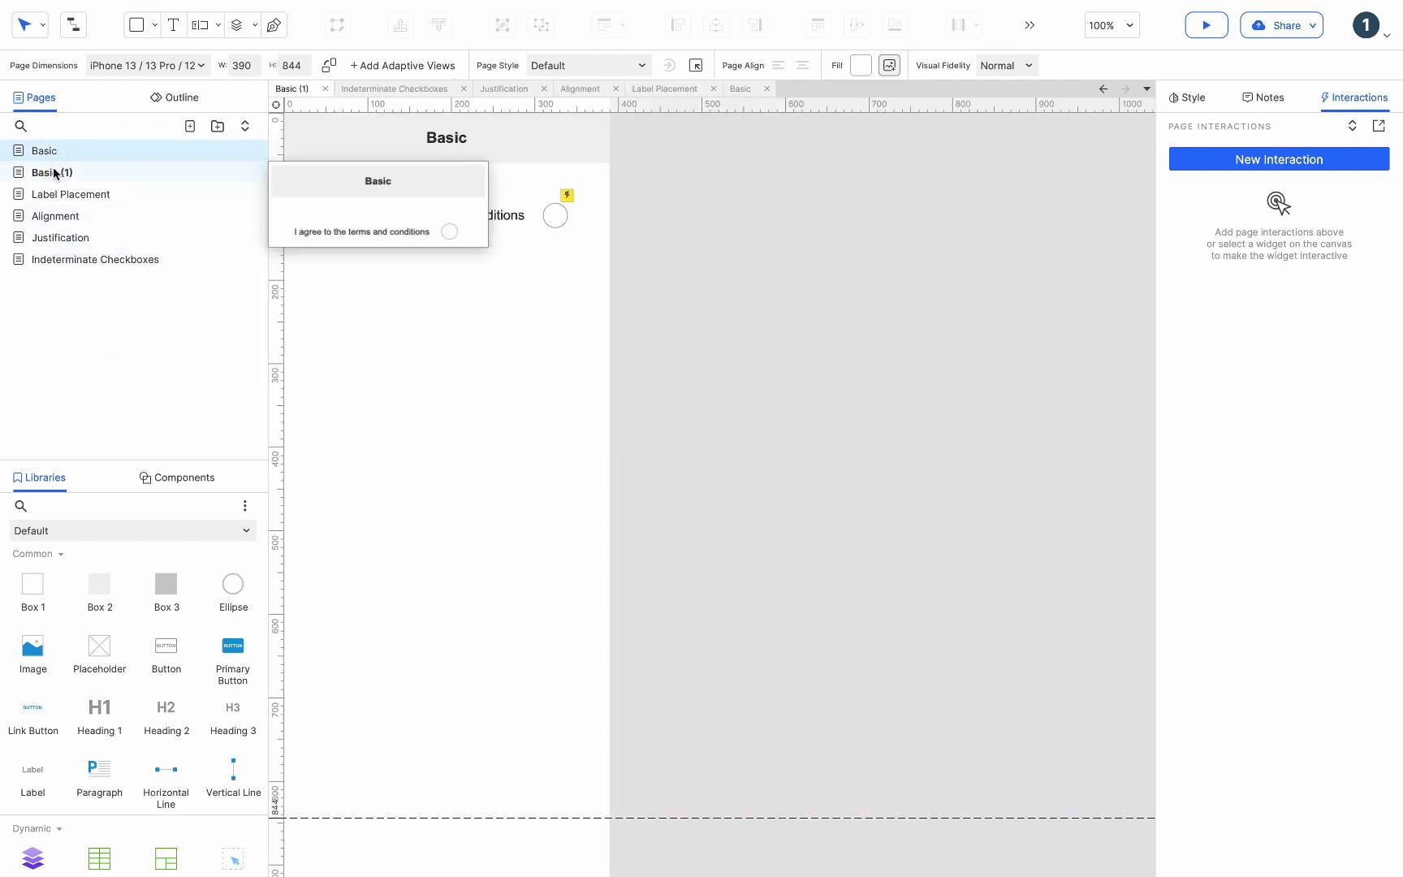
Move the duplicated page to the end of the page list and rename it "Theming"
drag(56, 172, 57, 267)
double_click(70, 262)
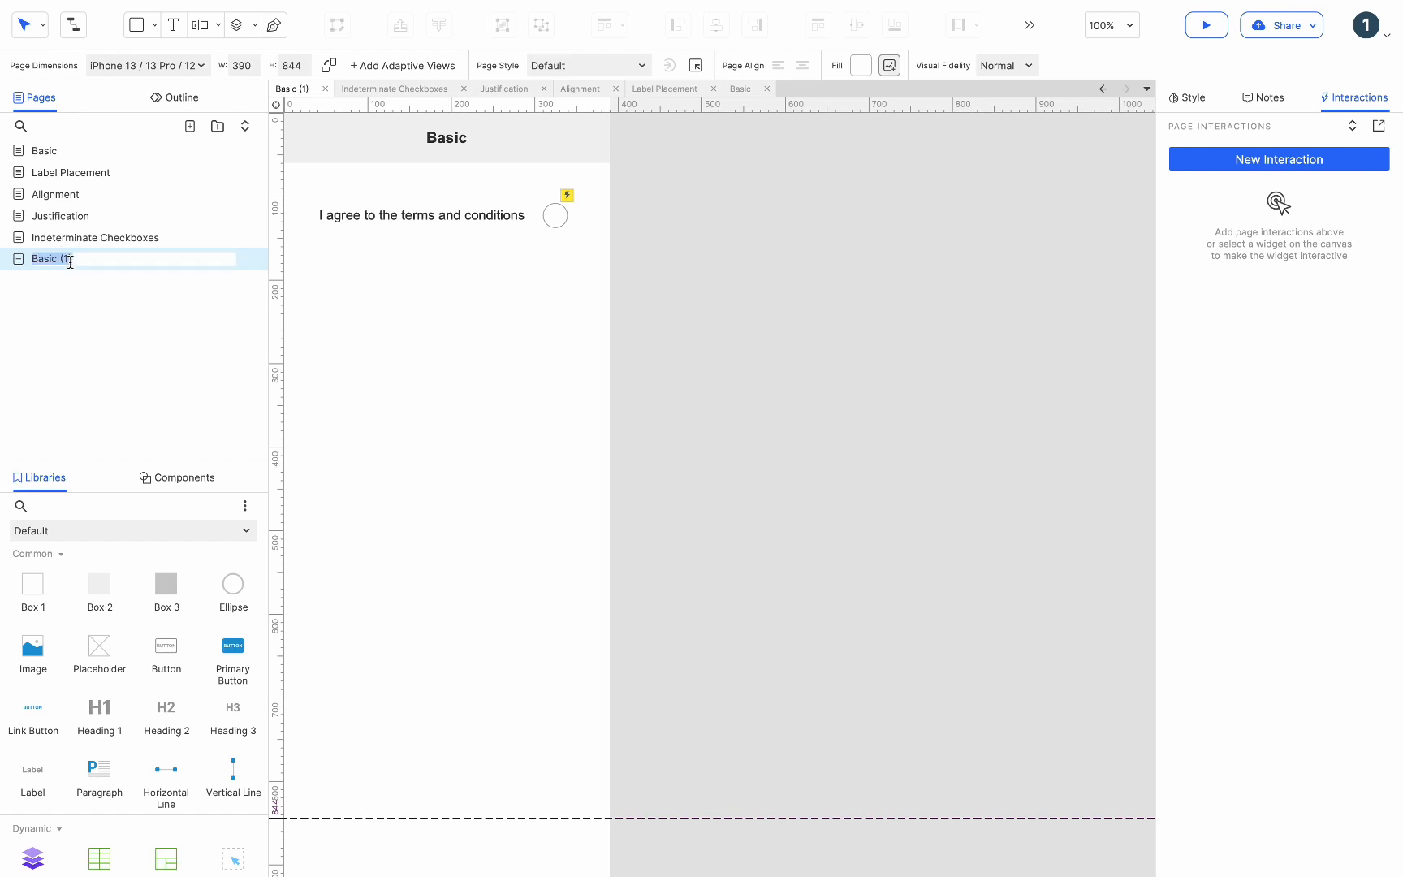
text(Theming)
Change the item label to "Themed checkbox" and narrow its background rectangle from the label side to about 198 wide
double_click(463, 214)
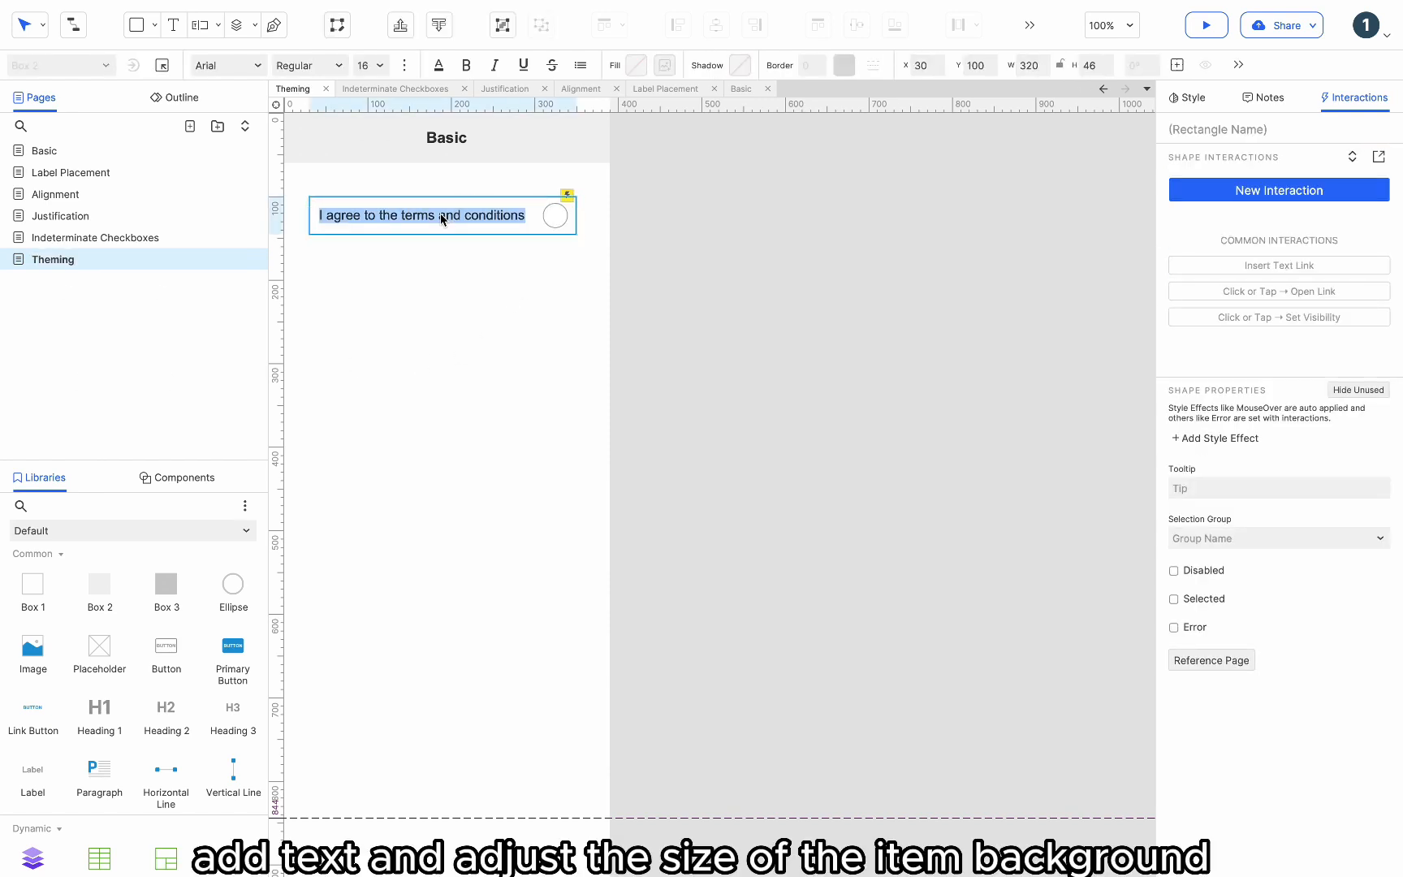
text(Themed checkbox)
click(549, 271)
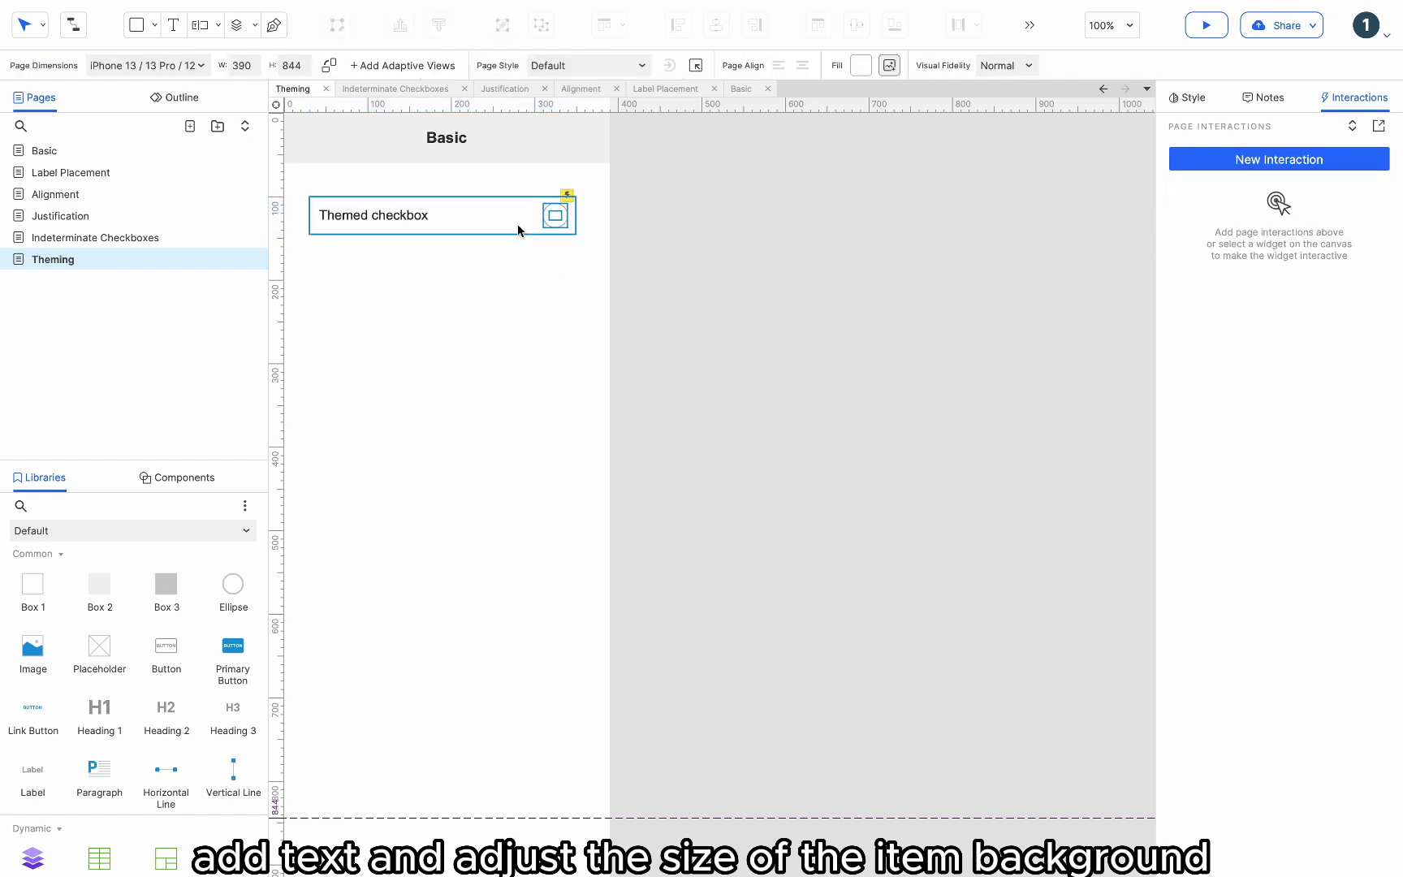
click(476, 222)
click(414, 225)
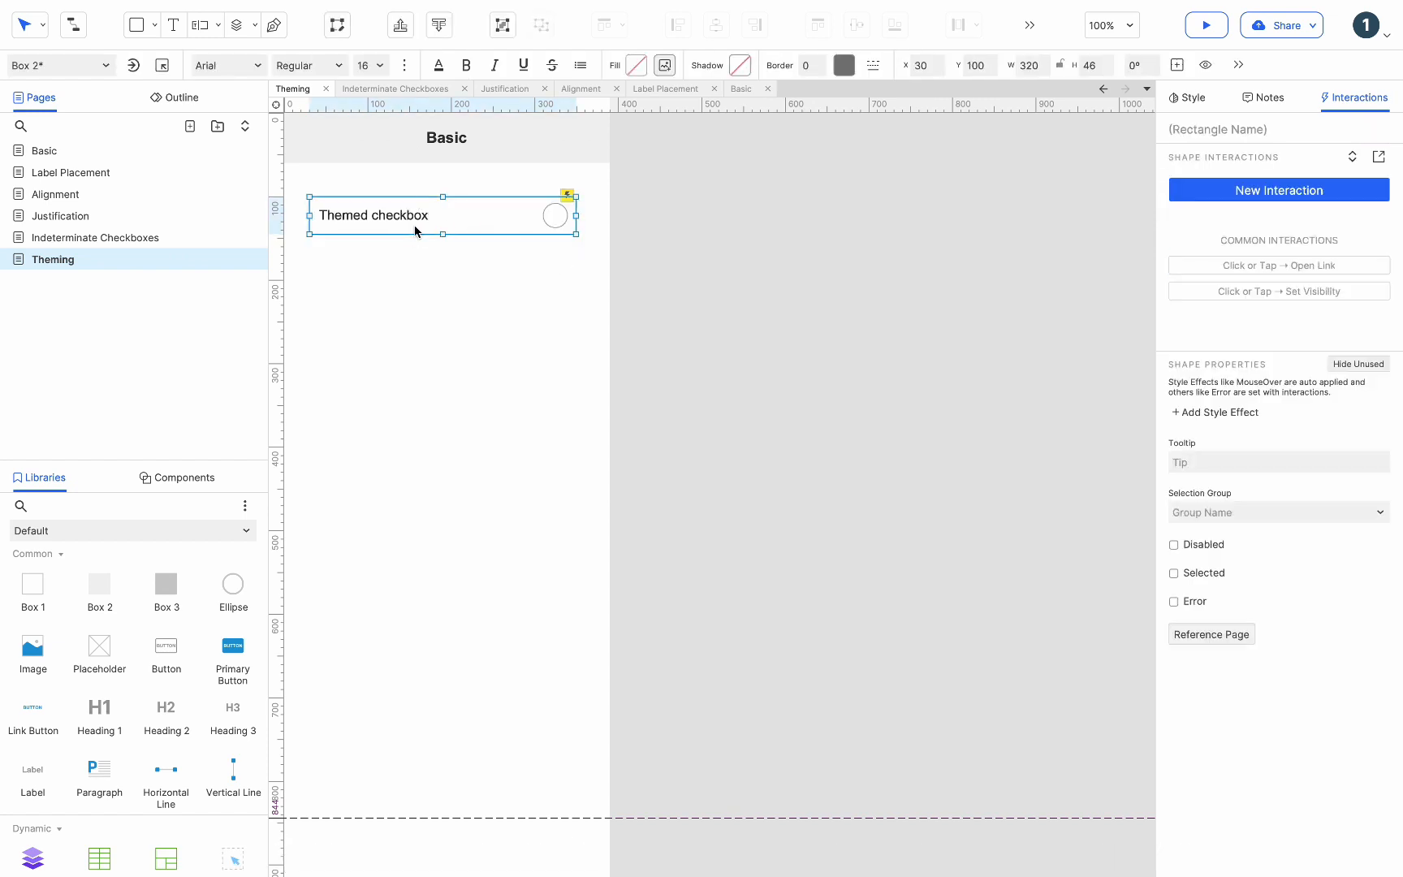
drag(311, 215, 411, 213)
Change the ellipse inside the checkbox group to a rectangle and set its corner radius to 4
click(564, 213)
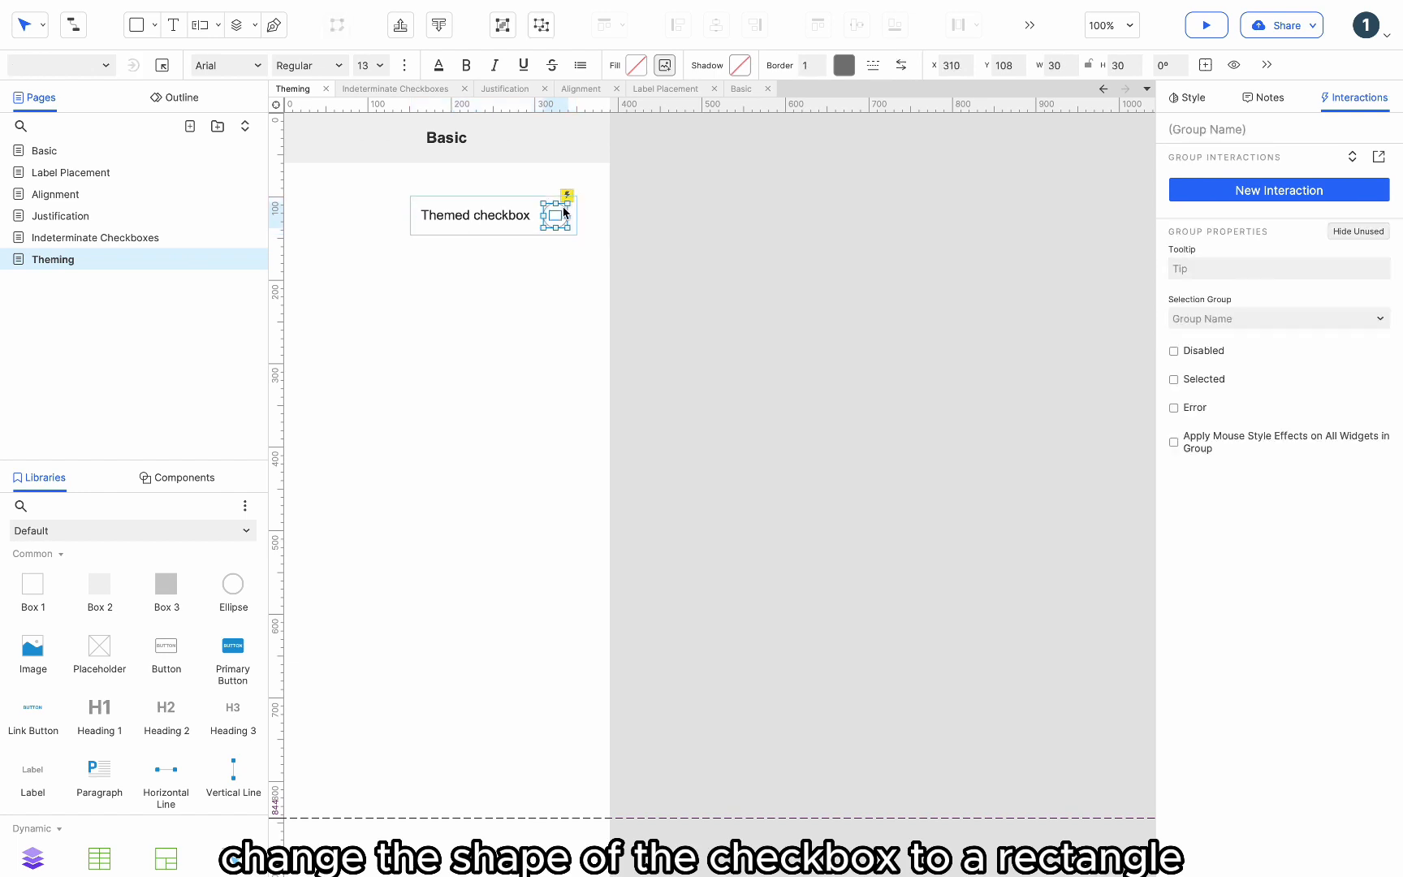
click(564, 213)
right_click(563, 212)
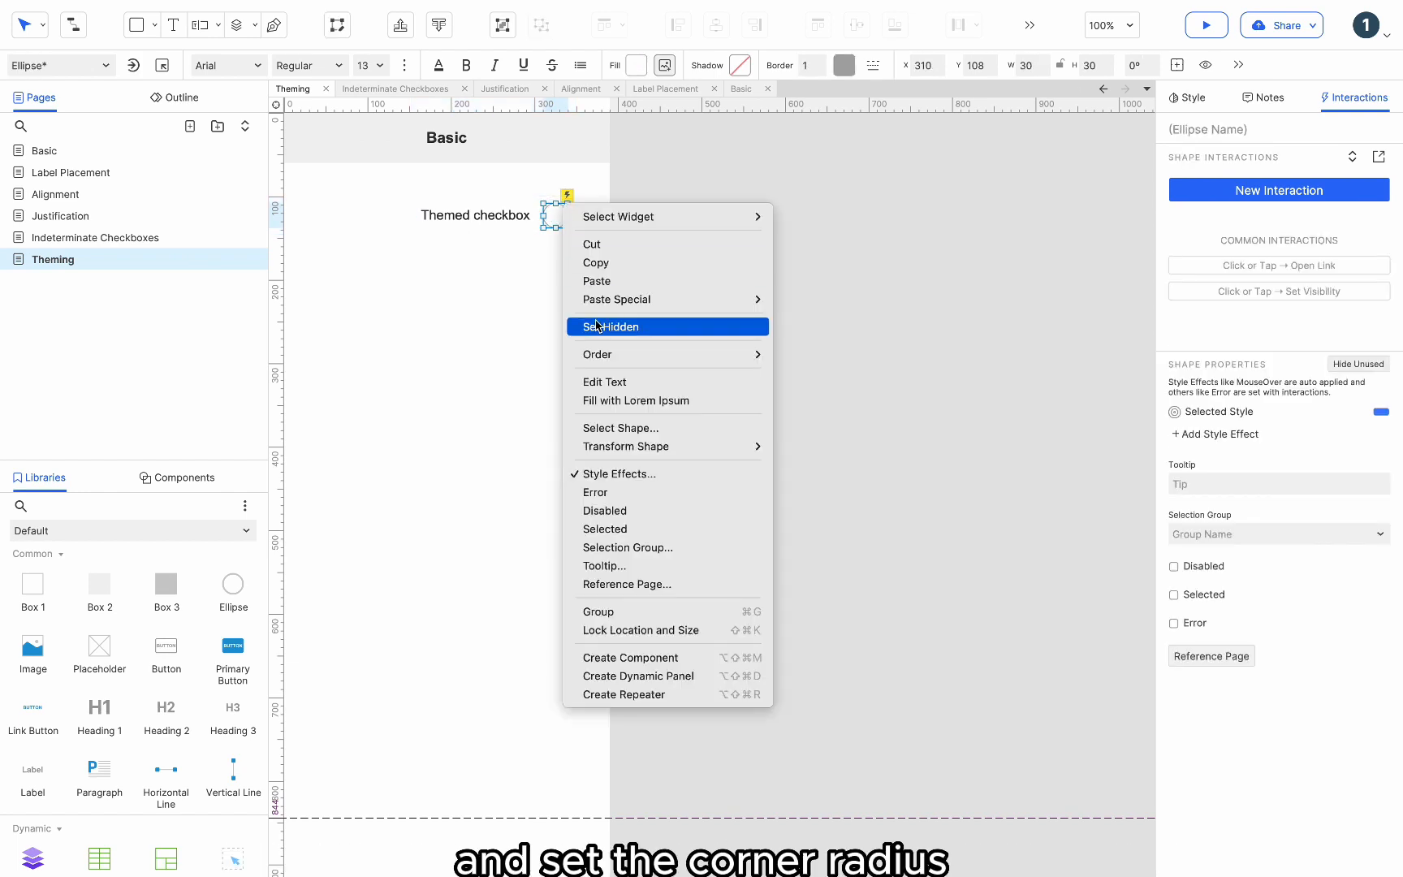
click(620, 429)
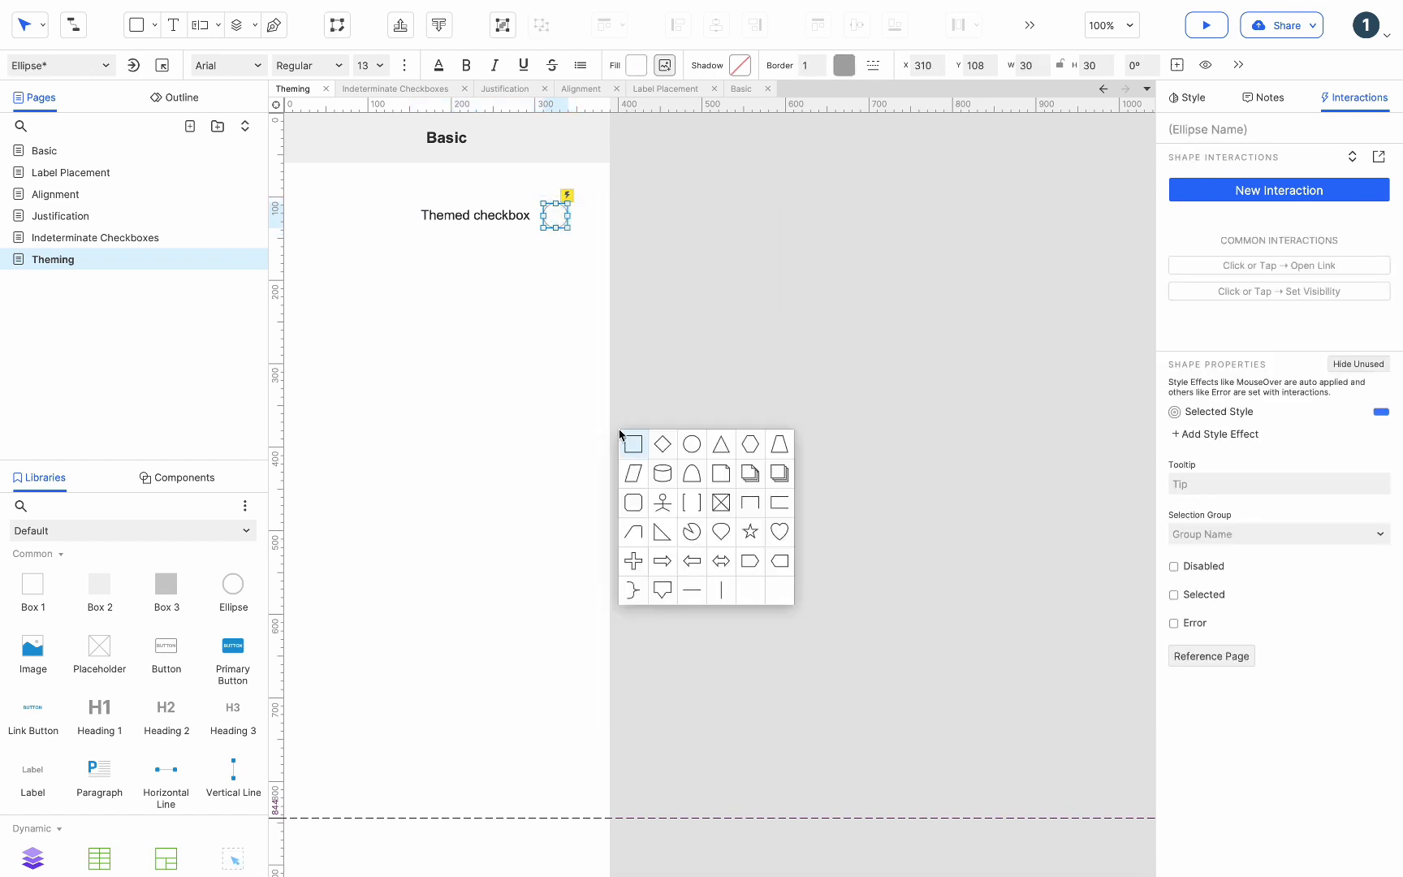
click(633, 444)
click(1185, 97)
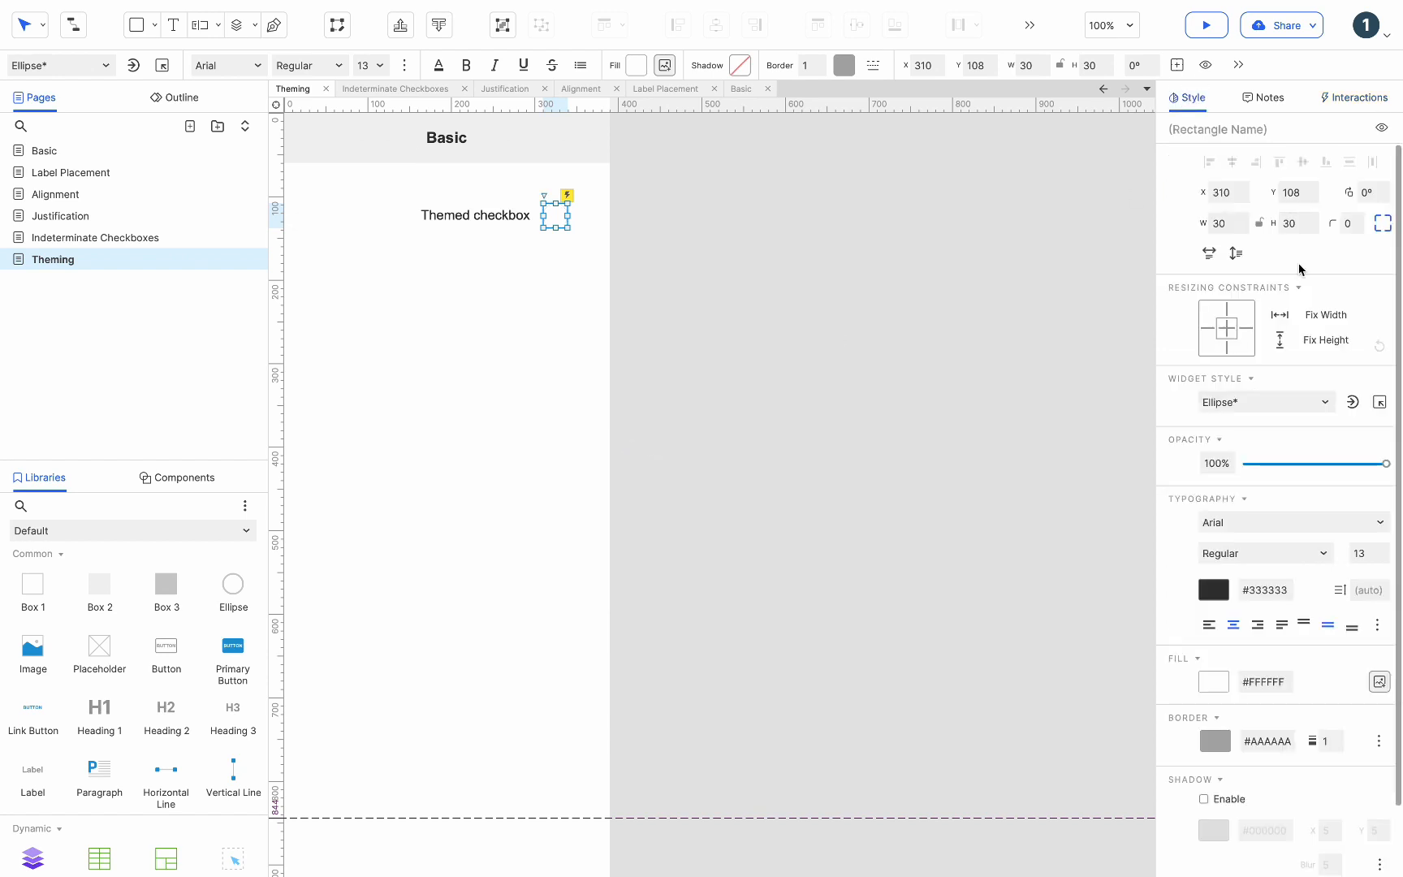
click(1360, 218)
click(563, 244)
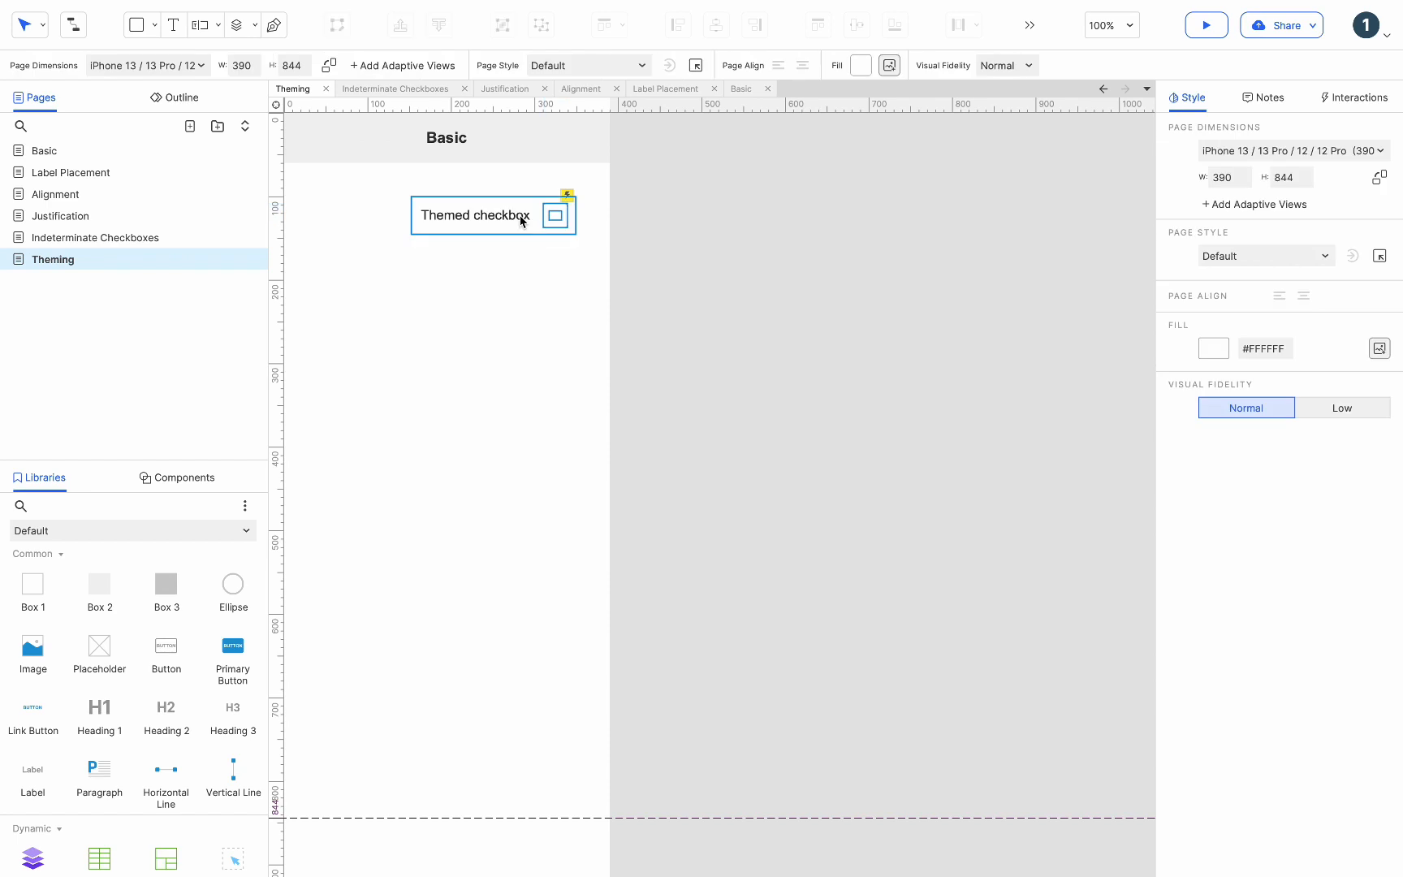
Set the fill color of the checkbox rectangle's Selected Style to #5260FF
click(549, 231)
click(560, 211)
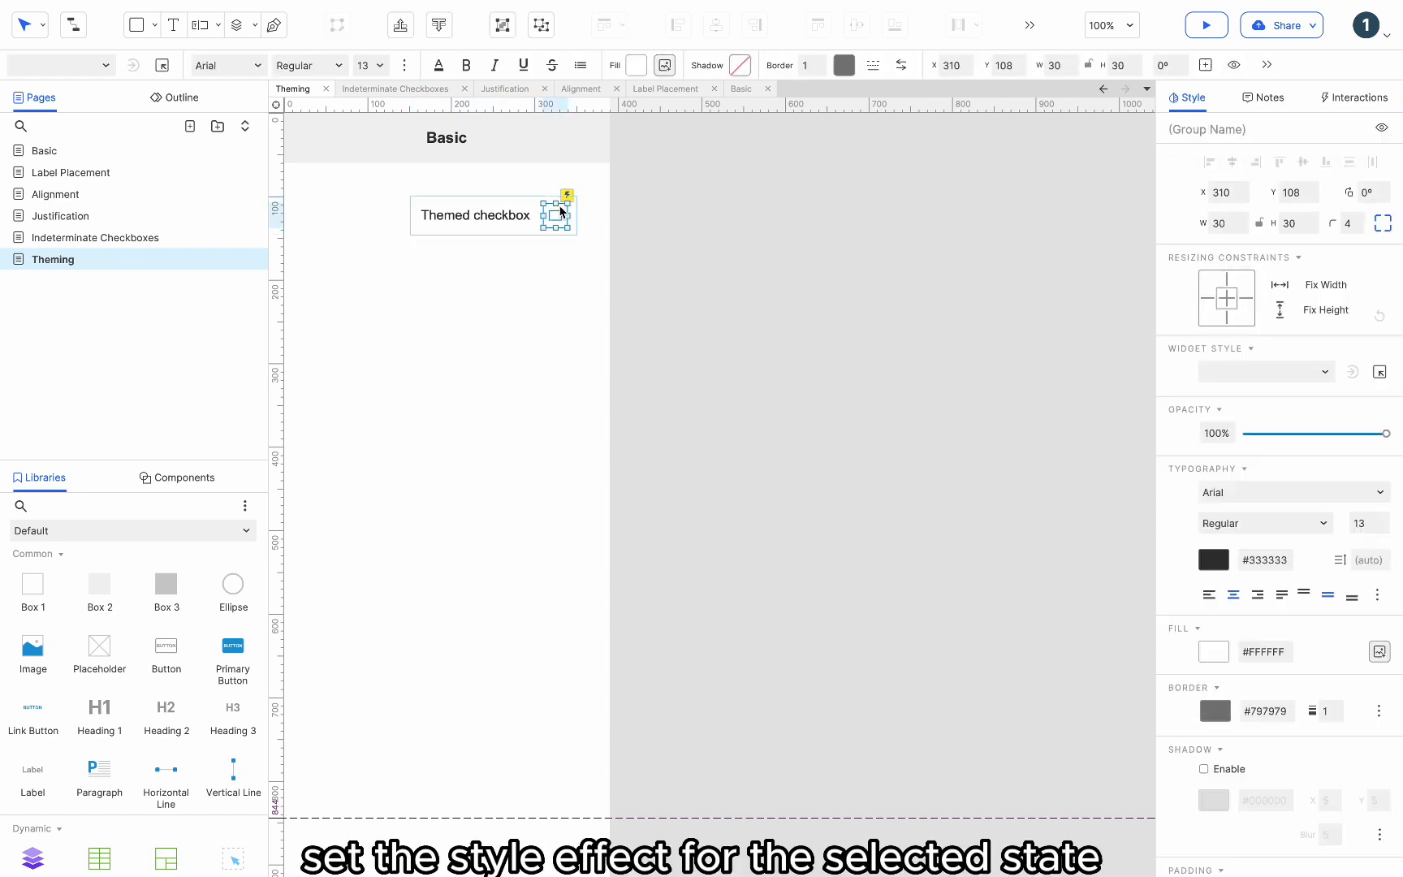
click(561, 211)
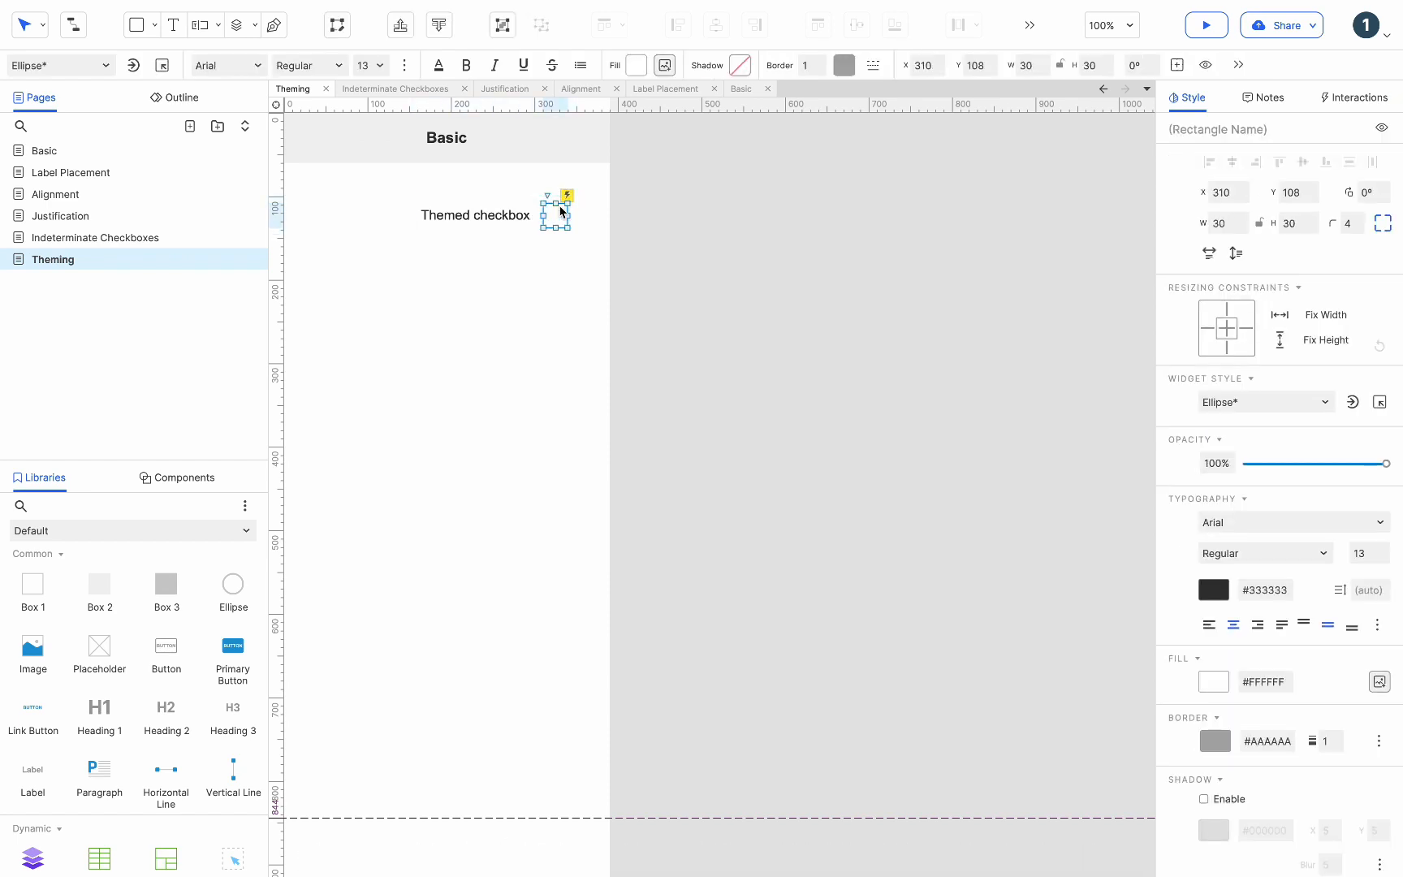
click(1350, 98)
click(1238, 417)
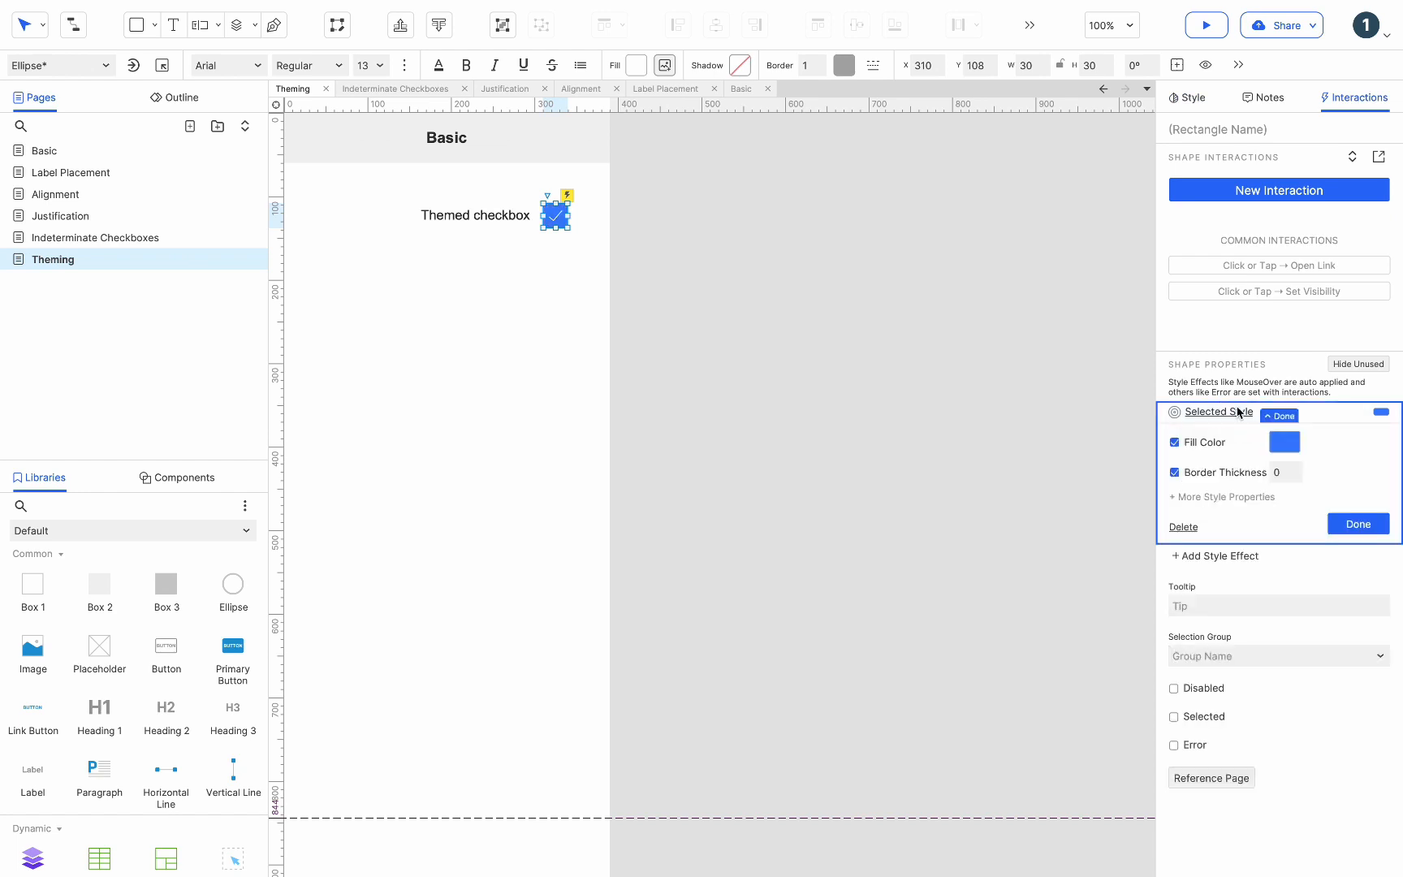
click(1280, 442)
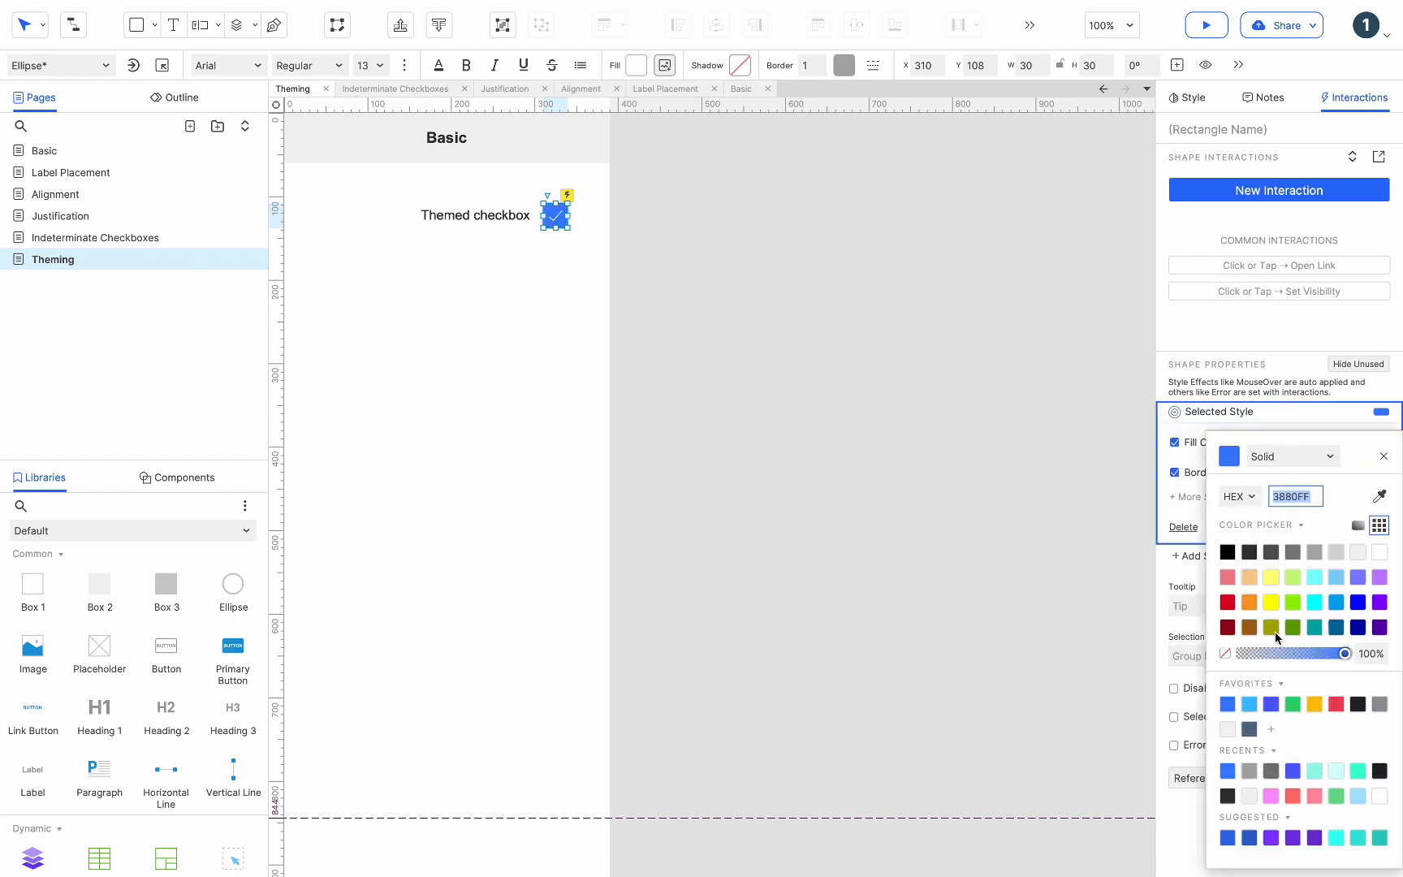
click(1270, 703)
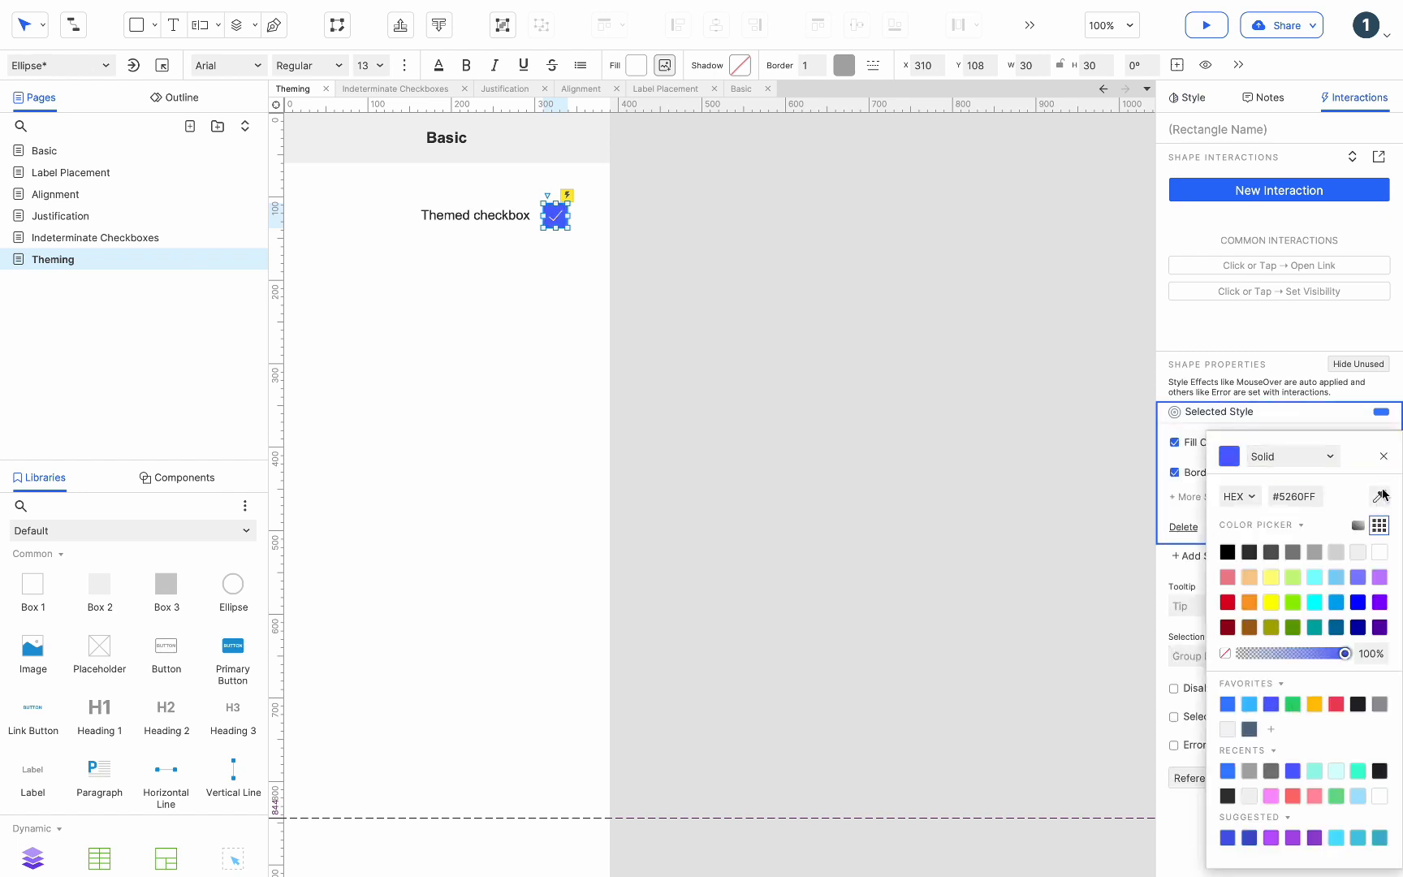
click(1384, 457)
click(1367, 522)
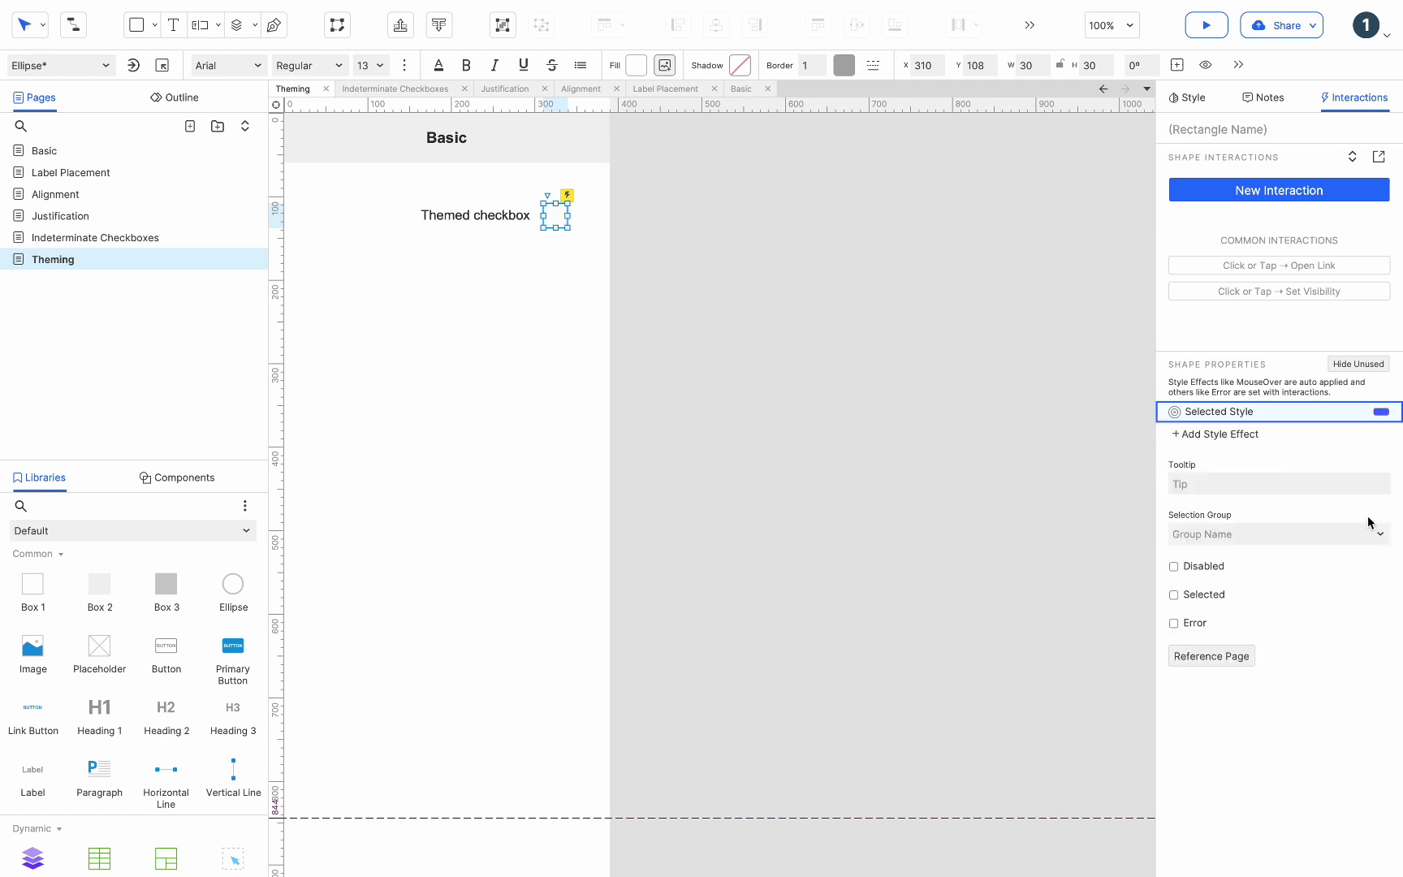
Move the themed checkbox group horizontally to the middle of the page, at X 96 and Y 100
click(748, 365)
click(710, 231)
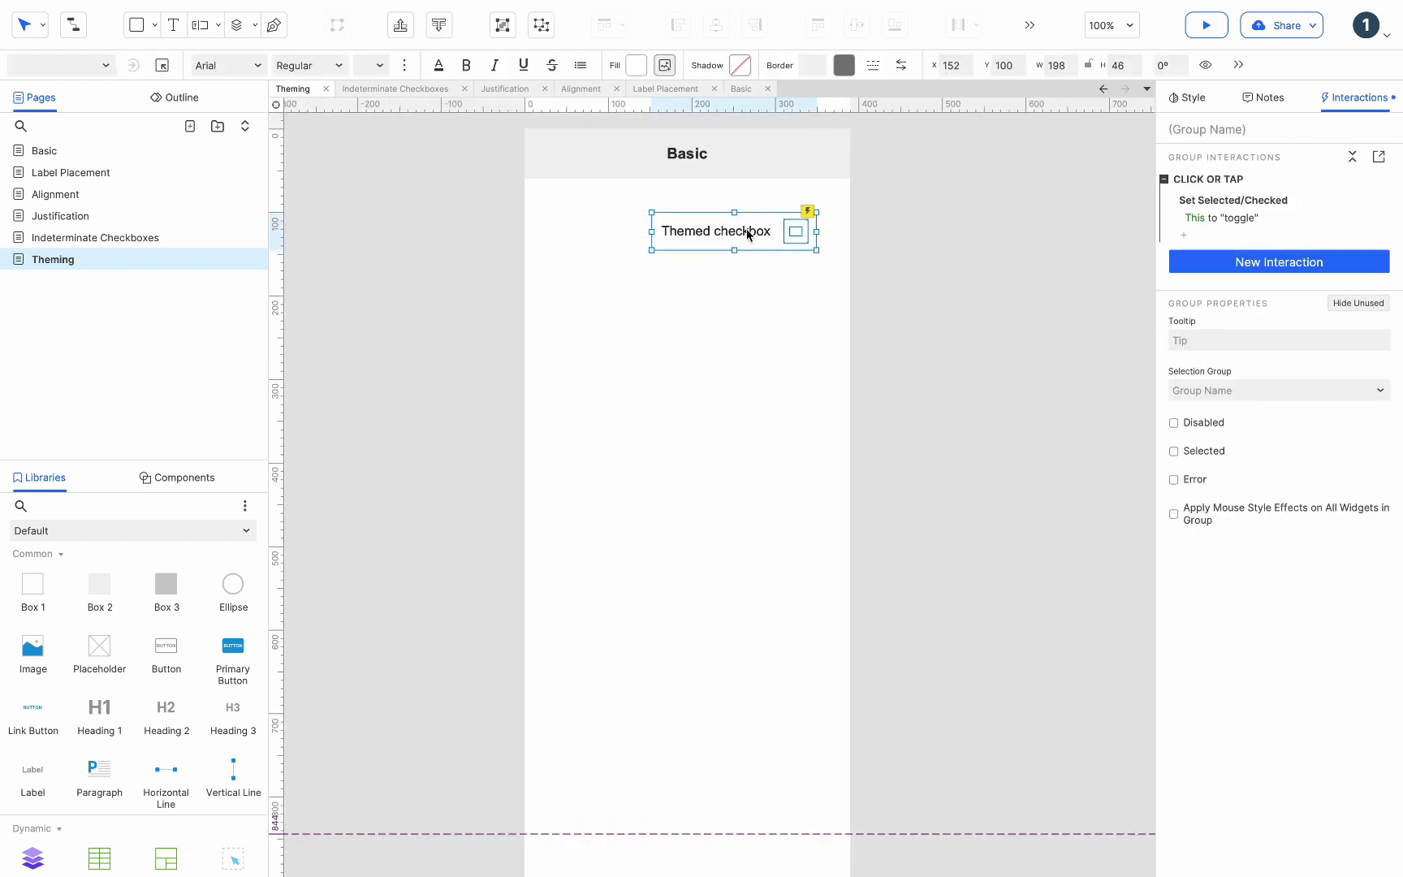
drag(710, 231, 698, 233)
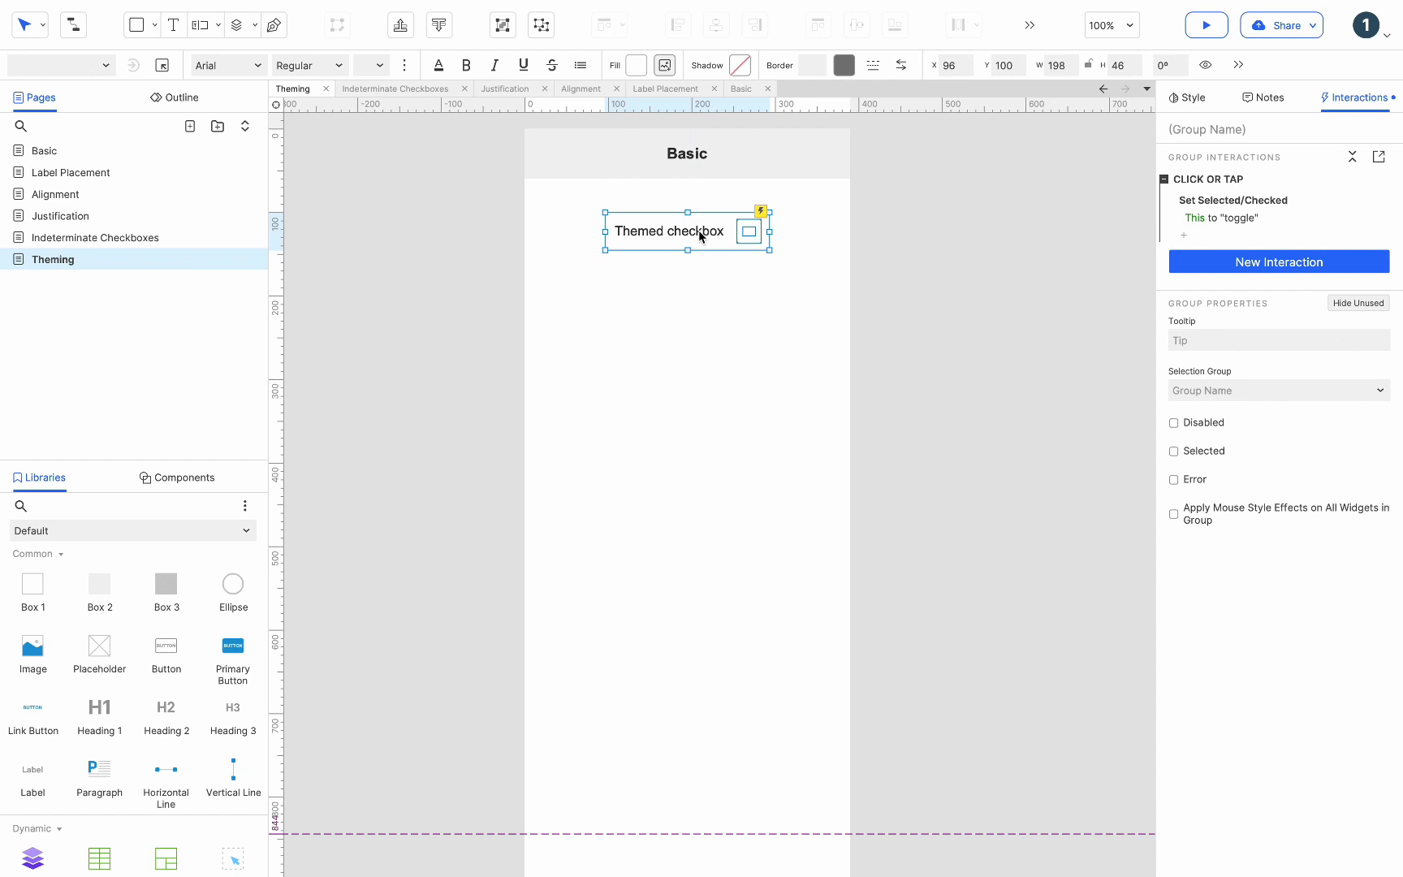
click(804, 261)
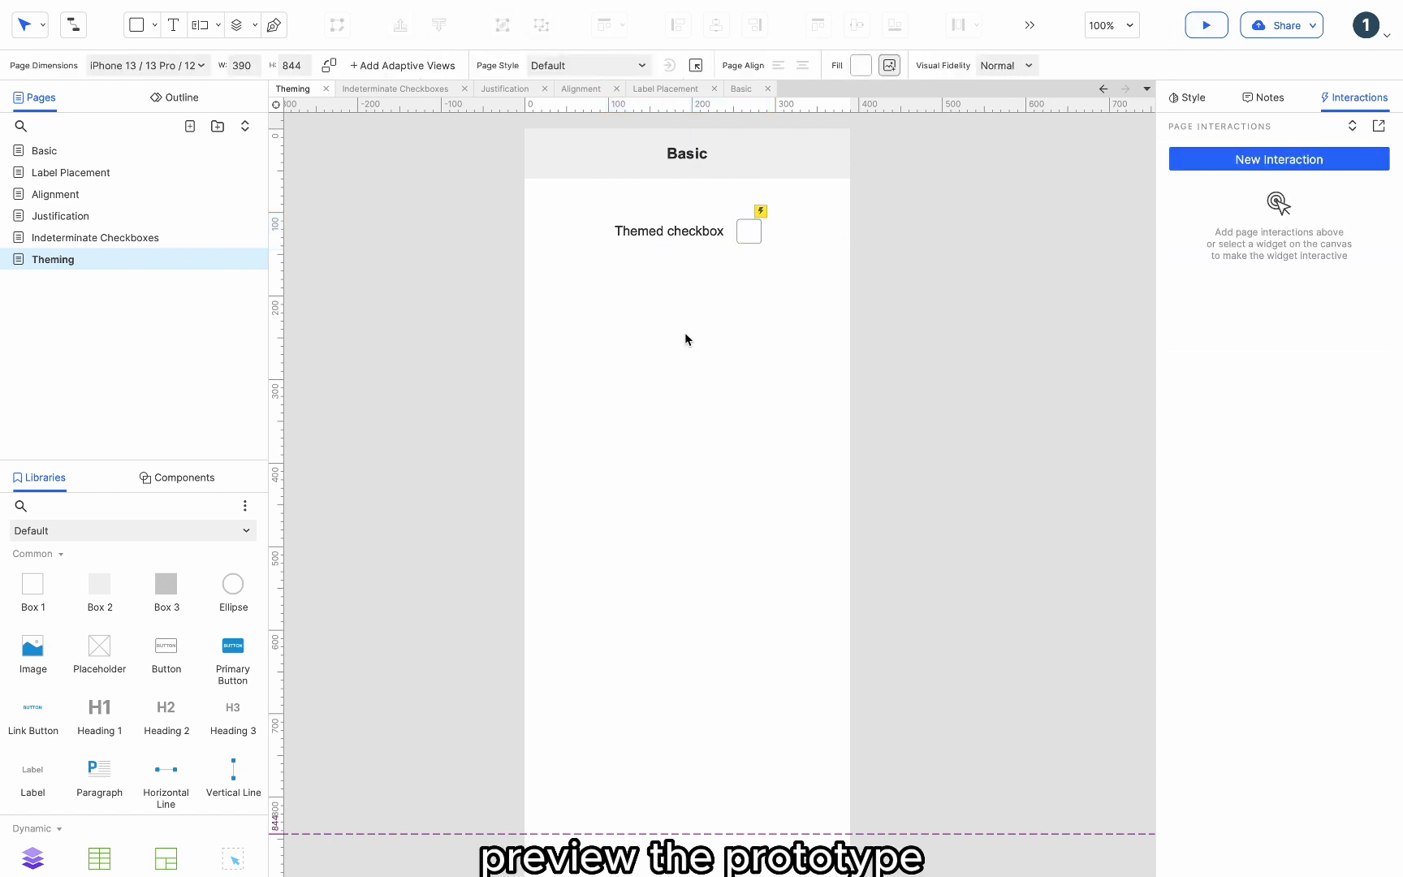
Preview the Theming page in the browser and toggle the themed checkbox several times to test it
key(super+period)
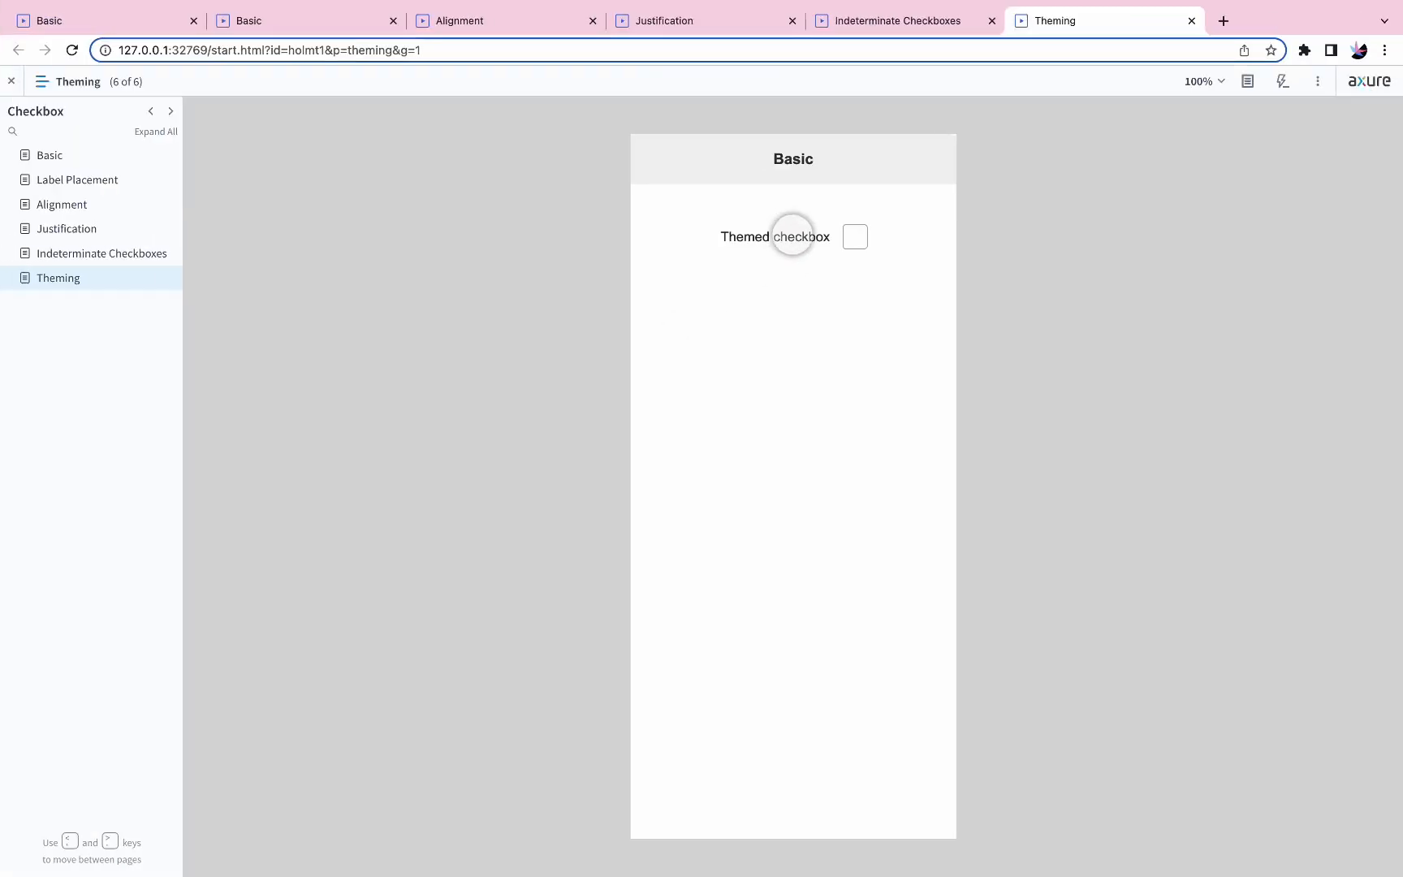
click(786, 229)
click(786, 229)
click(786, 230)
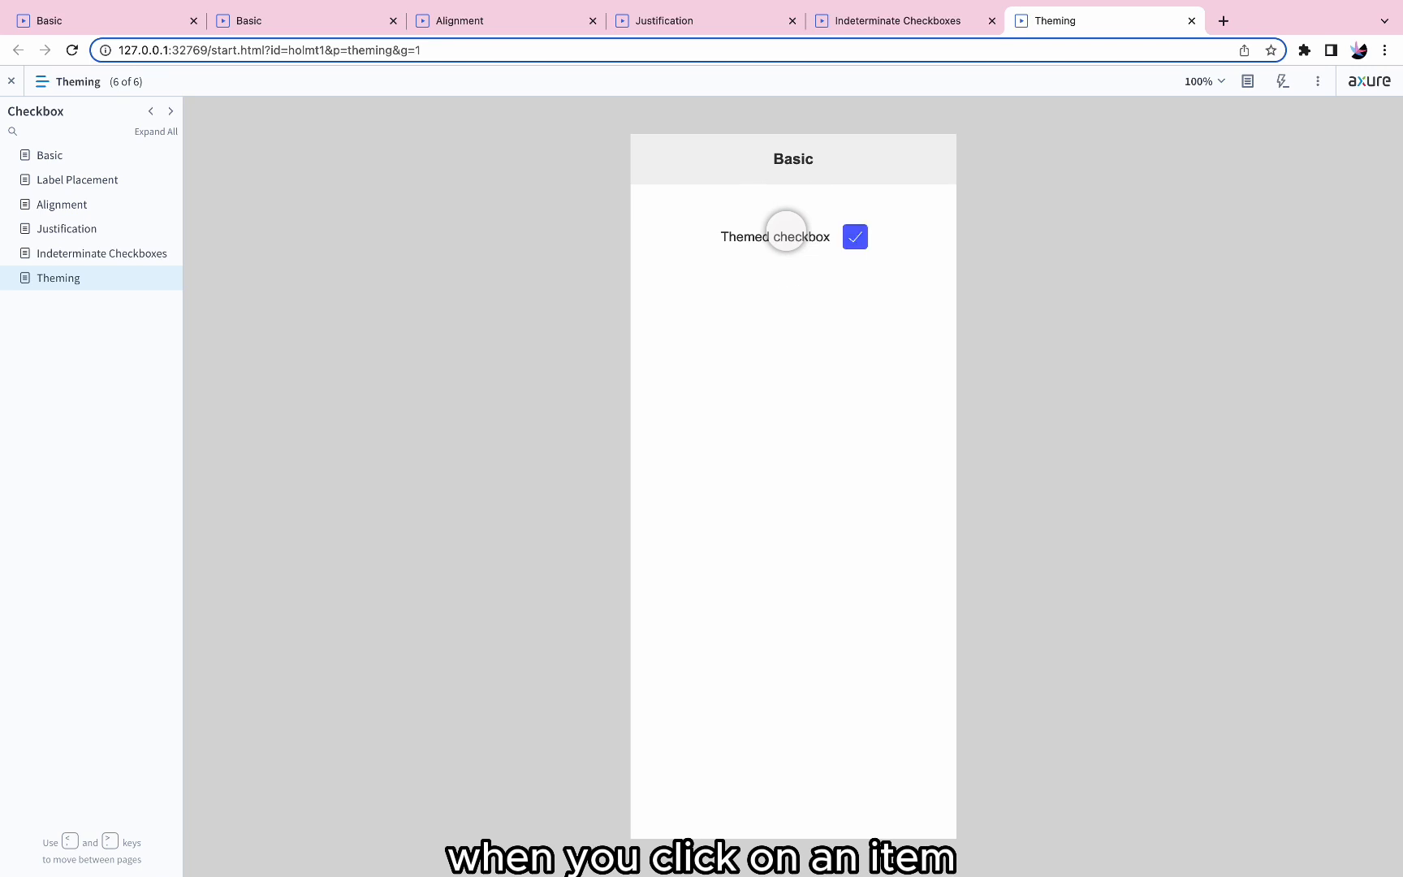